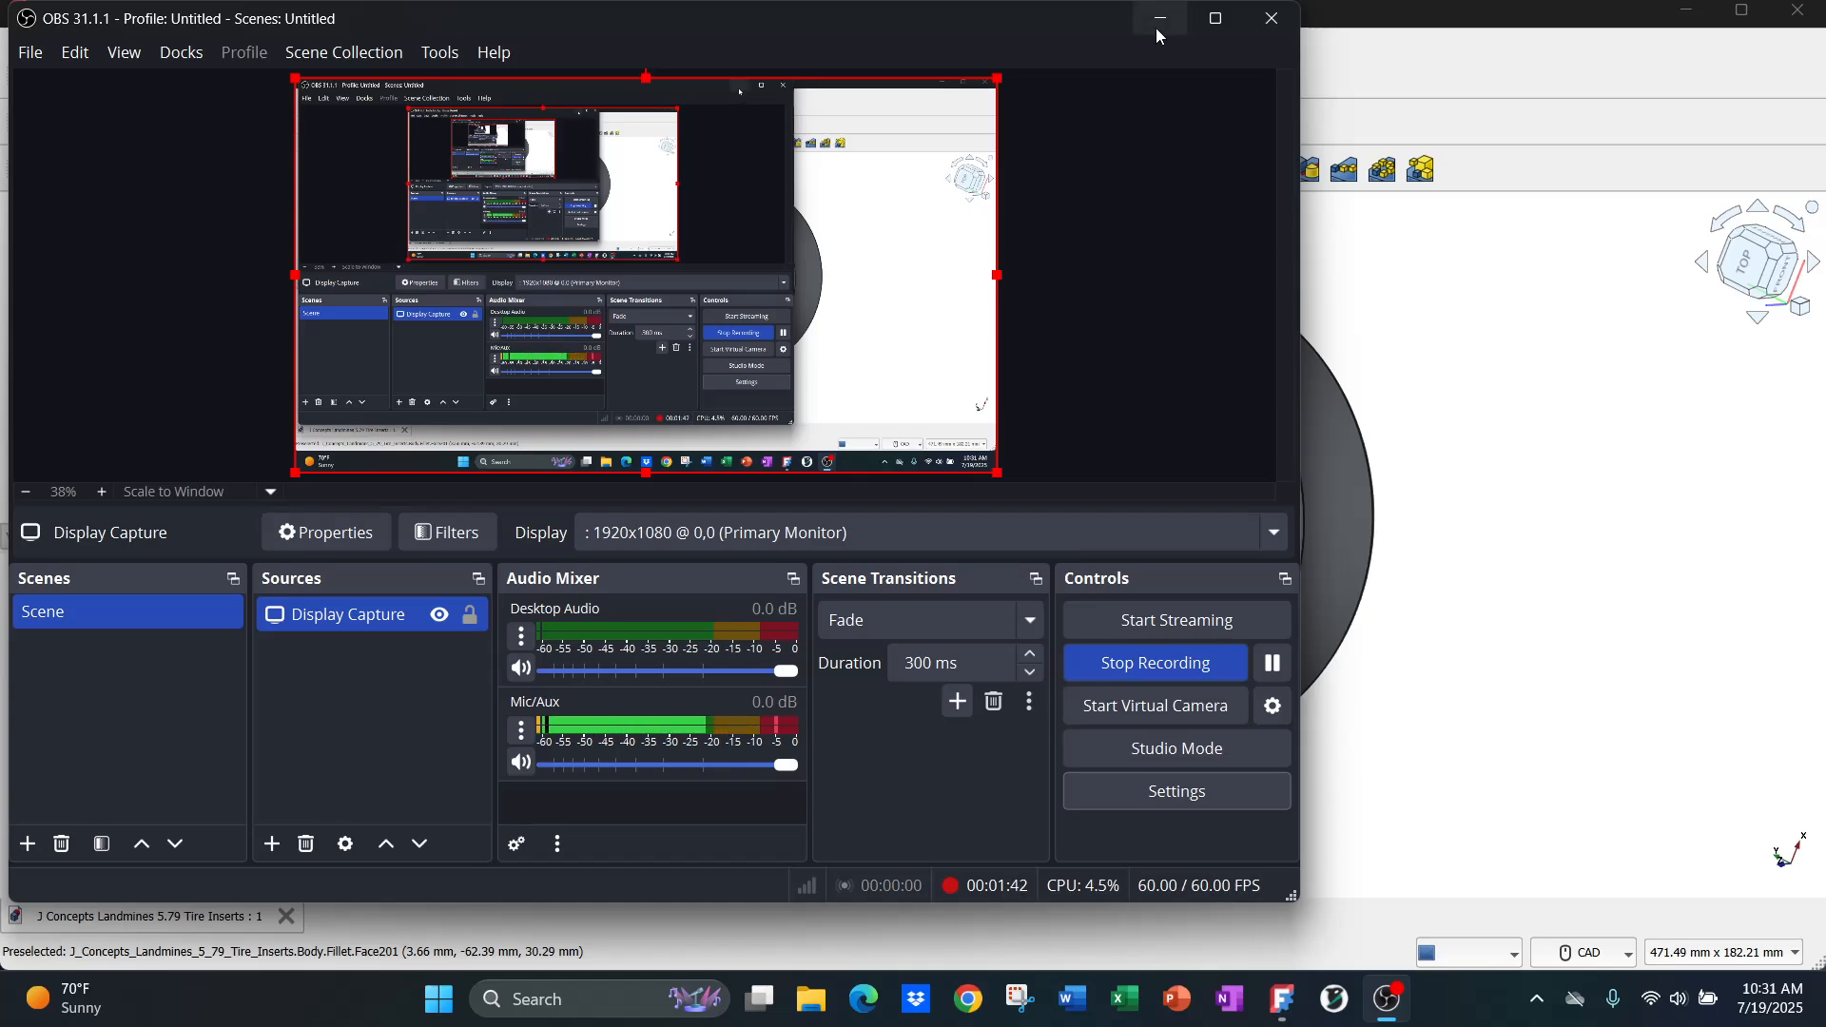
- Examine the finished tire insert in FreeCAD from several angles, looking at its honeycomb ring and inner bore
{"action": "left_click", "coordinate": [1155, 26]}
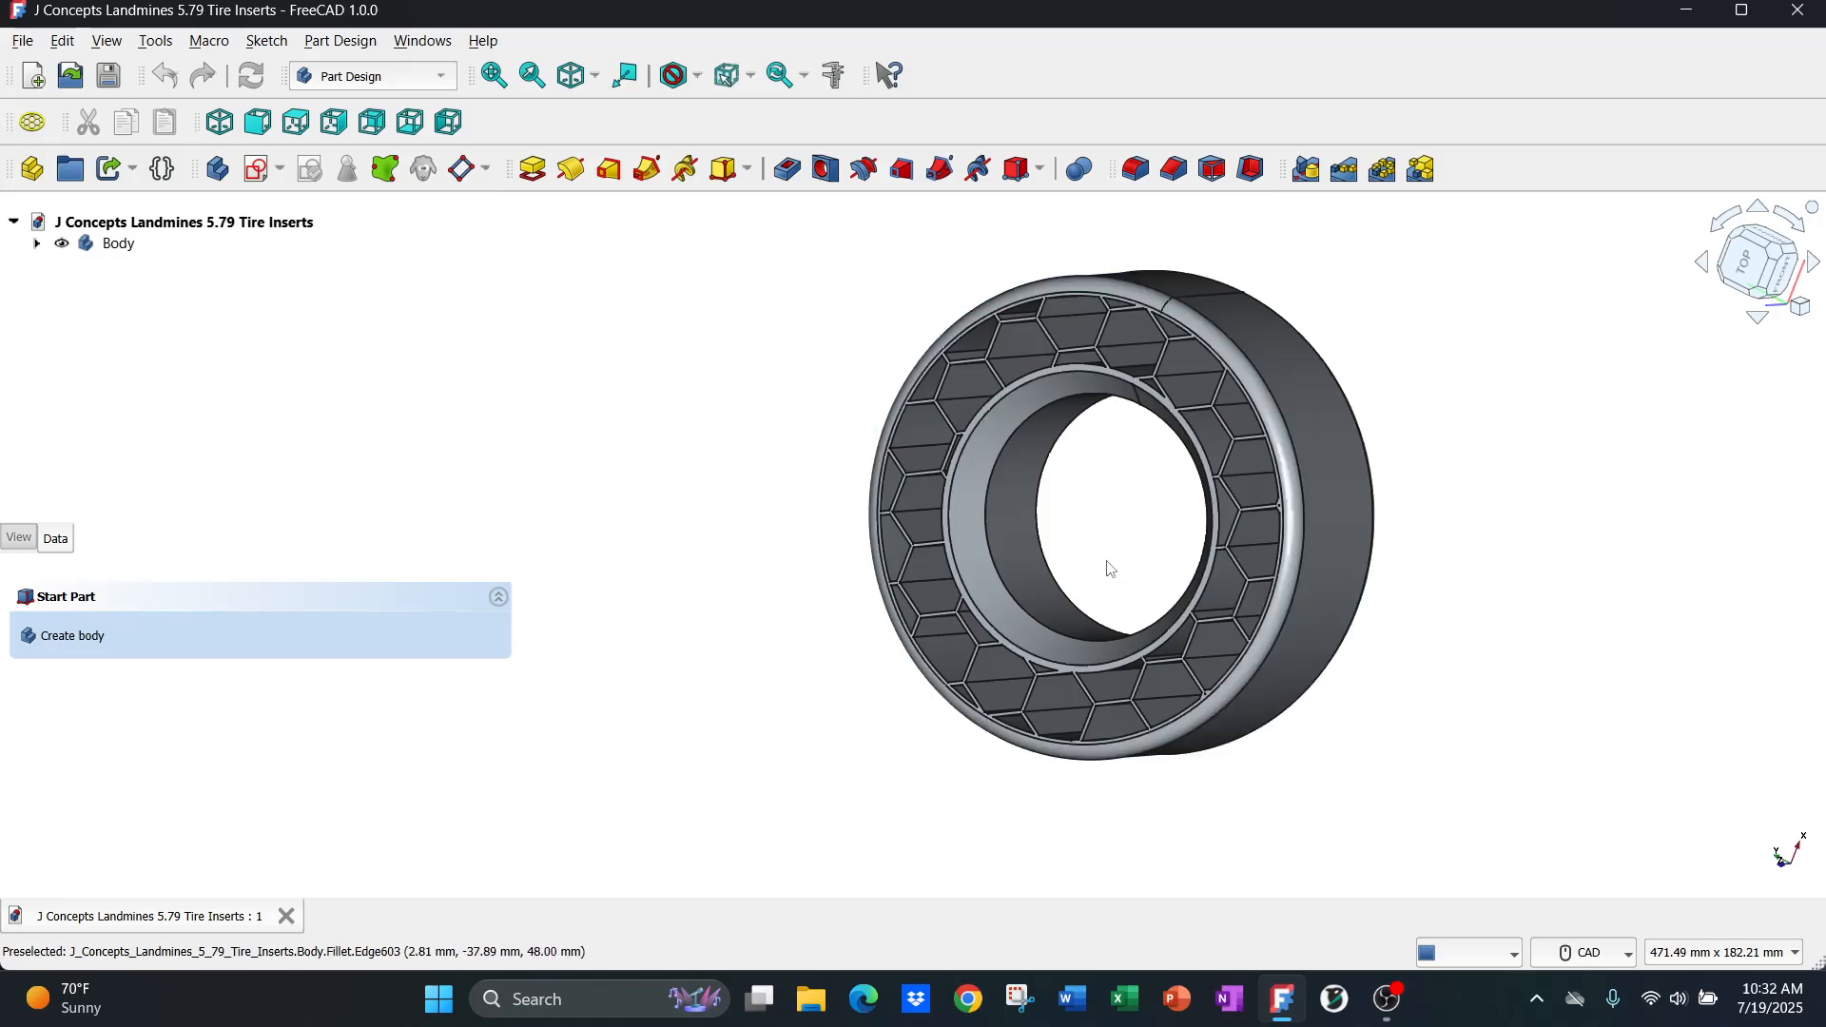
{"action": "middle_click_drag", "start_coordinate": [1106, 551], "coordinate": [1179, 502]}
{"action": "scroll", "coordinate": [1011, 556], "scroll_direction": "up", "scroll_amount": 2}
{"action": "middle_click_drag", "start_coordinate": [1011, 555], "coordinate": [1047, 570]}
{"action": "scroll", "coordinate": [848, 550], "scroll_direction": "up", "scroll_amount": 2}
{"action": "scroll", "coordinate": [848, 549], "scroll_direction": "down", "scroll_amount": 3}
{"action": "scroll", "coordinate": [925, 548], "scroll_direction": "up", "scroll_amount": 1}
{"action": "scroll", "coordinate": [1082, 593], "scroll_direction": "up", "scroll_amount": 3}
{"action": "scroll", "coordinate": [1103, 591], "scroll_direction": "down", "scroll_amount": 1}
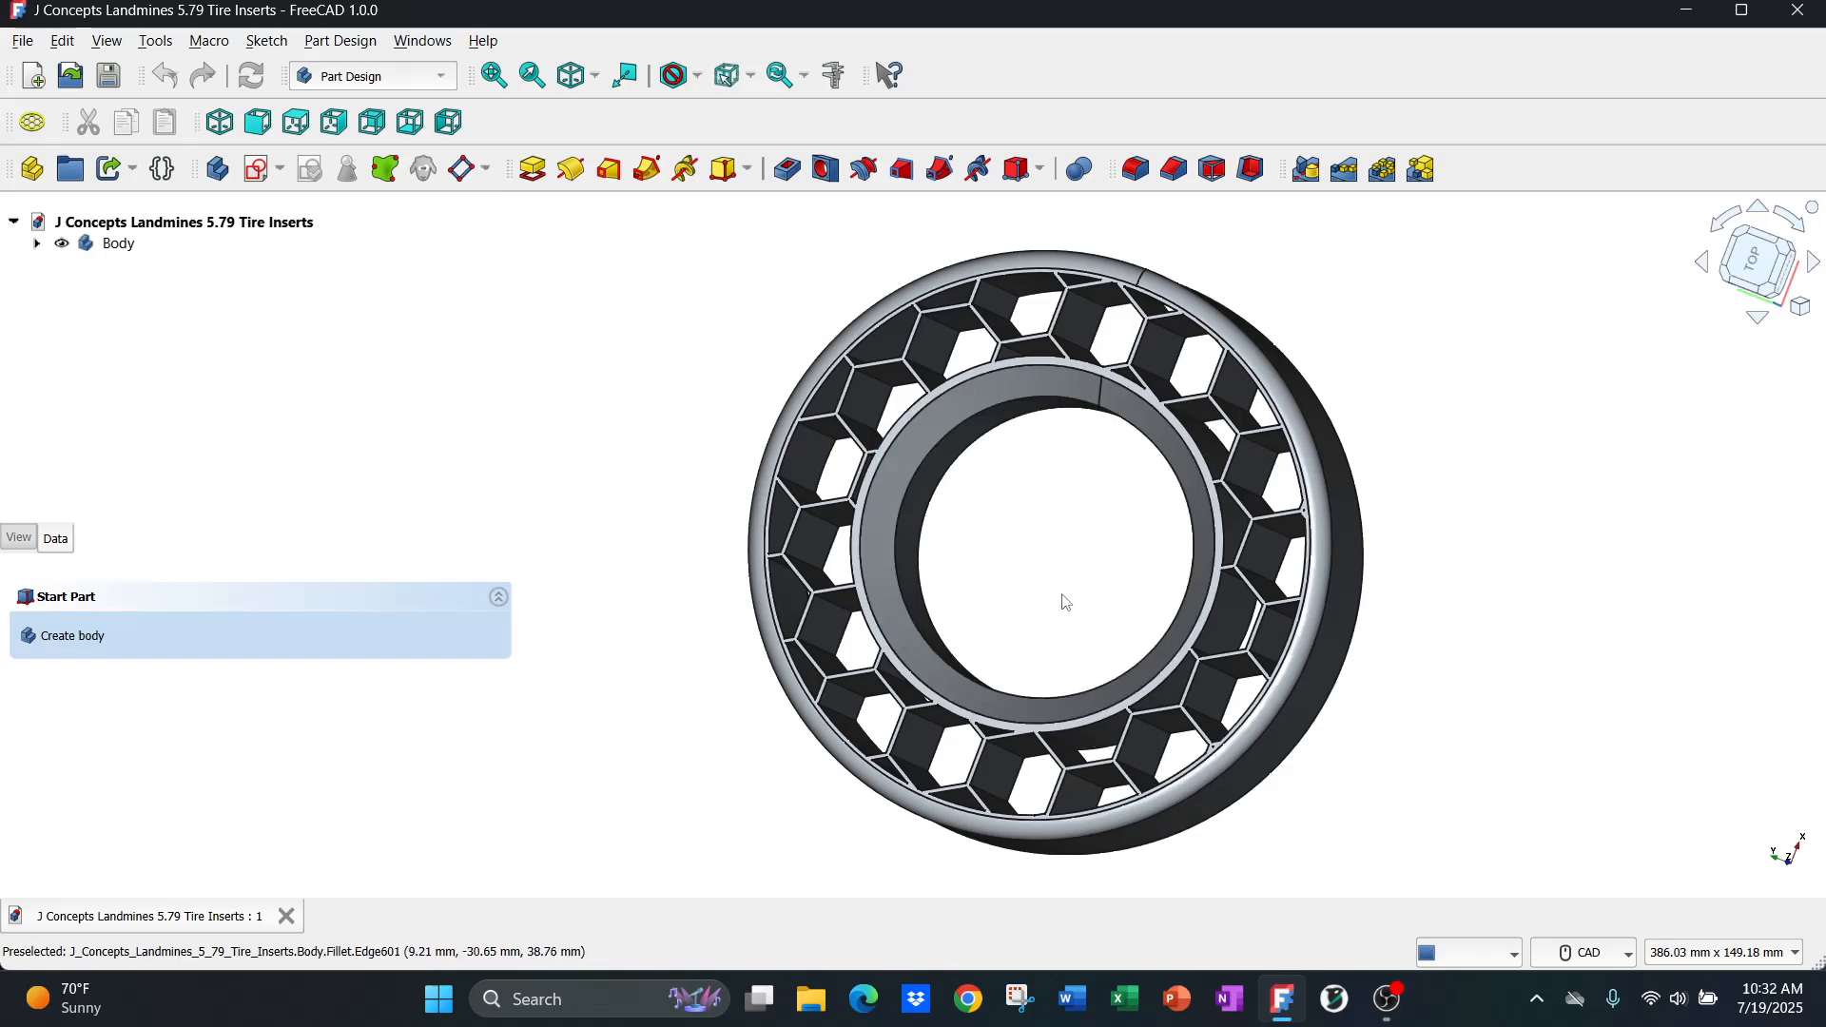
{"action": "middle_click_drag", "start_coordinate": [1046, 490], "coordinate": [978, 514]}
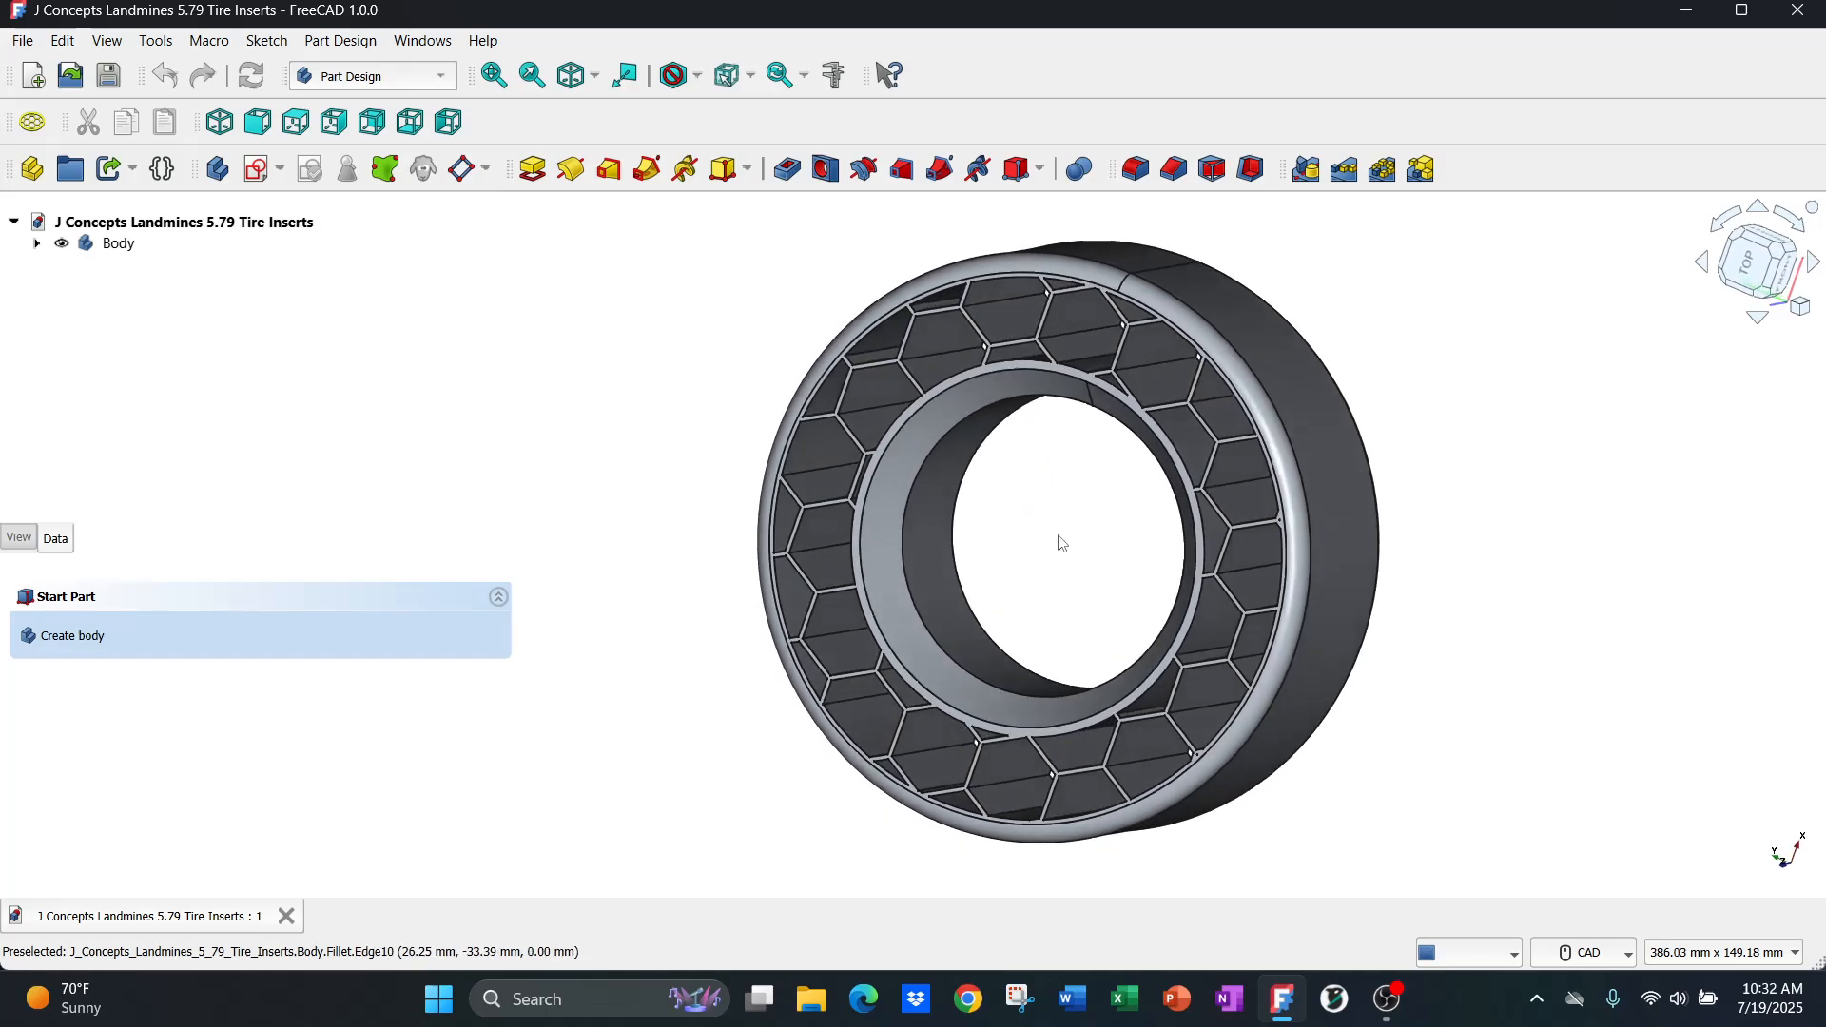
- Measure the distance between the two circular edges of the tire insert's inner bore and close the measurement without saving it
{"action": "left_click", "coordinate": [155, 41]}
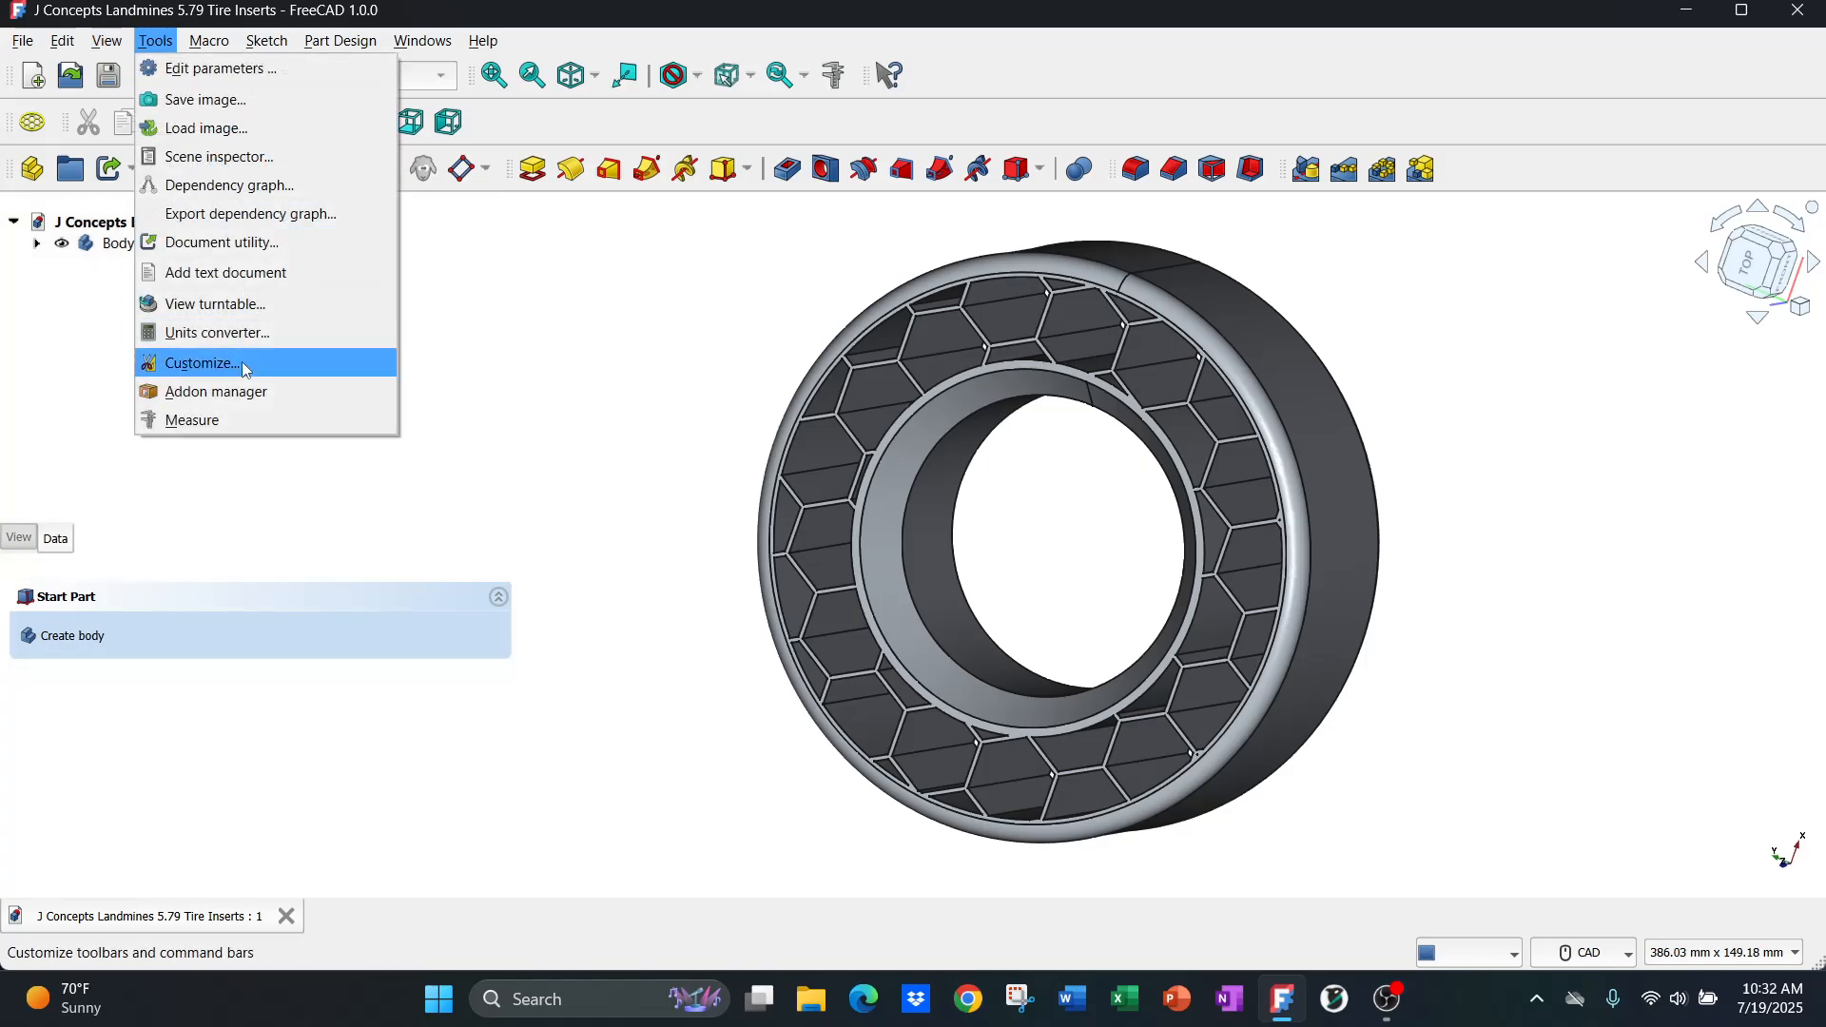
{"action": "left_click", "coordinate": [240, 423]}
{"action": "scroll", "coordinate": [923, 656], "scroll_direction": "up", "scroll_amount": 3}
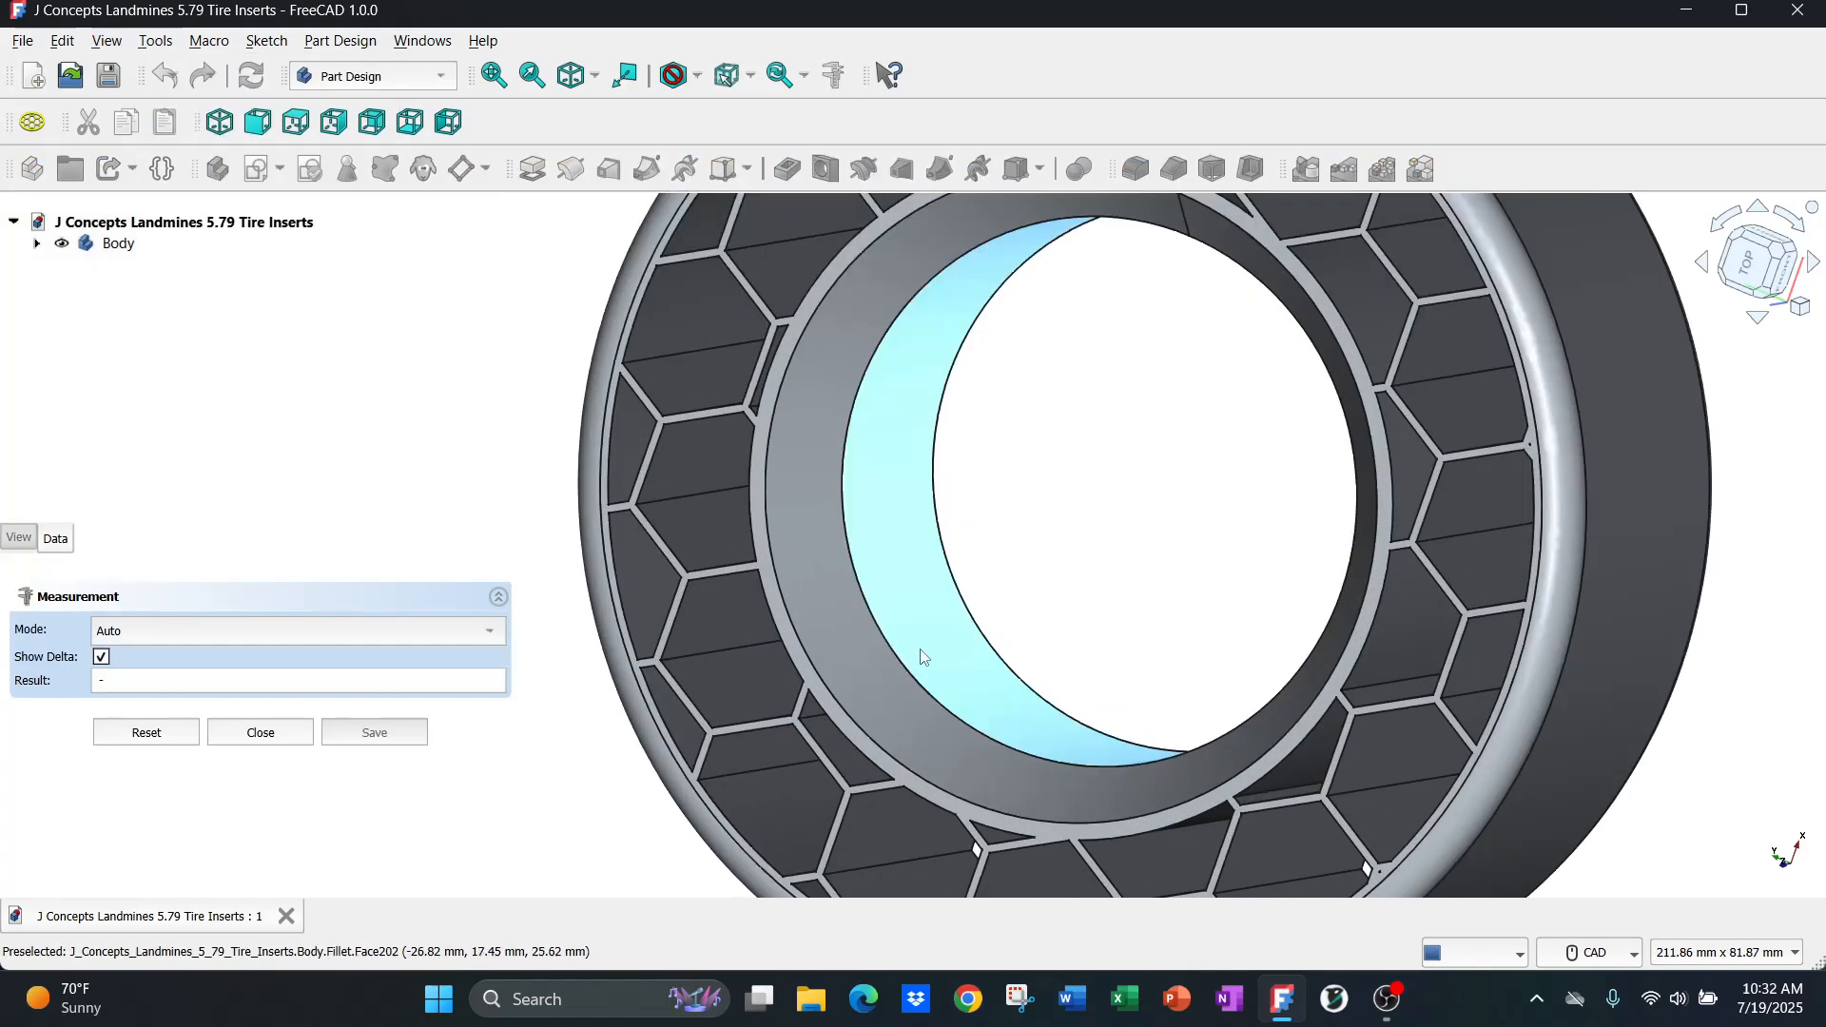
{"action": "left_click", "coordinate": [898, 654]}
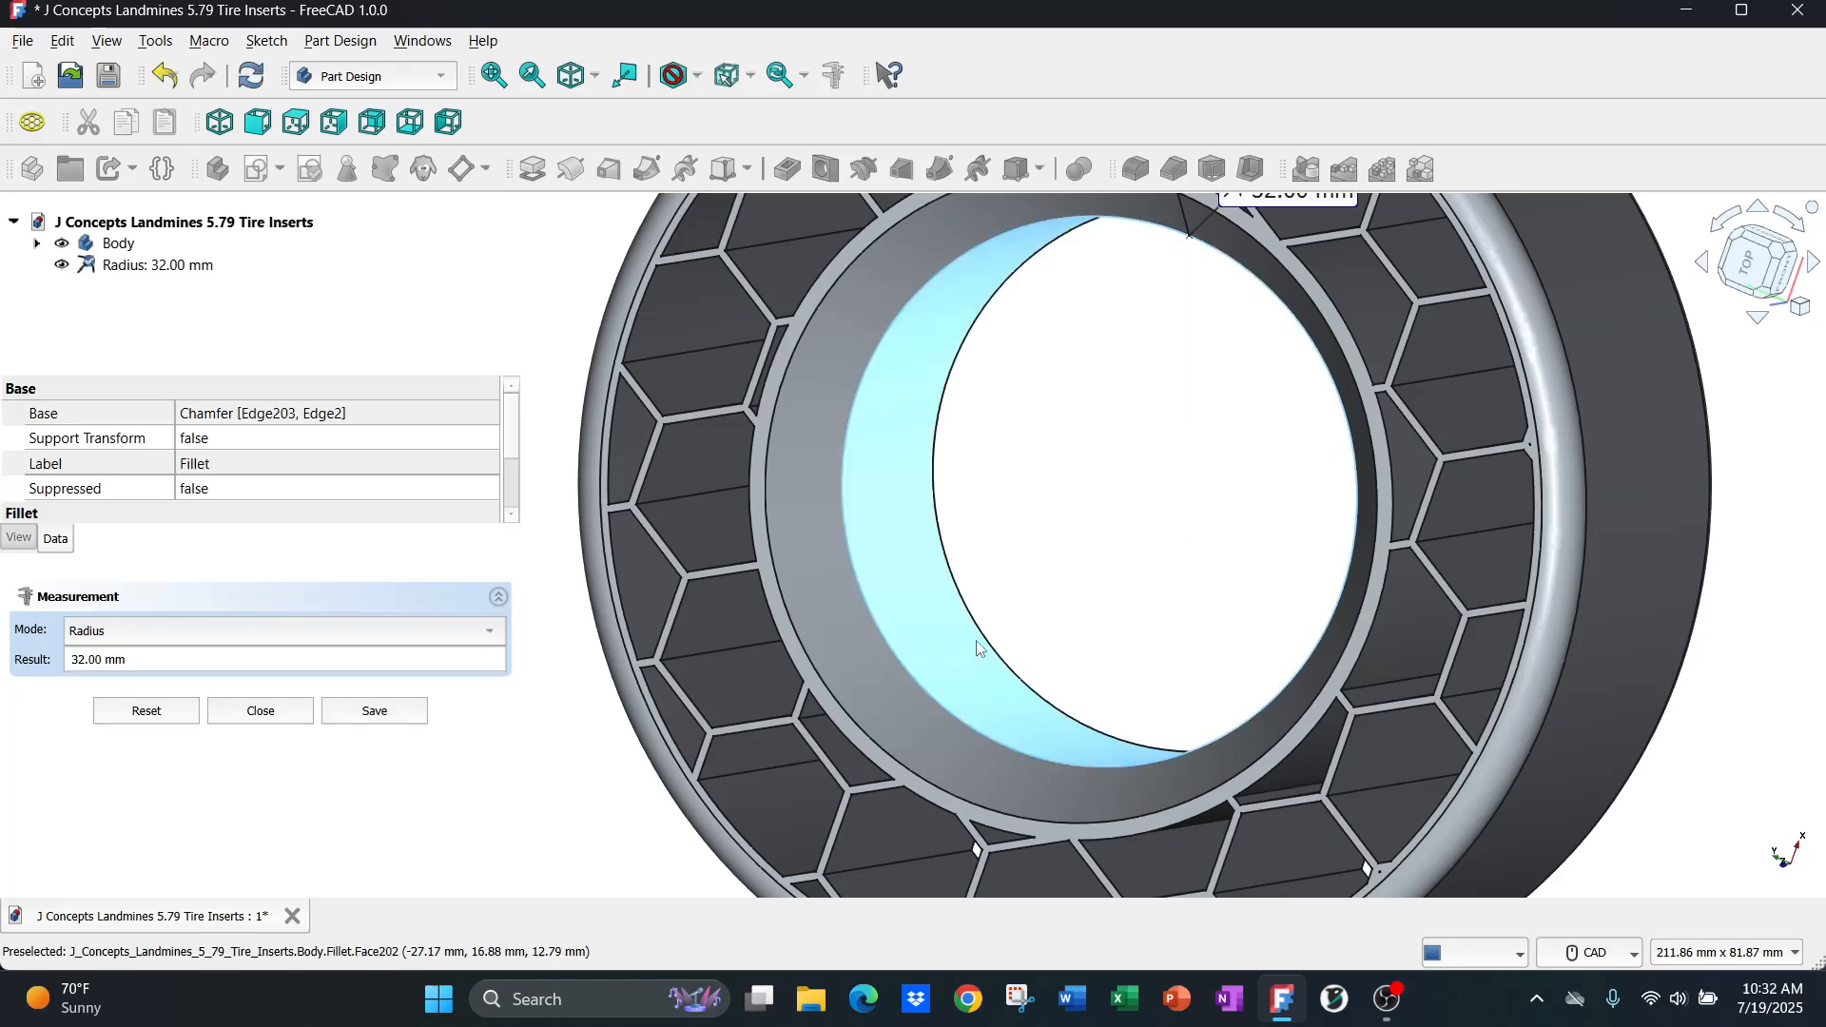
{"action": "left_click", "coordinate": [986, 639]}
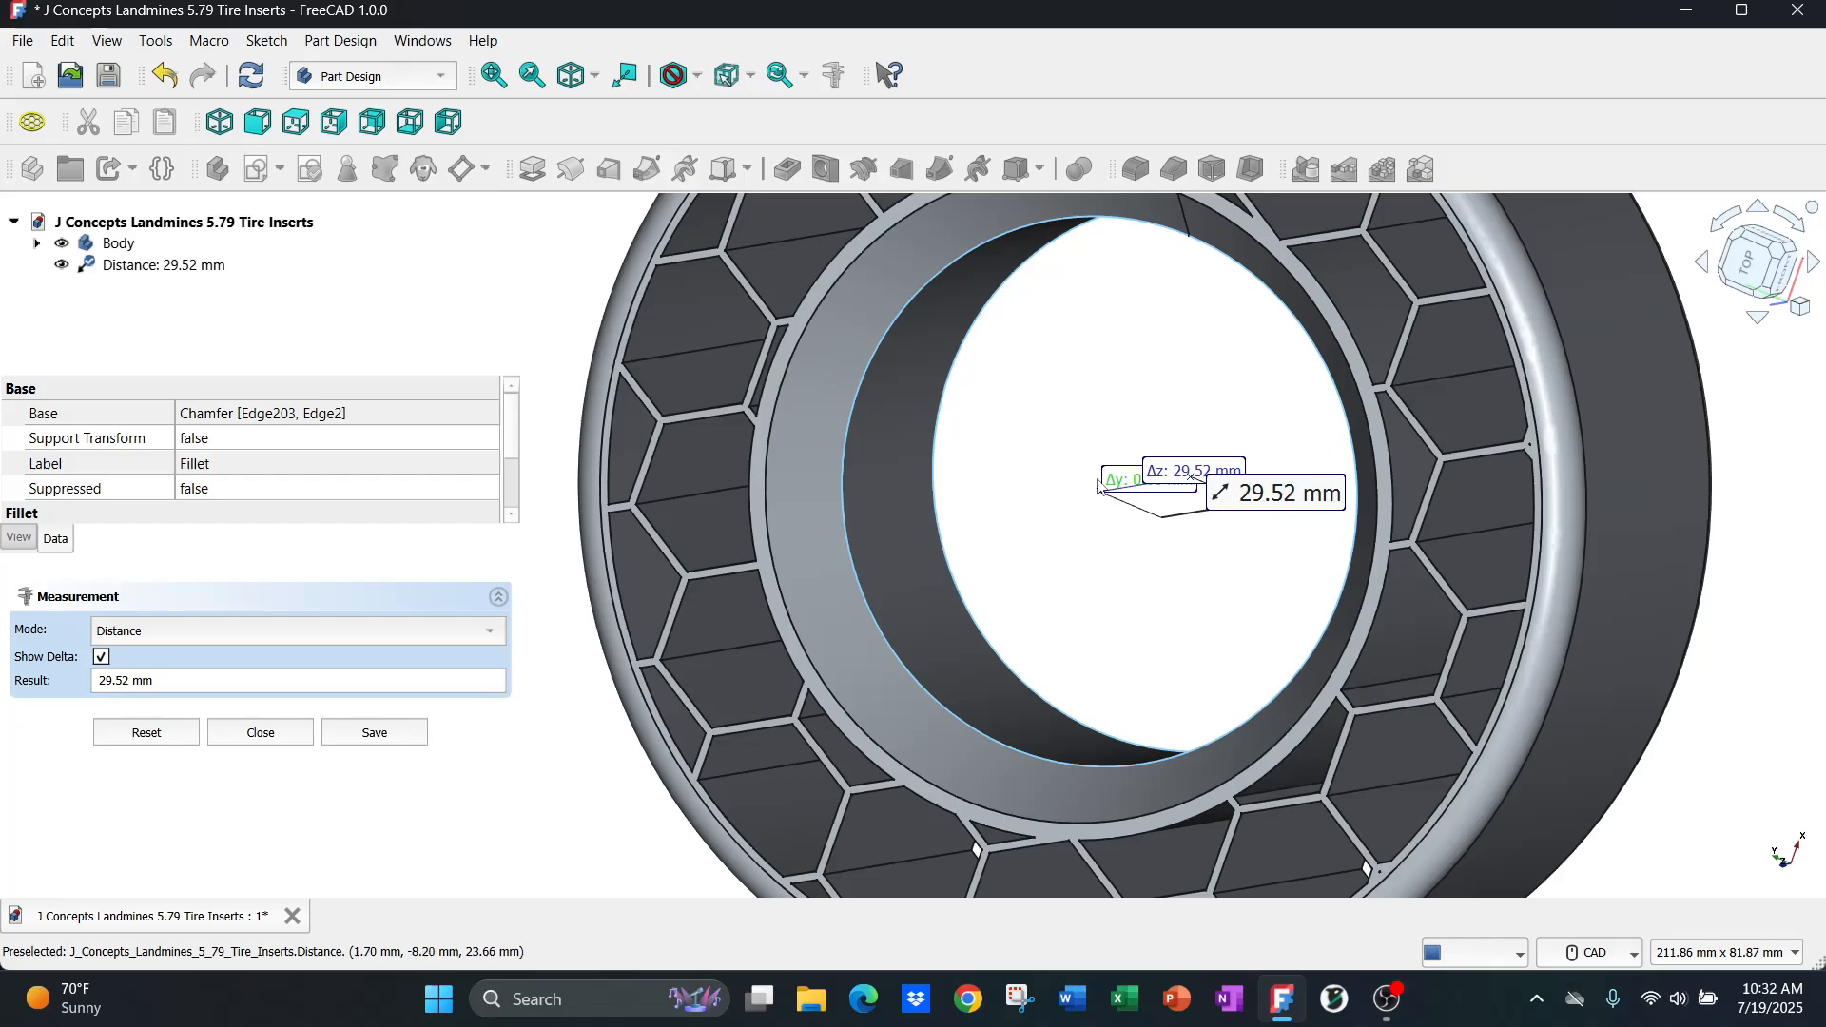
{"action": "middle_click_drag", "start_coordinate": [1089, 481], "coordinate": [947, 480]}
{"action": "scroll", "coordinate": [945, 479], "scroll_direction": "down", "scroll_amount": 1}
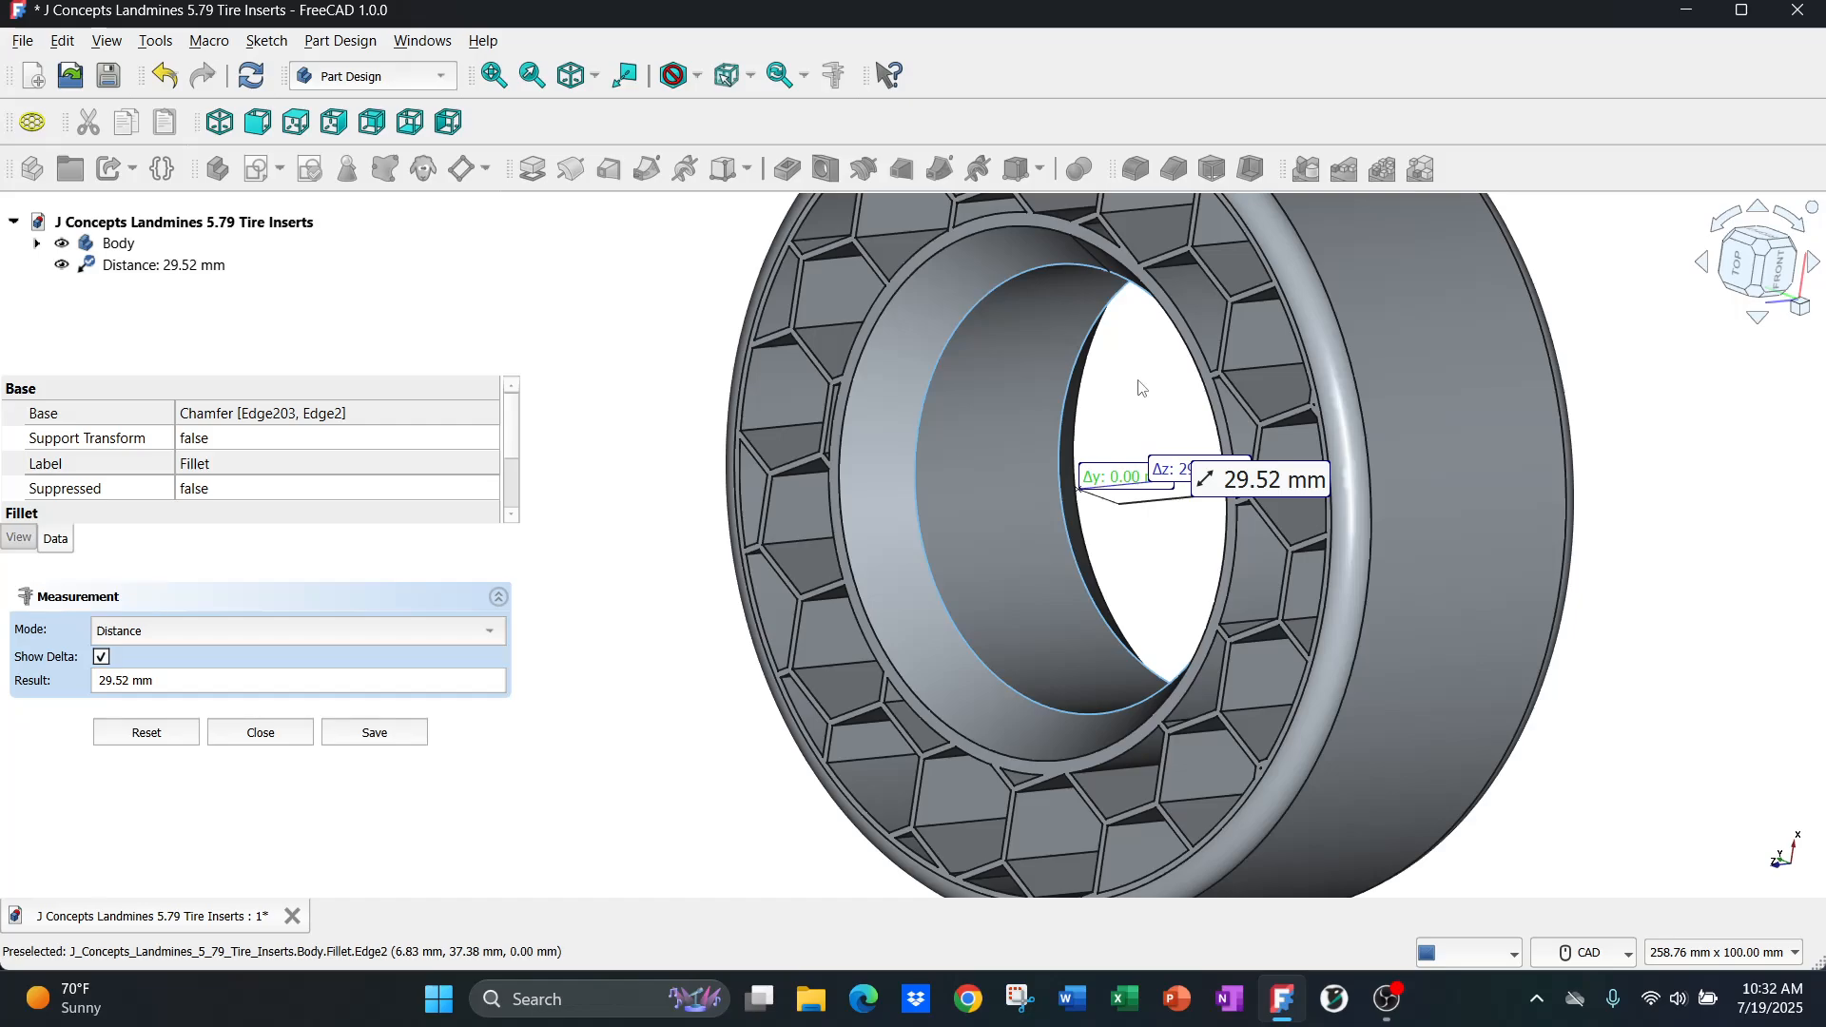
{"action": "scroll", "coordinate": [1120, 421], "scroll_direction": "down", "scroll_amount": 1}
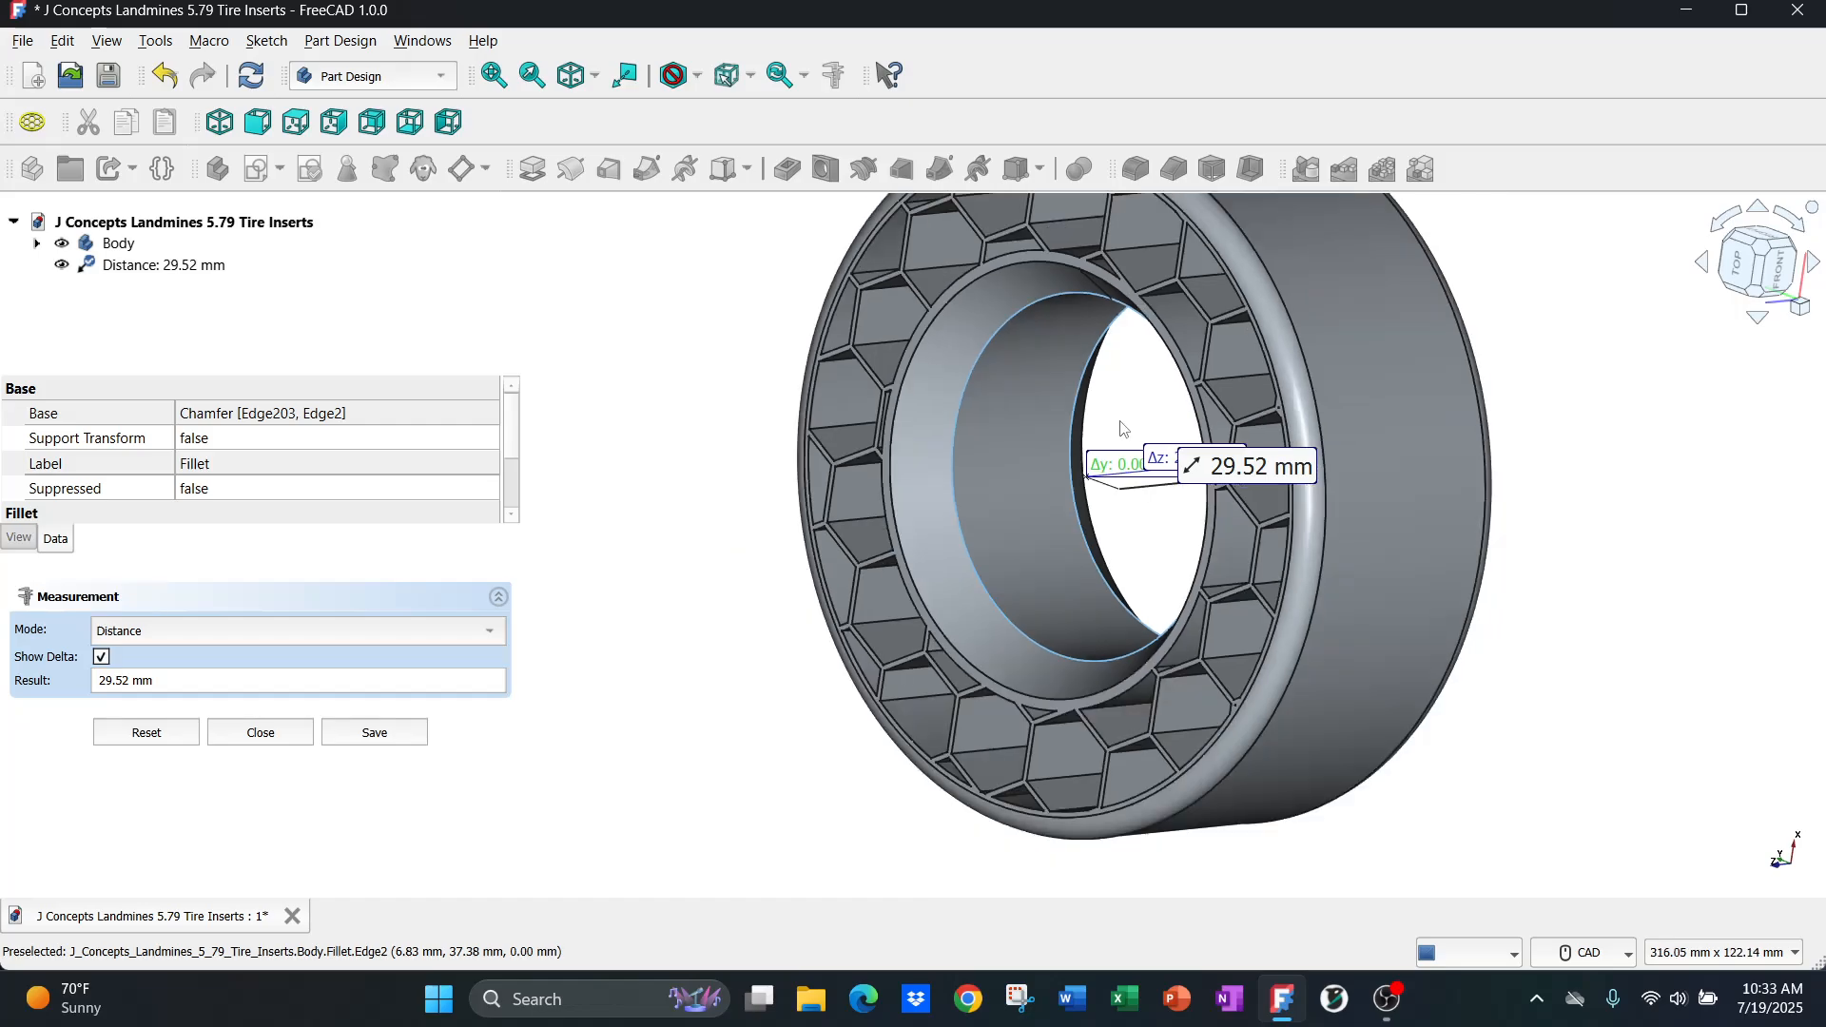
{"action": "middle_click_drag", "start_coordinate": [1120, 421], "coordinate": [1209, 455]}
{"action": "scroll", "coordinate": [1208, 455], "scroll_direction": "down", "scroll_amount": 1}
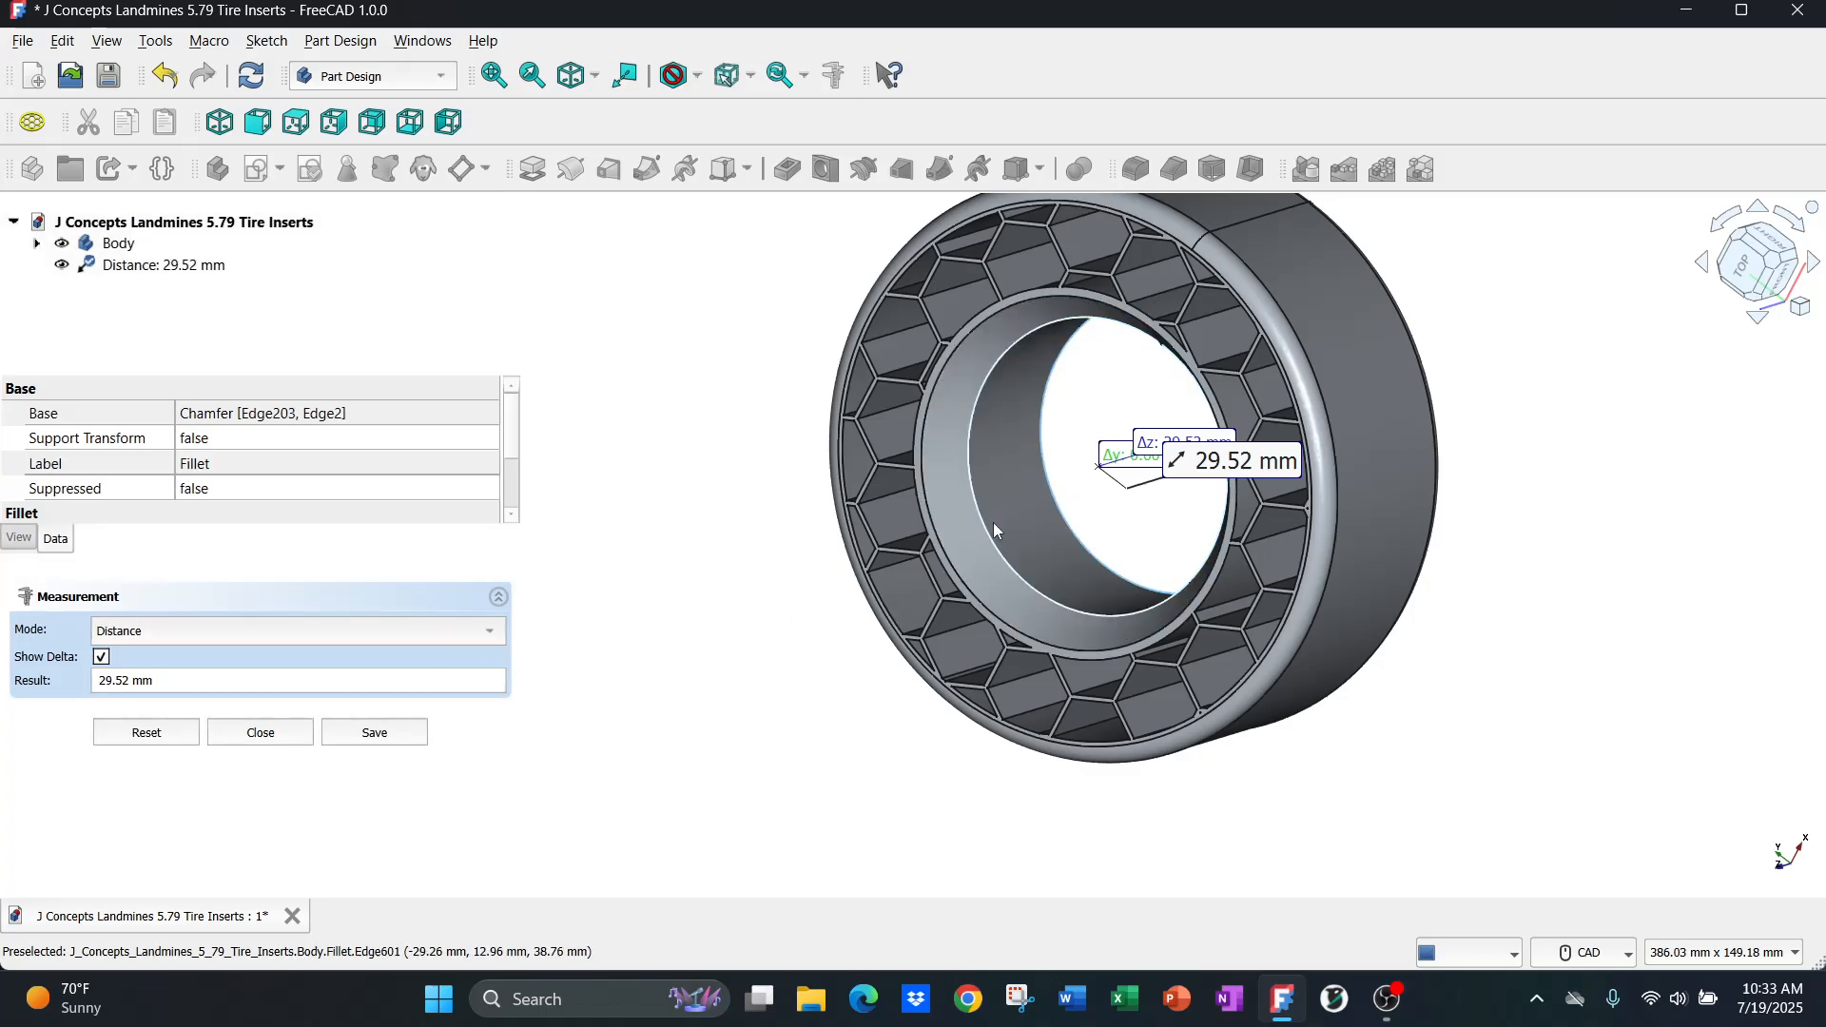
{"action": "left_click", "coordinate": [146, 733]}
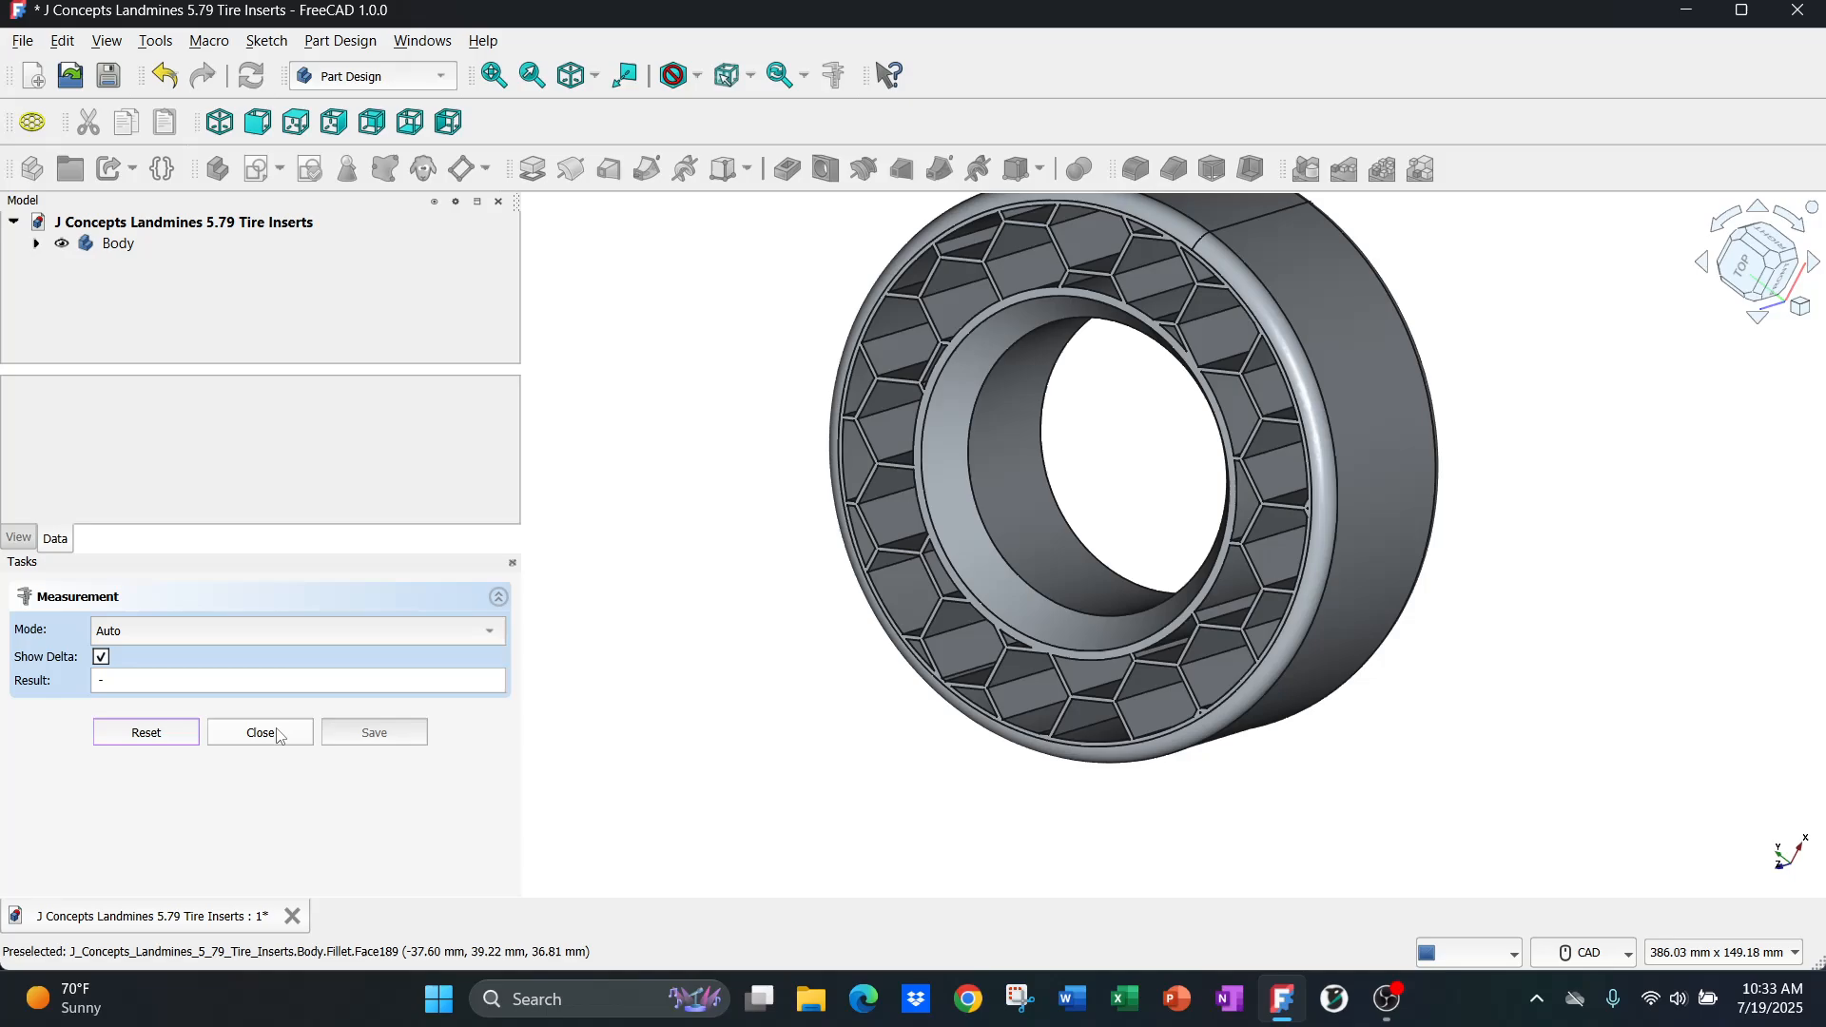
{"action": "left_click", "coordinate": [274, 734]}
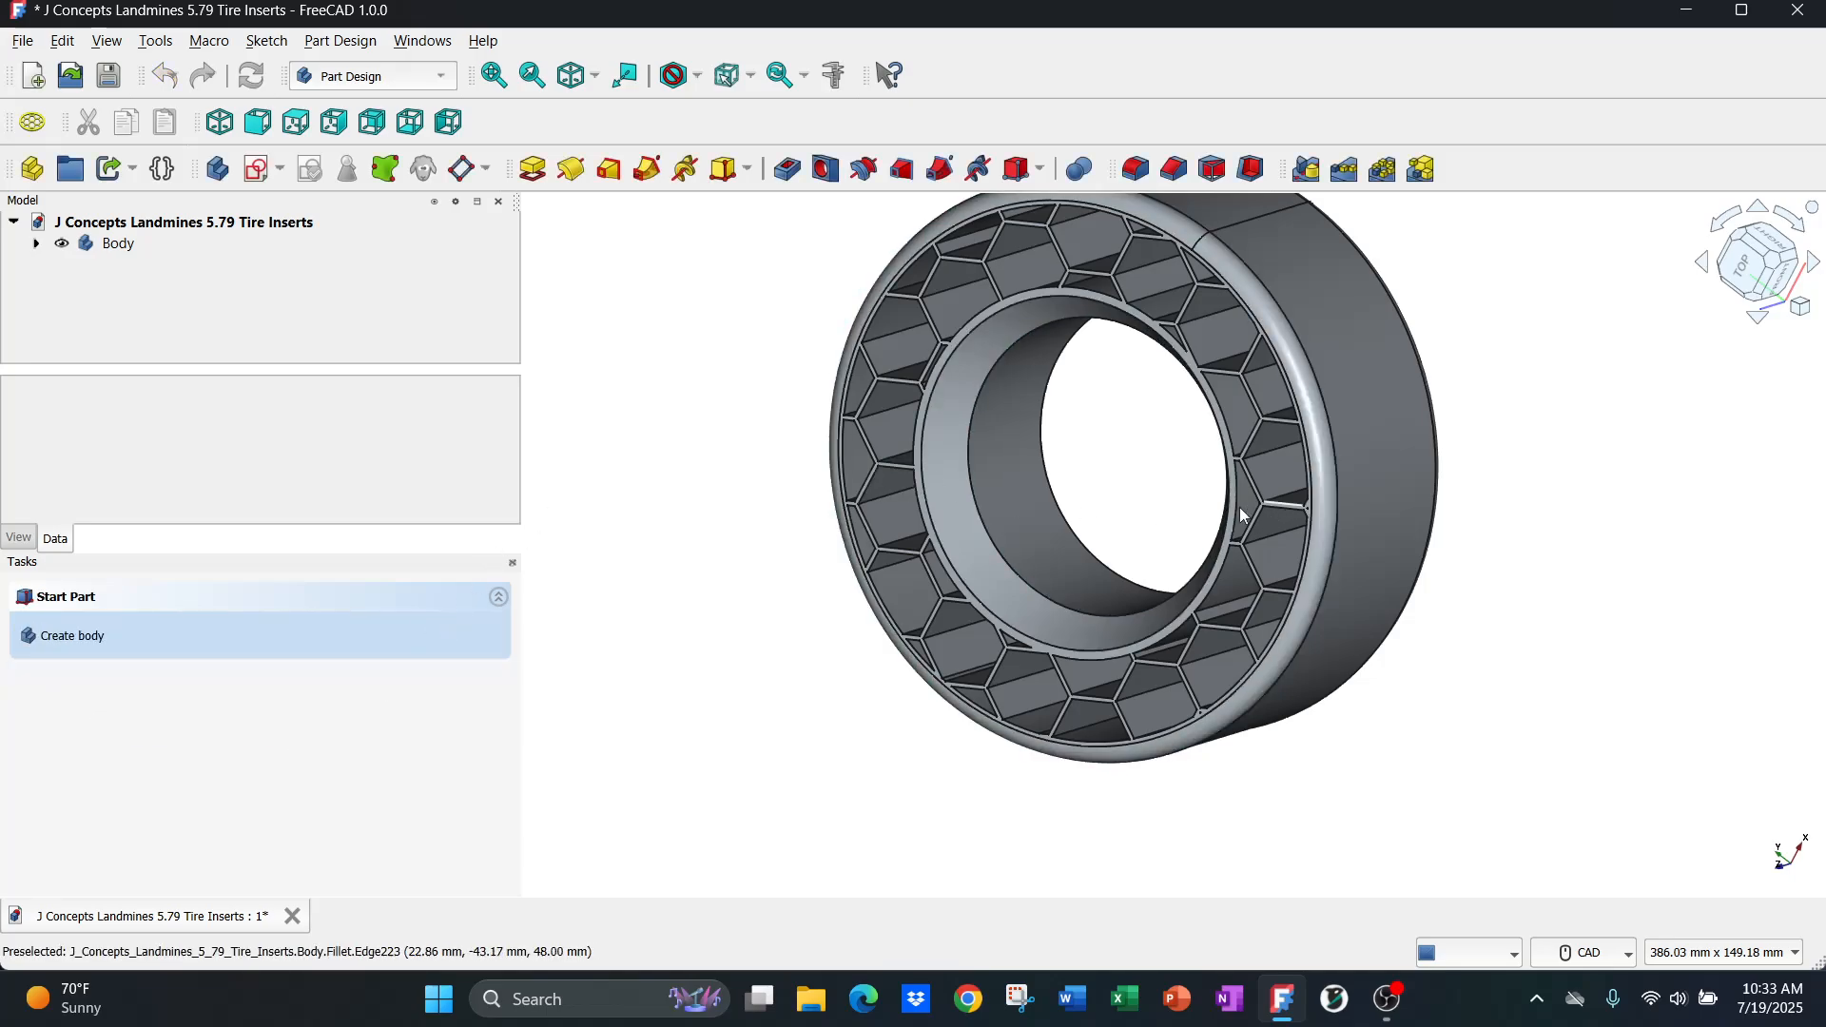
- Create a new empty document alongside the tire insert file
{"action": "scroll", "coordinate": [1242, 516], "scroll_direction": "down", "scroll_amount": 1}
{"action": "middle_click_drag", "start_coordinate": [1116, 475], "coordinate": [1093, 542]}
{"action": "scroll", "coordinate": [1052, 562], "scroll_direction": "up", "scroll_amount": 1}
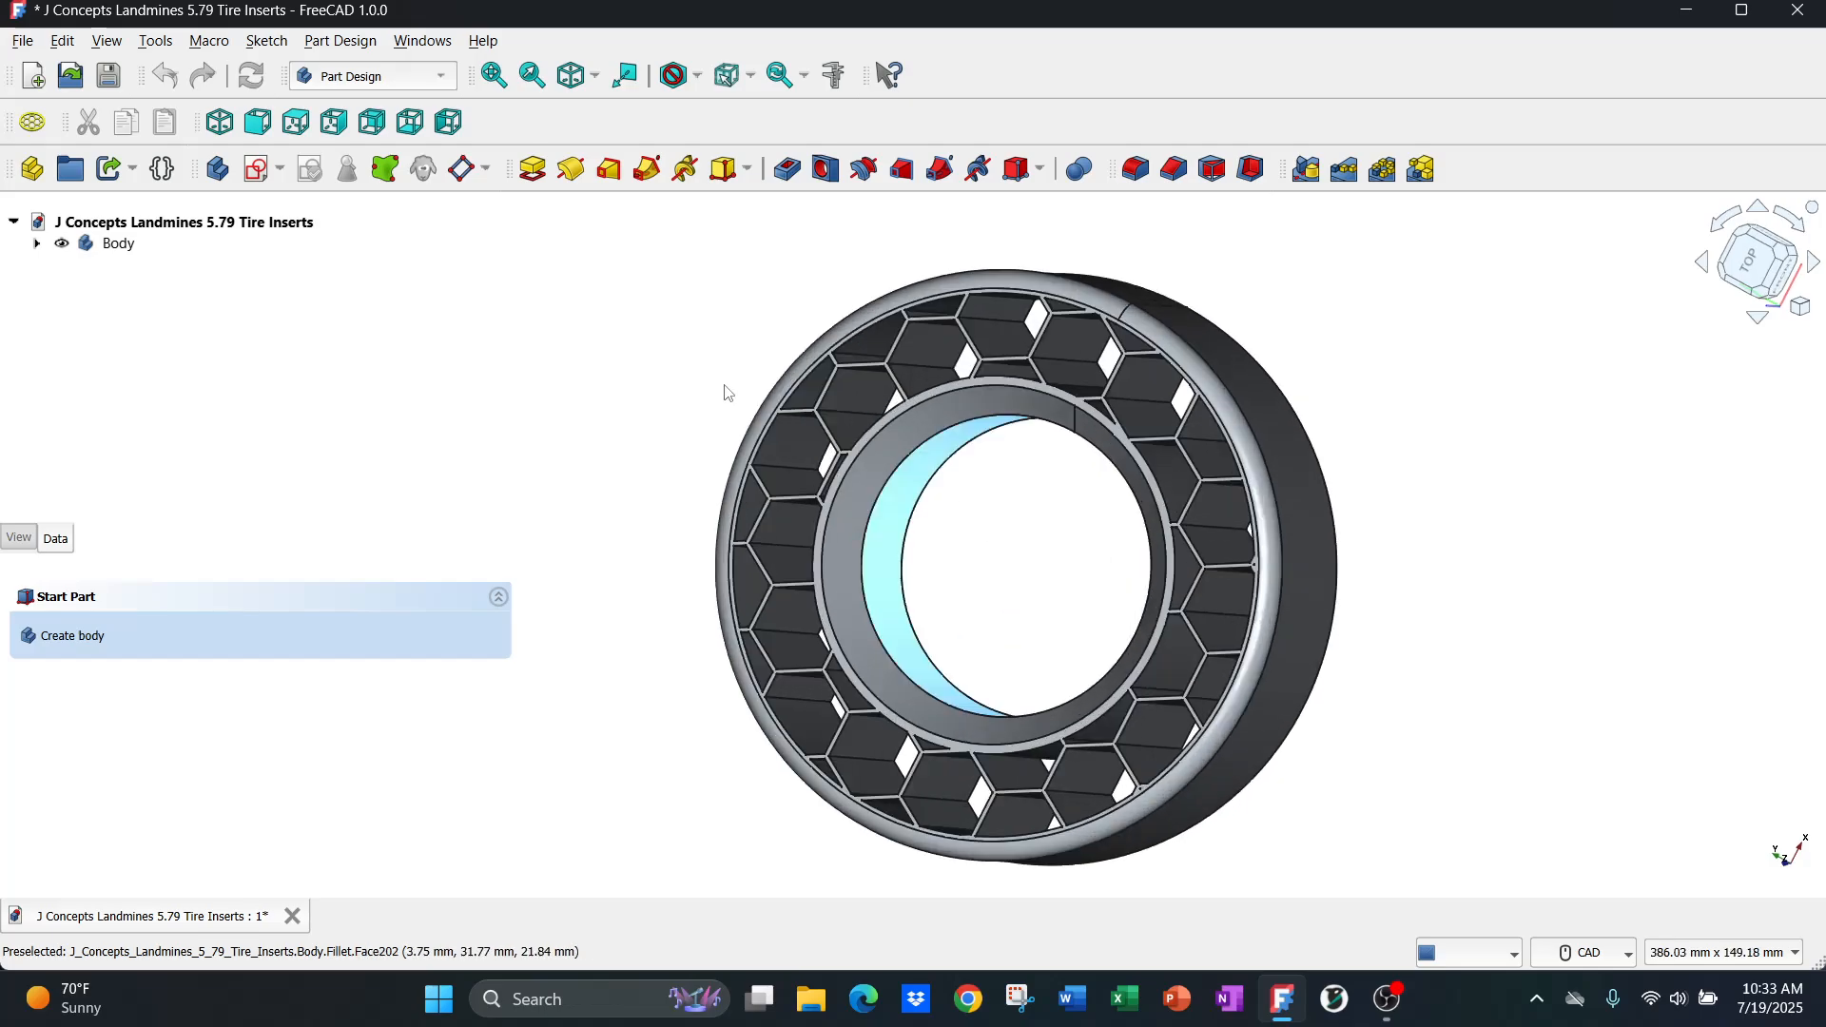
{"action": "left_click", "coordinate": [35, 77]}
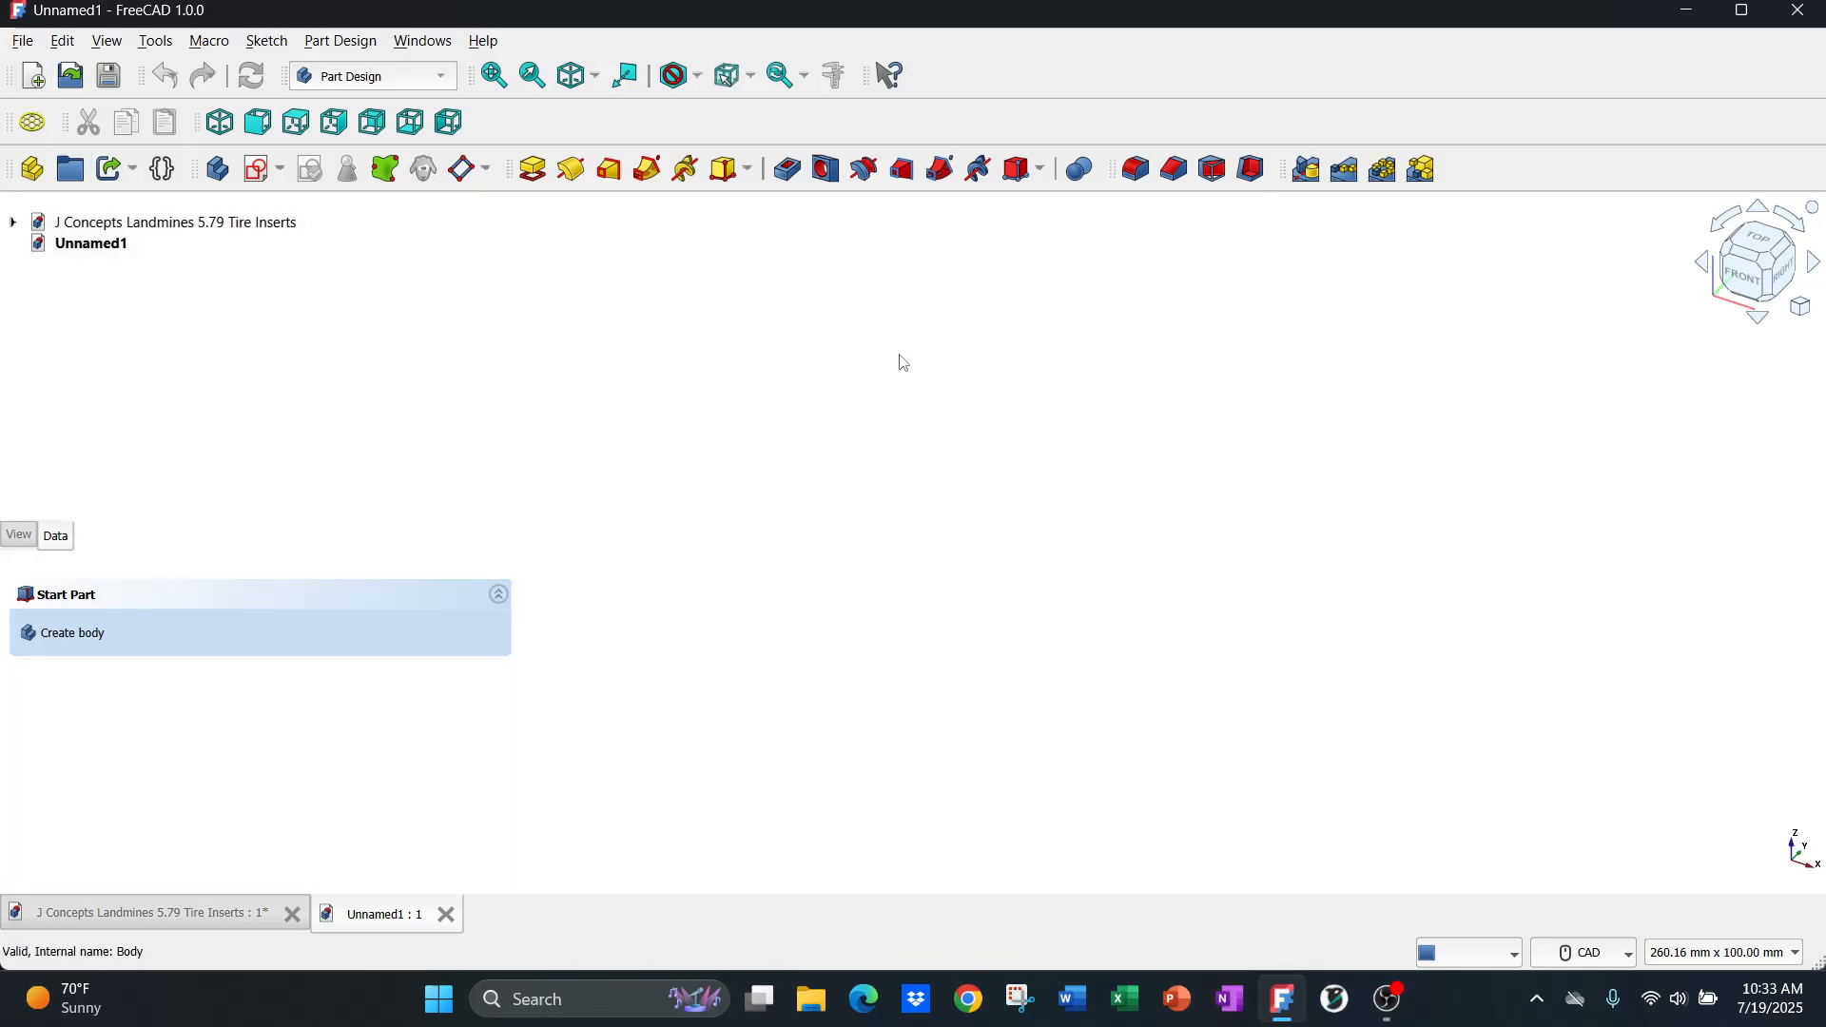
{"action": "left_click", "coordinate": [209, 41]}
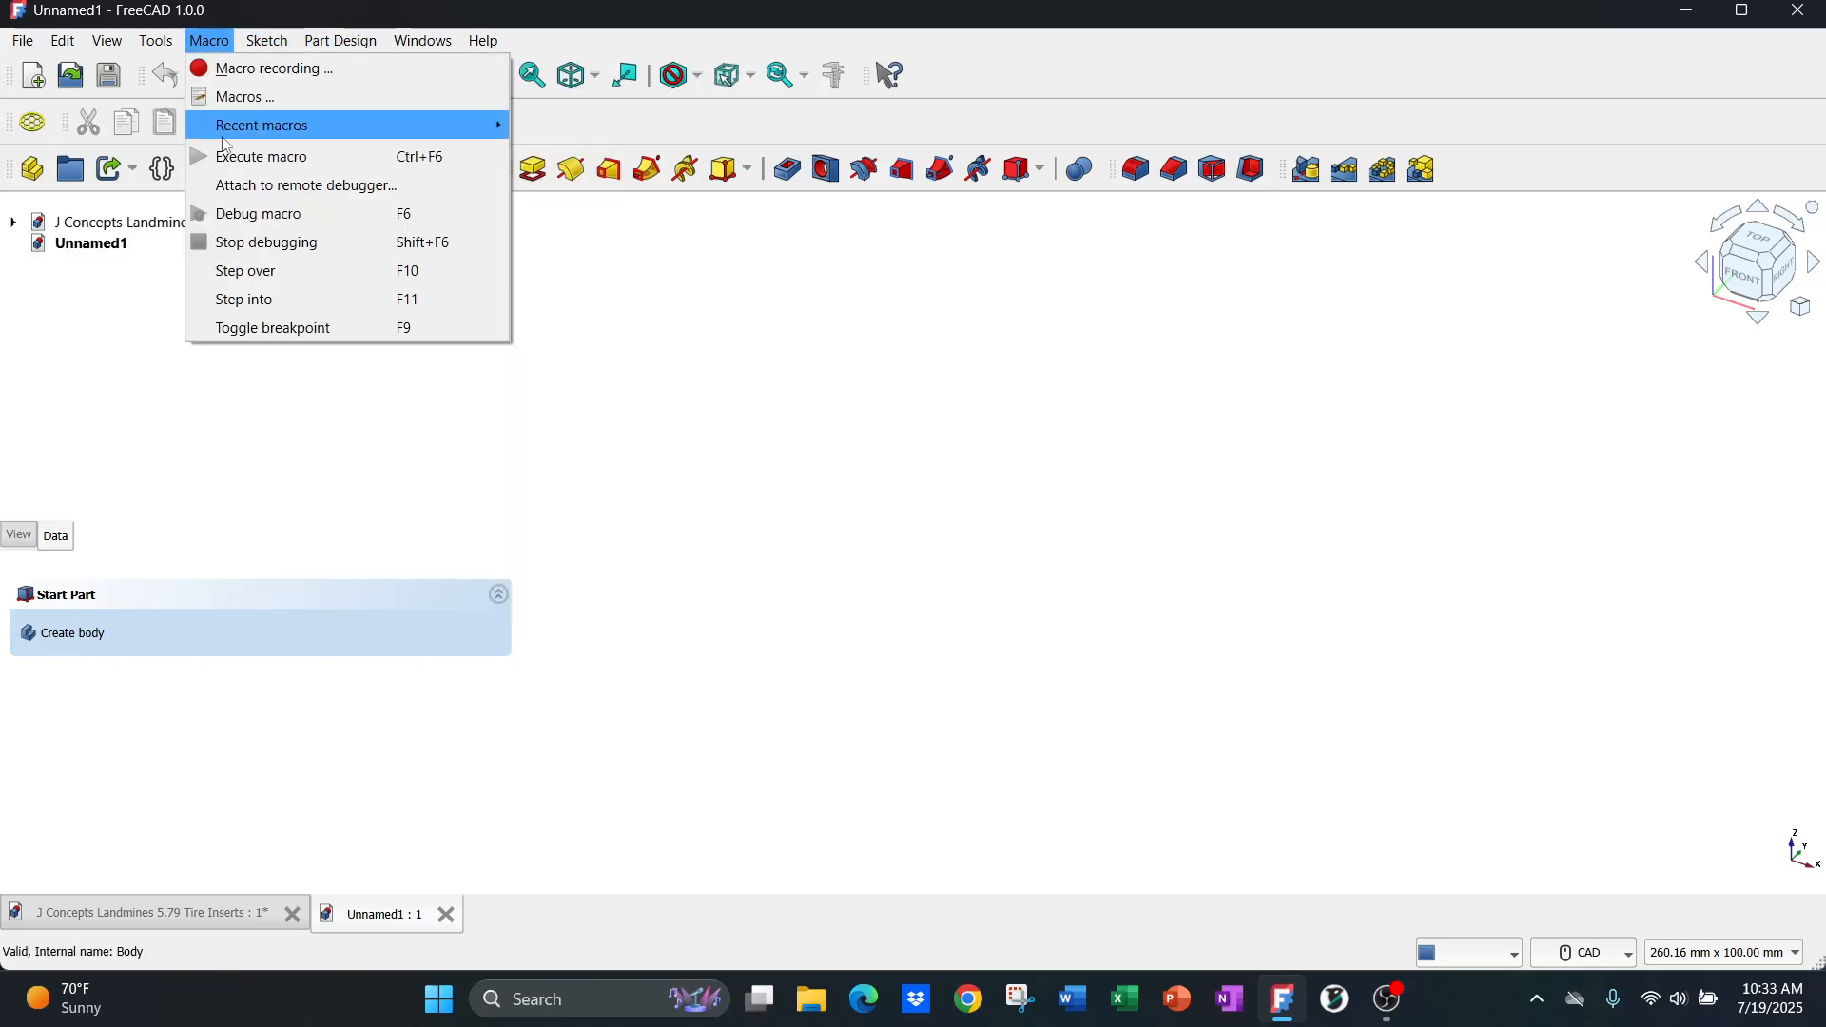
{"action": "mouse_move", "coordinate": [155, 41]}
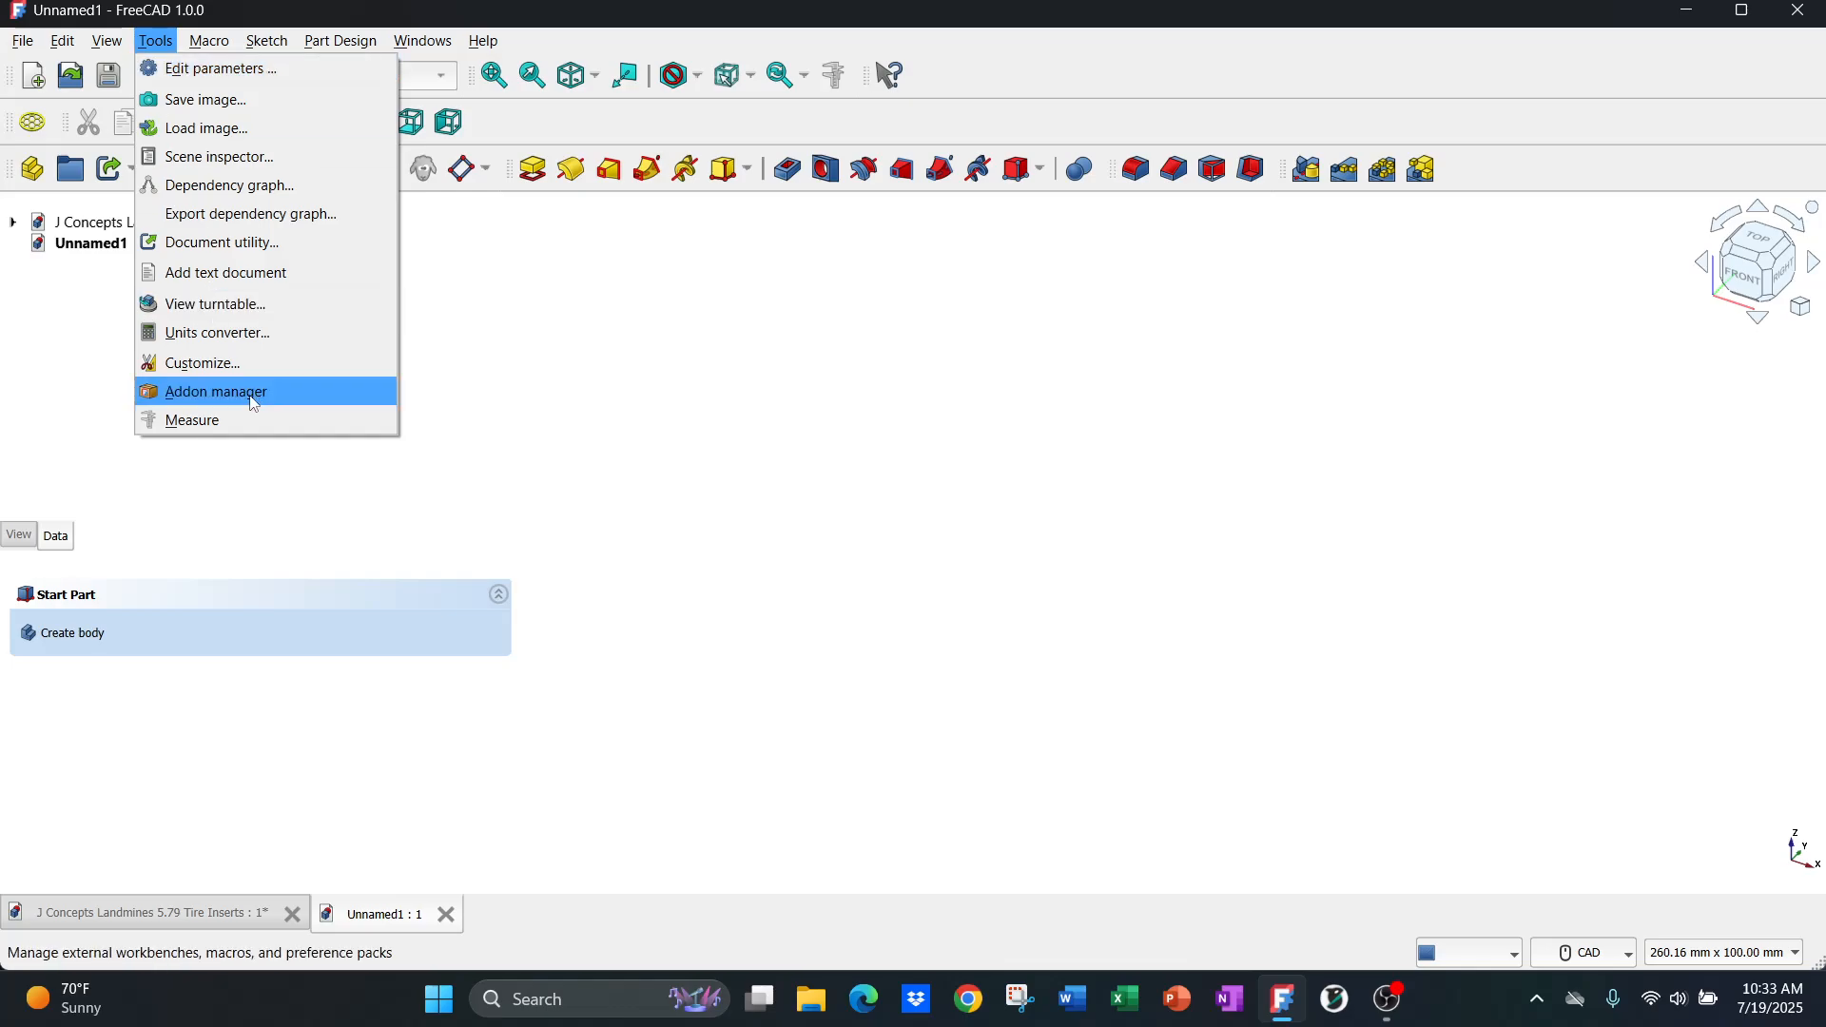
{"action": "left_click", "coordinate": [699, 359]}
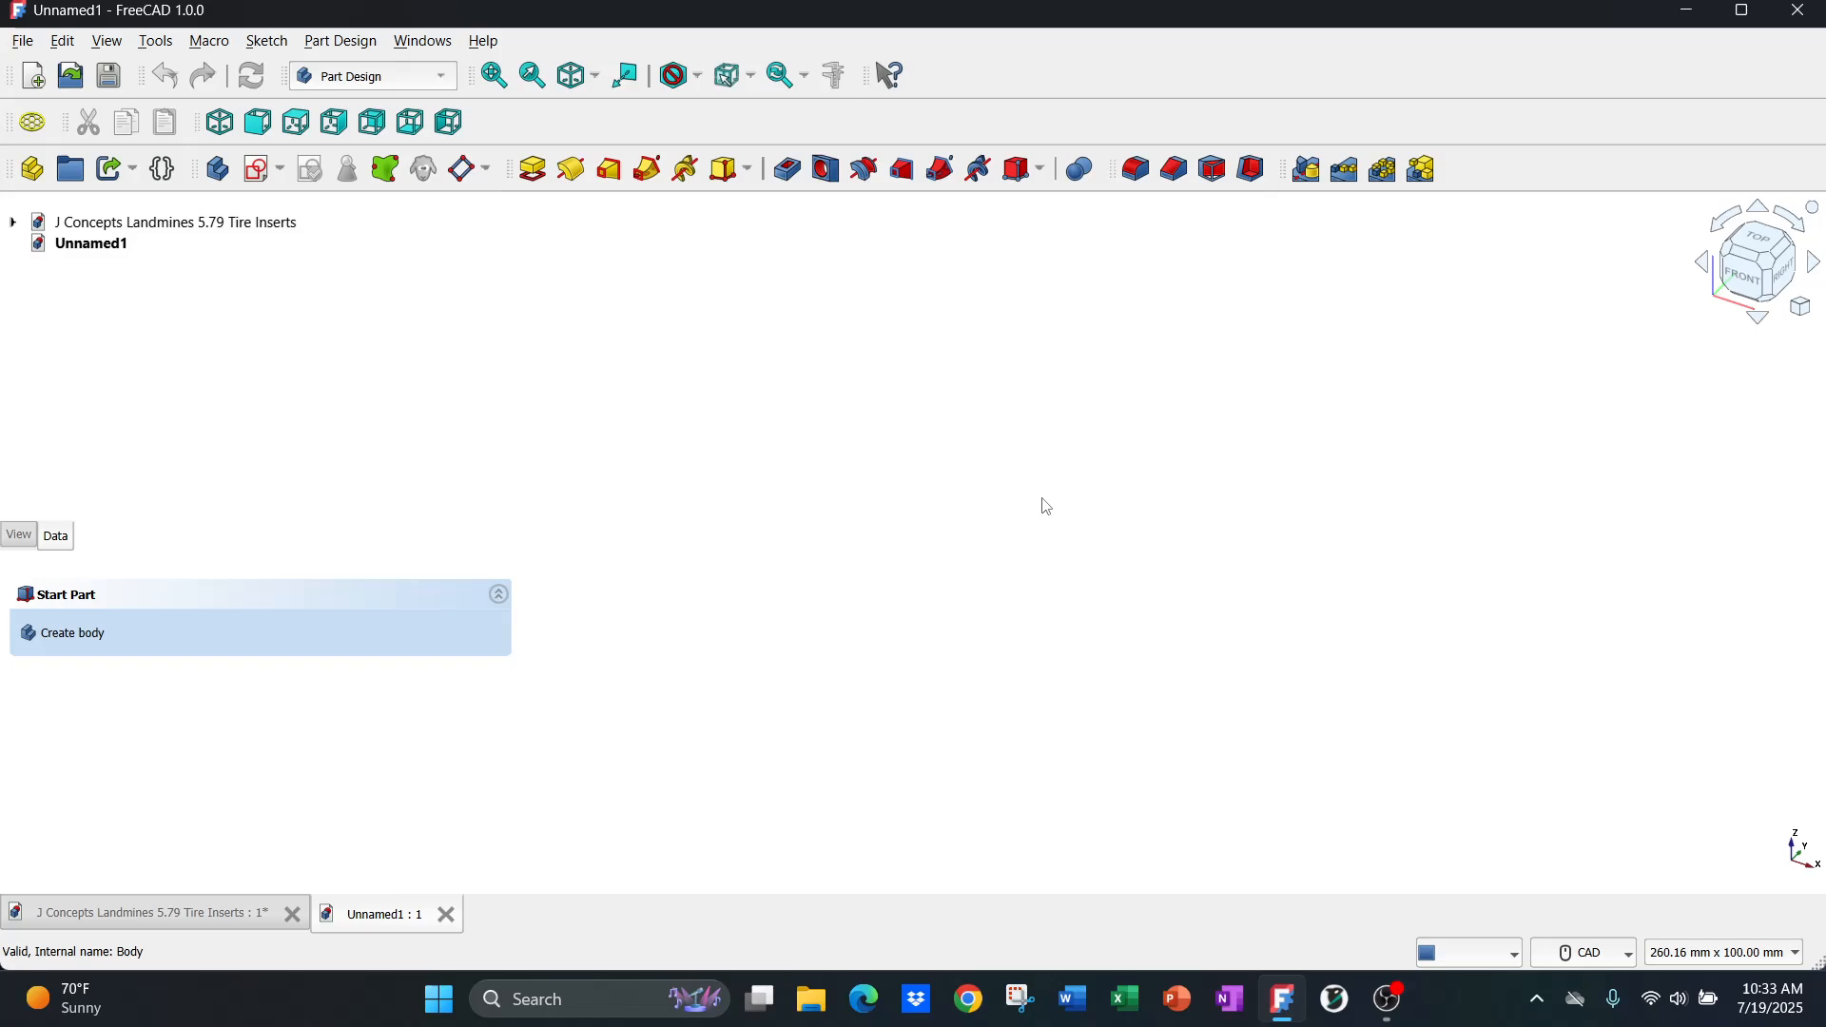
- Insert a HoneyComb object with its default settings into the new document
{"action": "left_click", "coordinate": [40, 126]}
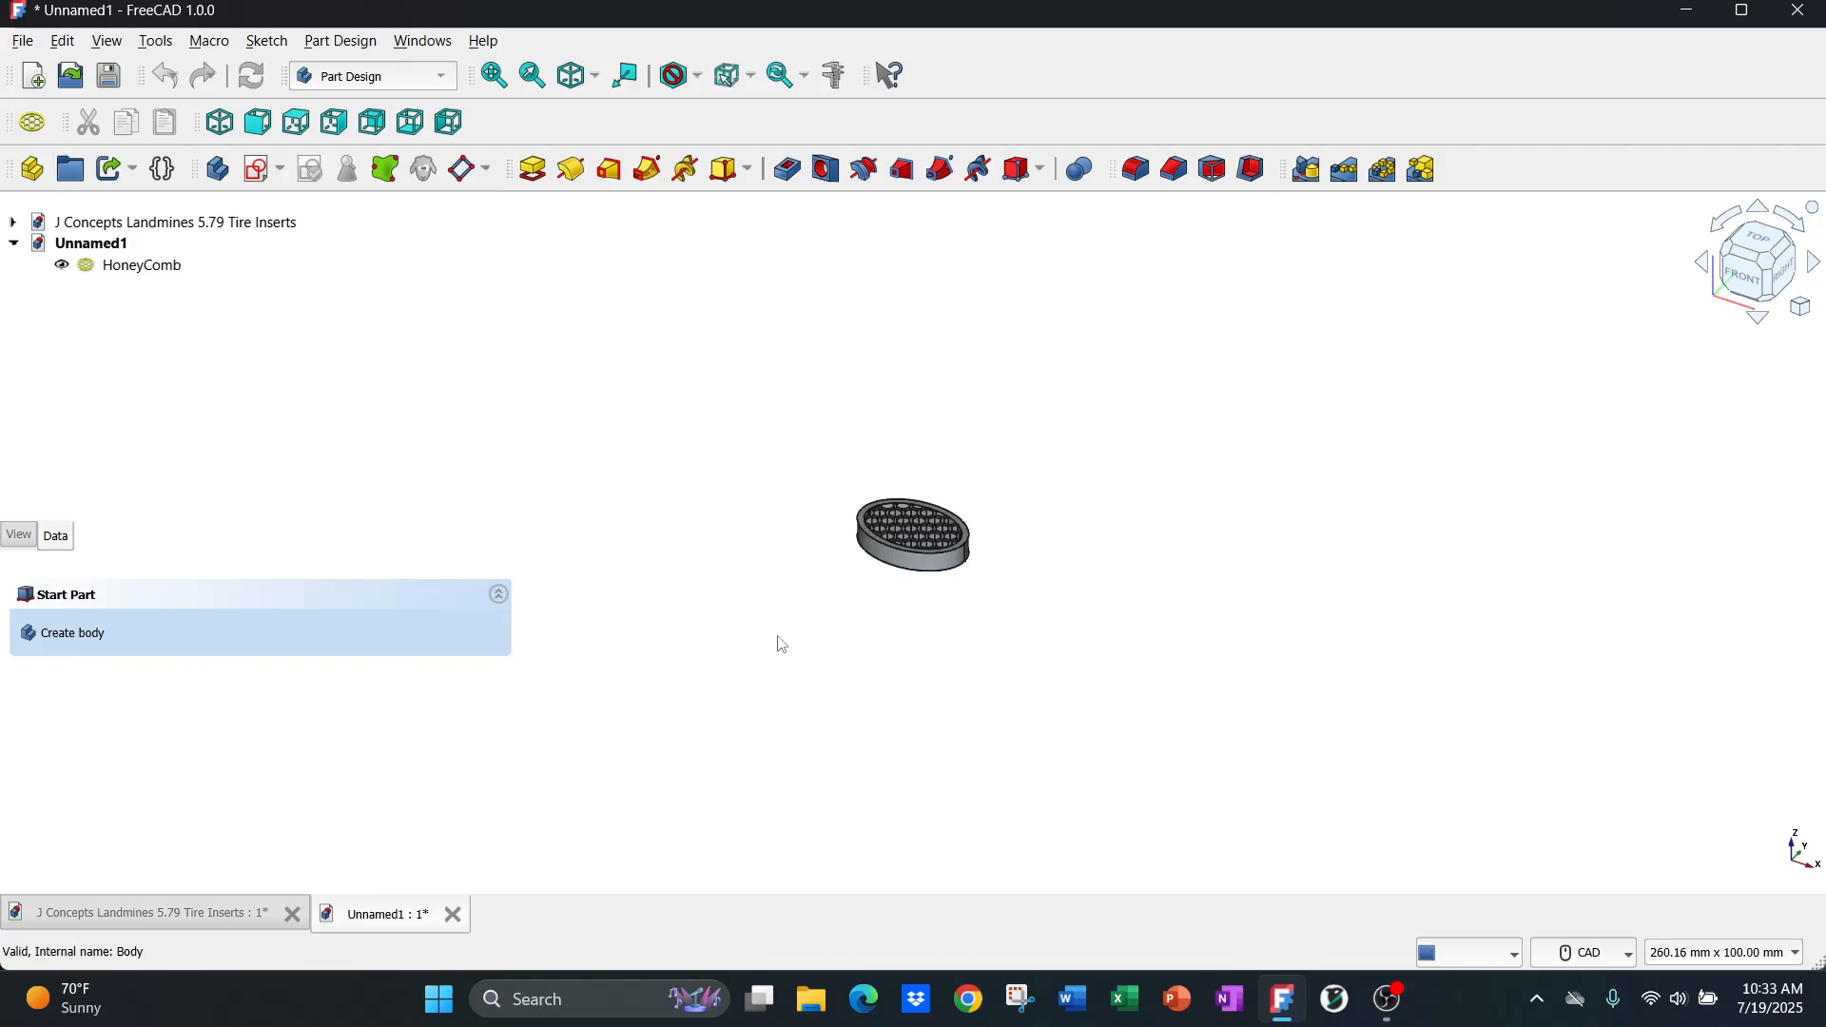
{"action": "scroll", "coordinate": [858, 554], "scroll_direction": "up", "scroll_amount": 3}
{"action": "middle_click_drag", "start_coordinate": [889, 517], "coordinate": [846, 606]}
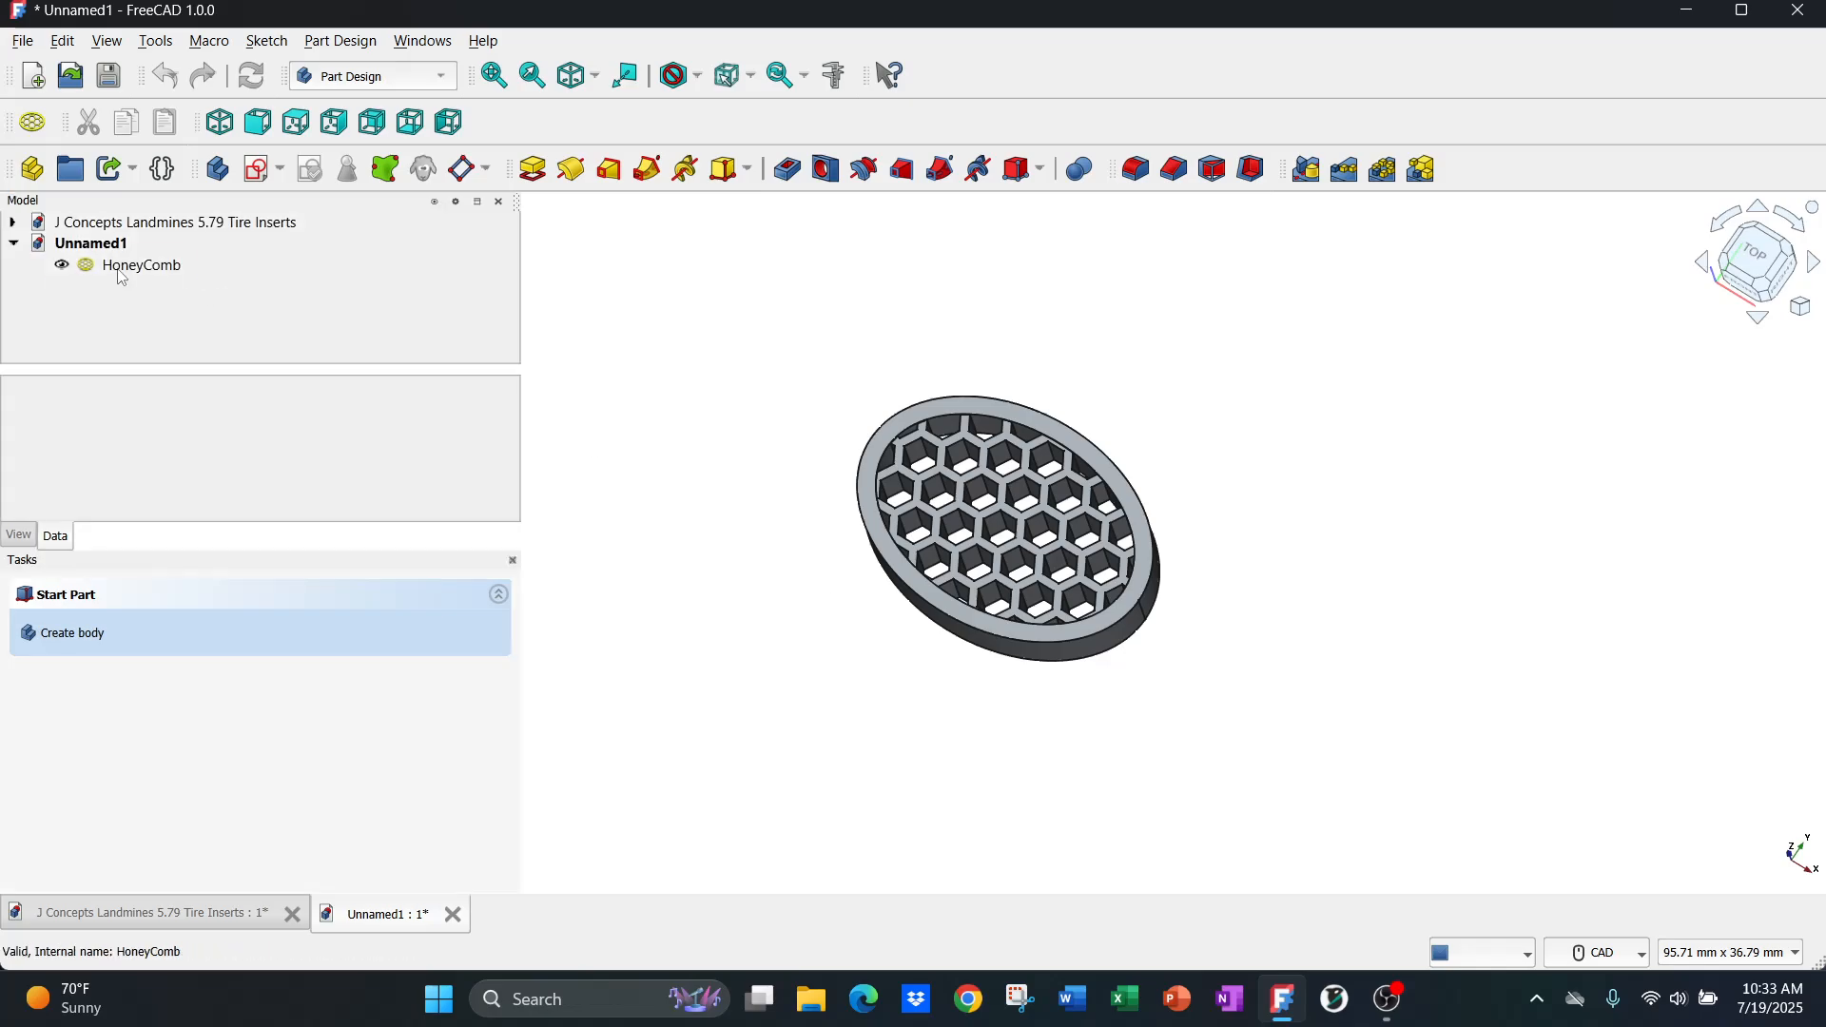
- Set the HoneyComb object's Border Height Offset to 2 and check the raised border
{"action": "left_click", "coordinate": [116, 266]}
{"action": "scroll", "coordinate": [211, 444], "scroll_direction": "down", "scroll_amount": 3}
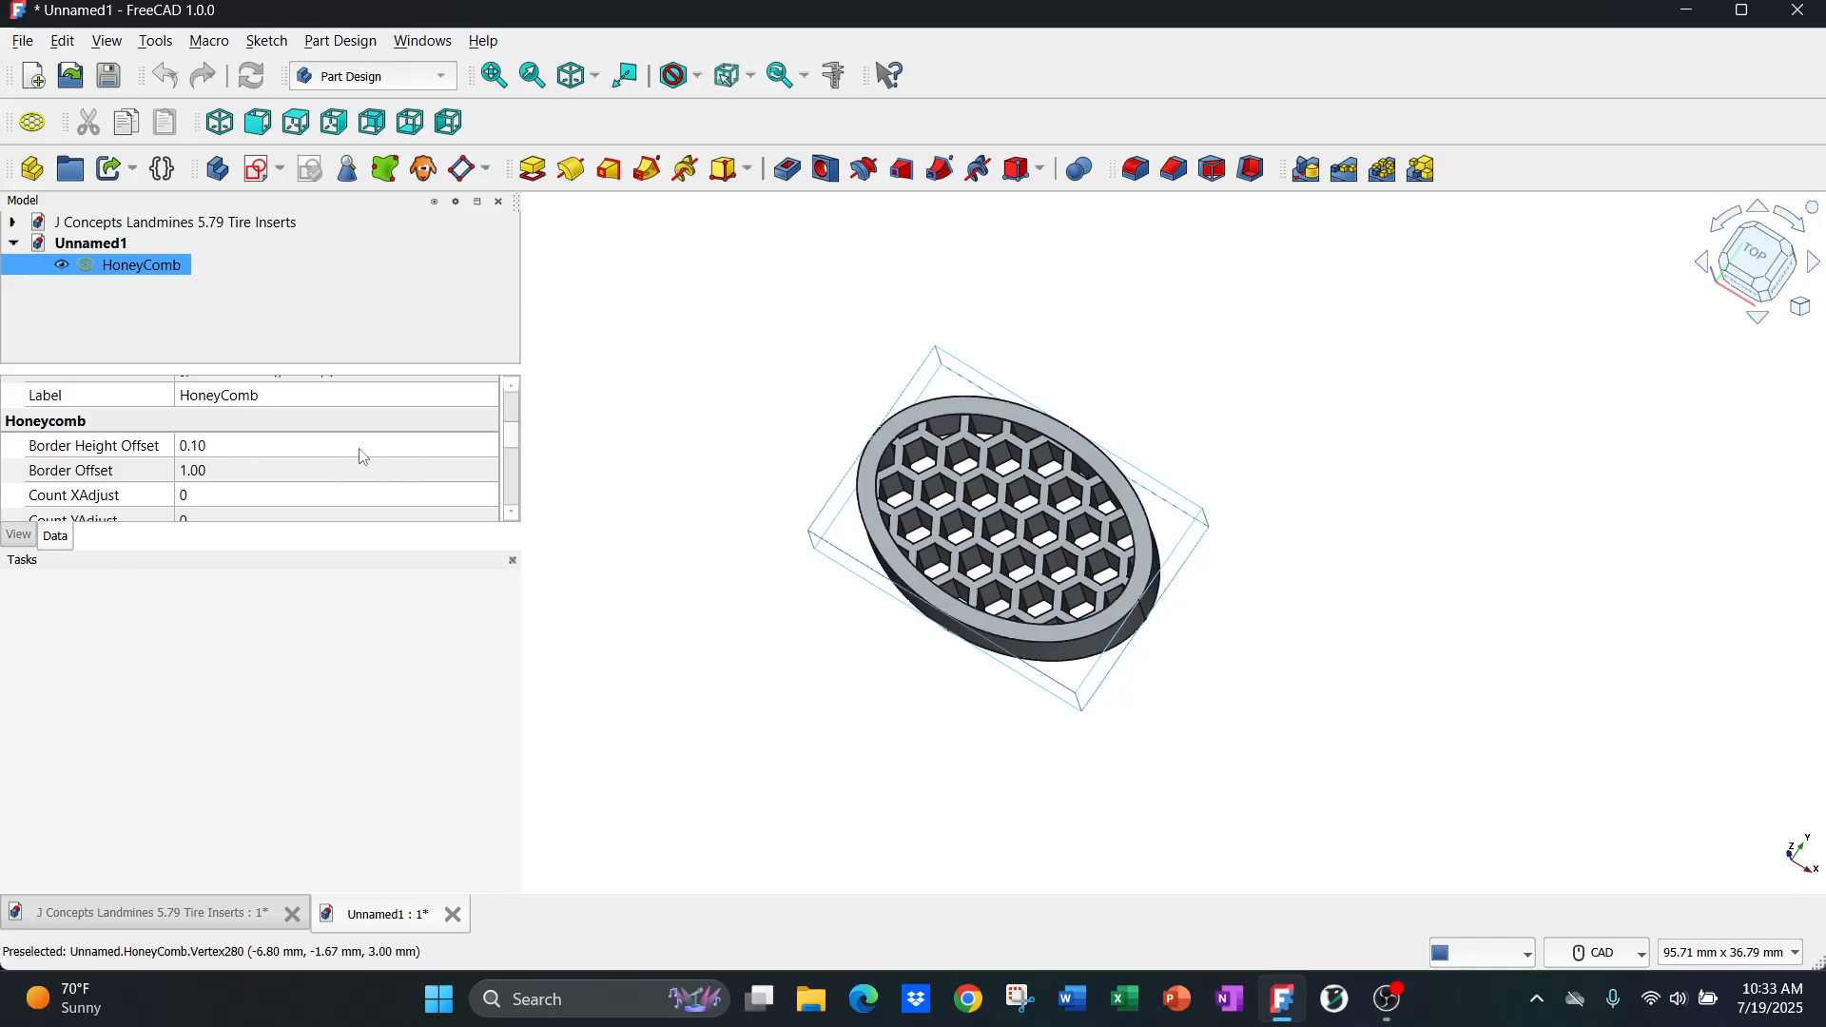
{"action": "left_click", "coordinate": [237, 447]}
{"action": "type", "text": "2"}
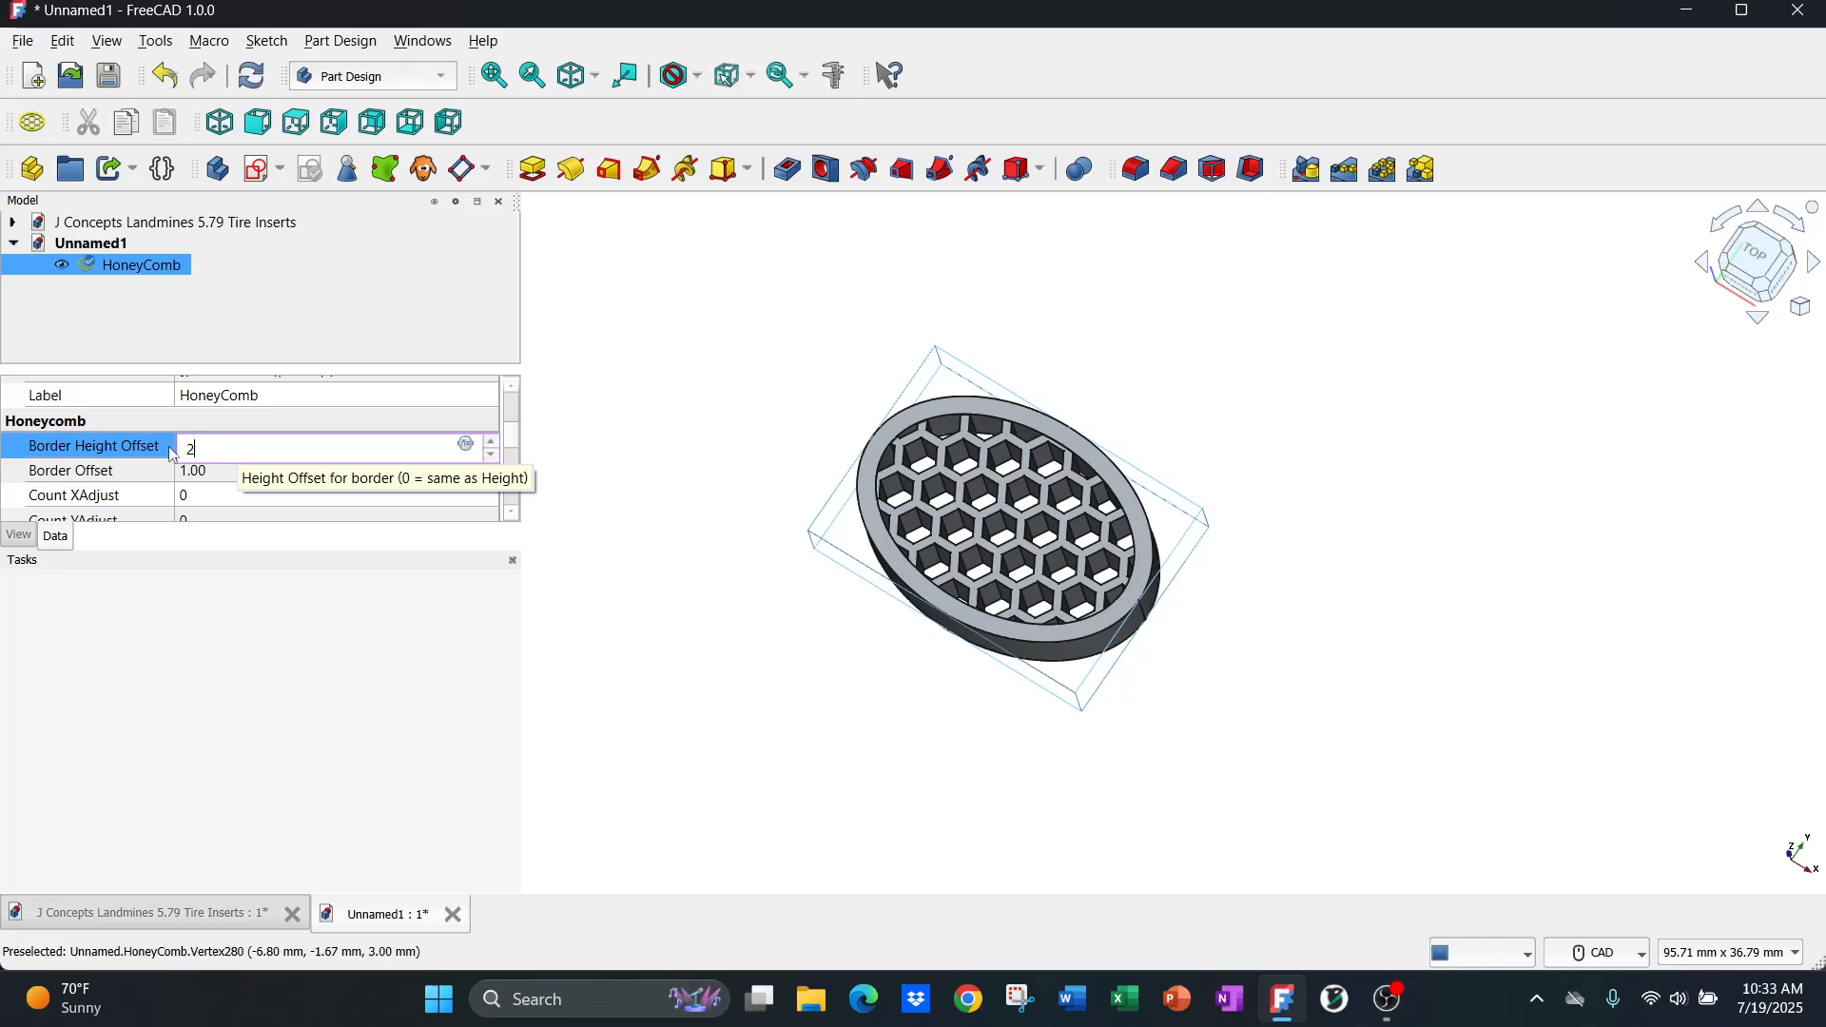
{"action": "key", "text": "Return"}
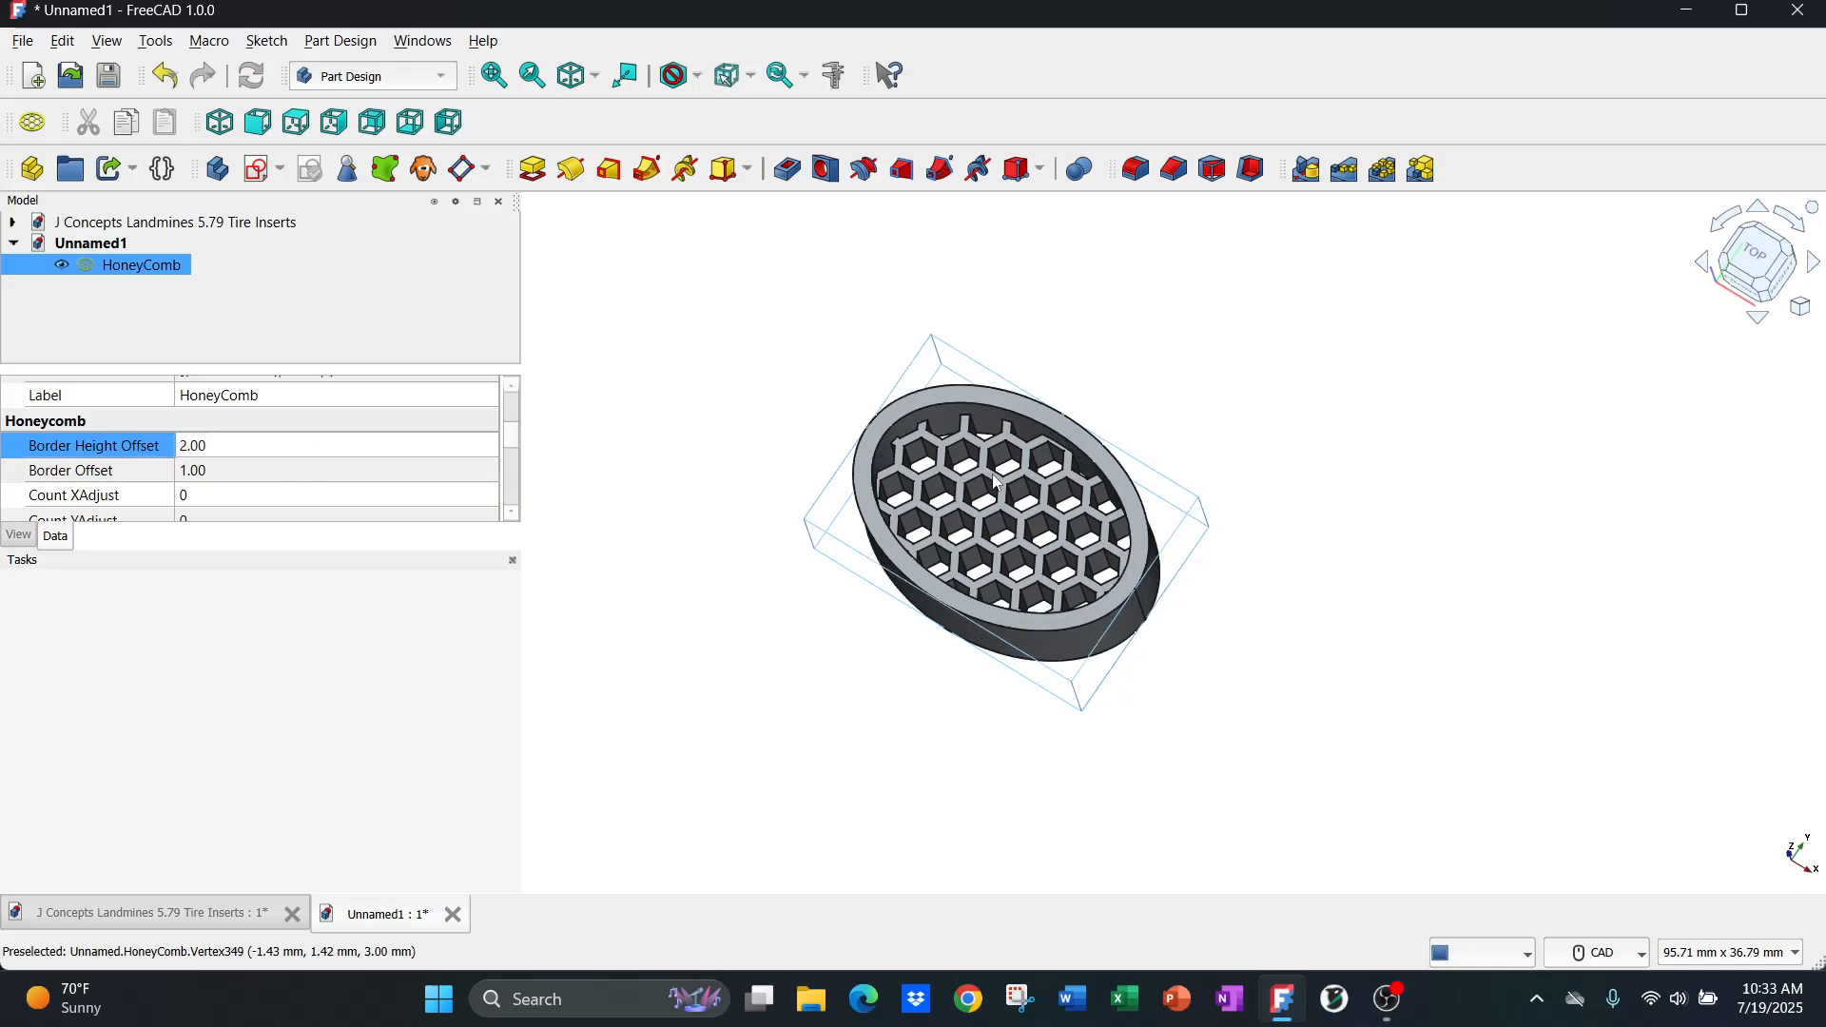
{"action": "scroll", "coordinate": [942, 433], "scroll_direction": "up", "scroll_amount": 3}
{"action": "left_click", "coordinate": [942, 431]}
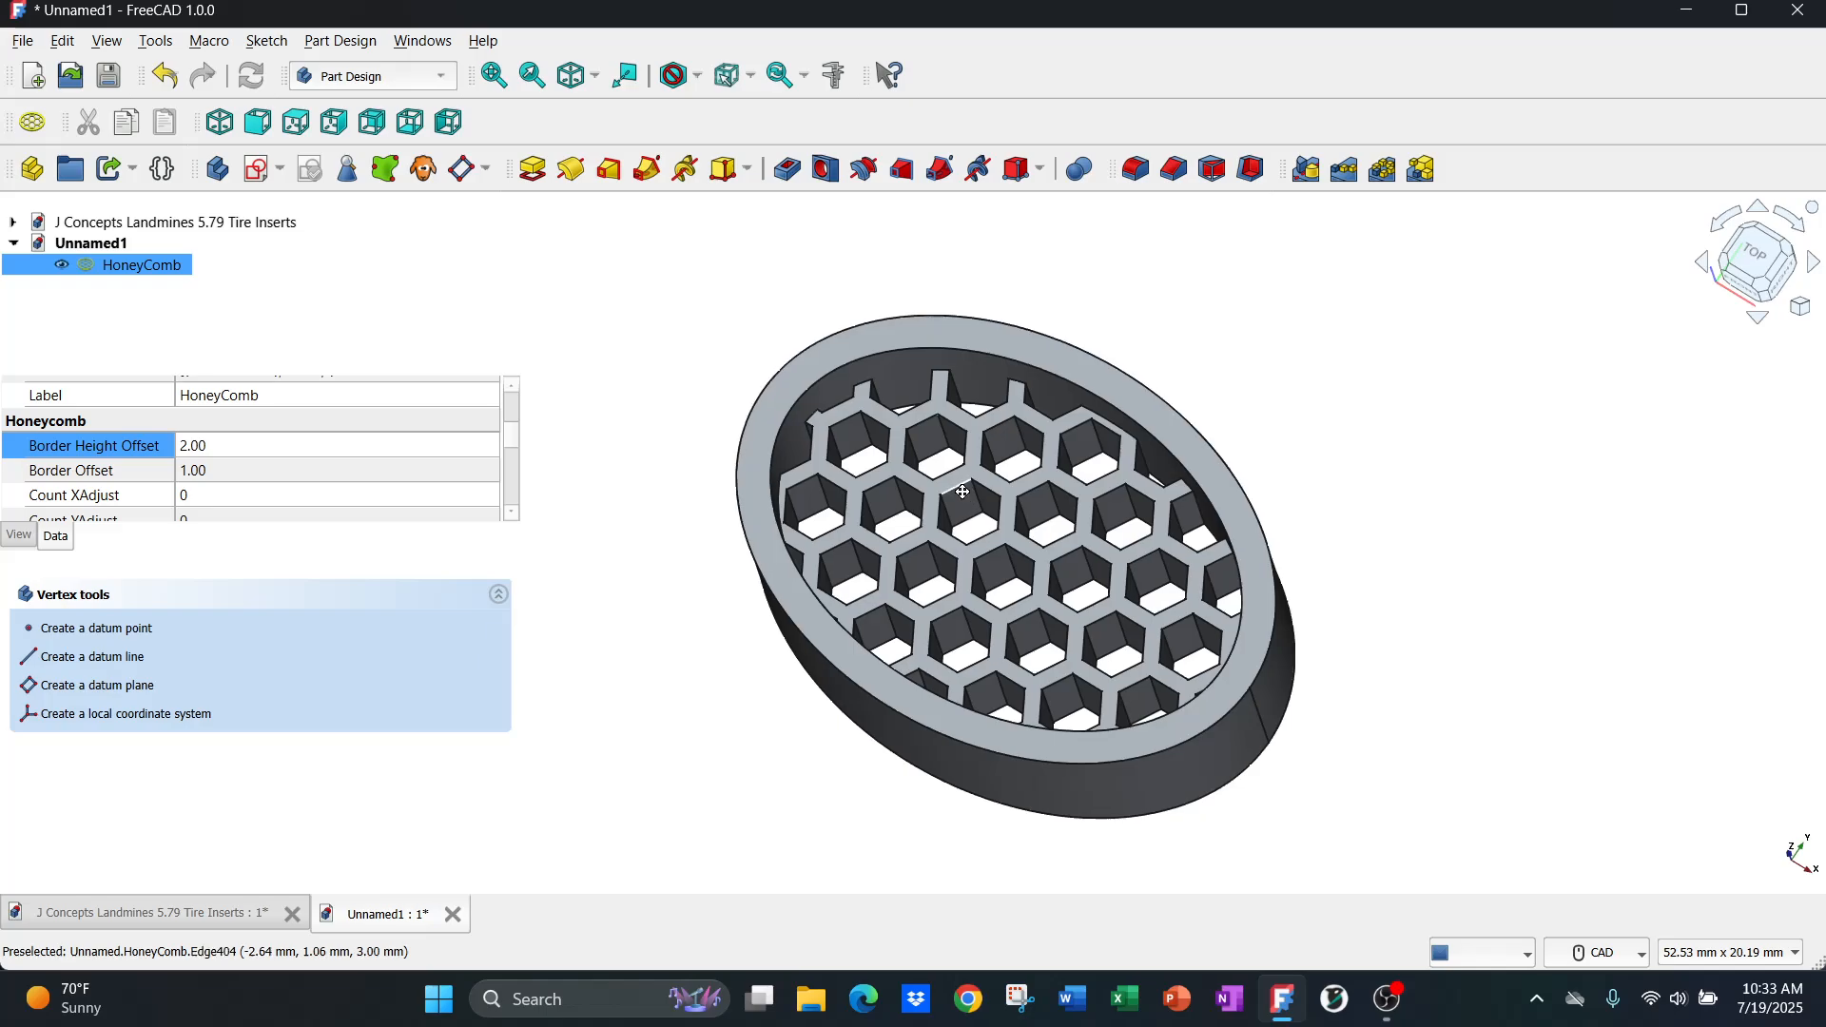
{"action": "middle_click_drag", "start_coordinate": [956, 492], "coordinate": [941, 446]}
{"action": "scroll", "coordinate": [941, 445], "scroll_direction": "down", "scroll_amount": 1}
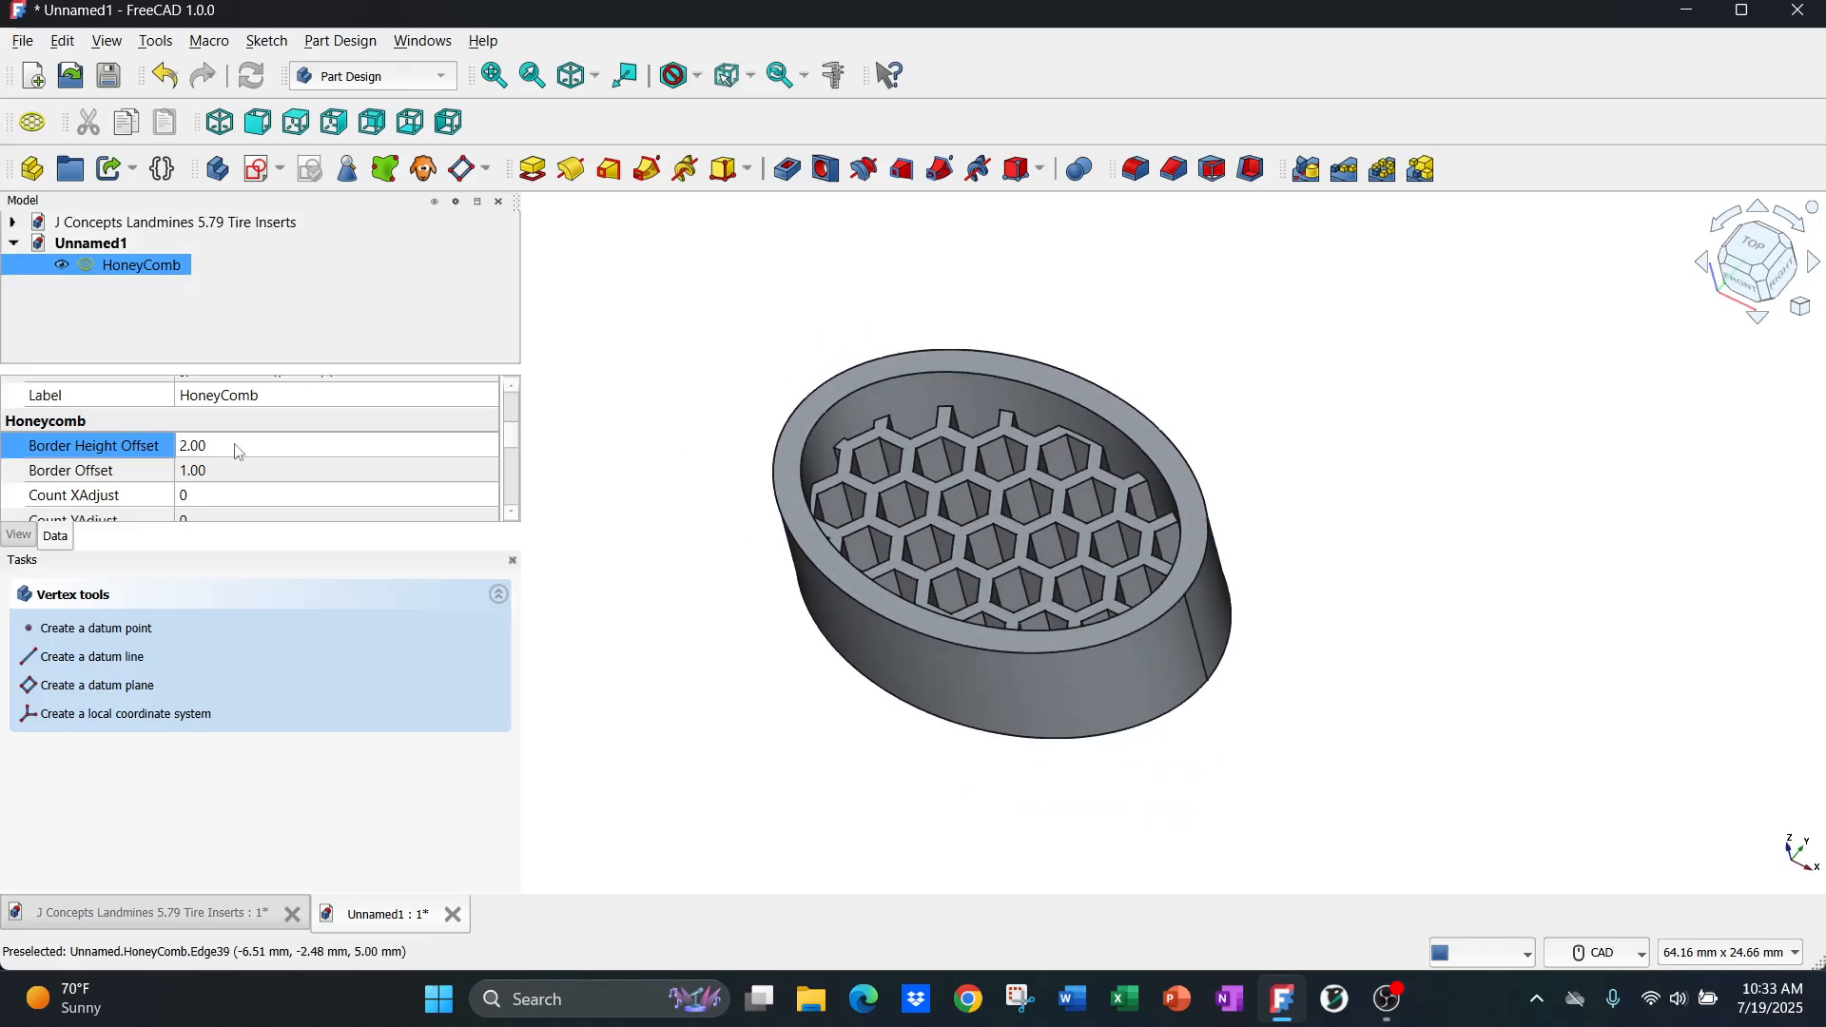
- Set the HoneyComb's Border Height Offset to 0 for a border level with the honeycomb
{"action": "left_click", "coordinate": [238, 445]}
{"action": "type", "text": "0"}
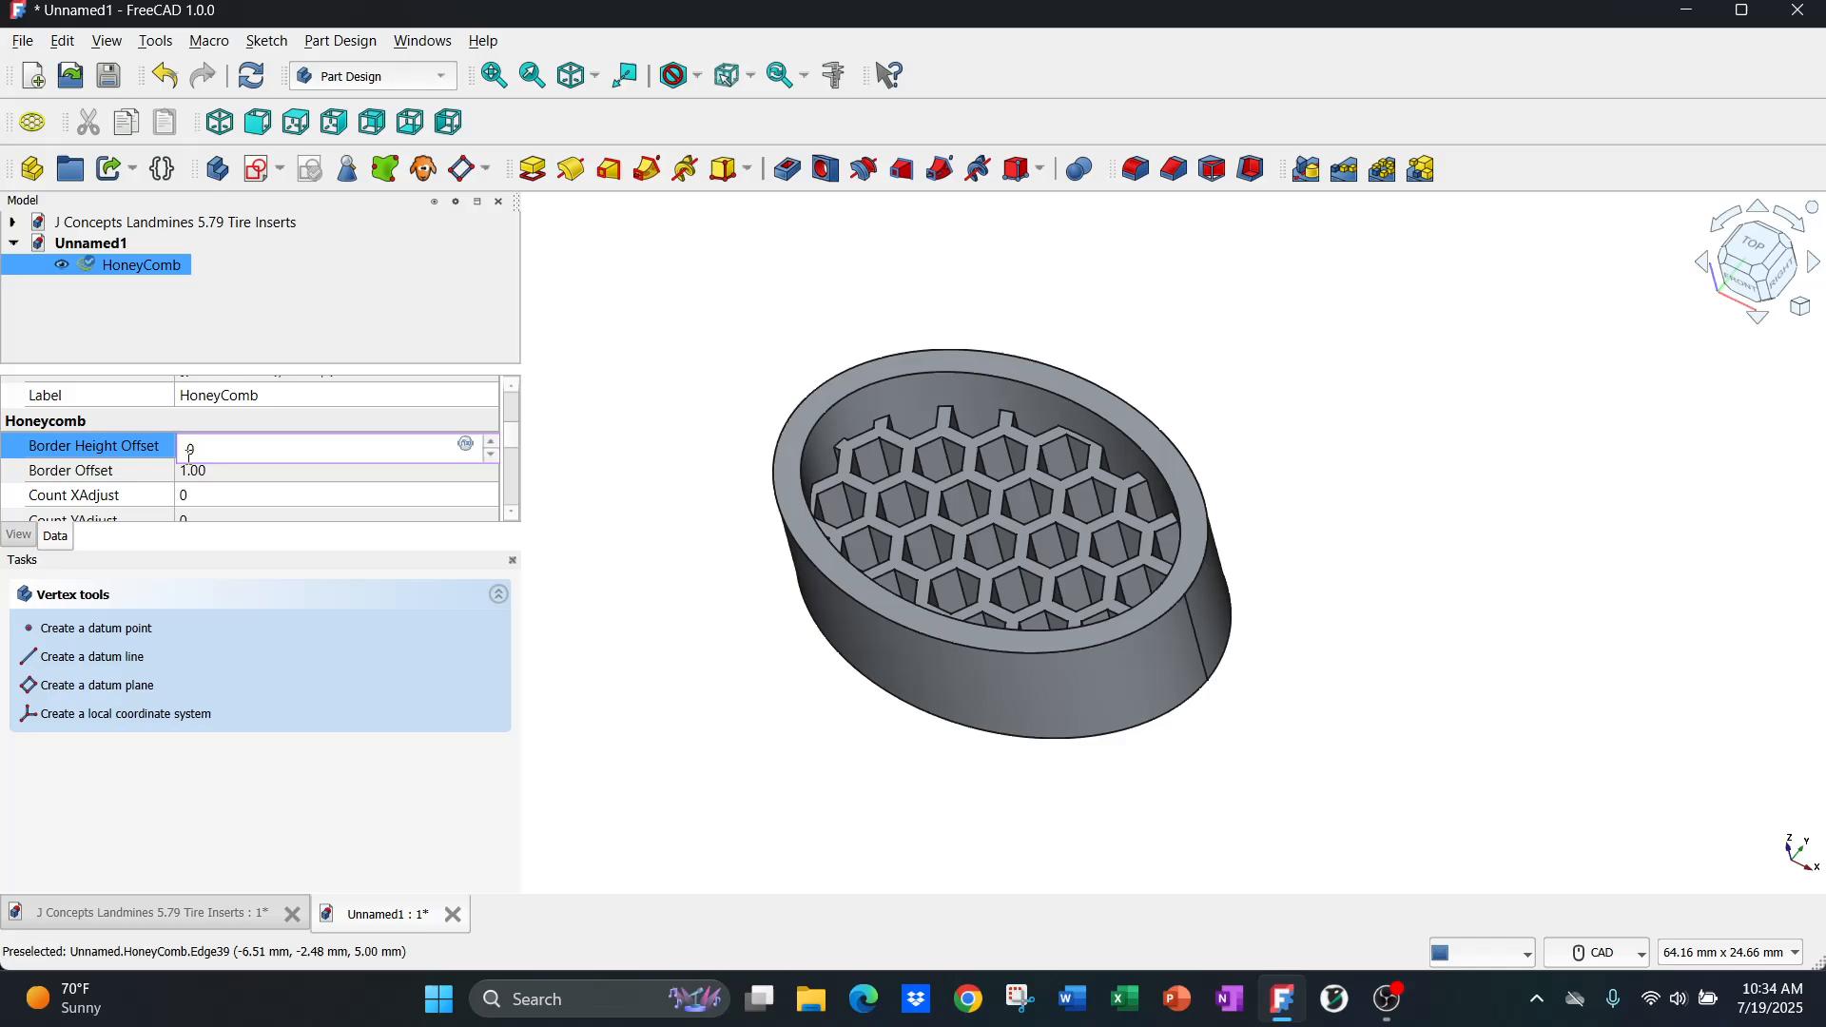
{"action": "key", "text": "Return"}
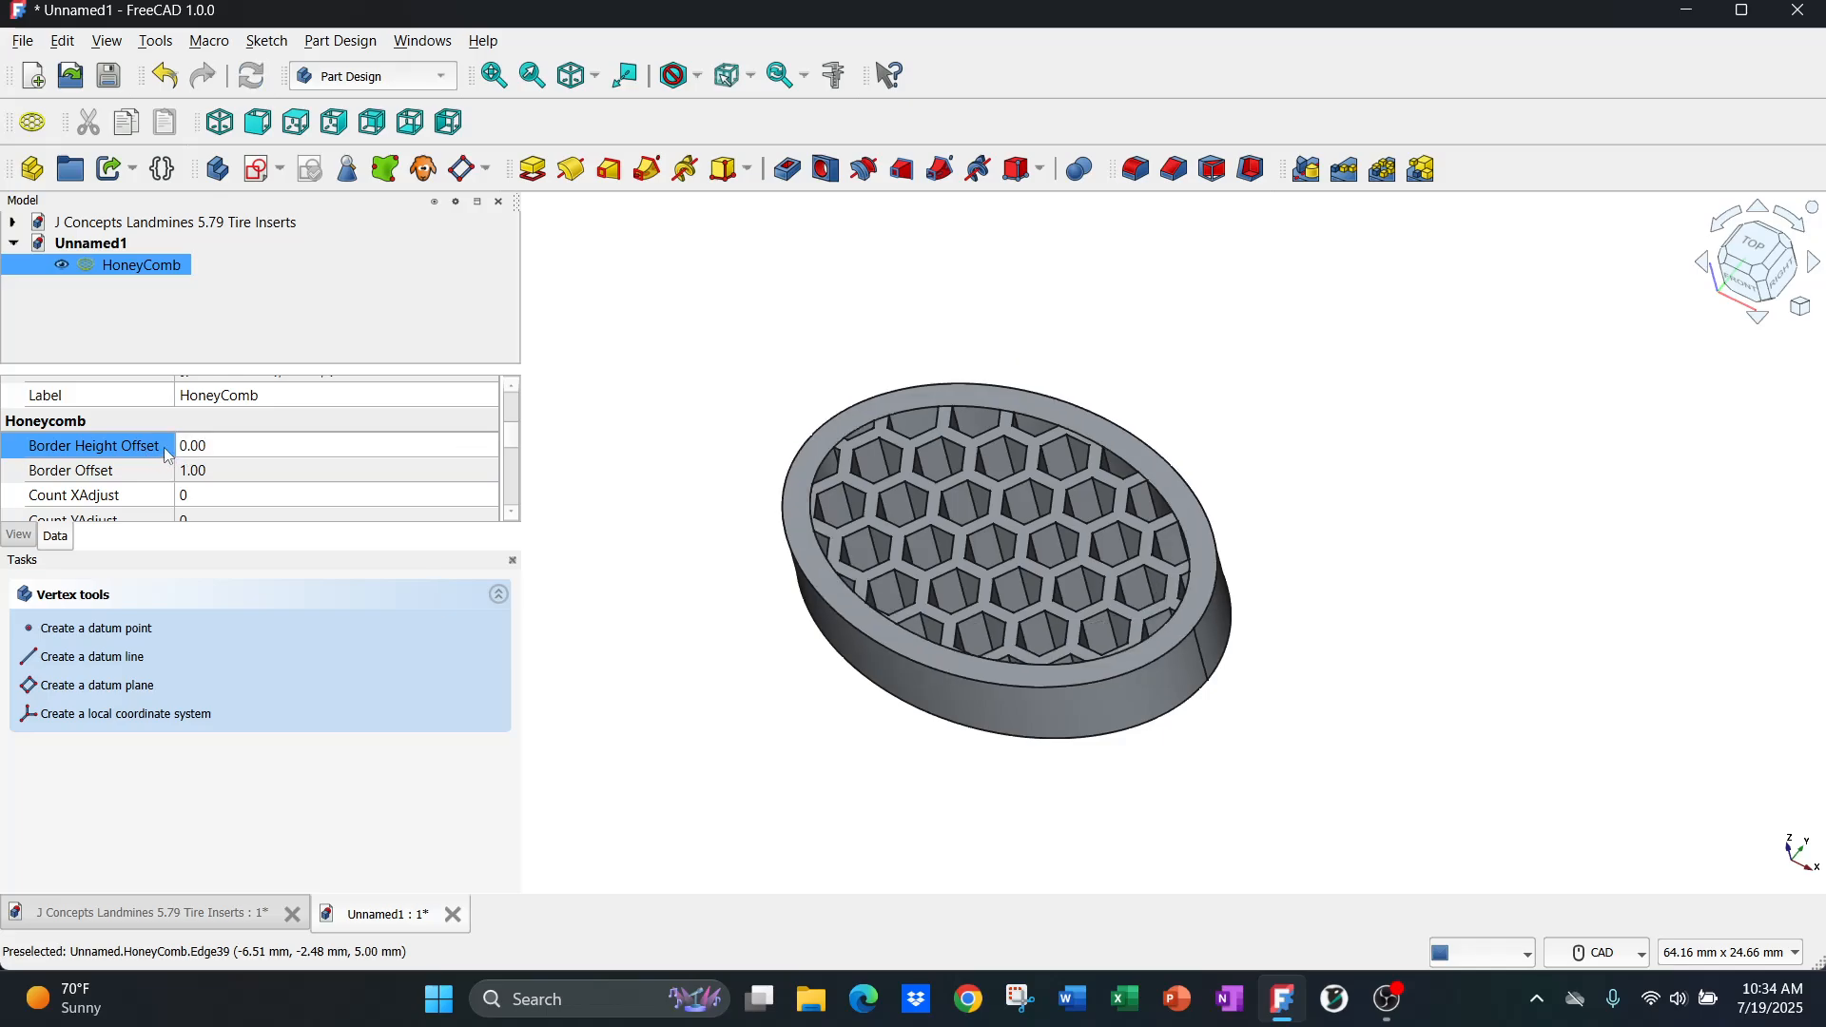
{"action": "mouse_move", "coordinate": [1065, 540]}
{"action": "middle_mouse_down"}
{"action": "mouse_move", "coordinate": [1002, 437]}
{"action": "mouse_move", "coordinate": [902, 825]}
{"action": "mouse_move", "coordinate": [1112, 774]}
{"action": "mouse_move", "coordinate": [1071, 568]}
{"action": "mouse_move", "coordinate": [986, 472]}
{"action": "mouse_move", "coordinate": [1104, 466]}
{"action": "middle_mouse_up"}
{"action": "scroll", "coordinate": [1104, 466], "scroll_direction": "down", "scroll_amount": 1}
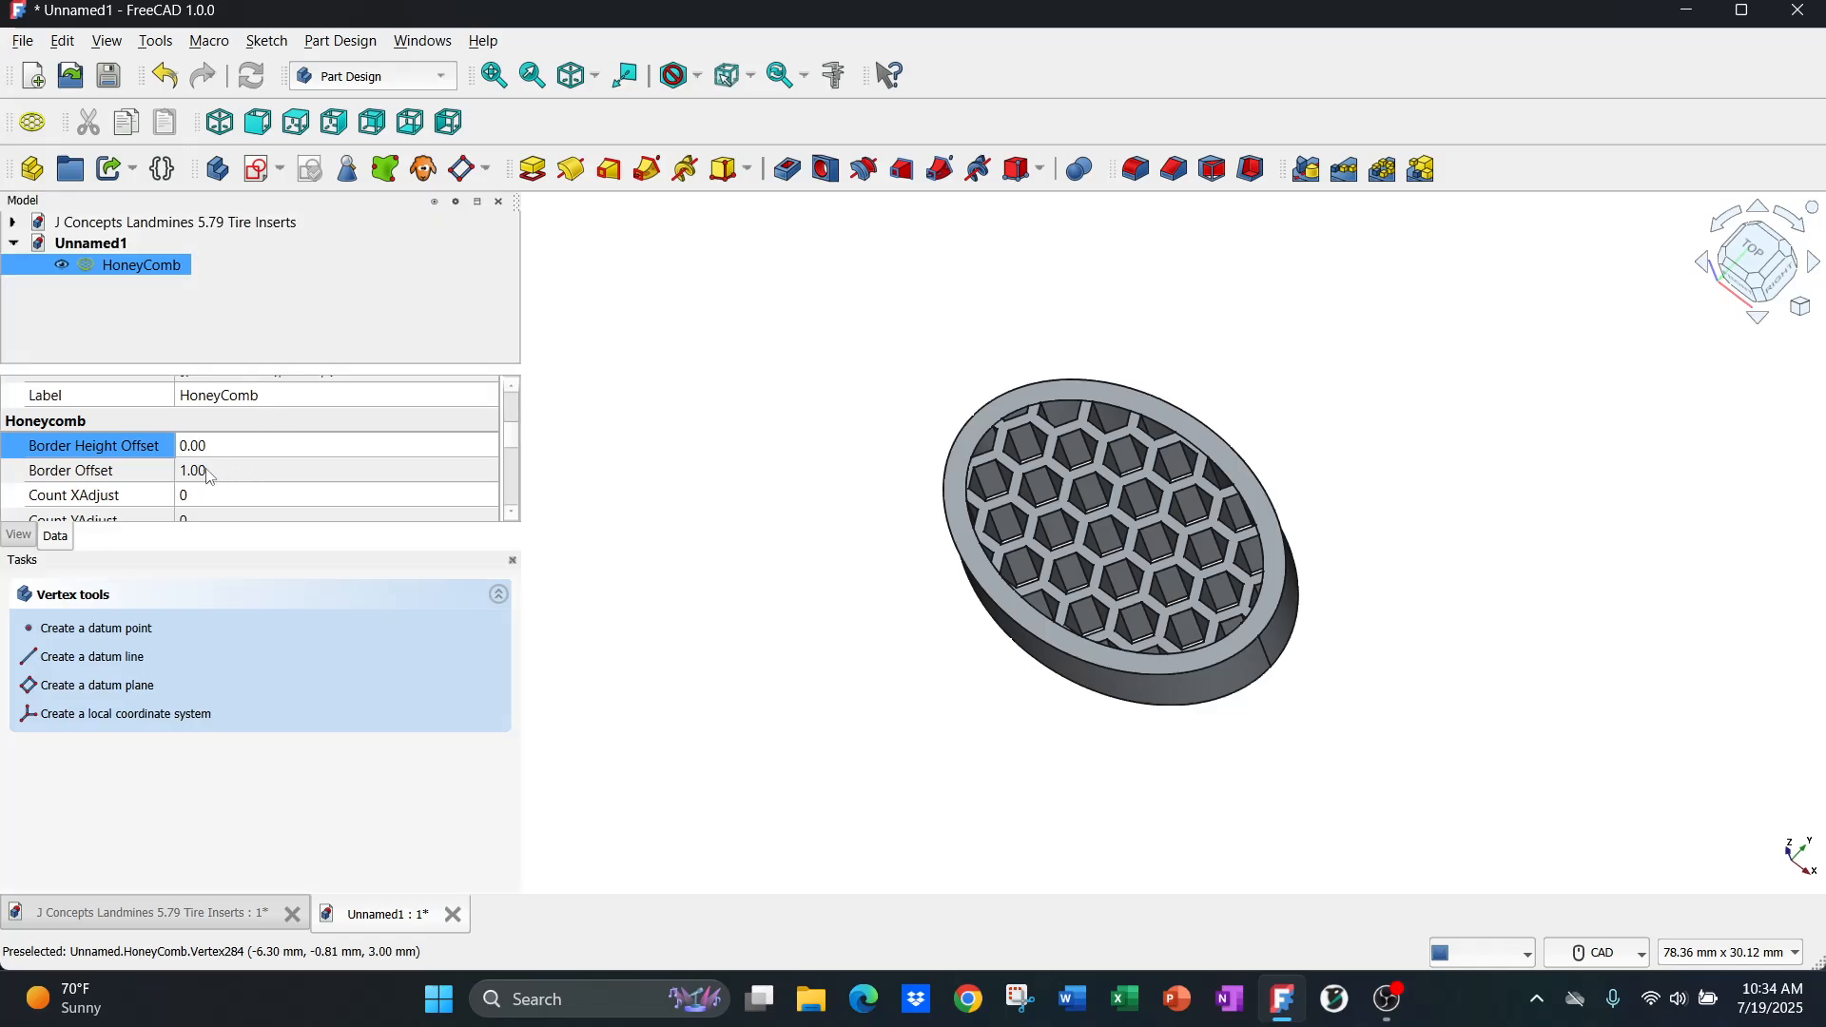
- Set the HoneyComb's Border Offset to 5 for a wider border ring
{"action": "left_click", "coordinate": [211, 472]}
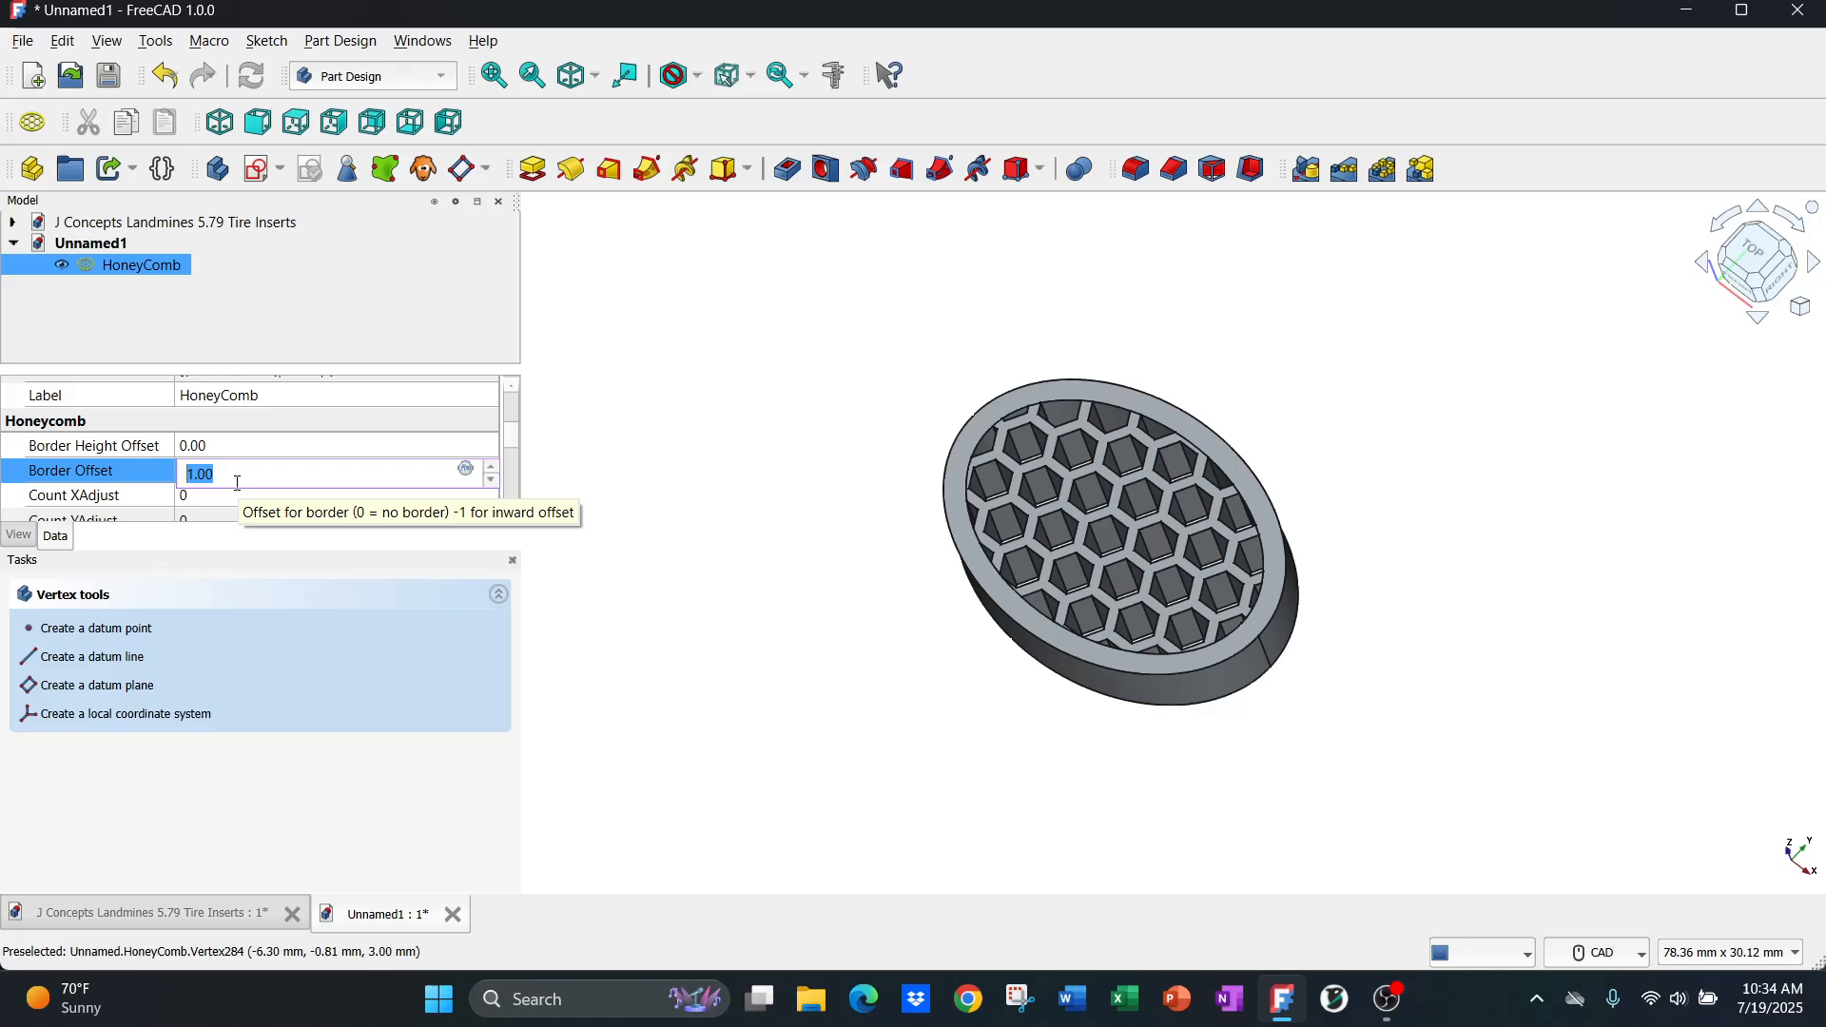
{"action": "type", "text": "5"}
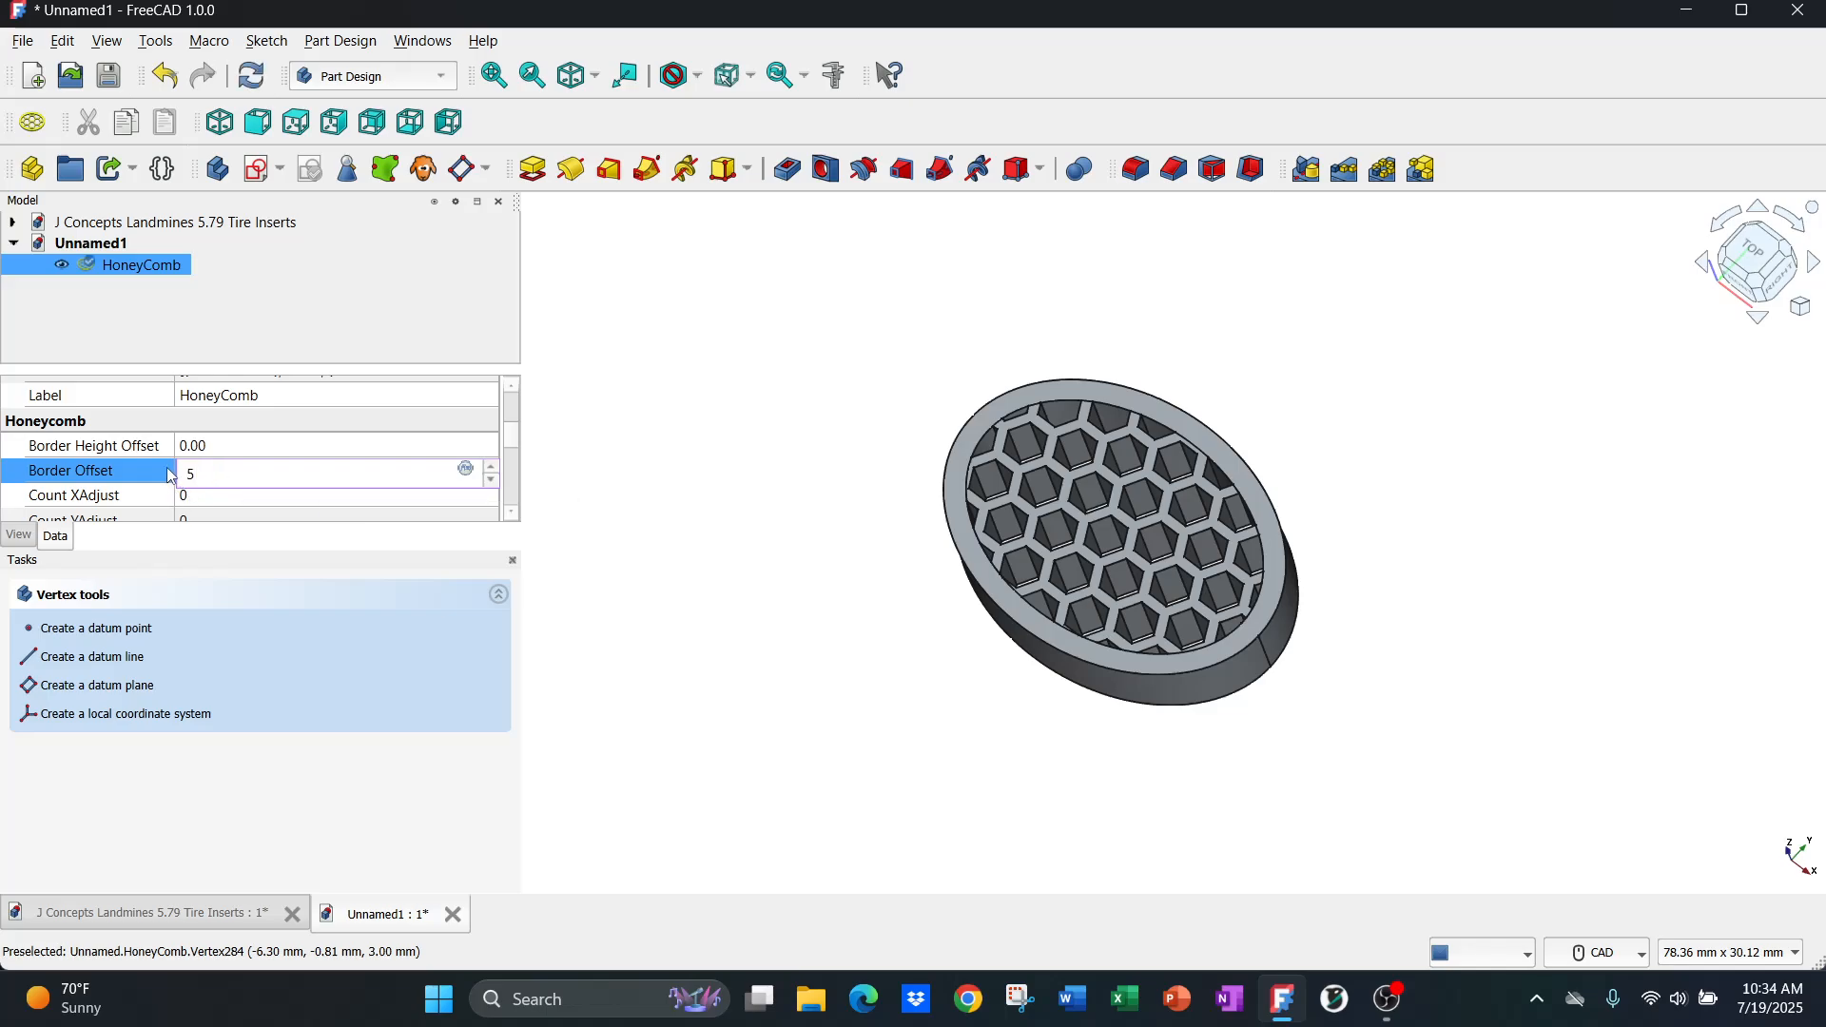
{"action": "key", "text": "Return"}
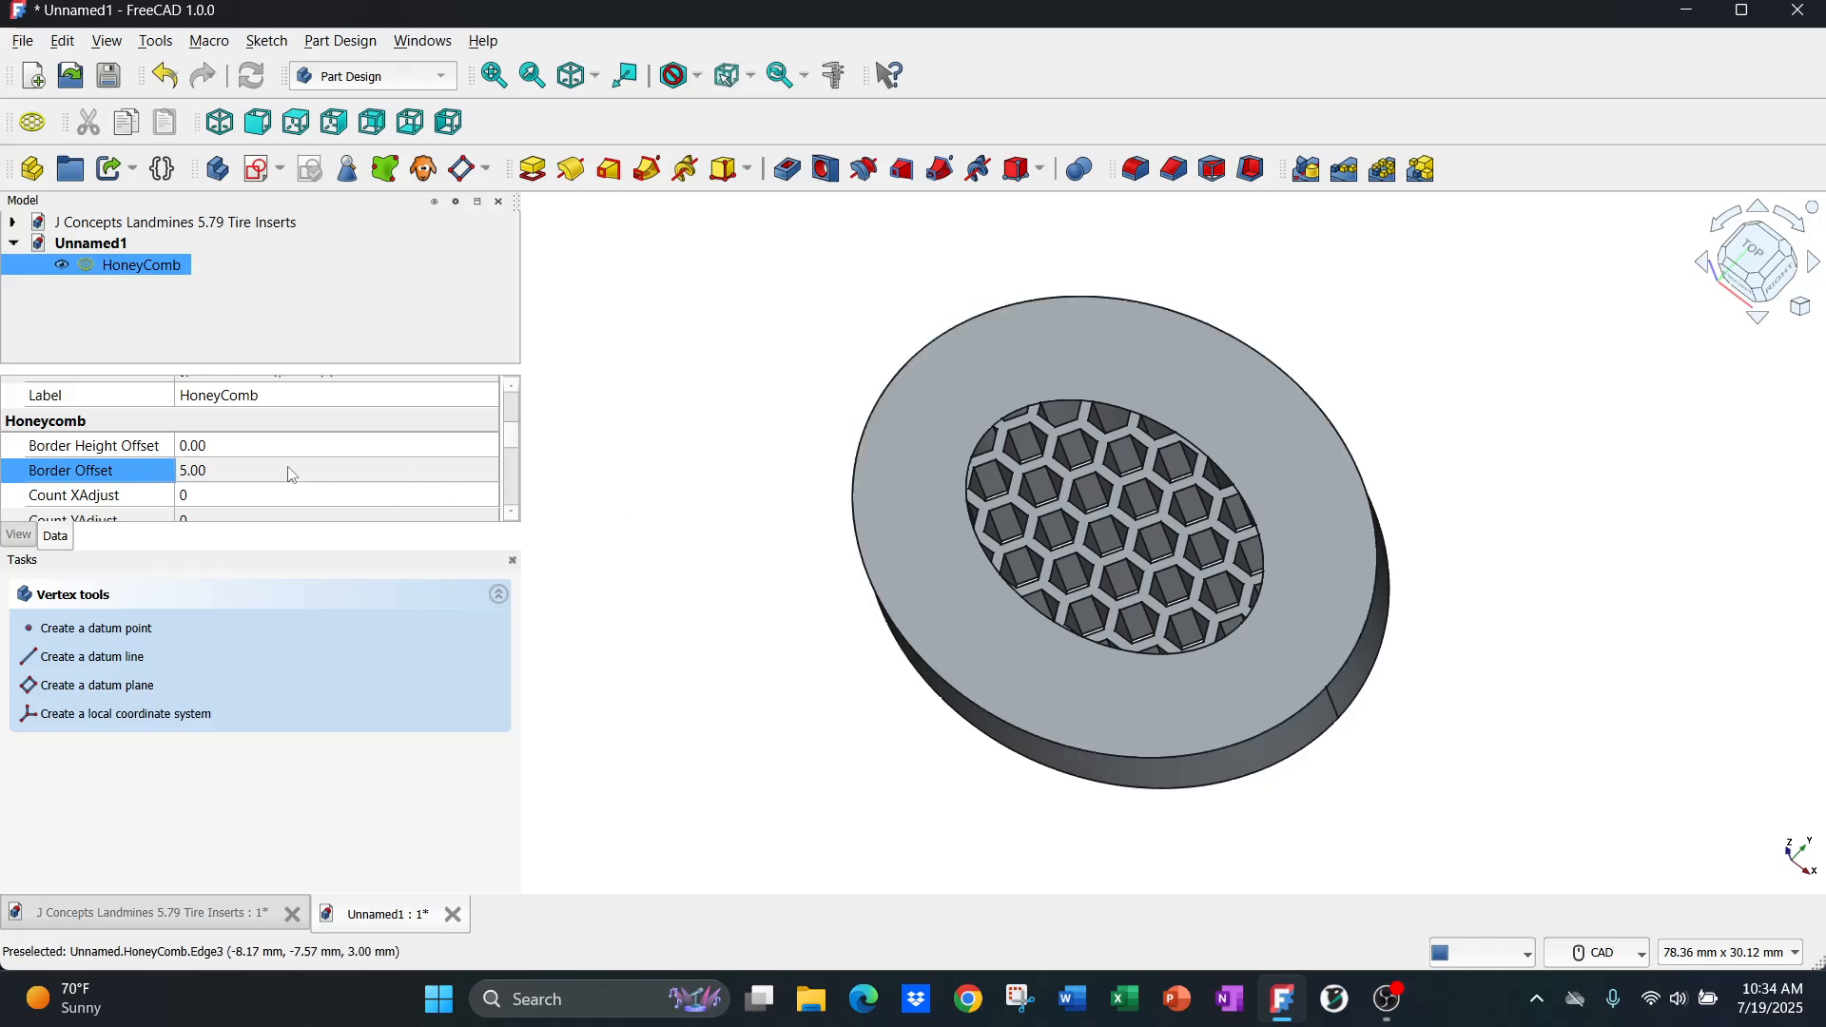
- Set the HoneyComb object's Height to 48
{"action": "scroll", "coordinate": [176, 471], "scroll_direction": "down", "scroll_amount": 2}
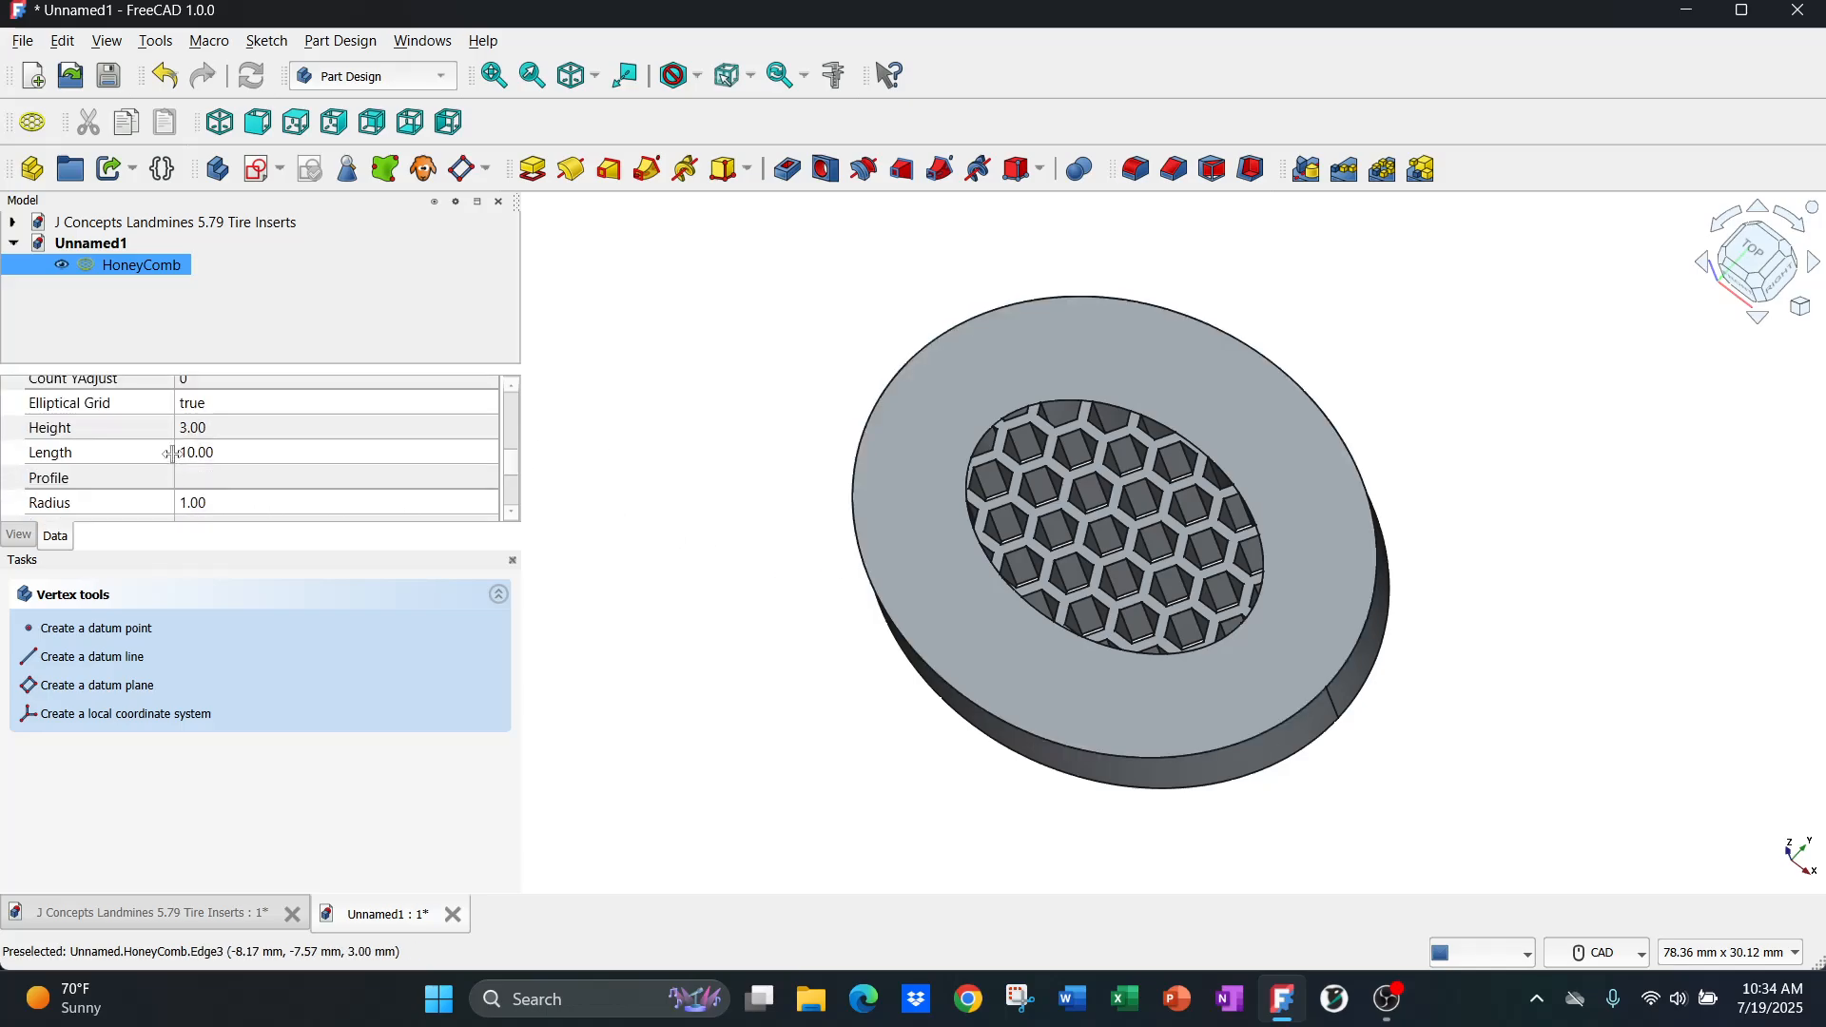
{"action": "left_click", "coordinate": [219, 430]}
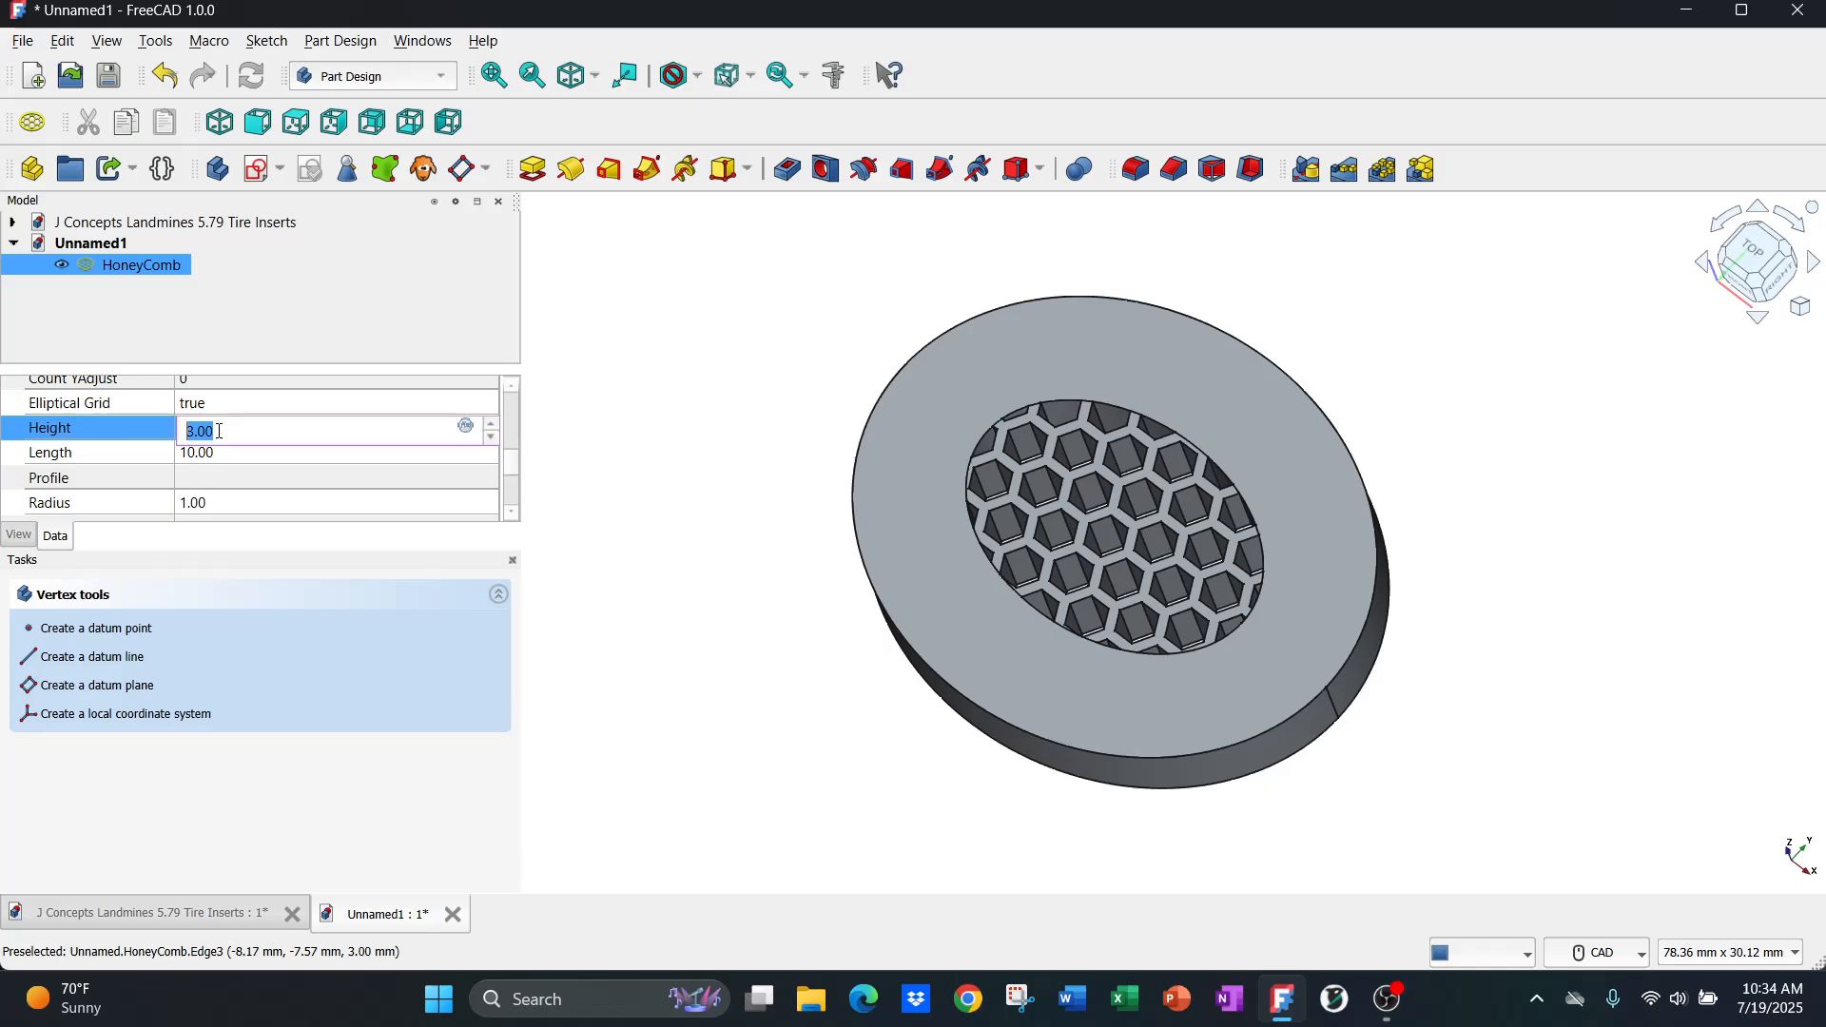
{"action": "type", "text": "48"}
{"action": "key", "text": "Return"}
{"action": "scroll", "coordinate": [1039, 471], "scroll_direction": "down", "scroll_amount": 3}
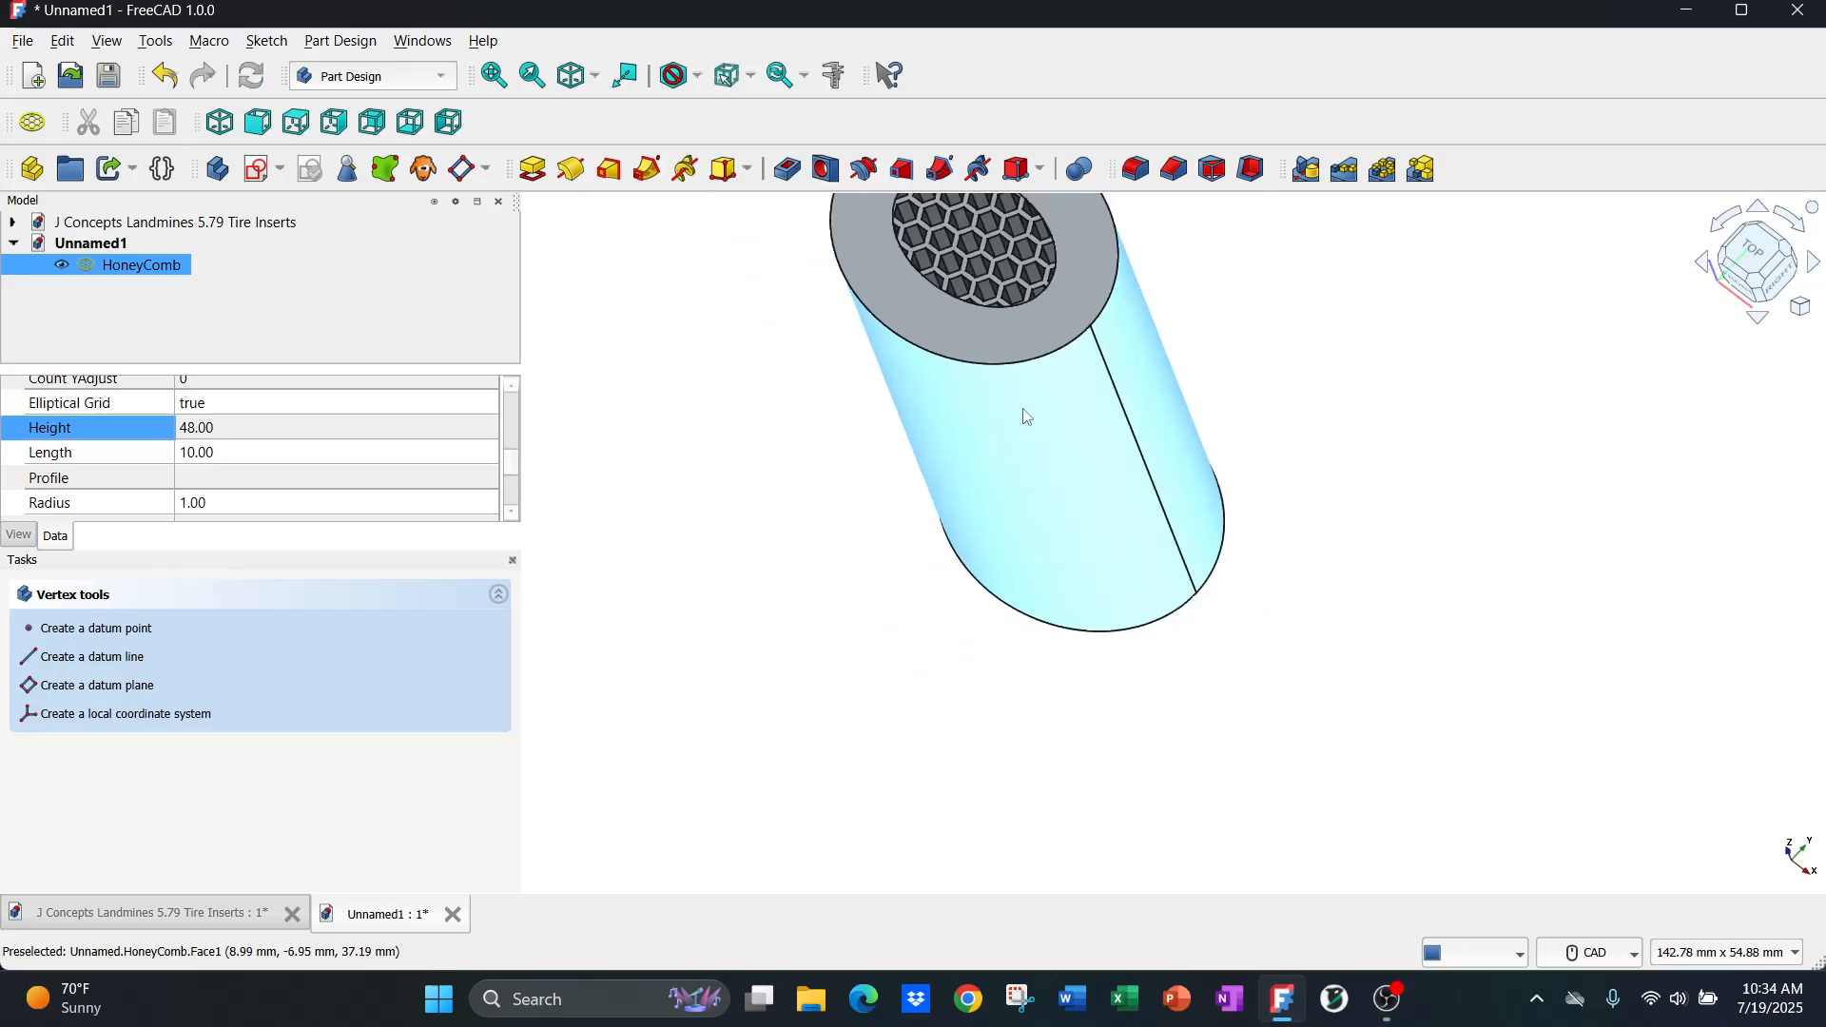
{"action": "middle_click_drag", "start_coordinate": [1040, 471], "coordinate": [1095, 454]}
{"action": "scroll", "coordinate": [1096, 454], "scroll_direction": "down", "scroll_amount": 1}
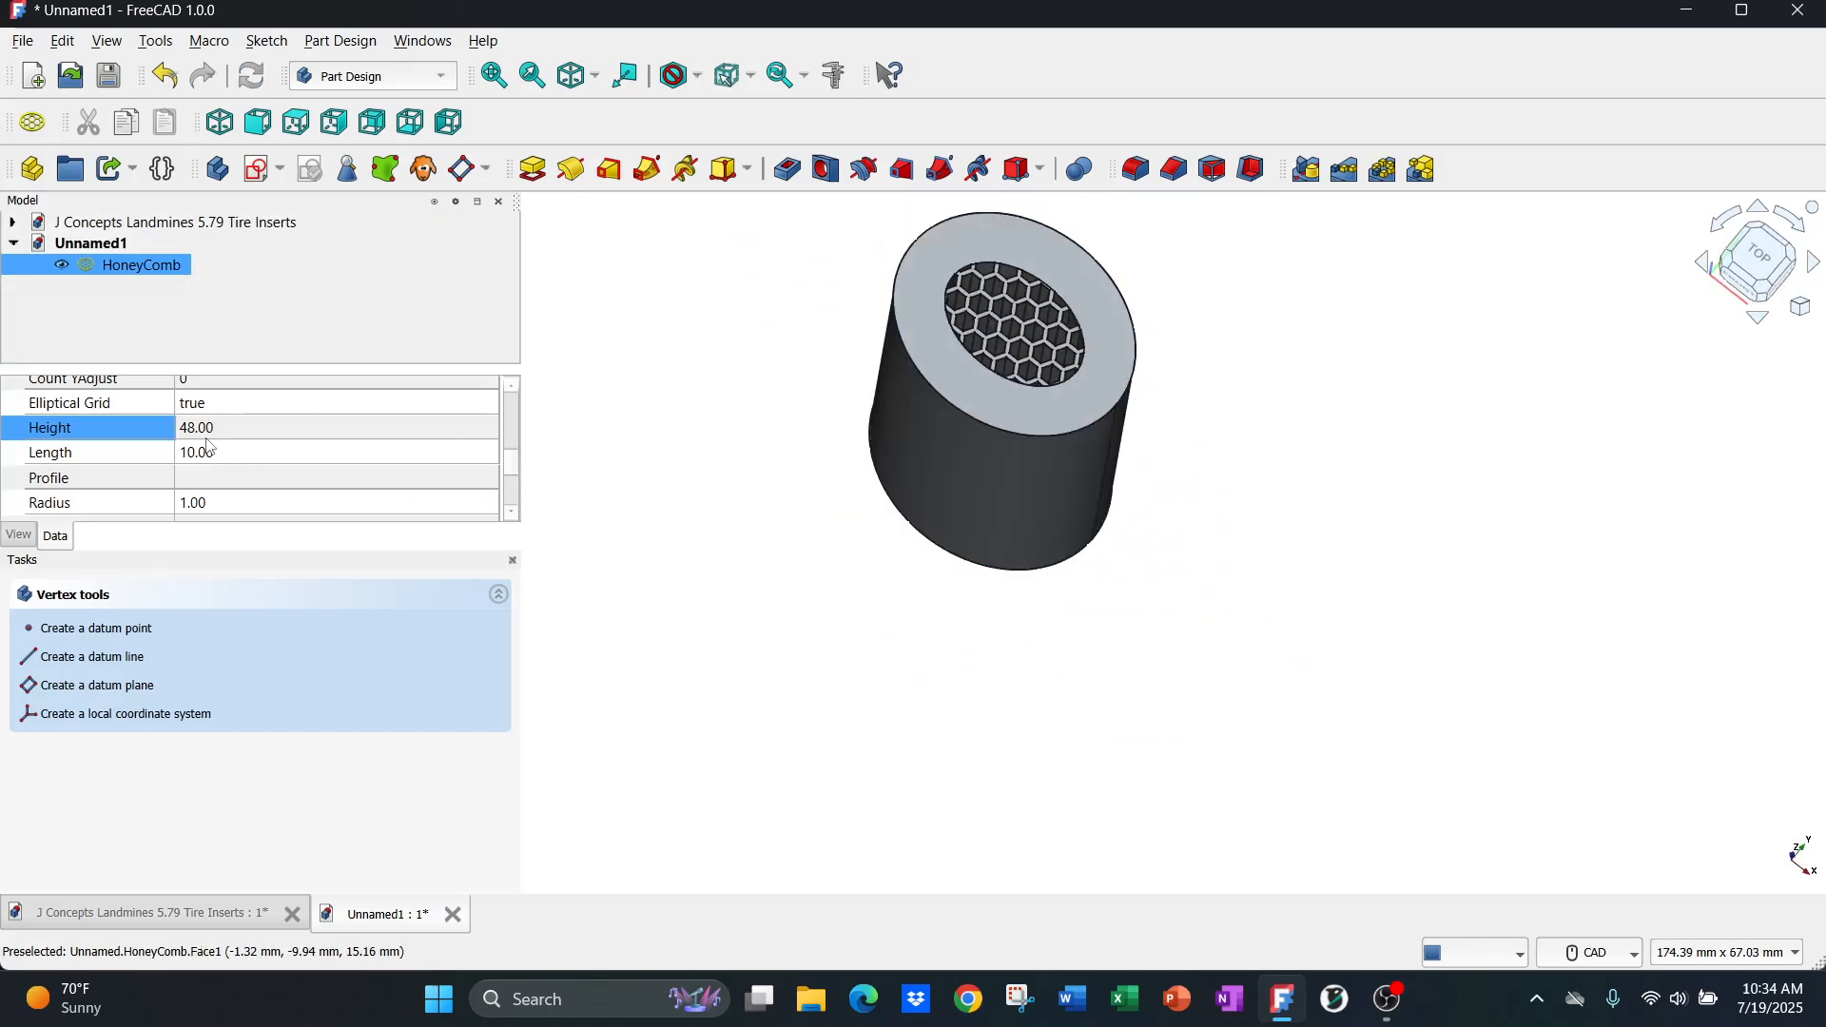
- Set the HoneyComb object's Length to 8
{"action": "left_click", "coordinate": [209, 454]}
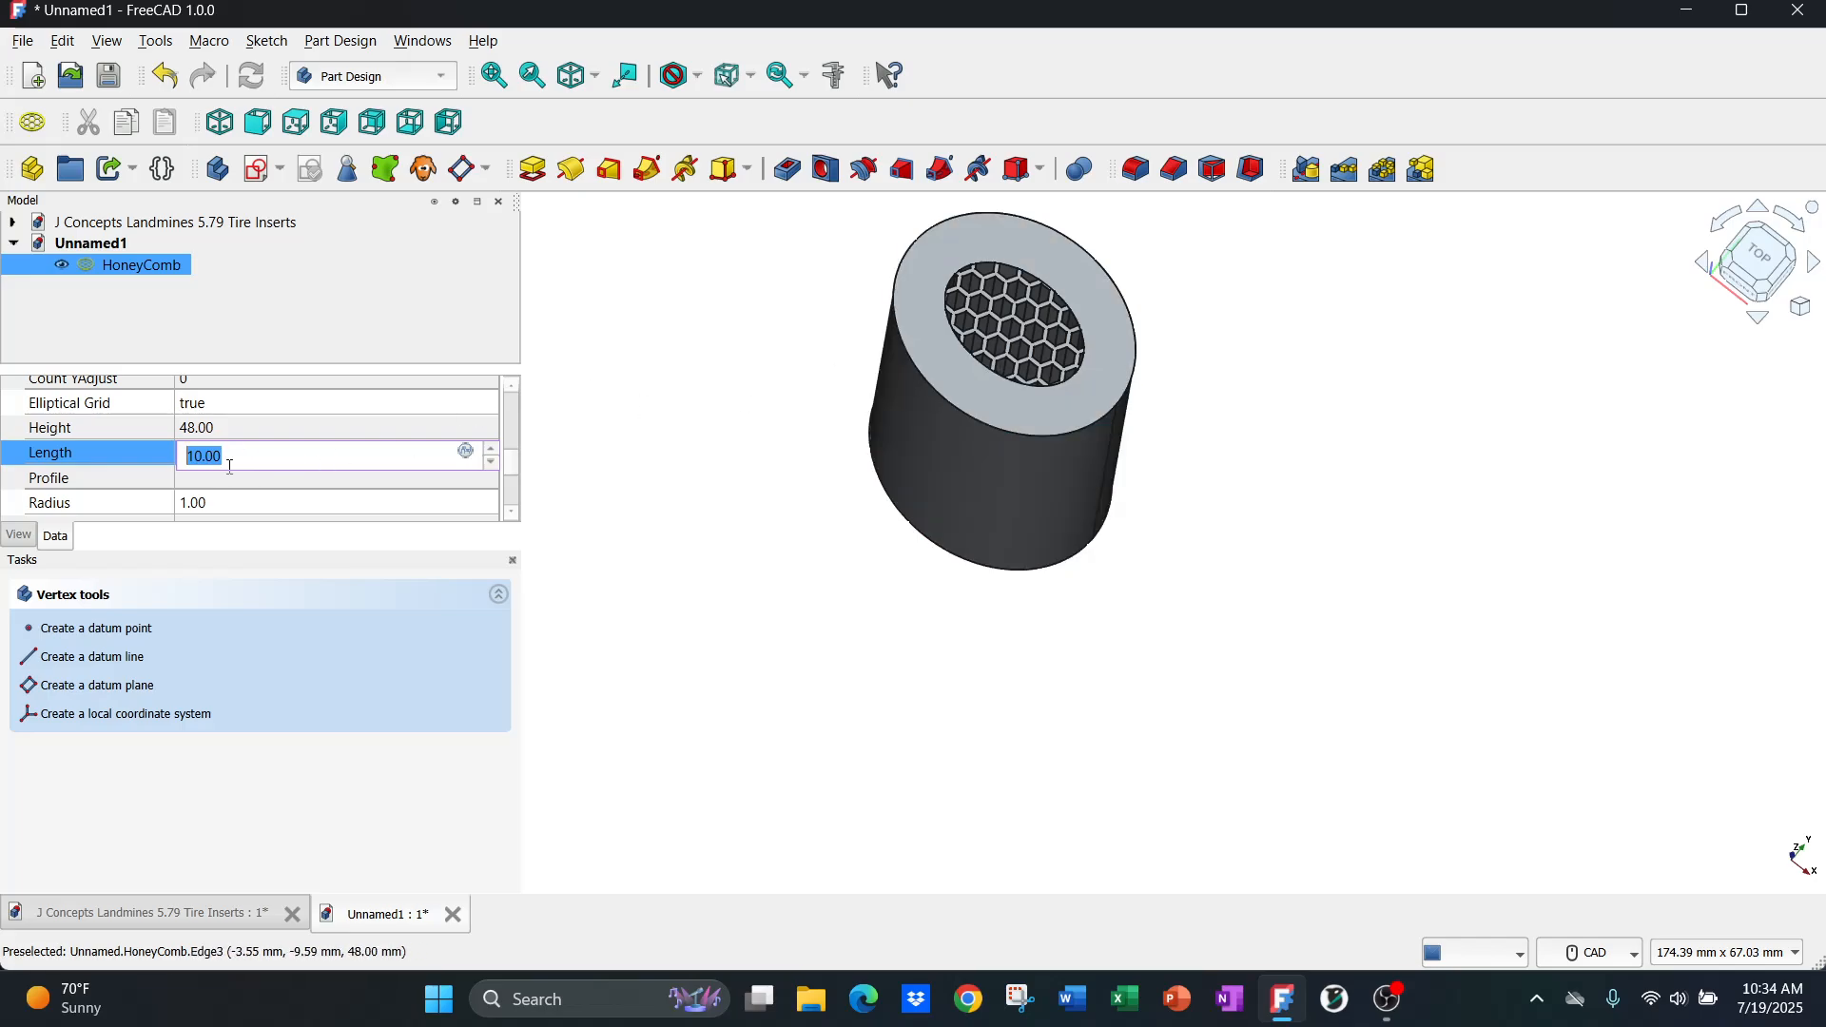
{"action": "scroll", "coordinate": [230, 467], "scroll_direction": "down", "scroll_amount": 2}
{"action": "key", "text": "Return"}
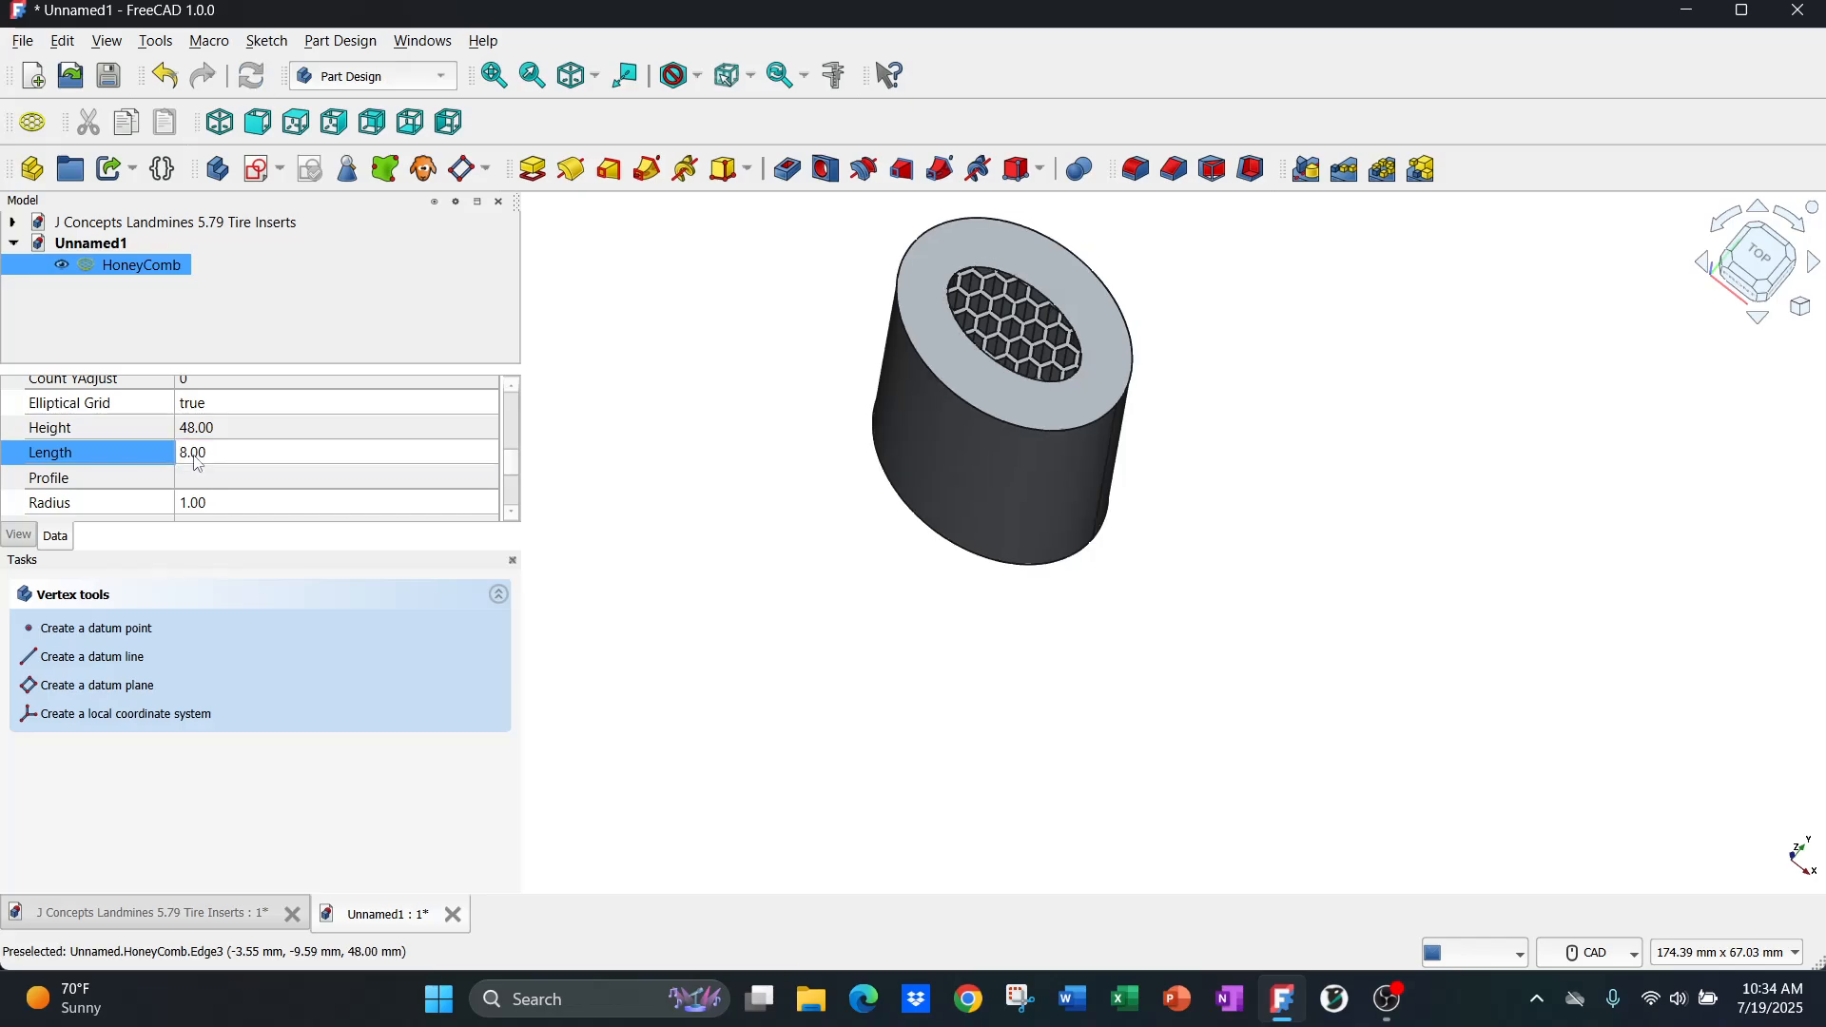
- Set the HoneyComb object's Length to 115 and check the stretched shape
{"action": "left_click", "coordinate": [231, 448]}
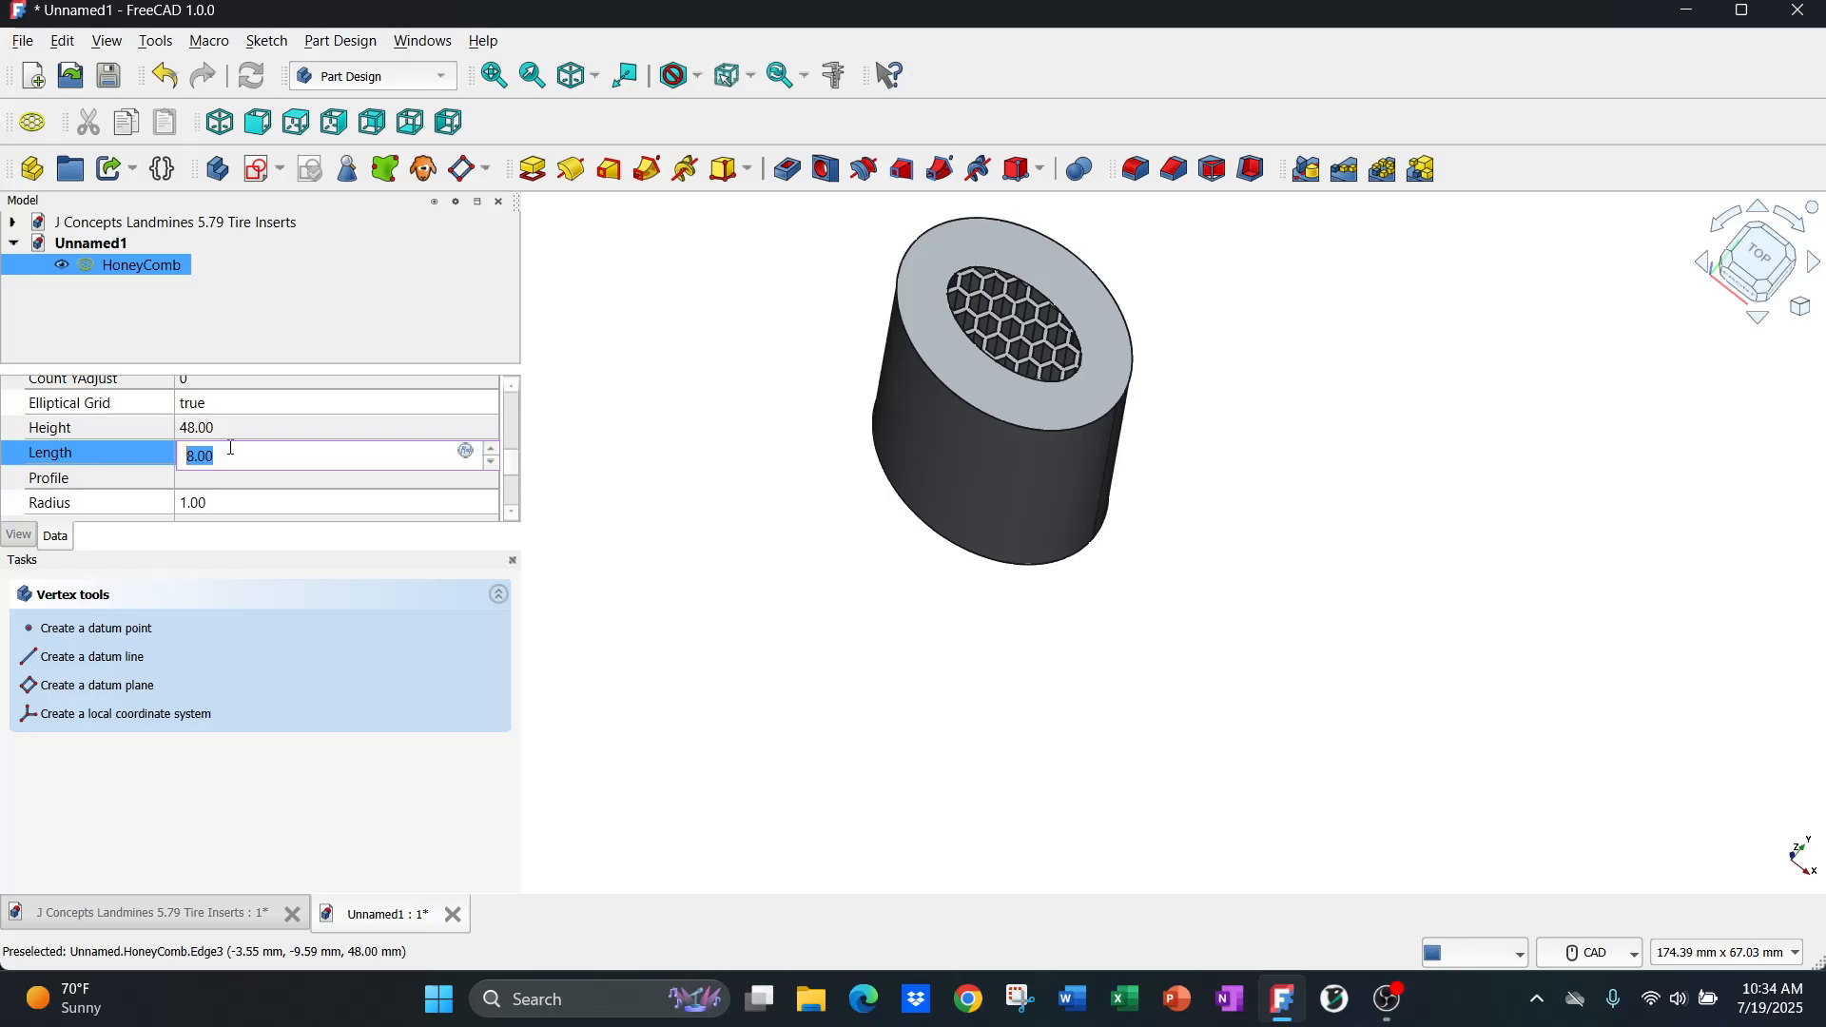
{"action": "type", "text": "115"}
{"action": "key", "text": "Return"}
{"action": "middle_click_drag", "start_coordinate": [1265, 397], "coordinate": [1064, 532]}
- Try to set the HoneyComb object's Width to 115 with the cell Radius left at 1
{"action": "scroll", "coordinate": [206, 484], "scroll_direction": "down", "scroll_amount": 1}
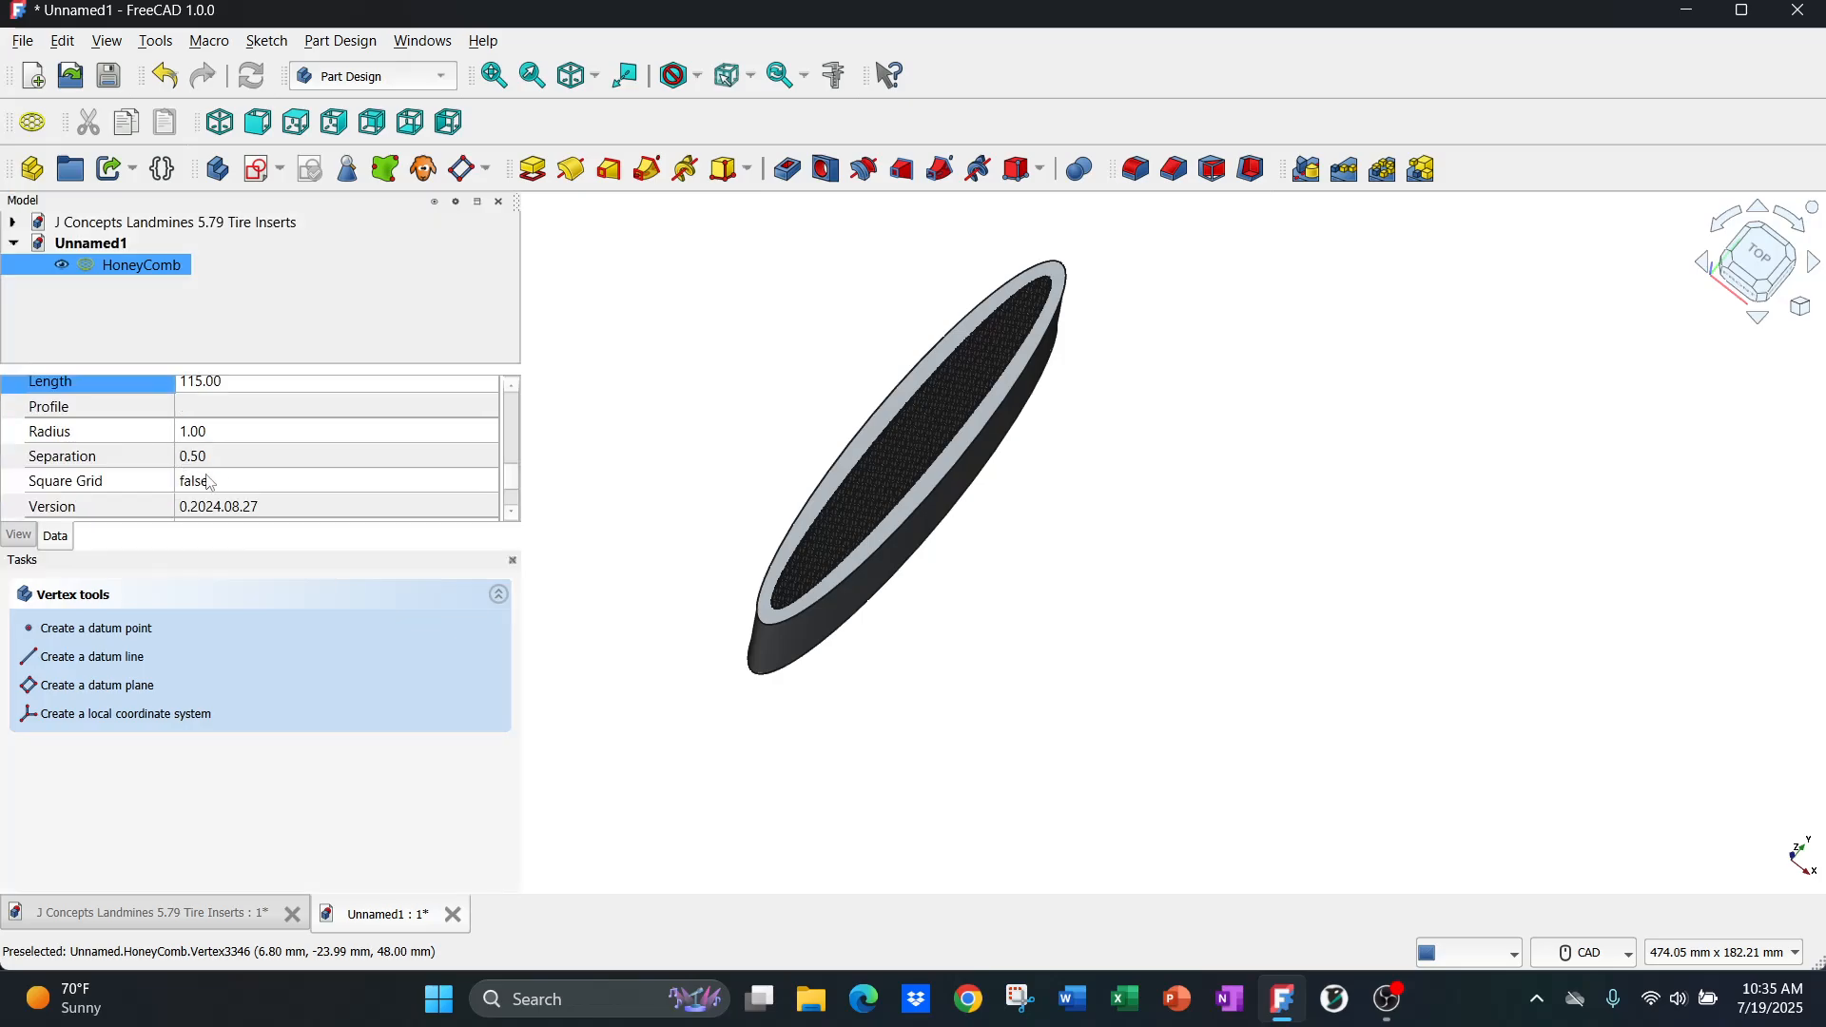
{"action": "scroll", "coordinate": [225, 464], "scroll_direction": "down", "scroll_amount": 1}
{"action": "left_click", "coordinate": [222, 464]}
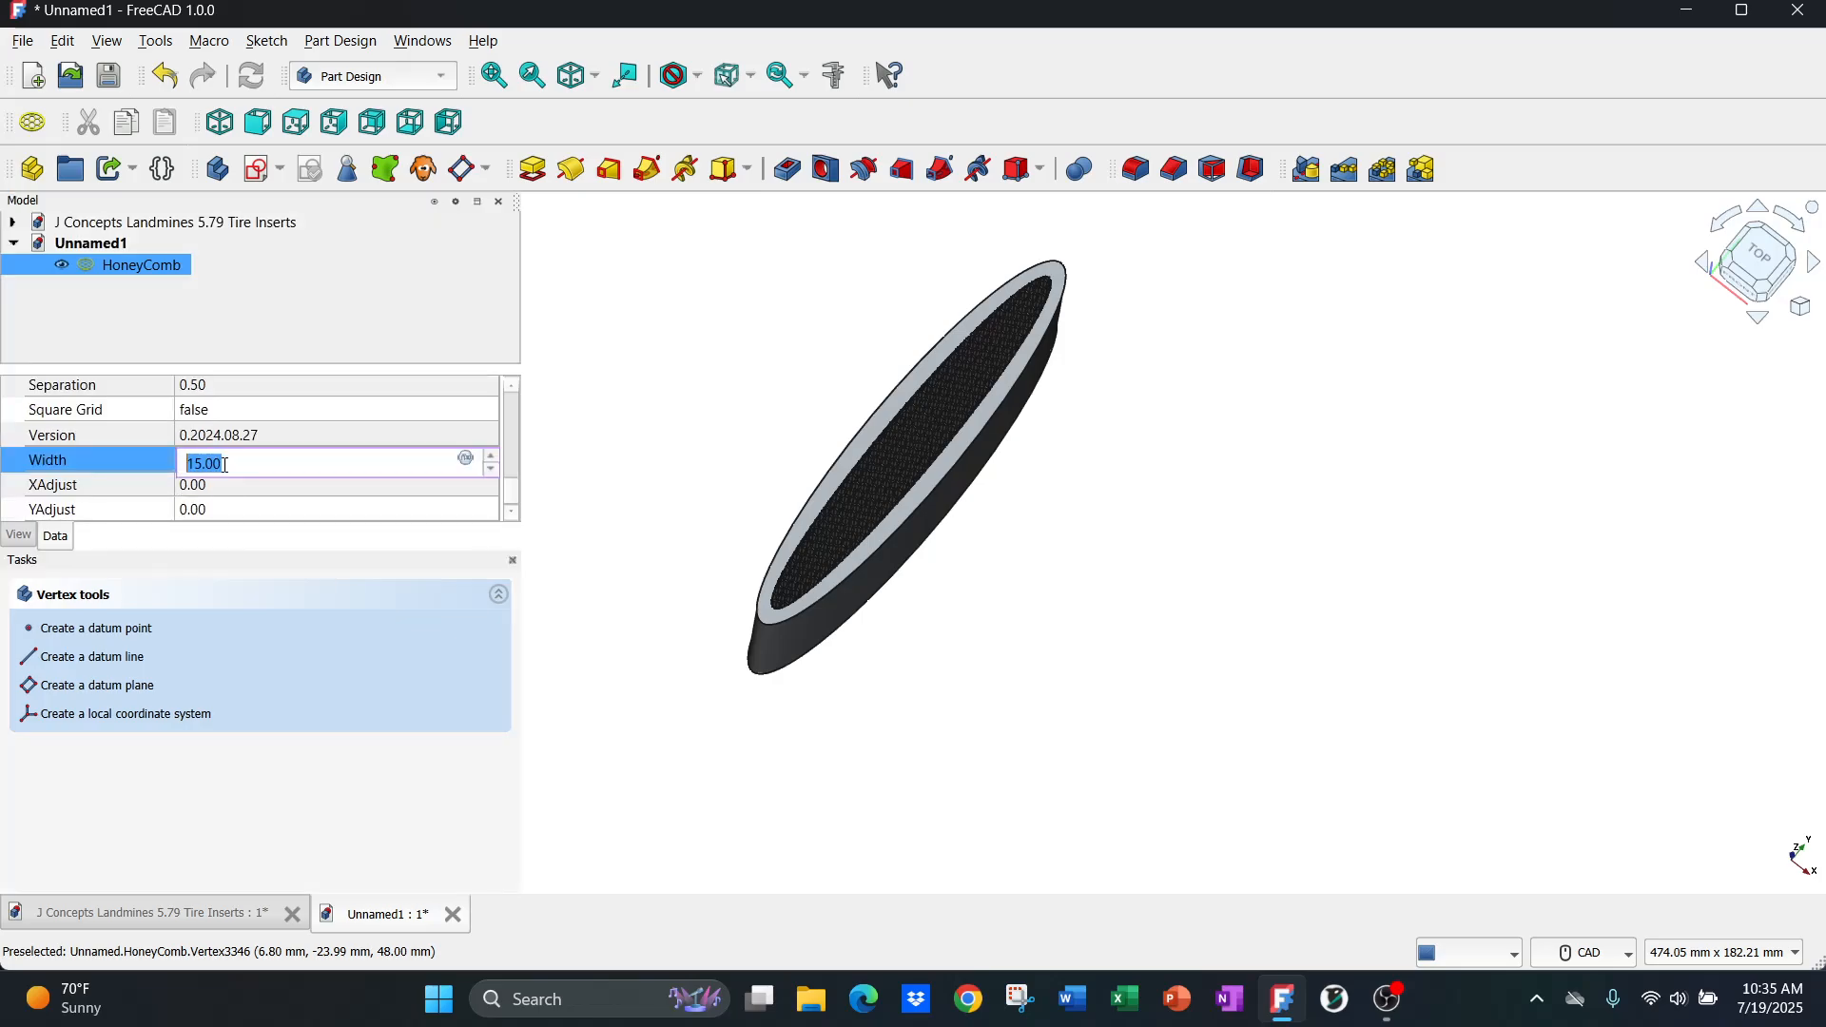
{"action": "type", "text": "115"}
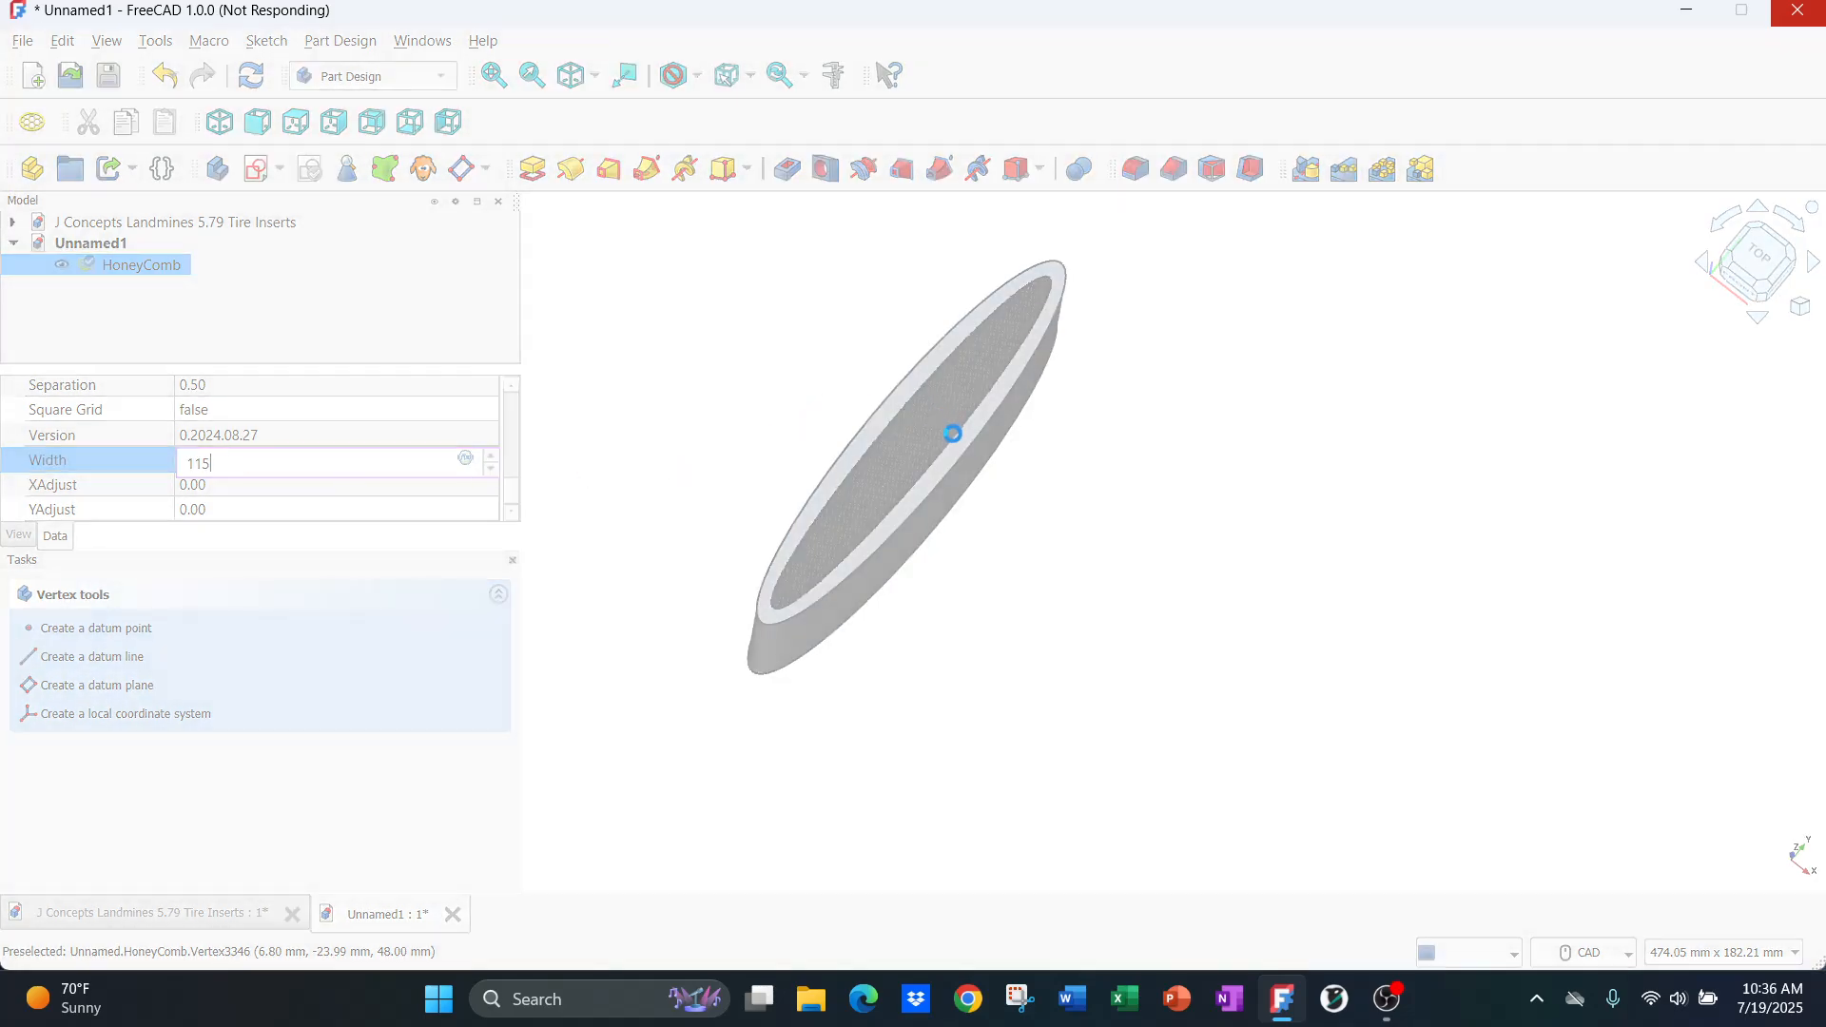
{"action": "left_click", "coordinate": [1800, 19]}
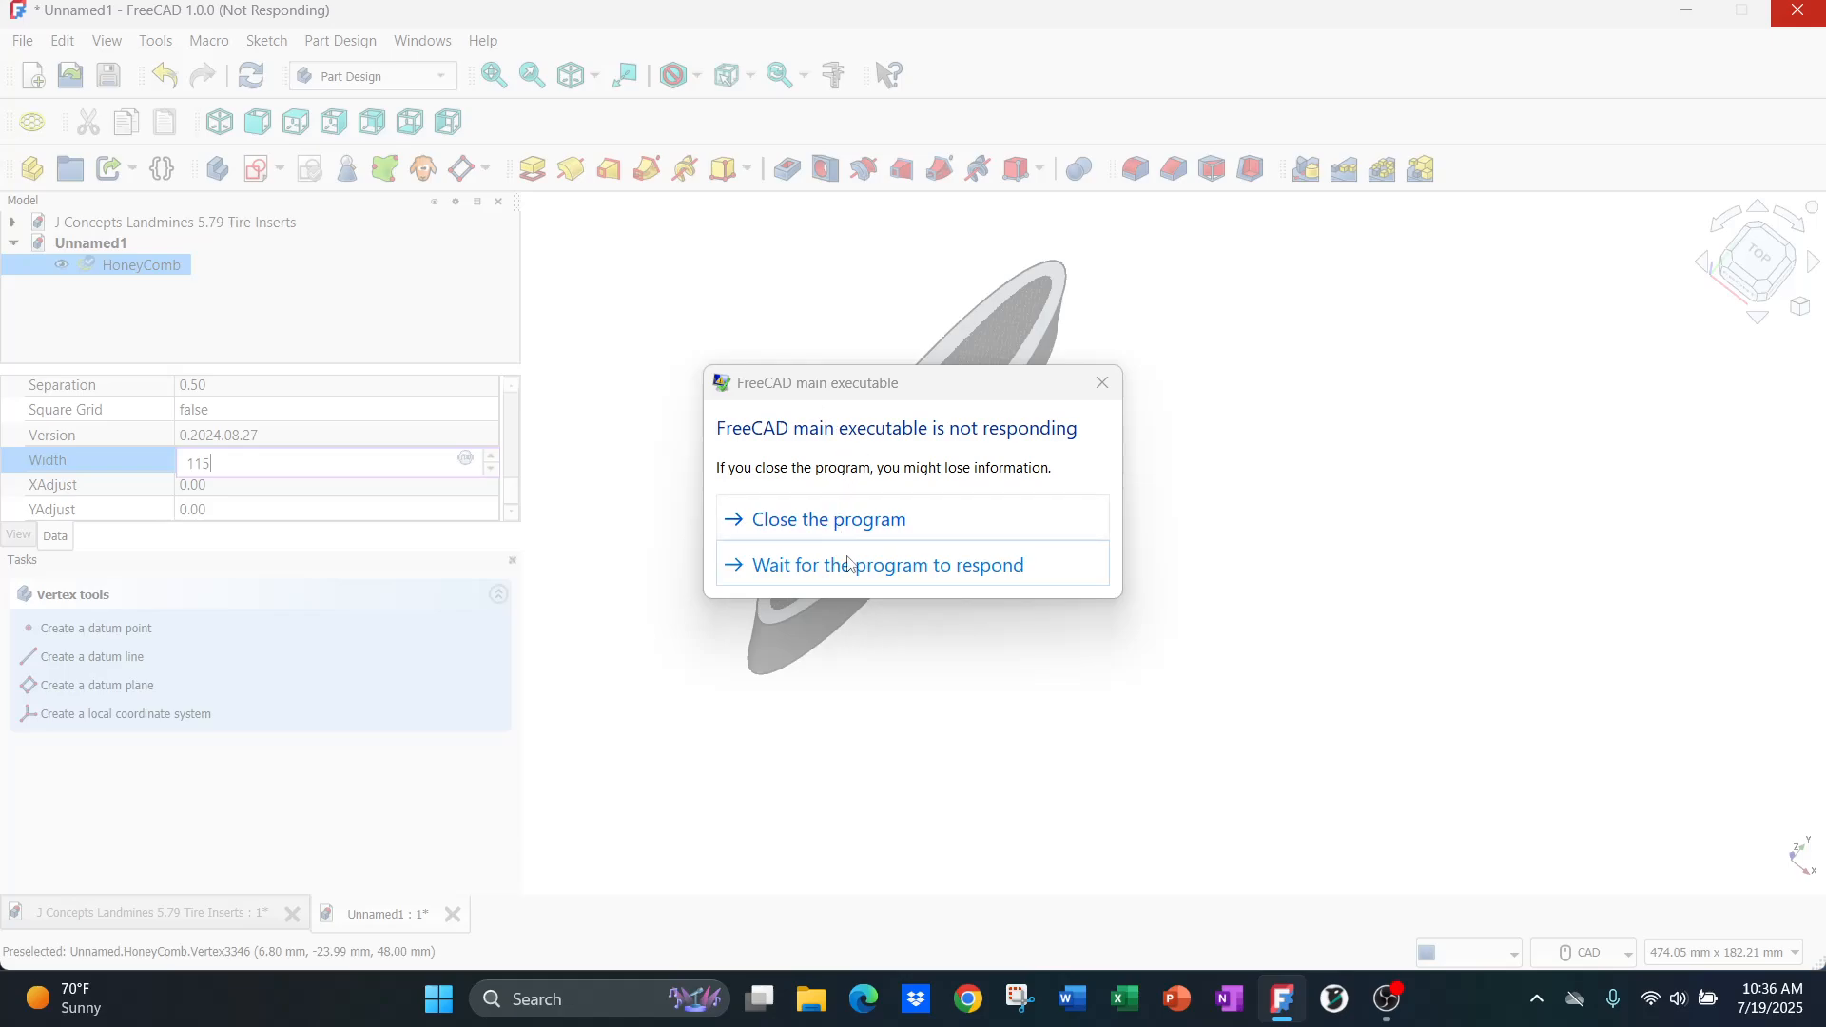
{"action": "left_click", "coordinate": [837, 571]}
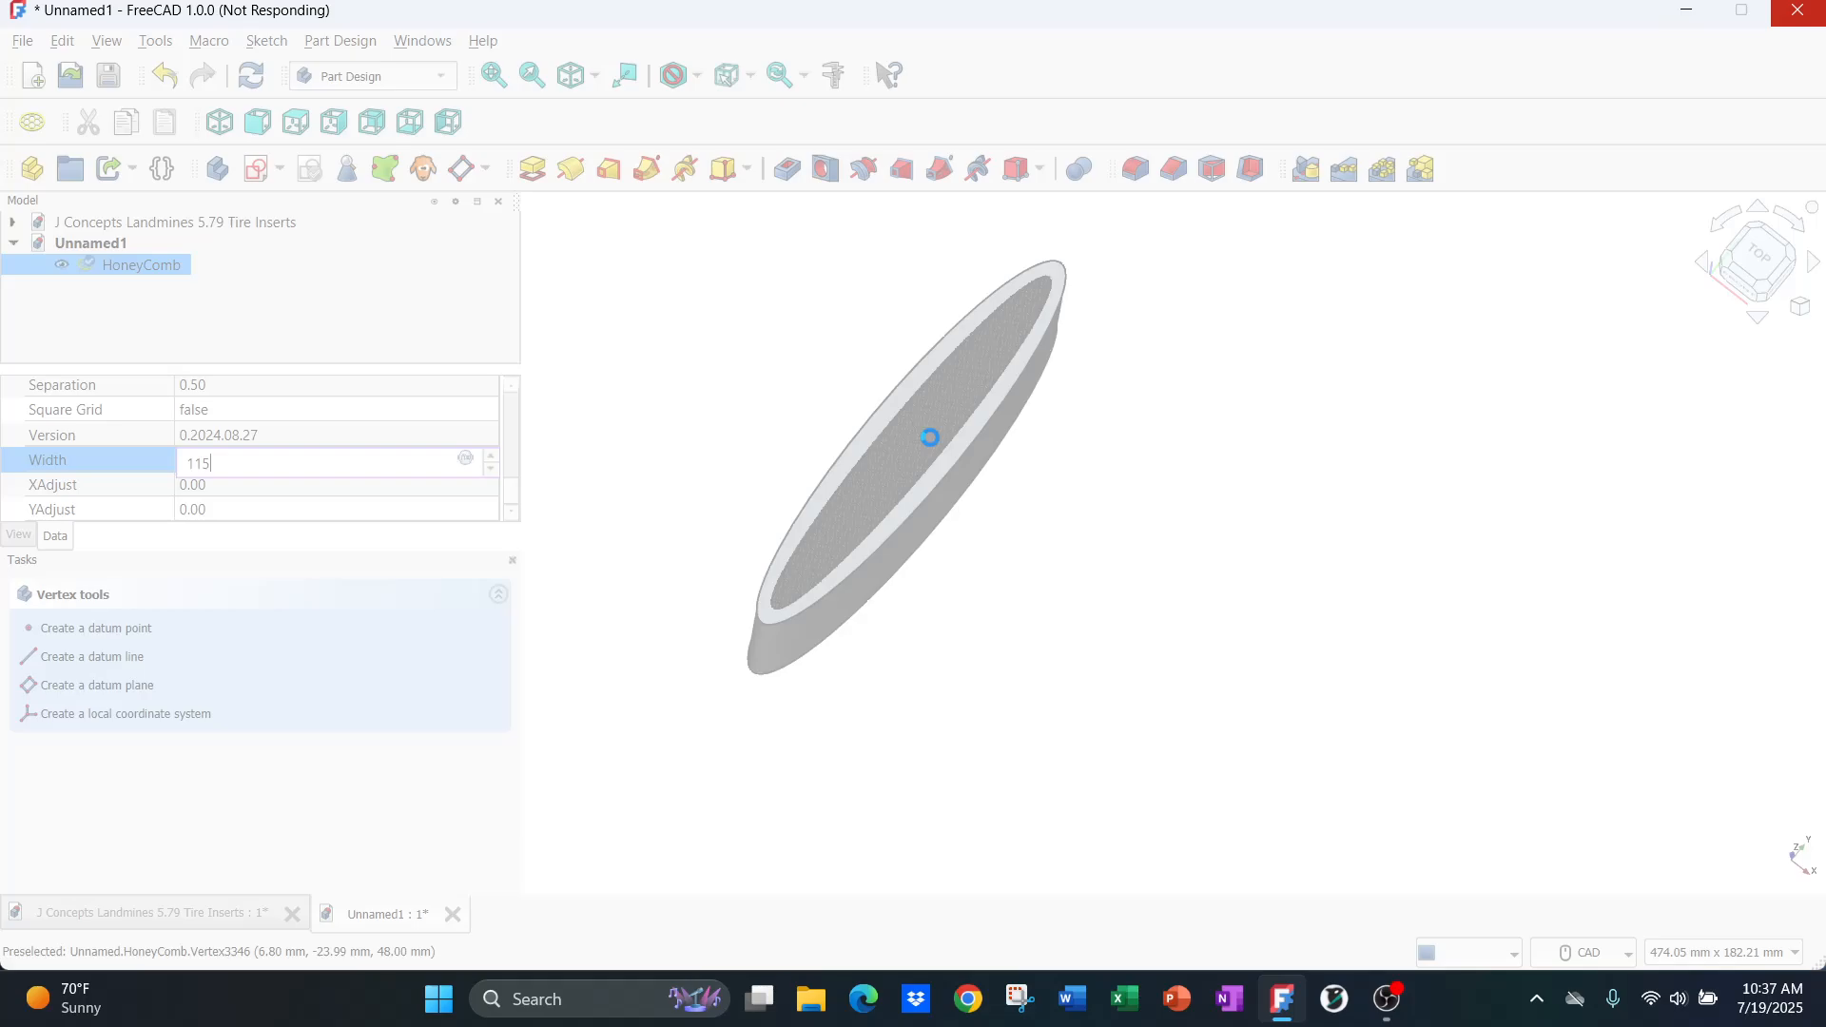
{"action": "left_click", "coordinate": [1386, 999]}
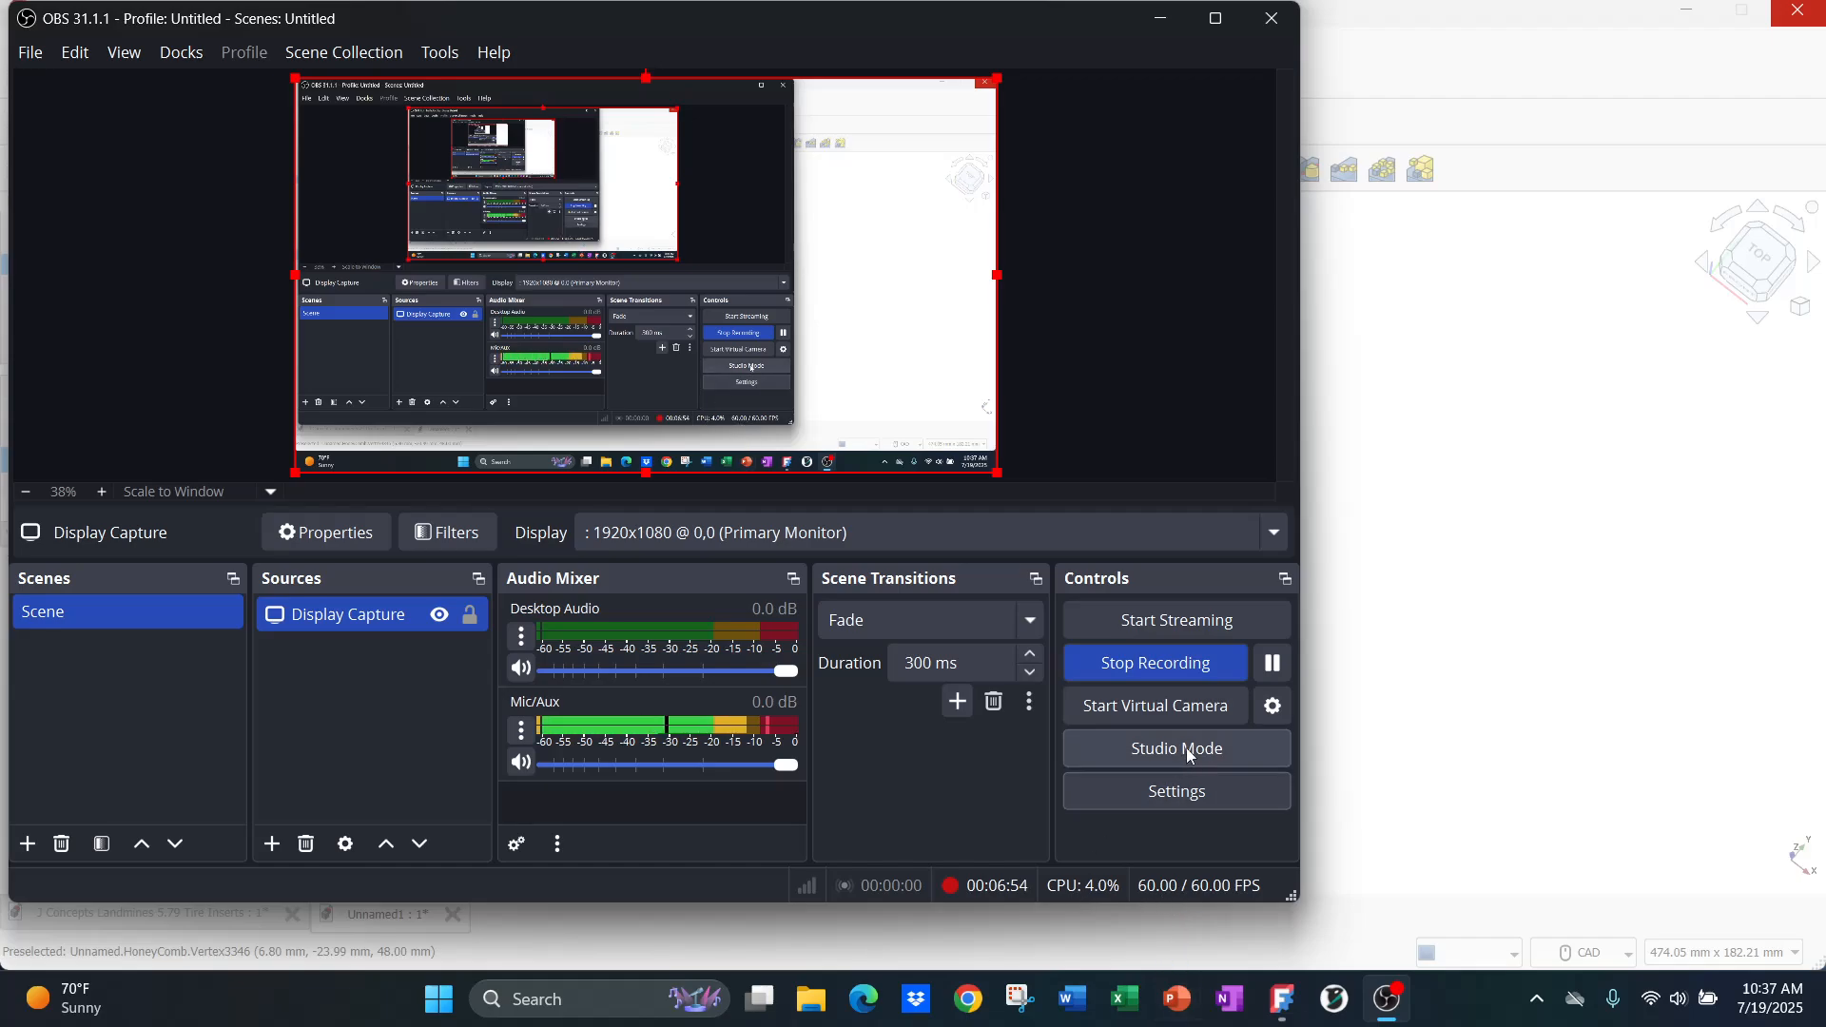
{"action": "left_click", "coordinate": [1162, 19]}
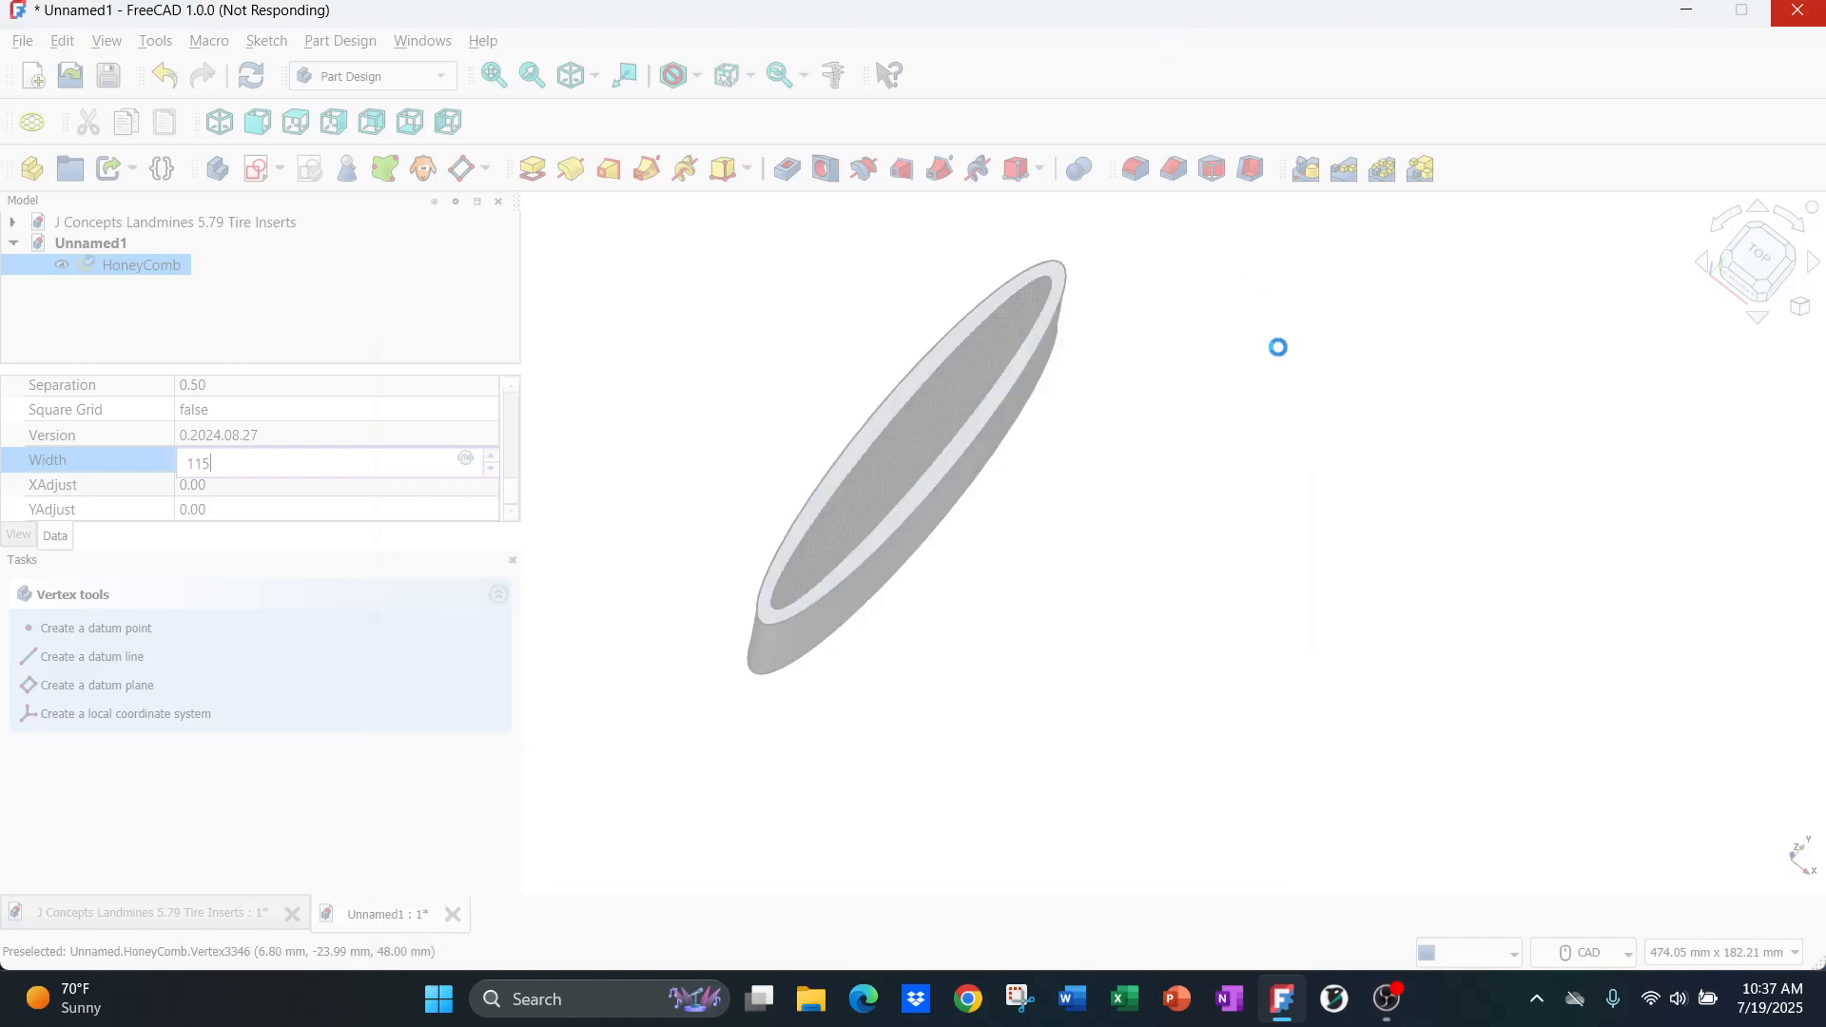
- Force the unresponsive FreeCAD program to close
{"action": "left_click", "coordinate": [1809, 13]}
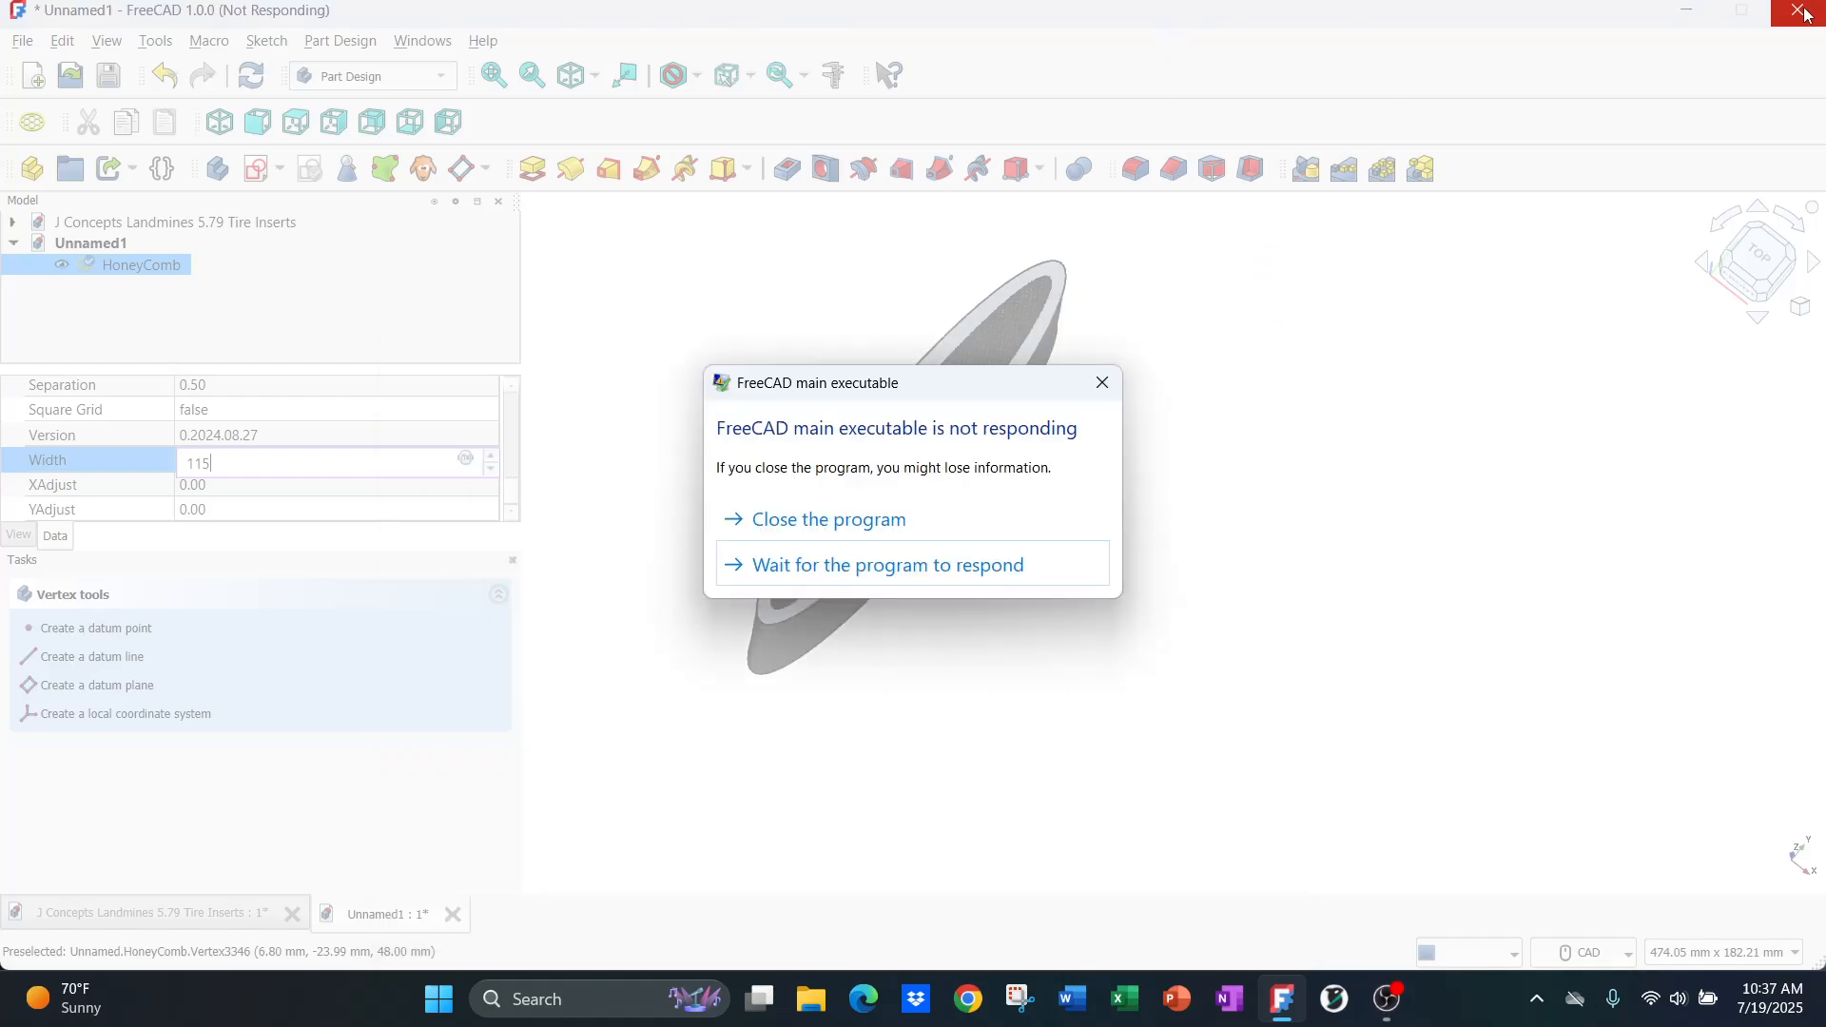
{"action": "left_click", "coordinate": [888, 522]}
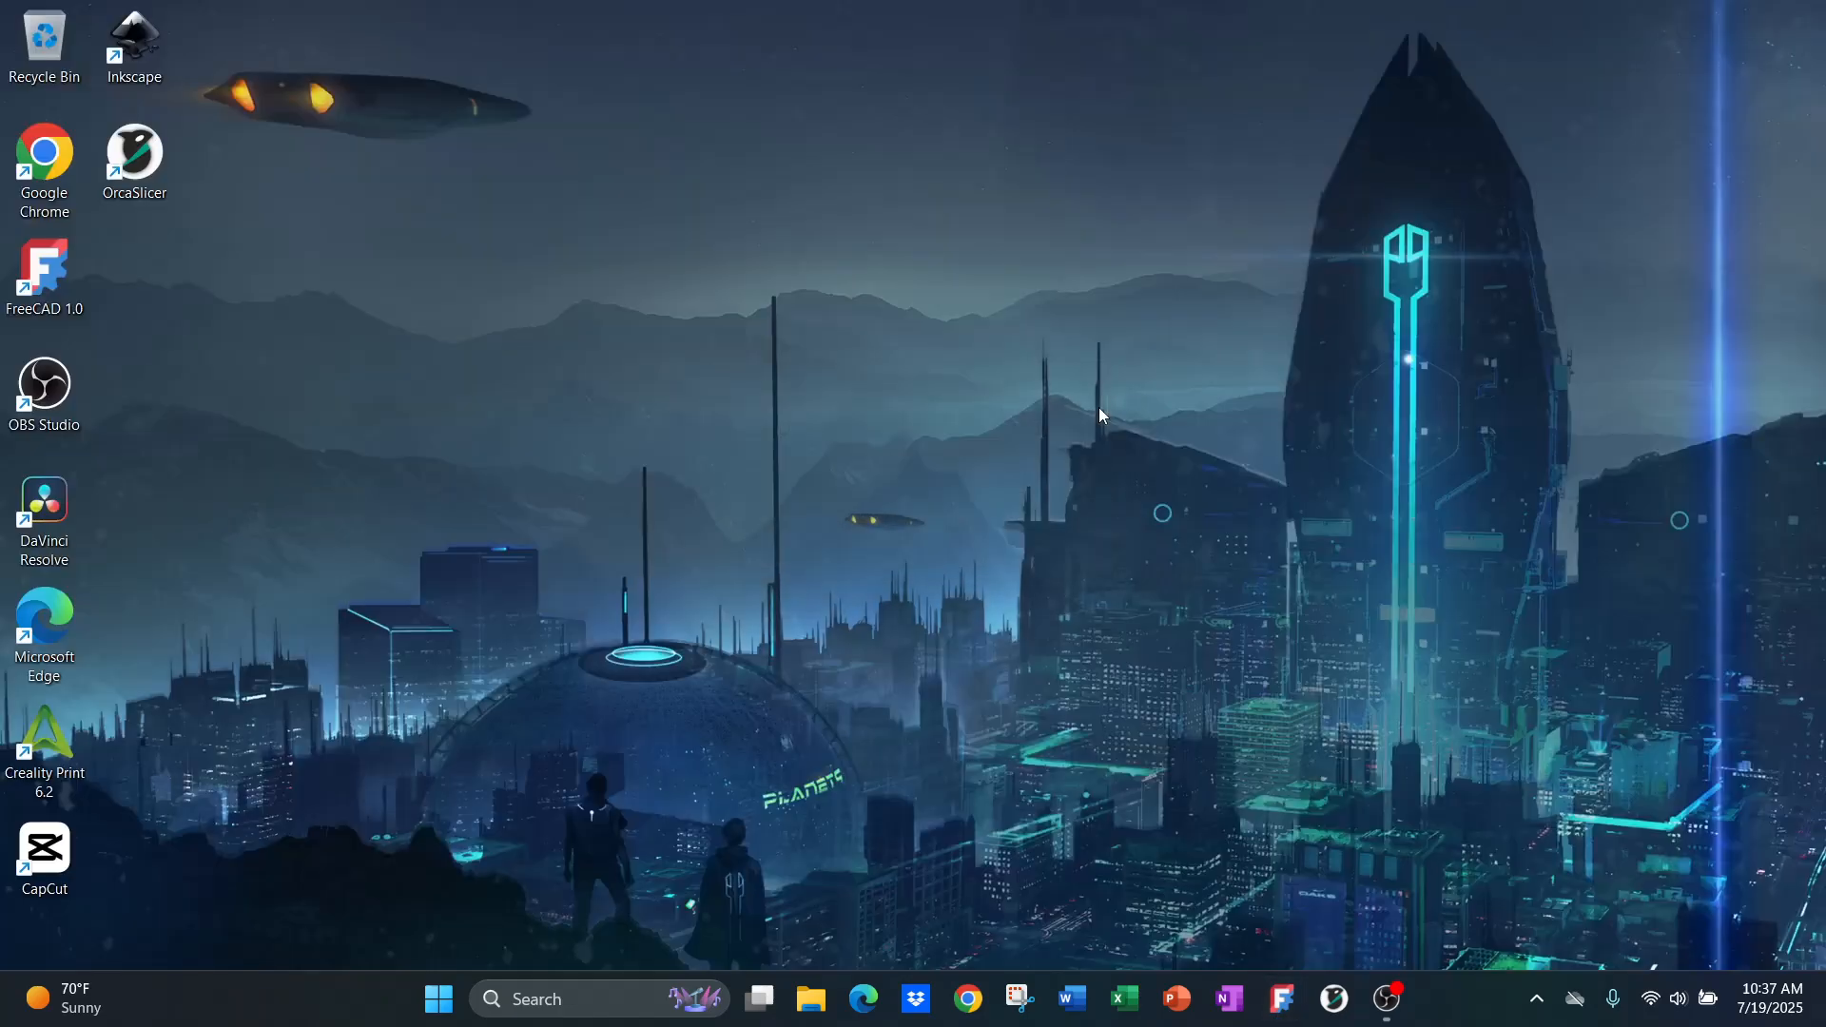
- Relaunch FreeCAD and recover the J Concepts Landmines 5.79 Tire Inserts document
{"action": "double_click", "coordinate": [46, 277]}
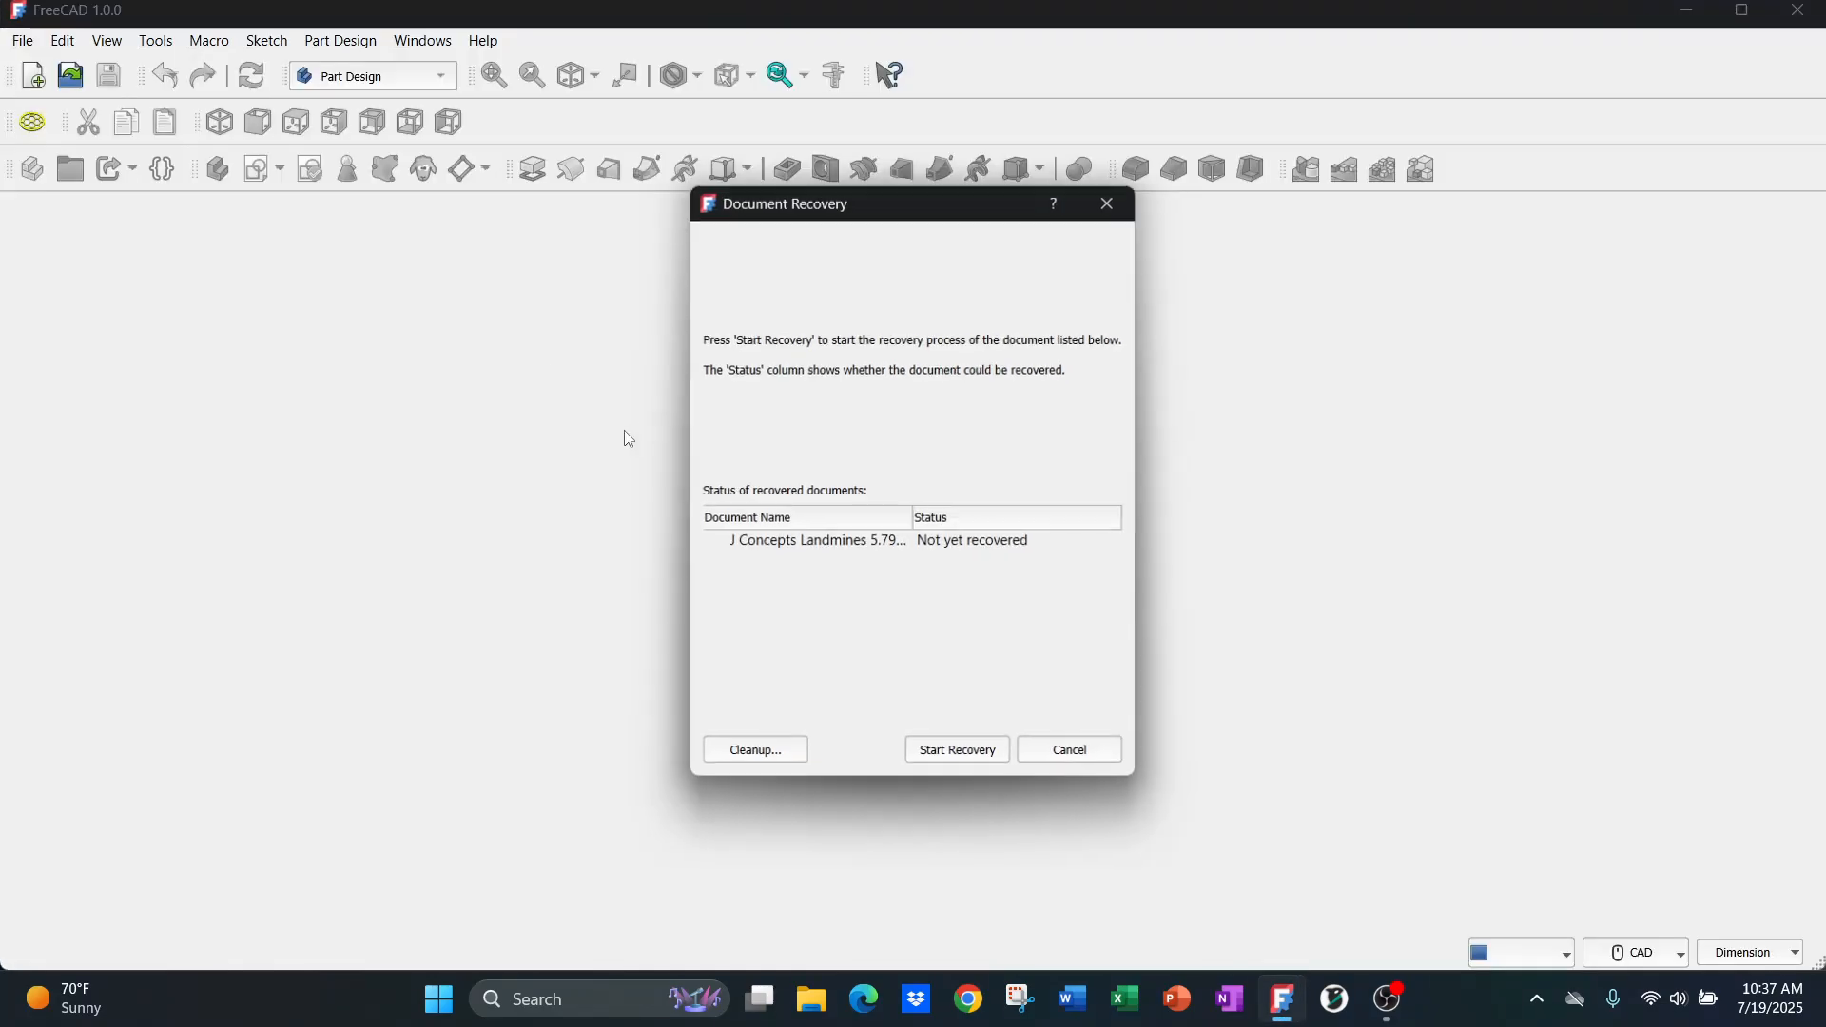
{"action": "left_click", "coordinate": [976, 756]}
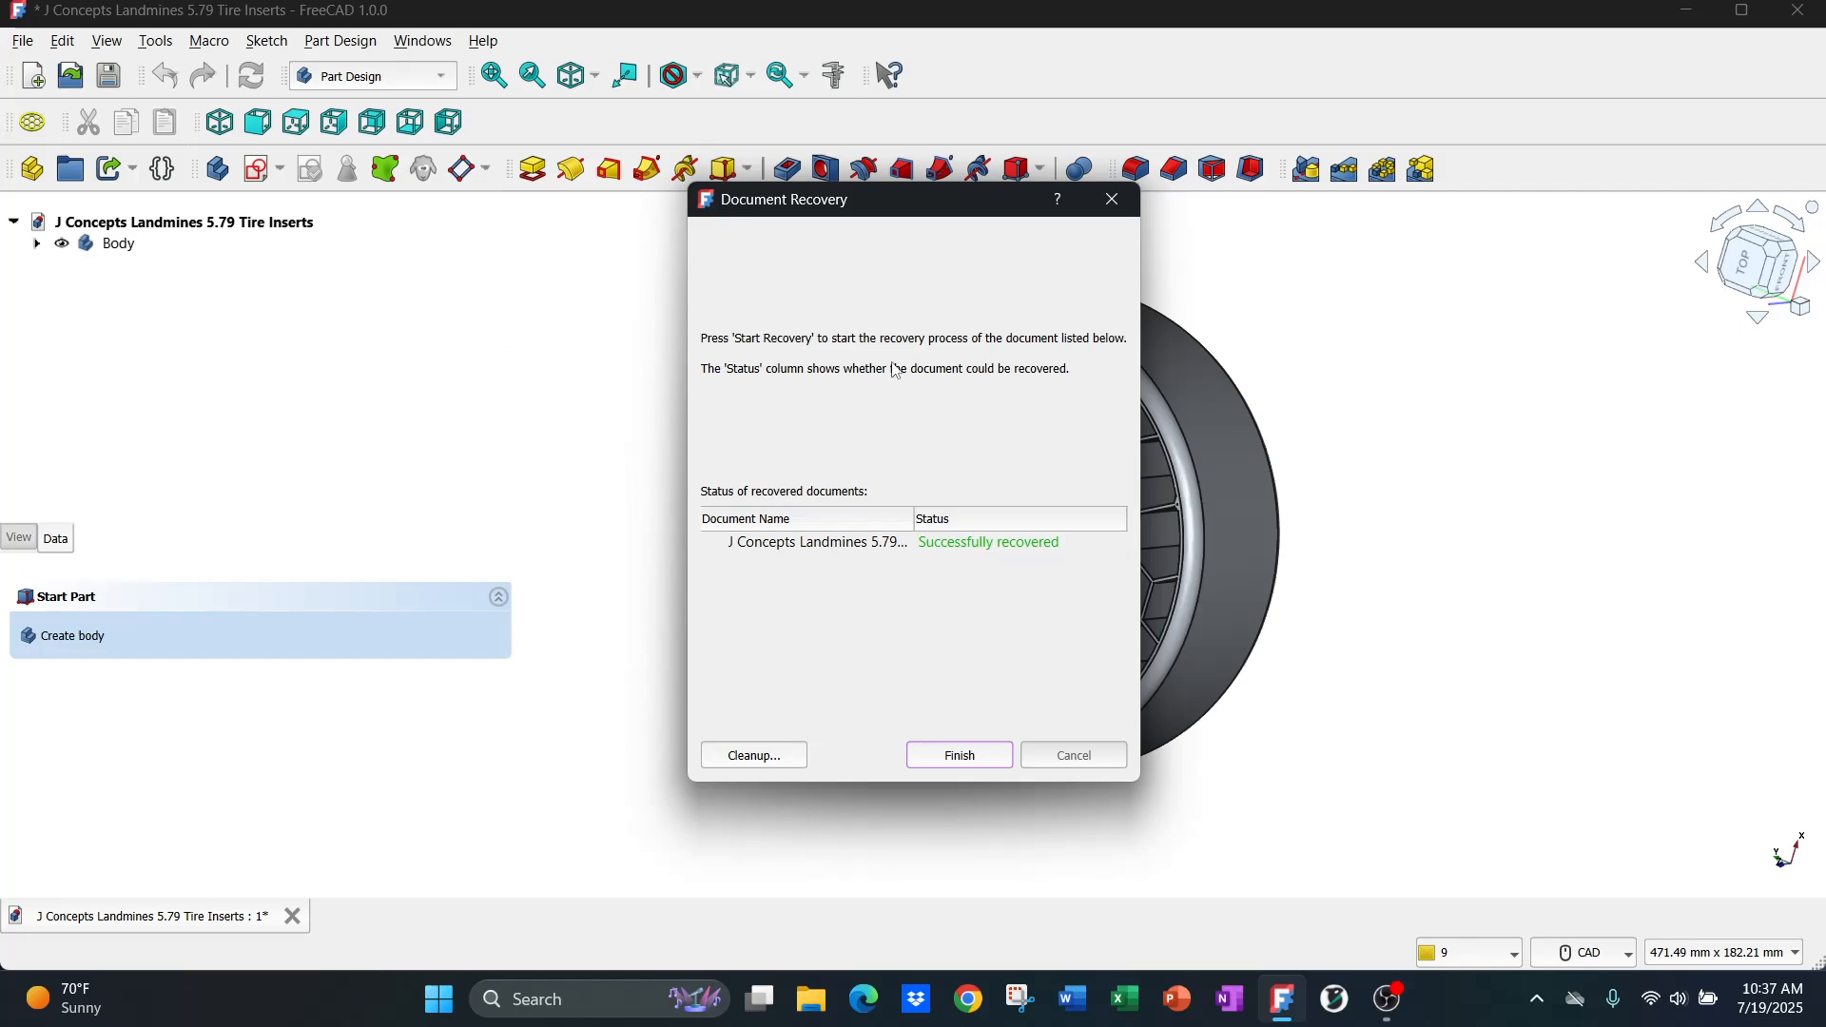
{"action": "left_click", "coordinate": [980, 754]}
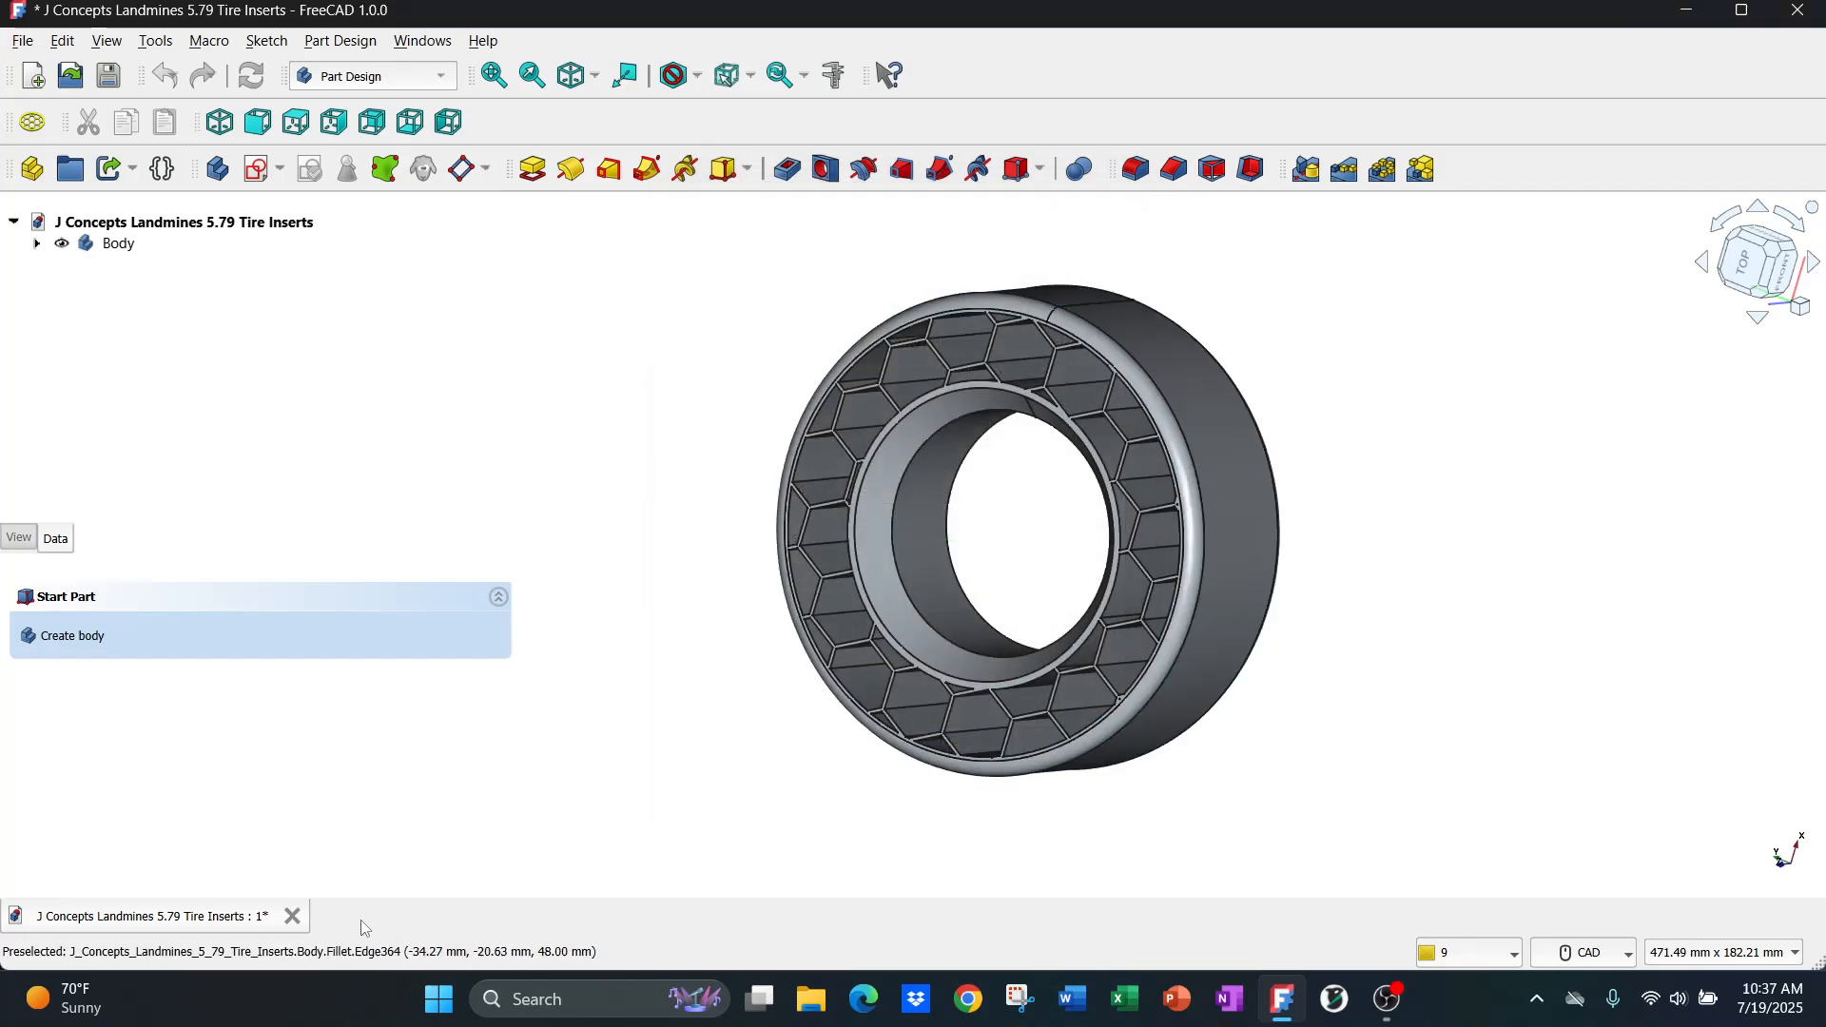
- Create a new empty document and close the recovered J Concepts Landmines 5.79 Tire Inserts document, discarding its changes
{"action": "left_click", "coordinate": [33, 75]}
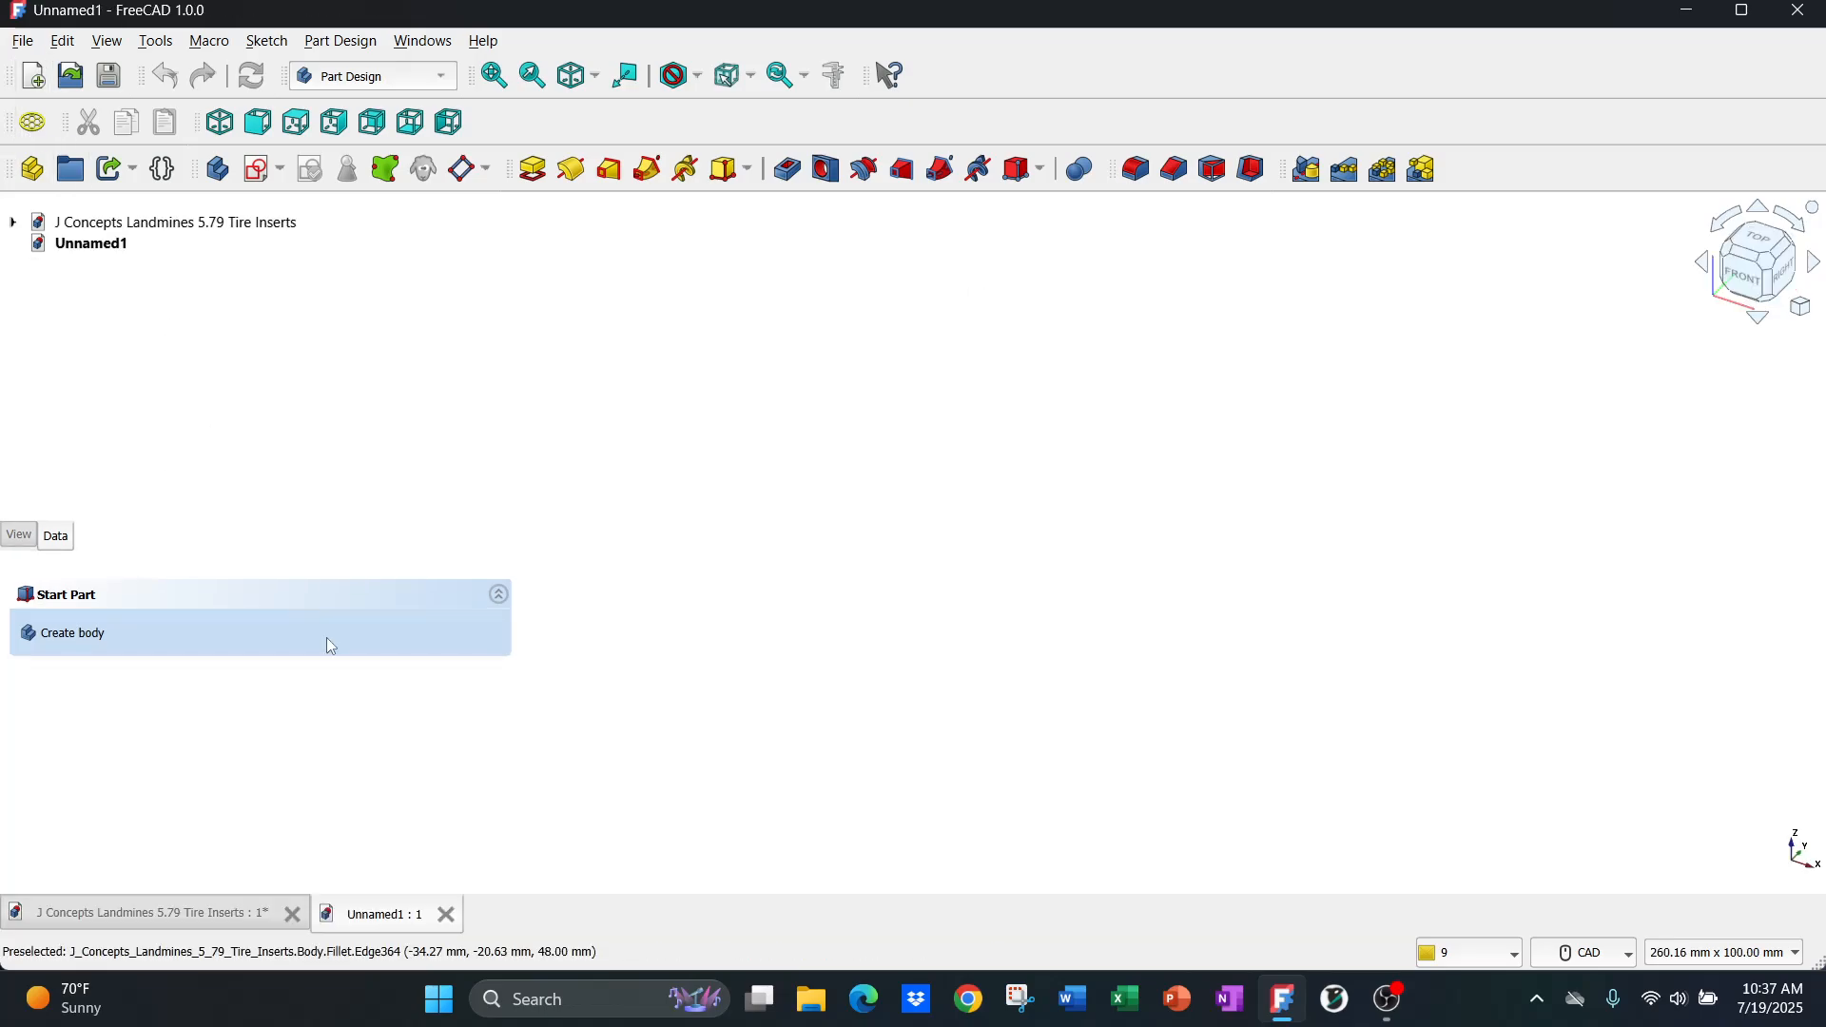
{"action": "left_click", "coordinate": [298, 918]}
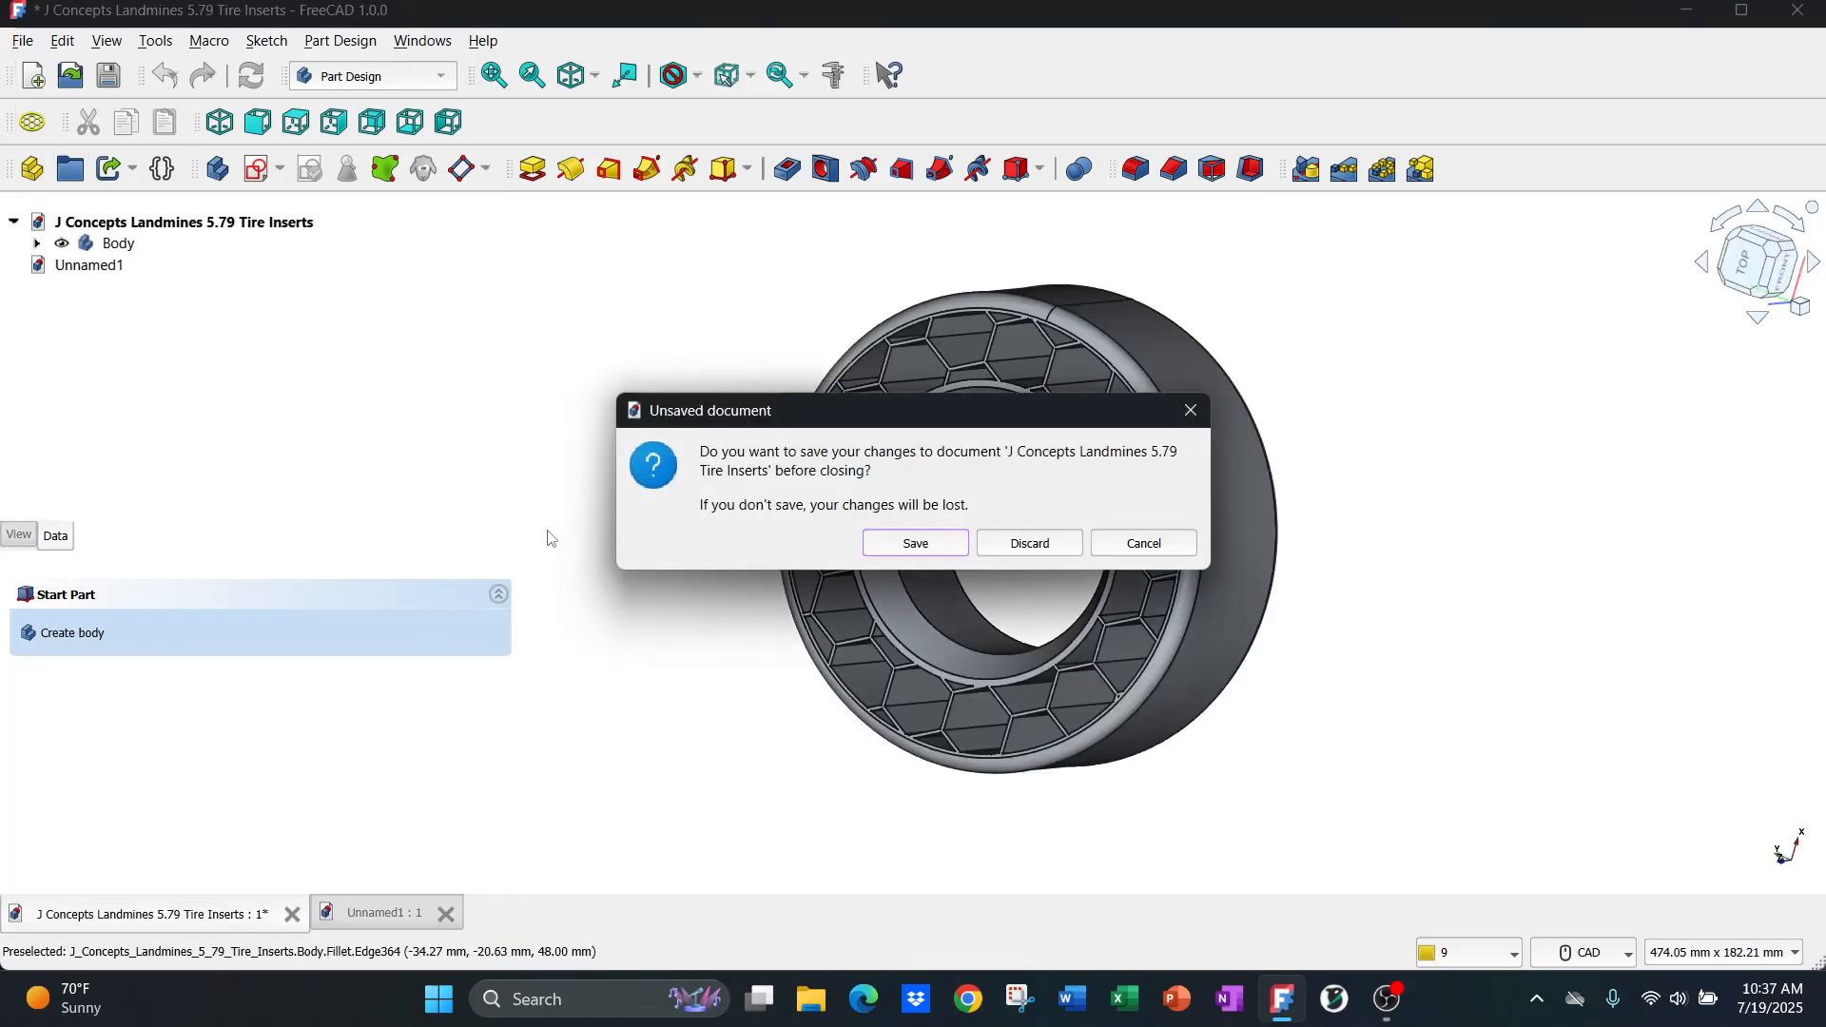
{"action": "left_click", "coordinate": [1056, 546]}
- Generate a HoneyComb object with the Honeycomb macro and set its Radius to 10 for larger cells
{"action": "left_click", "coordinate": [1056, 546]}
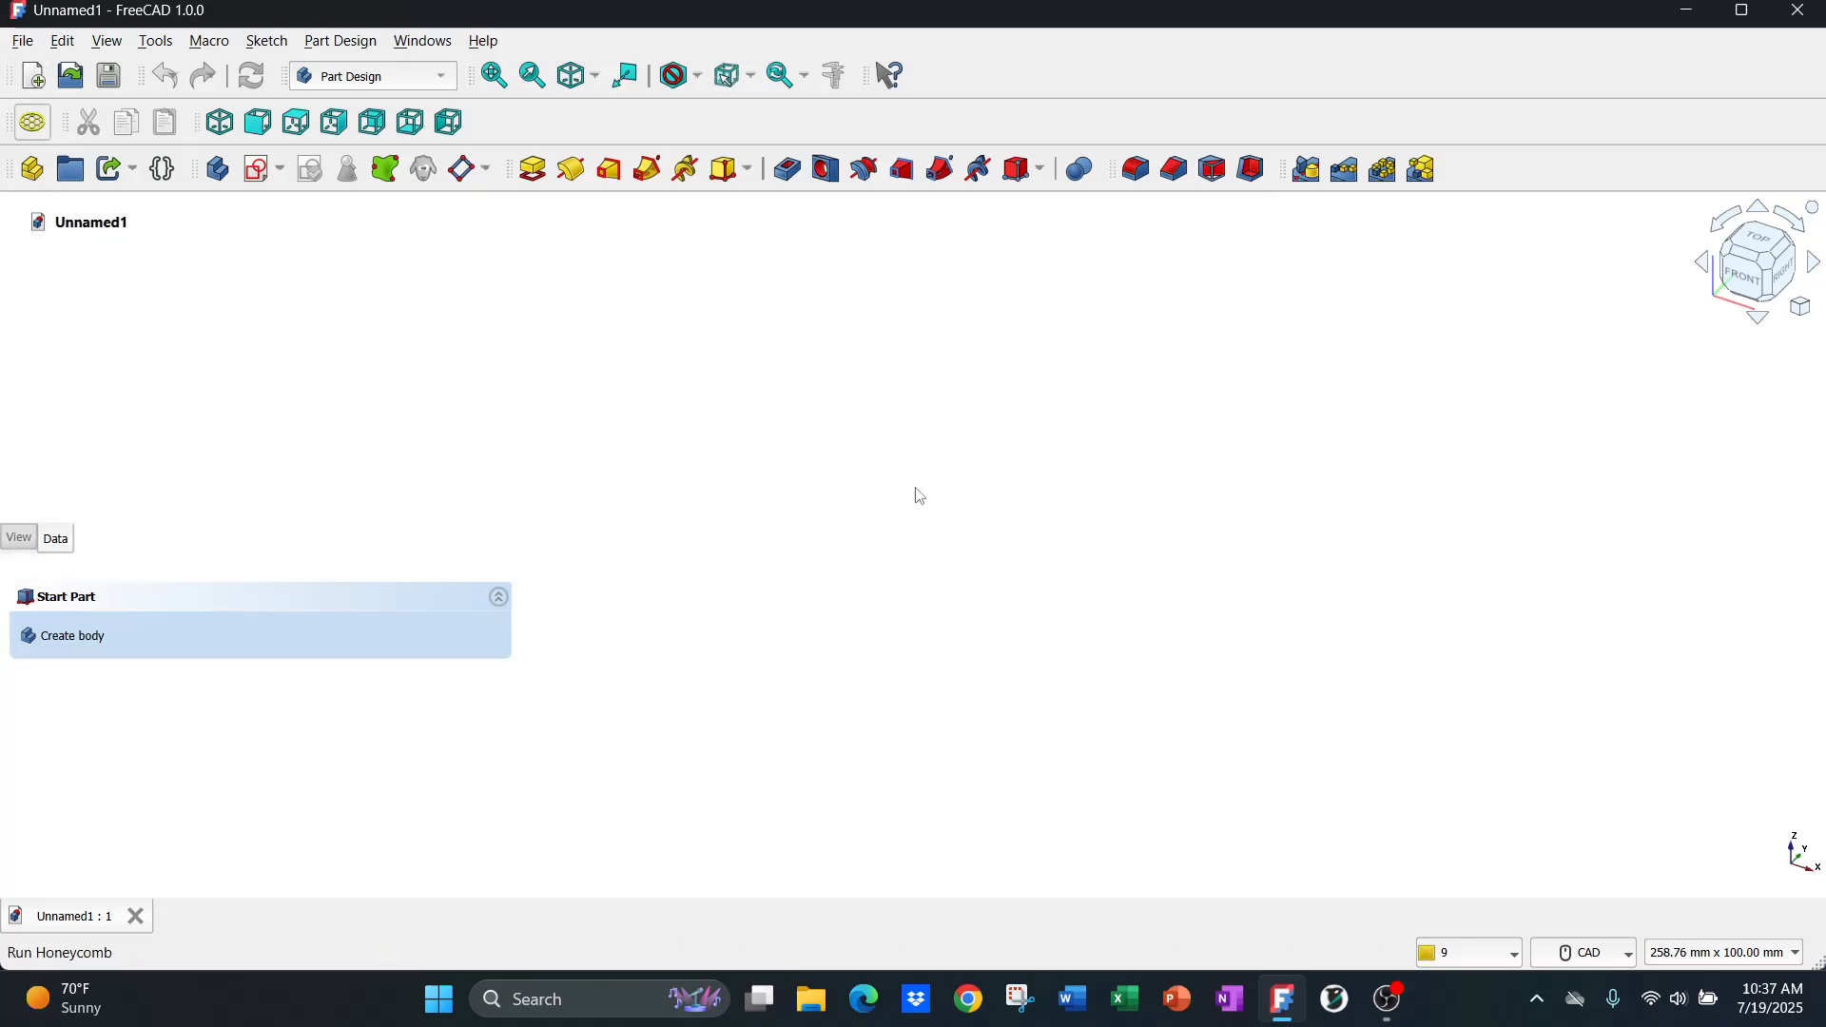
{"action": "left_click", "coordinate": [140, 245]}
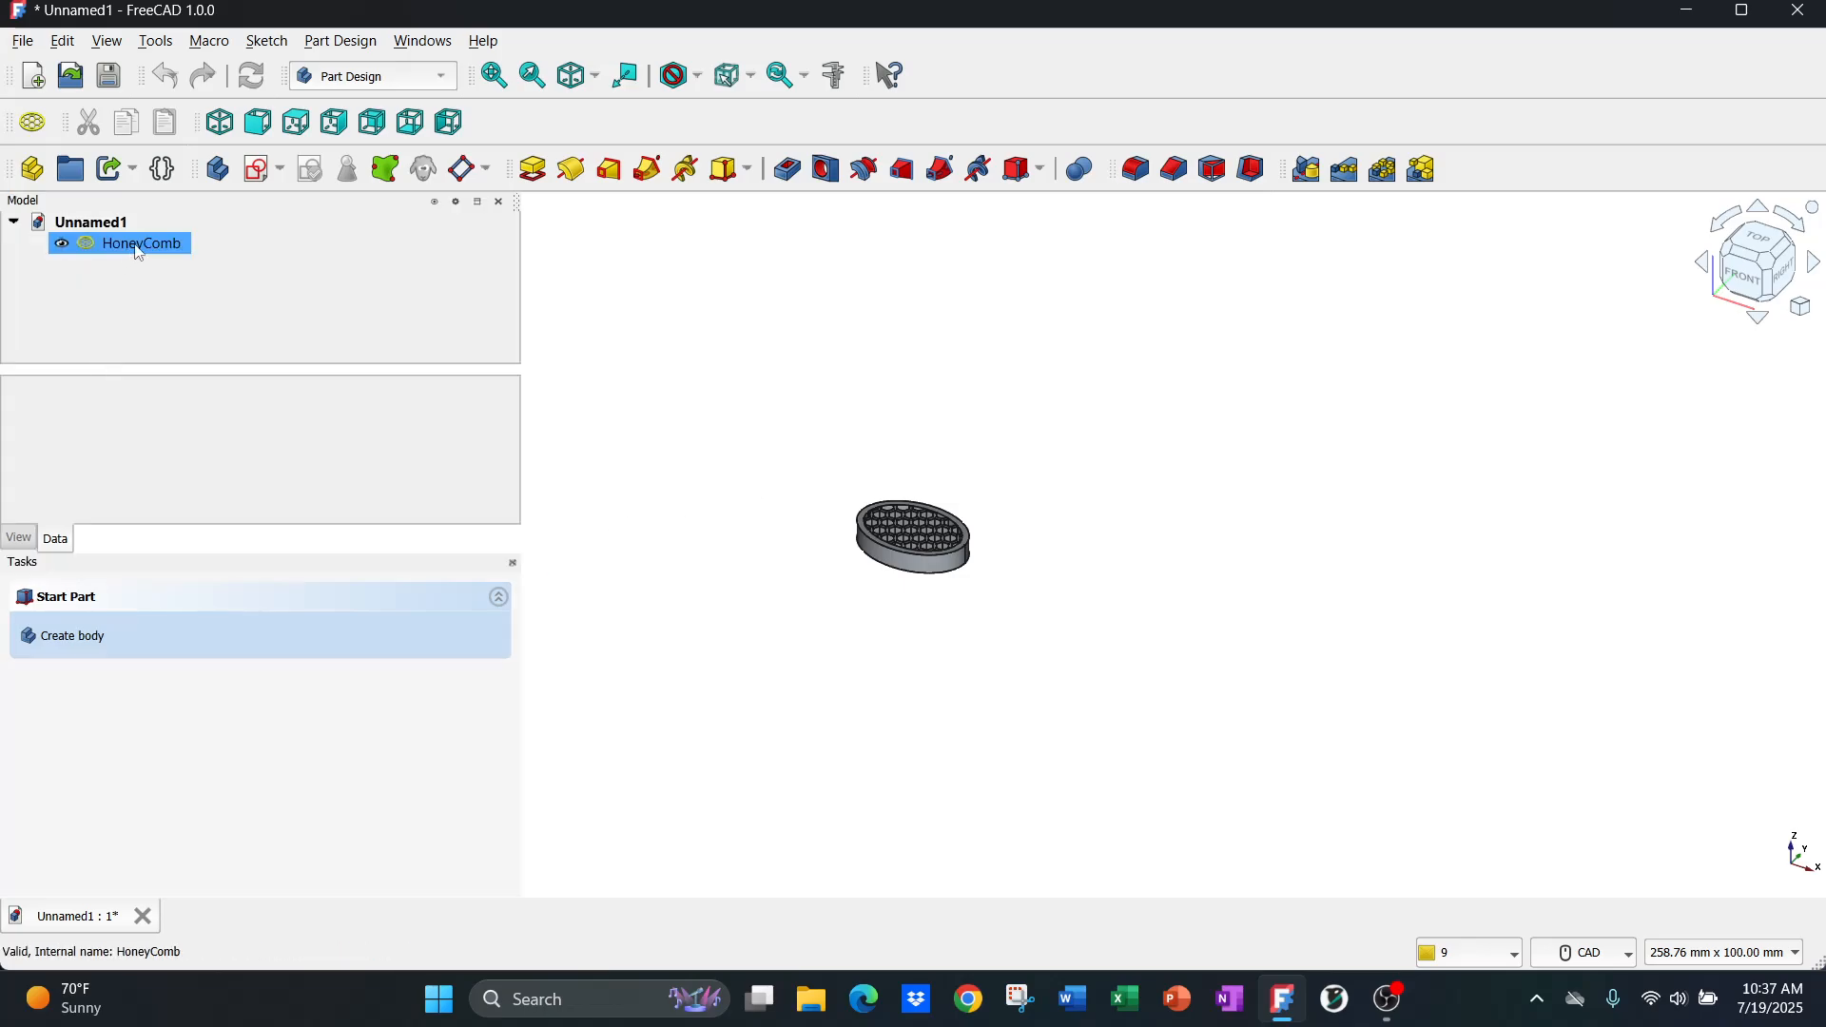
{"action": "scroll", "coordinate": [213, 456], "scroll_direction": "down", "scroll_amount": 3}
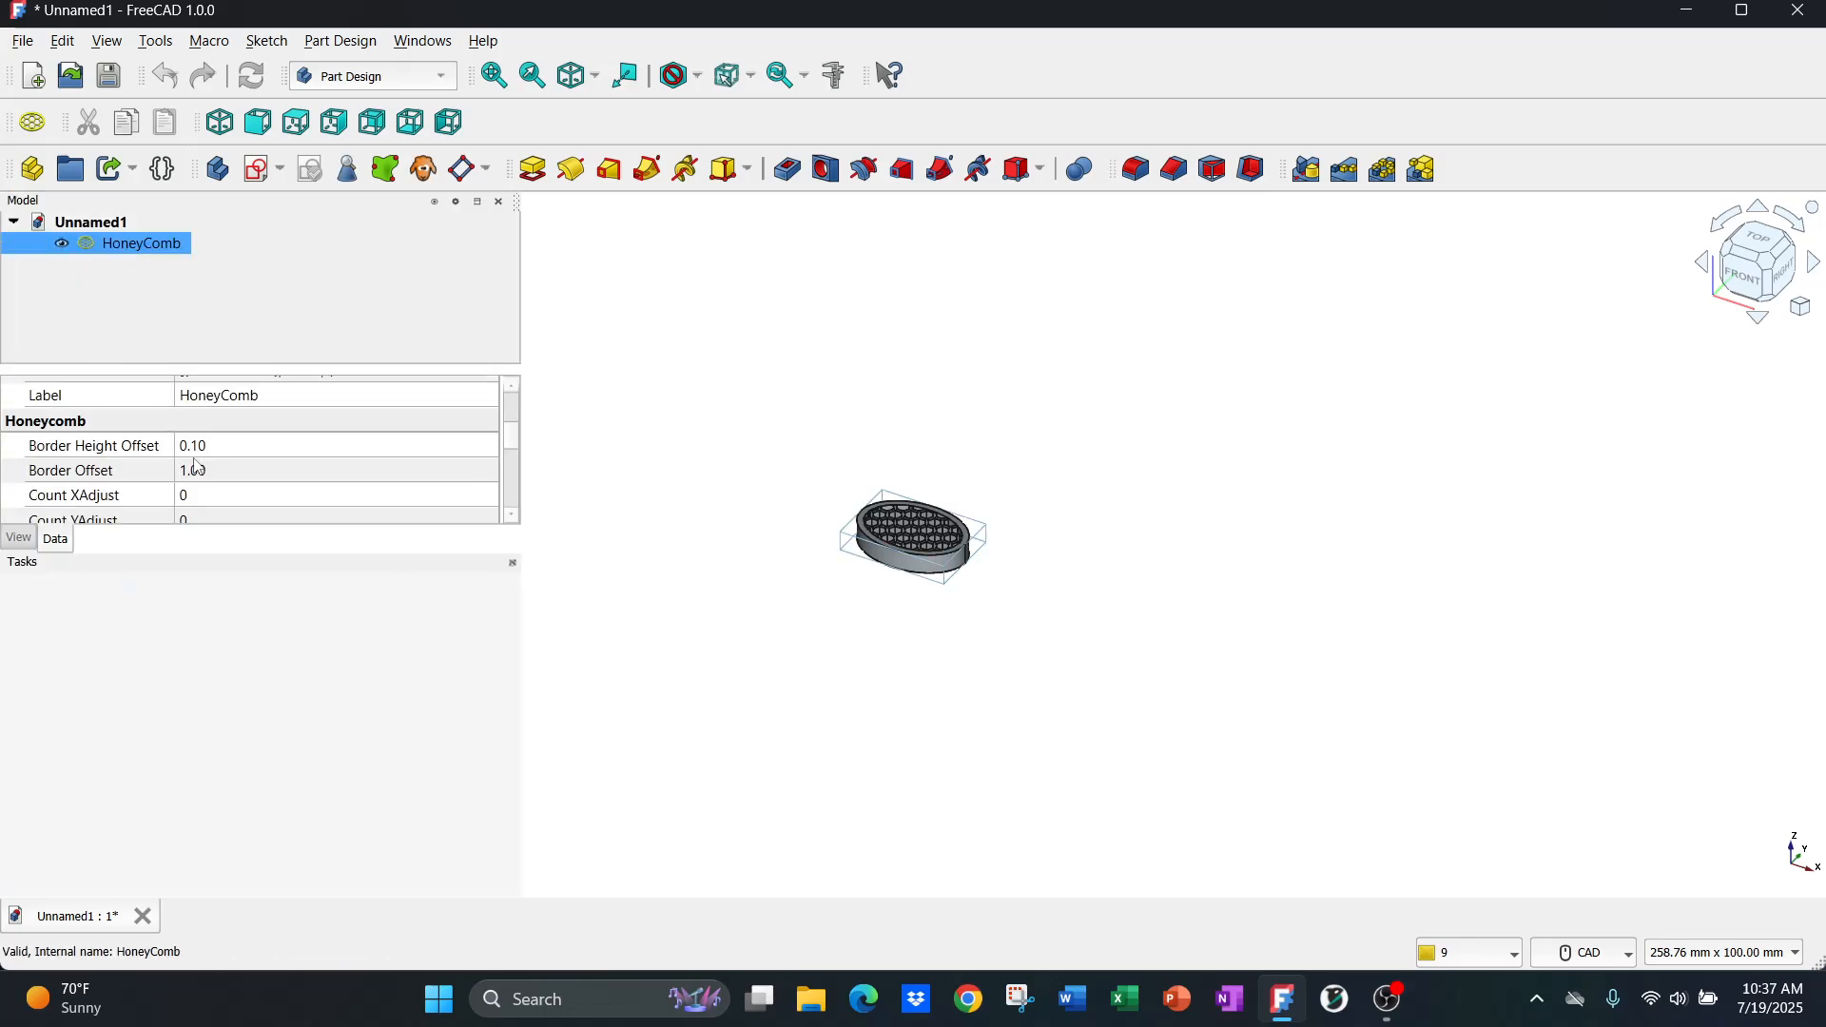
{"action": "scroll", "coordinate": [211, 467], "scroll_direction": "down", "scroll_amount": 1}
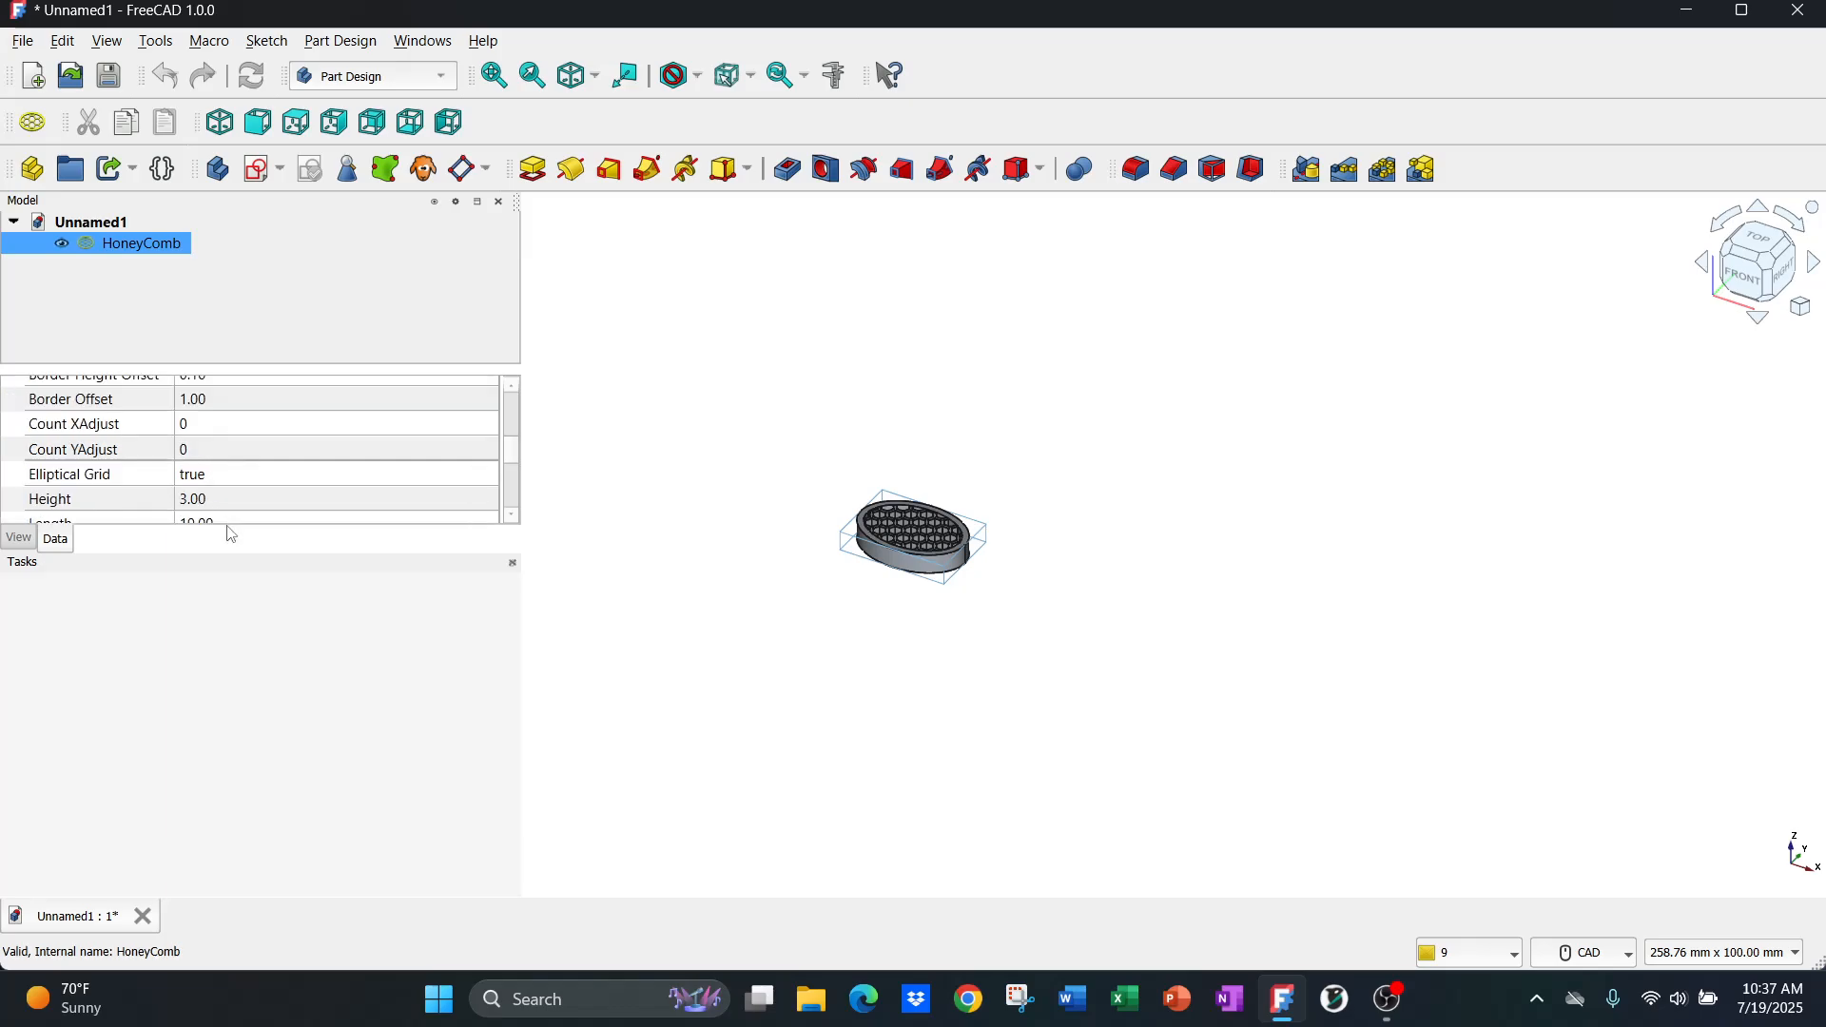
{"action": "scroll", "coordinate": [235, 491], "scroll_direction": "down", "scroll_amount": 1}
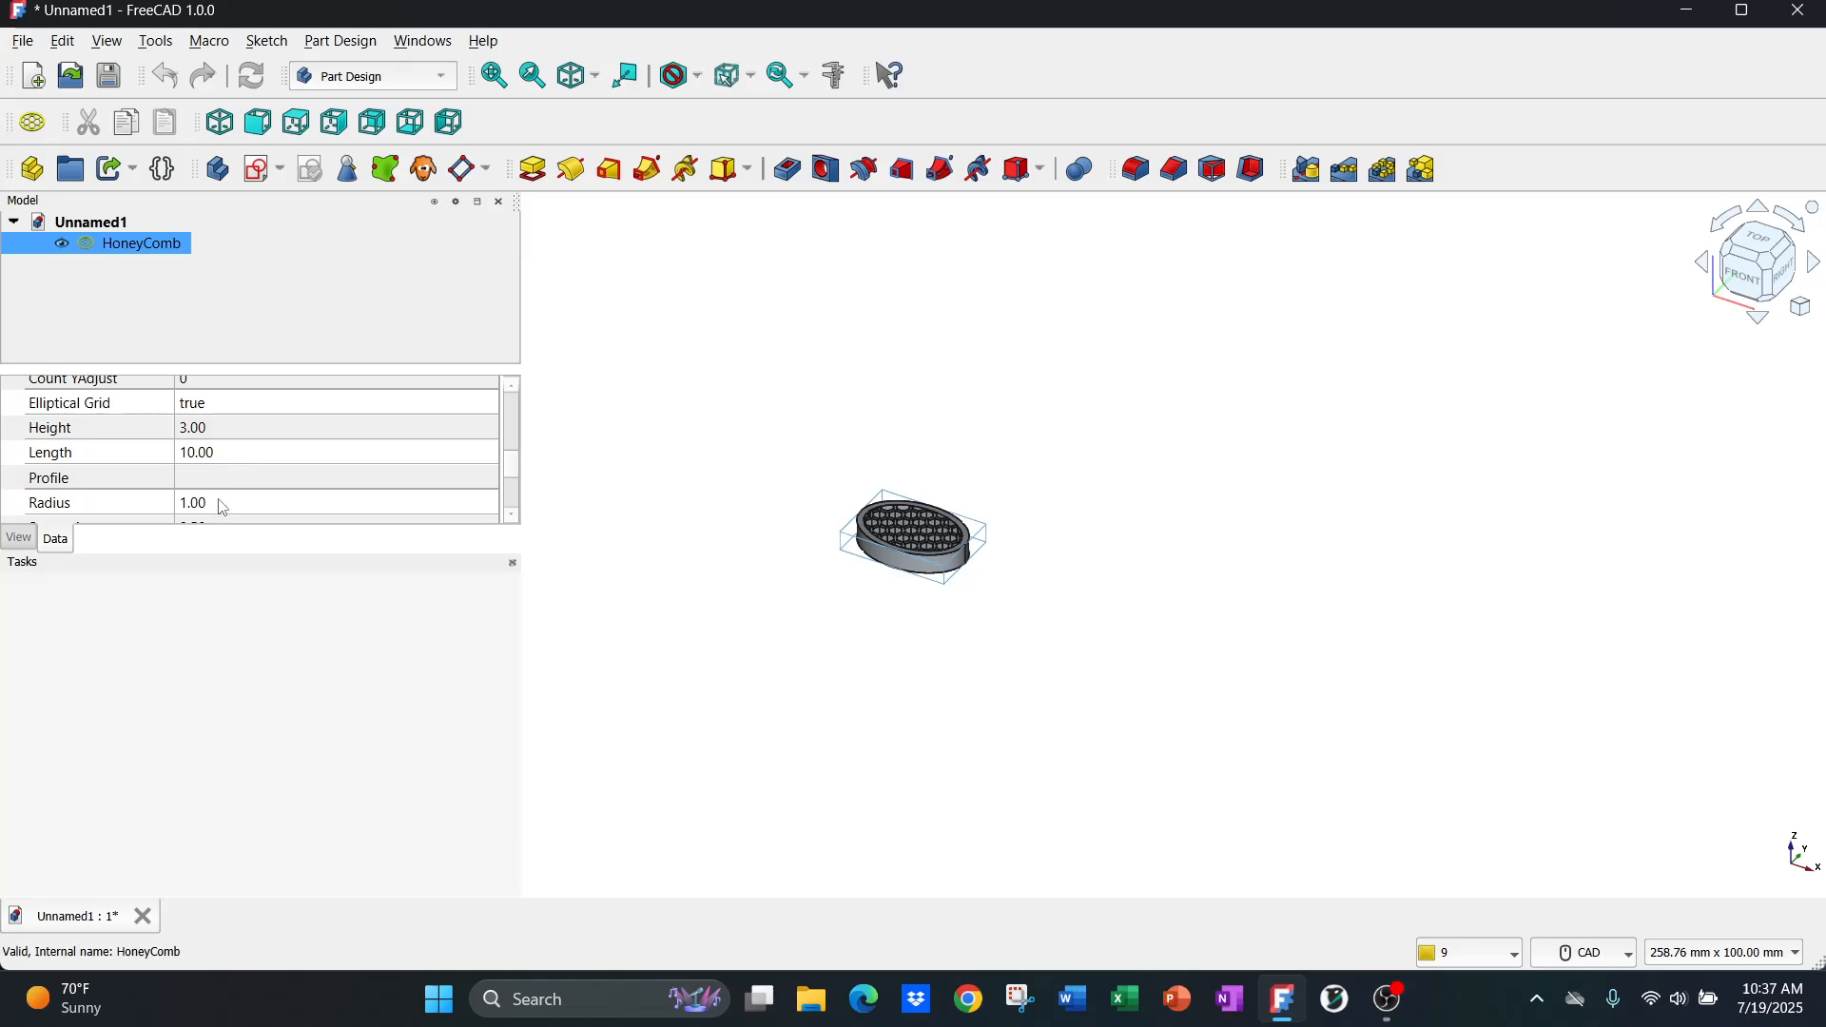
{"action": "left_click", "coordinate": [222, 504]}
{"action": "type", "text": "1"}
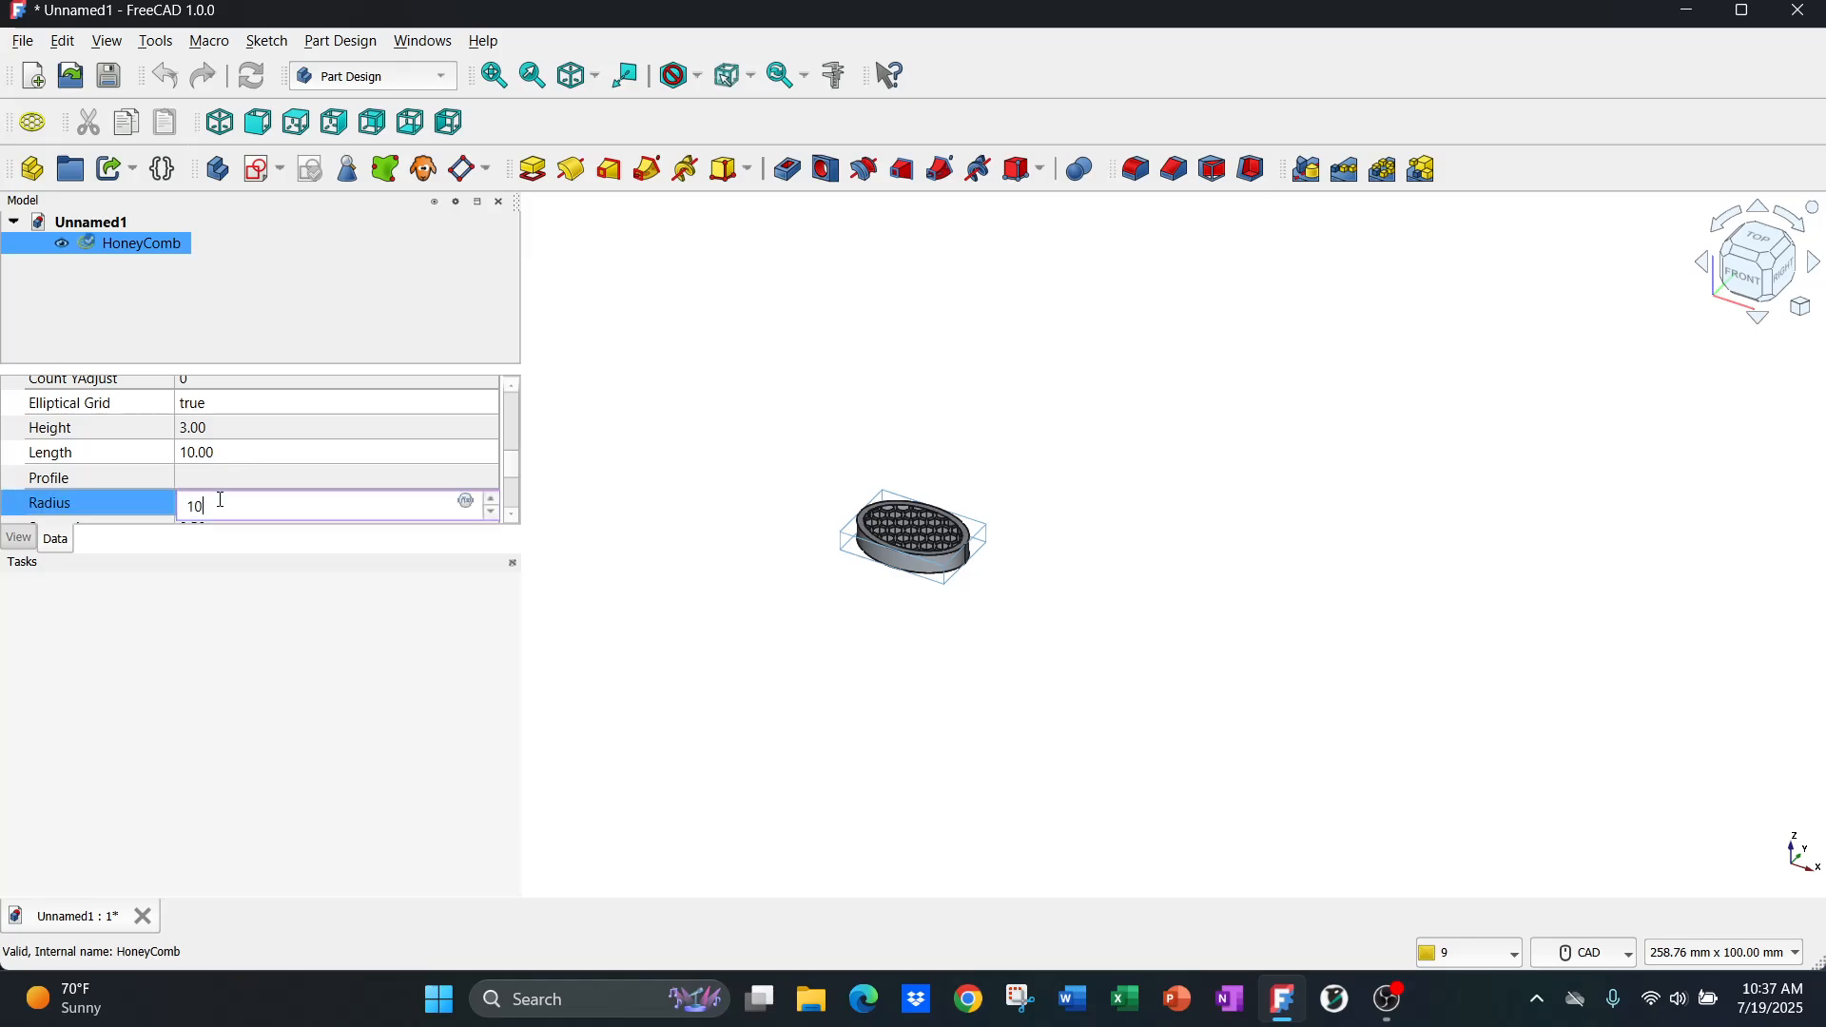
{"action": "left_click", "coordinate": [154, 510]}
{"action": "scroll", "coordinate": [221, 474], "scroll_direction": "up", "scroll_amount": 2}
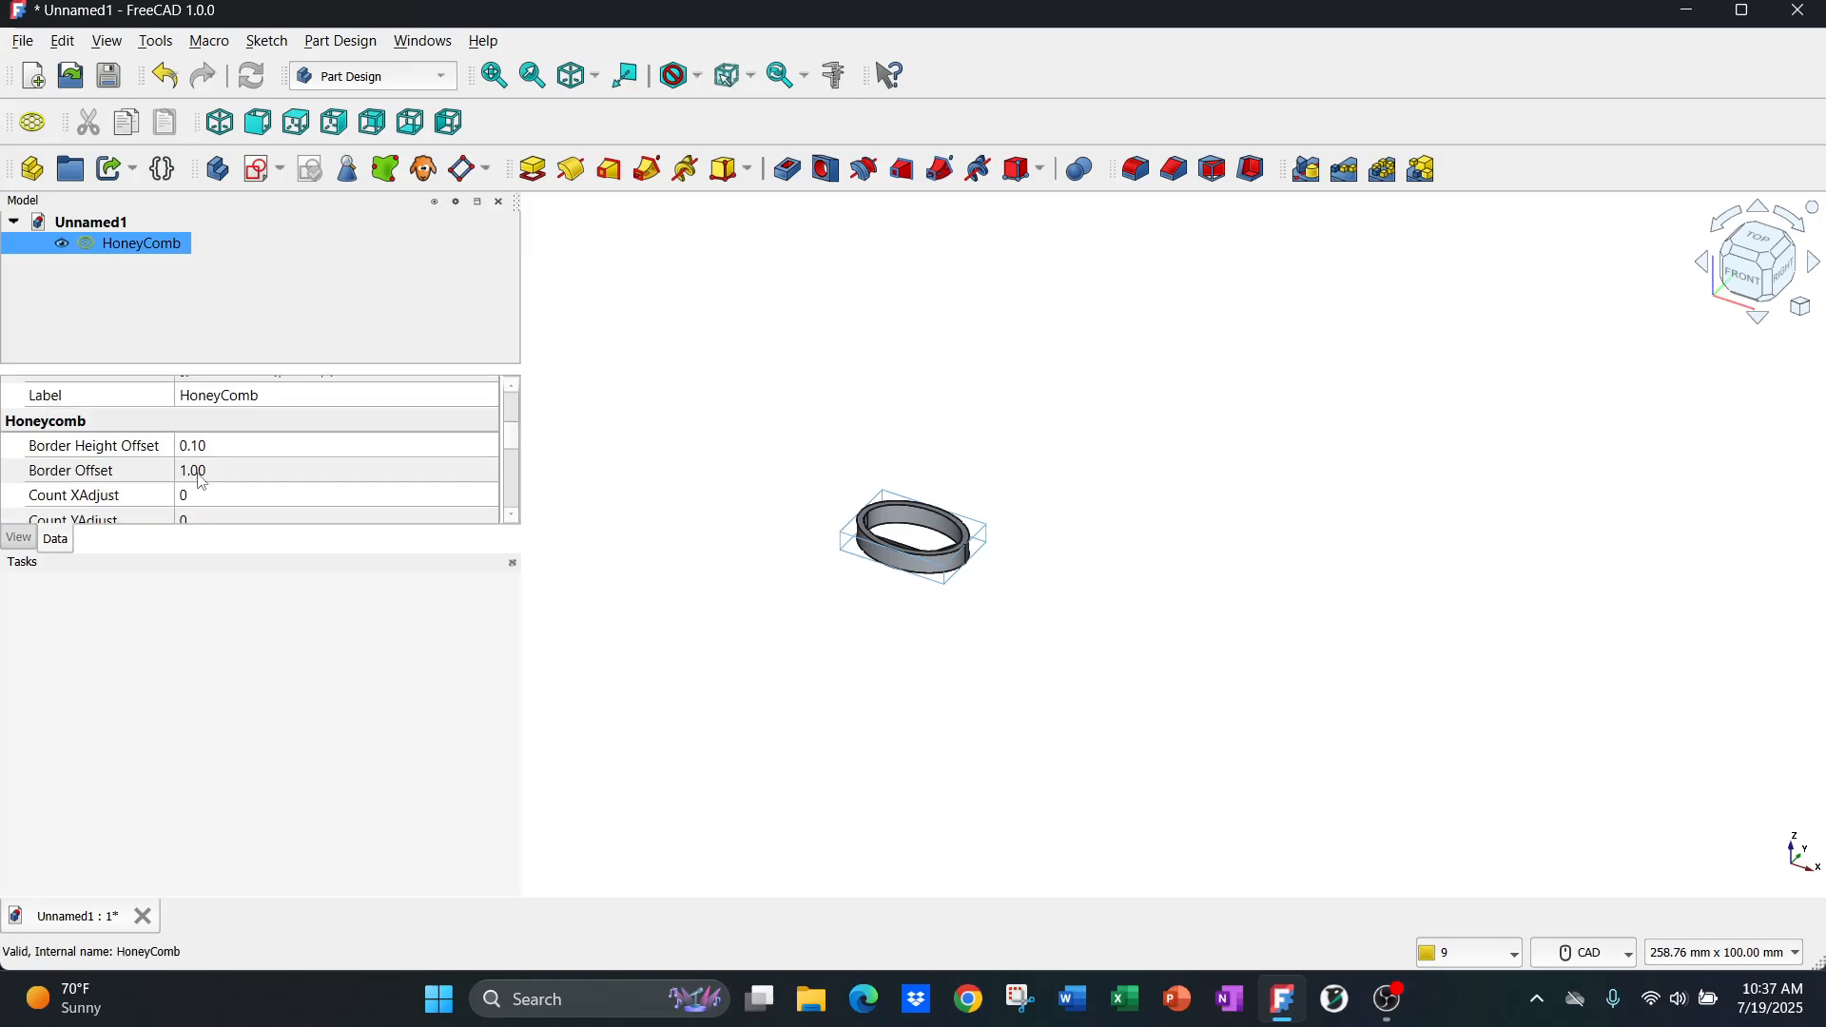
- Set the HoneyComb's Border Height Offset to 0 and its Border Offset to 5
{"action": "left_click", "coordinate": [209, 447]}
{"action": "type", "text": "0"}
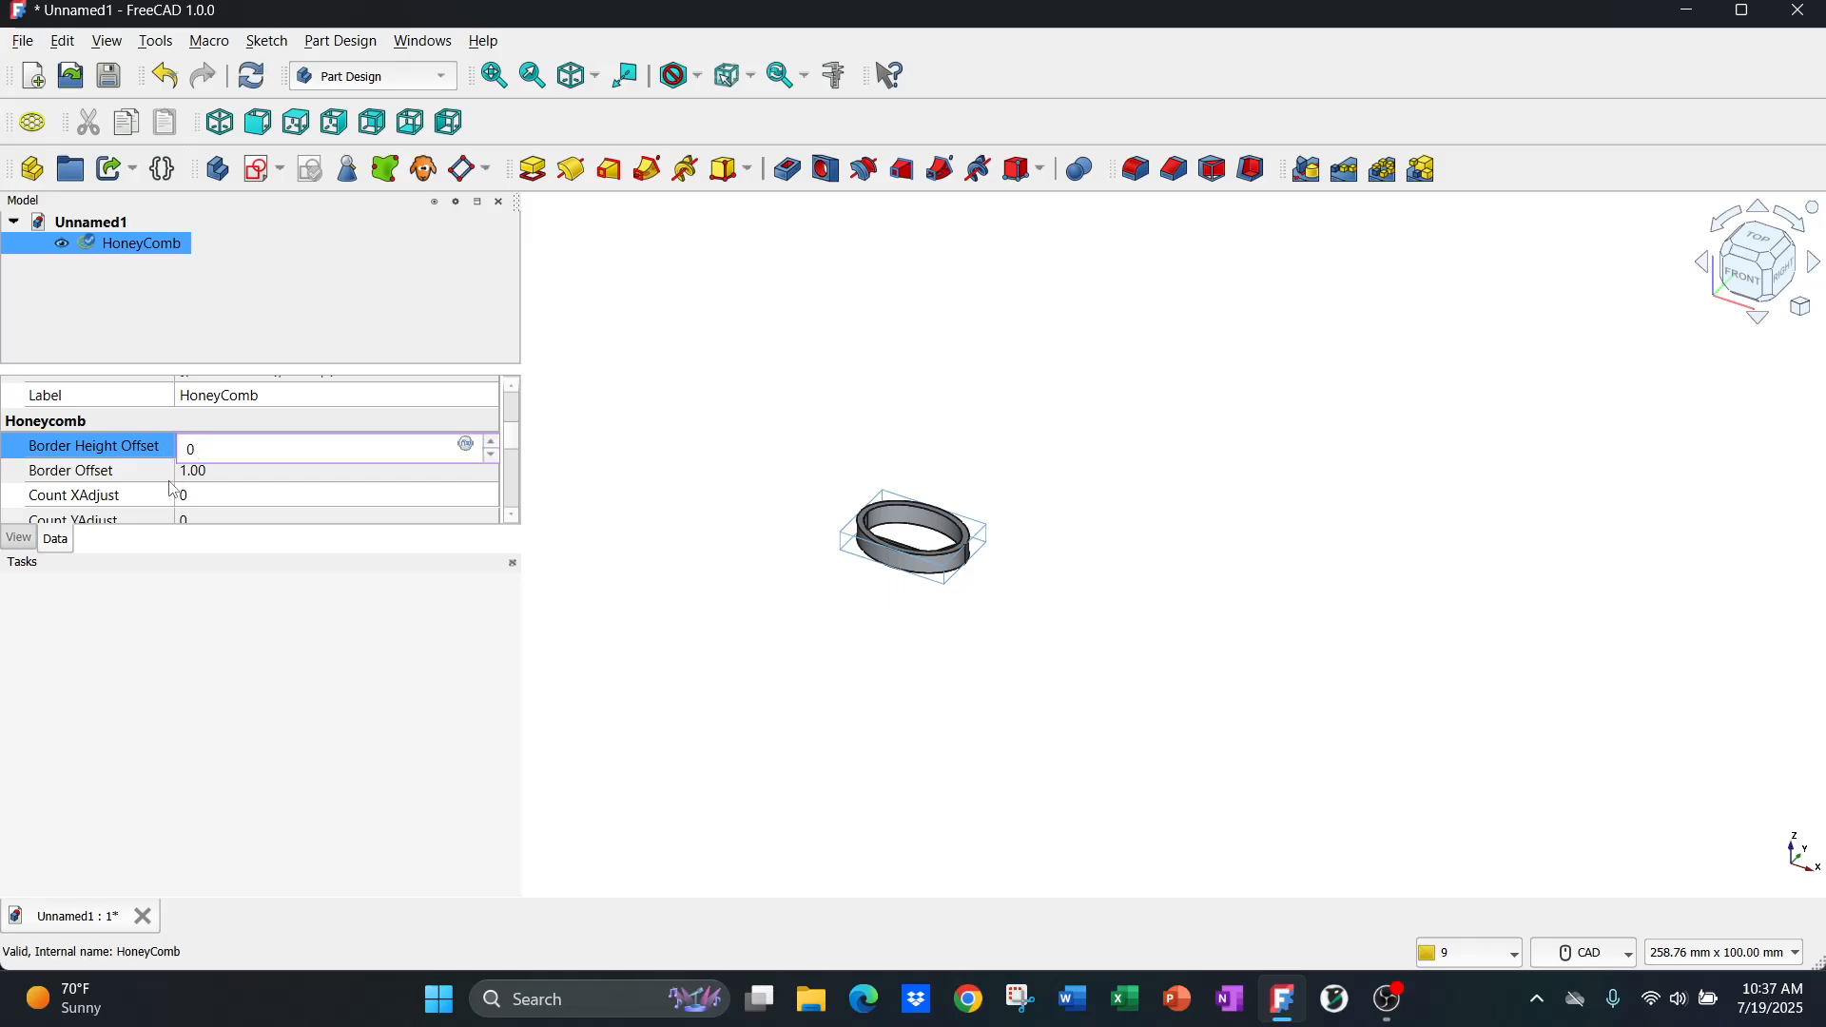
{"action": "key", "text": "Return"}
{"action": "left_click", "coordinate": [249, 471]}
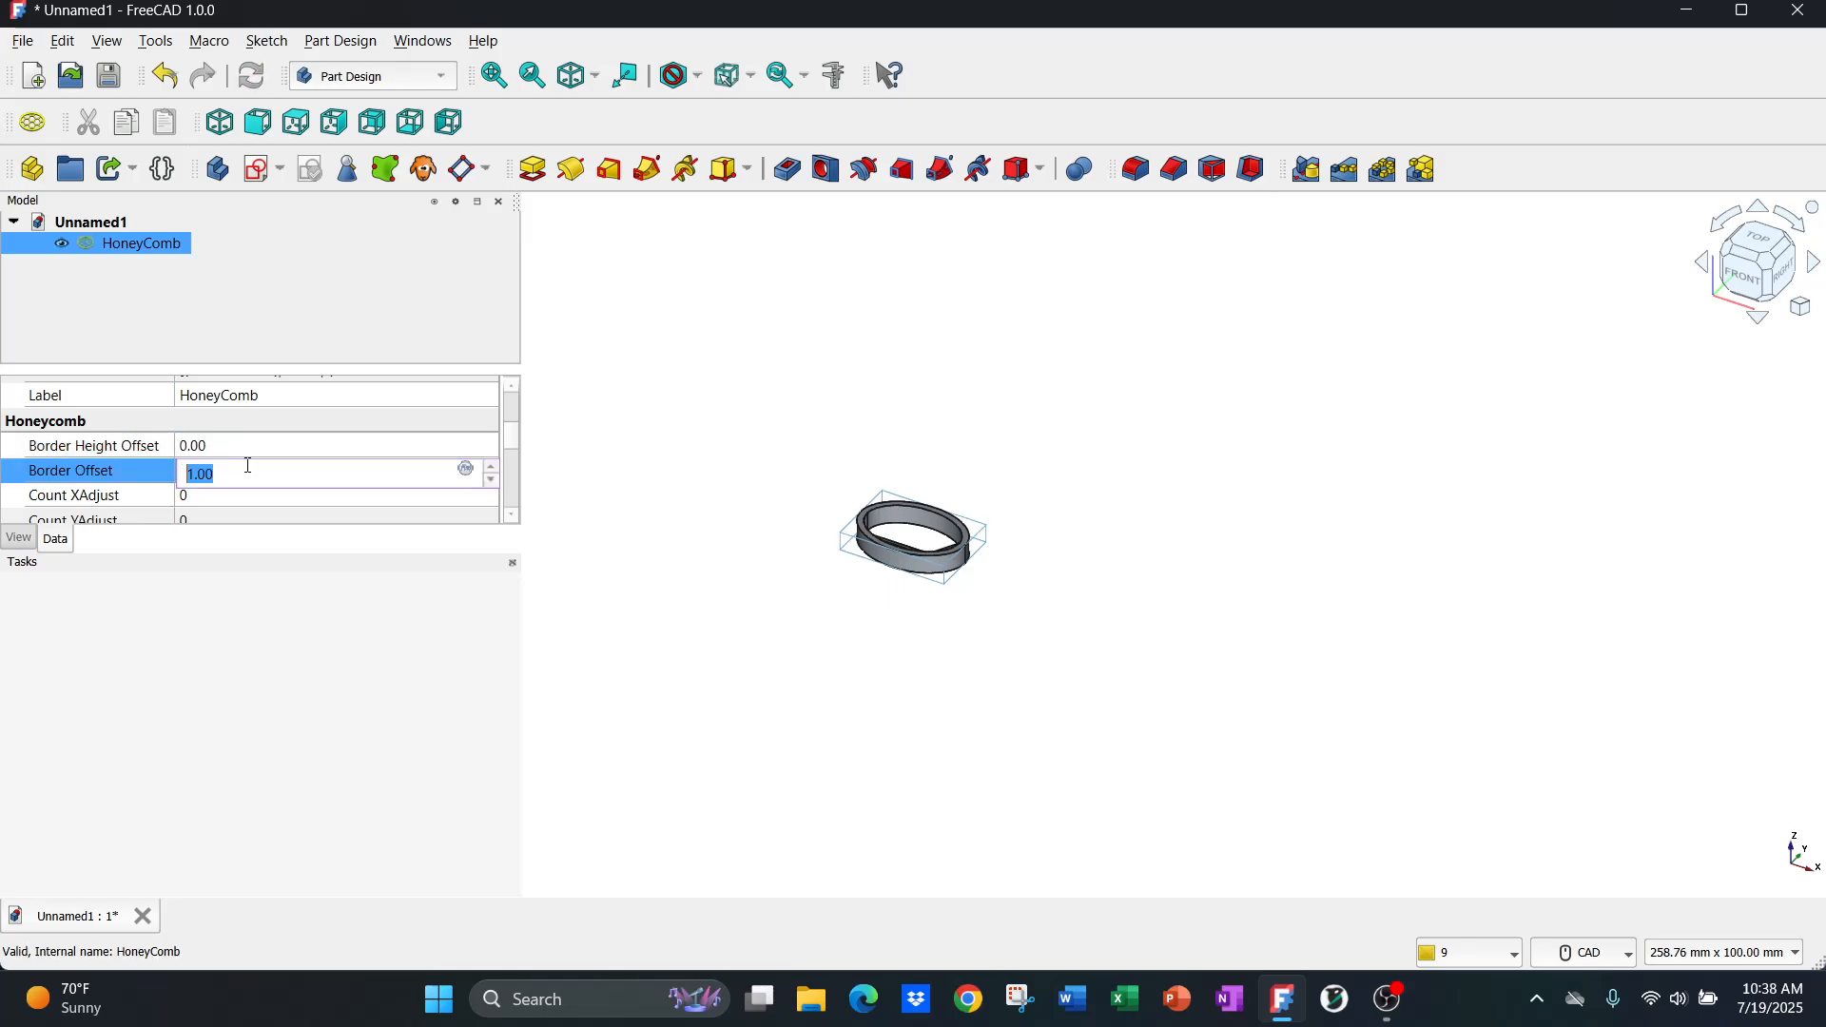
{"action": "type", "text": "0"}
{"action": "key", "text": "Return"}
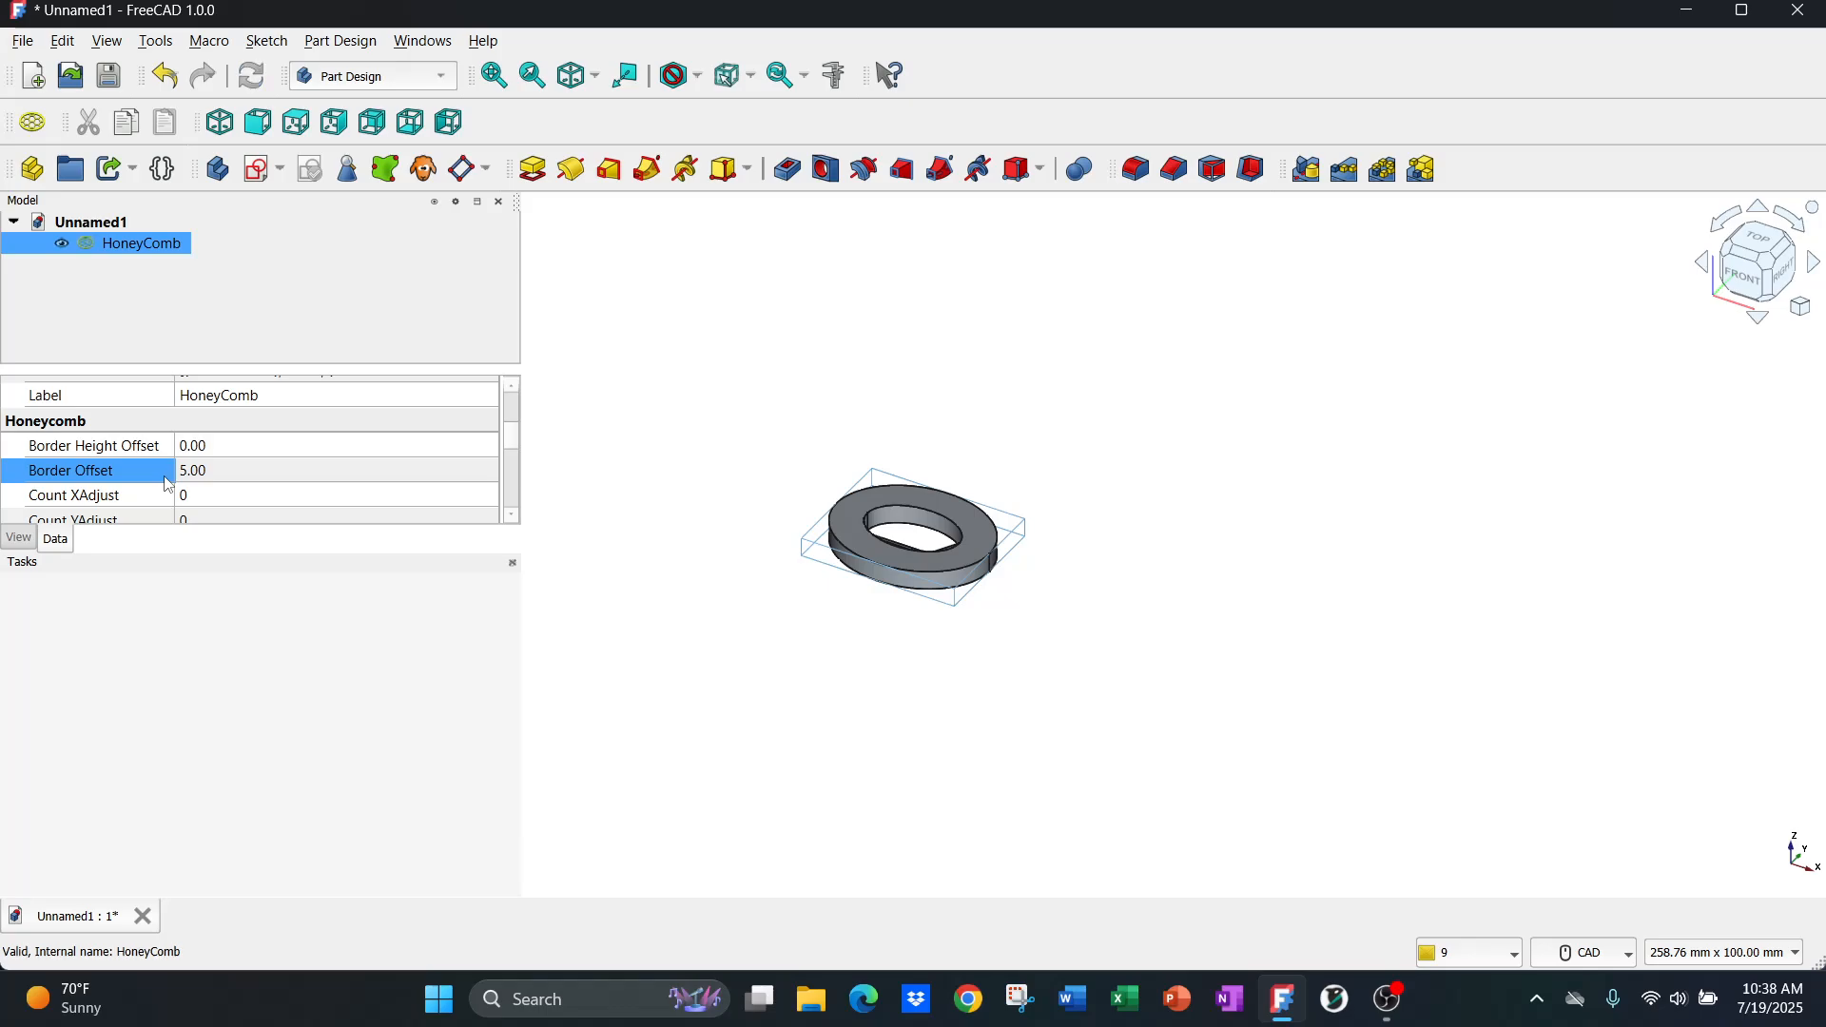
- Set the HoneyComb object's Height to 115
{"action": "scroll", "coordinate": [226, 453], "scroll_direction": "down", "scroll_amount": 2}
{"action": "left_click", "coordinate": [224, 430]}
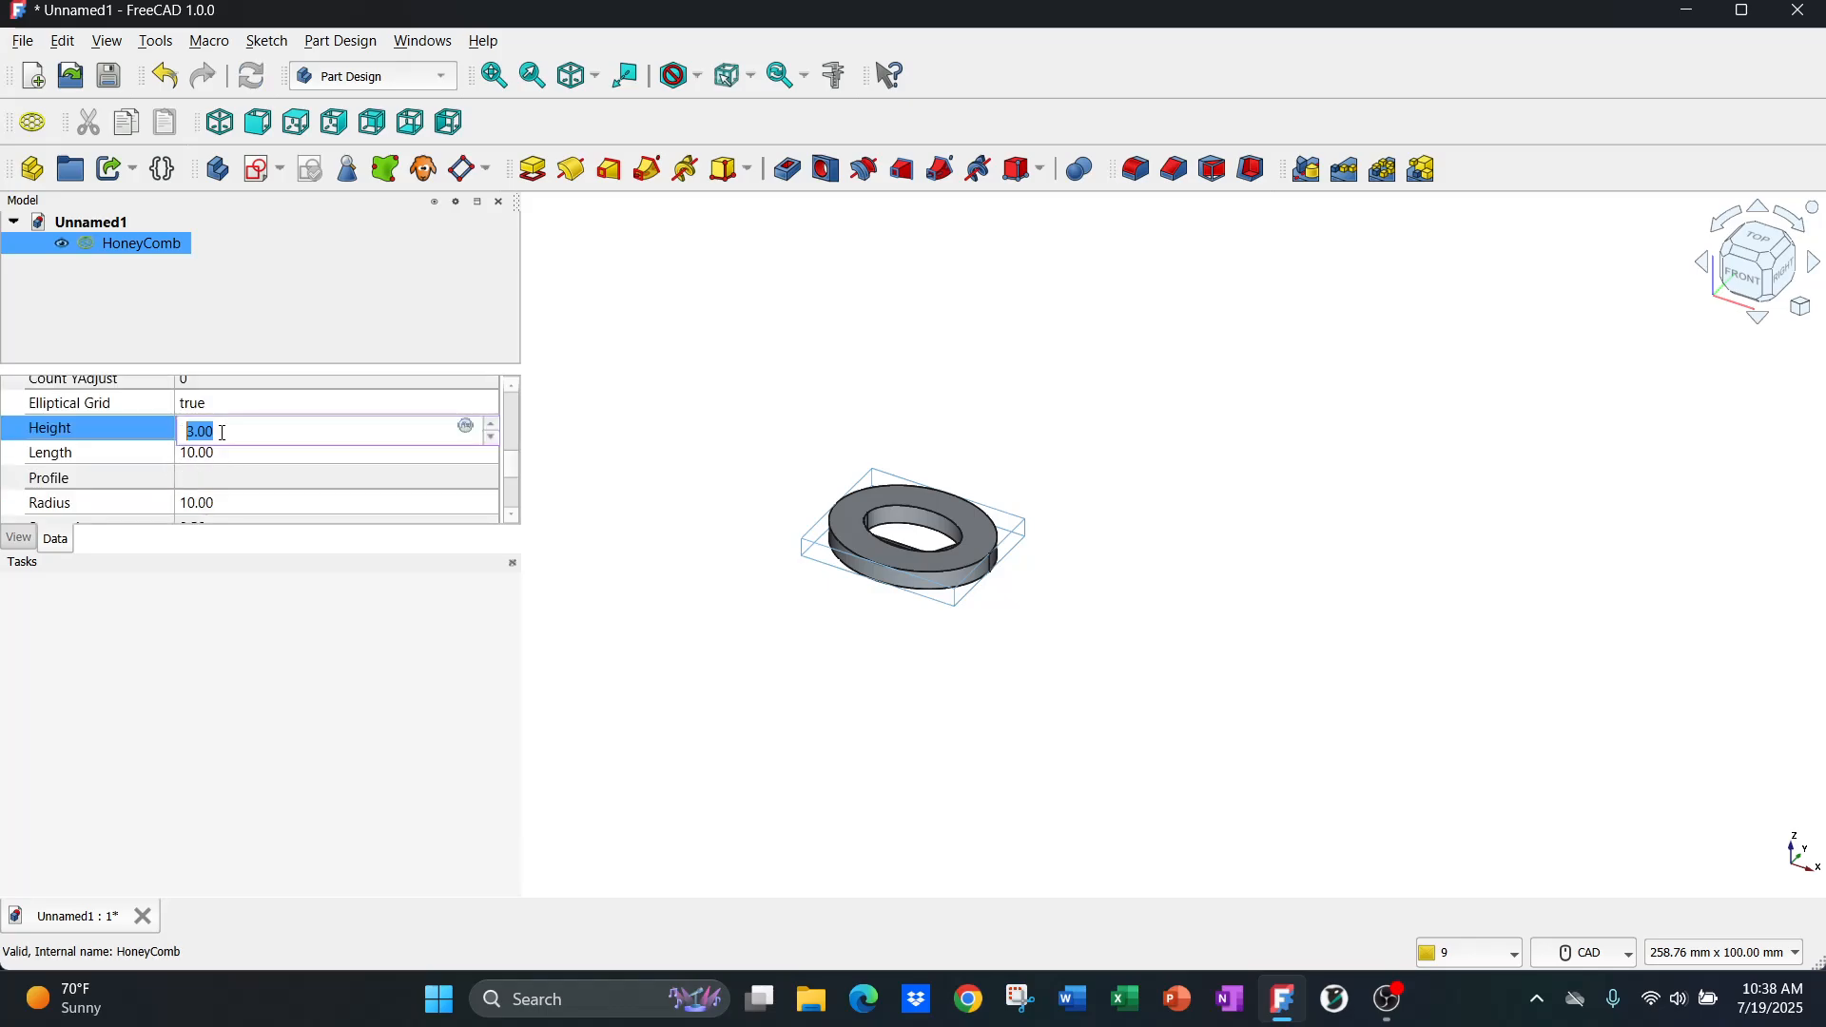
{"action": "type", "text": "115"}
{"action": "key", "text": "Return"}
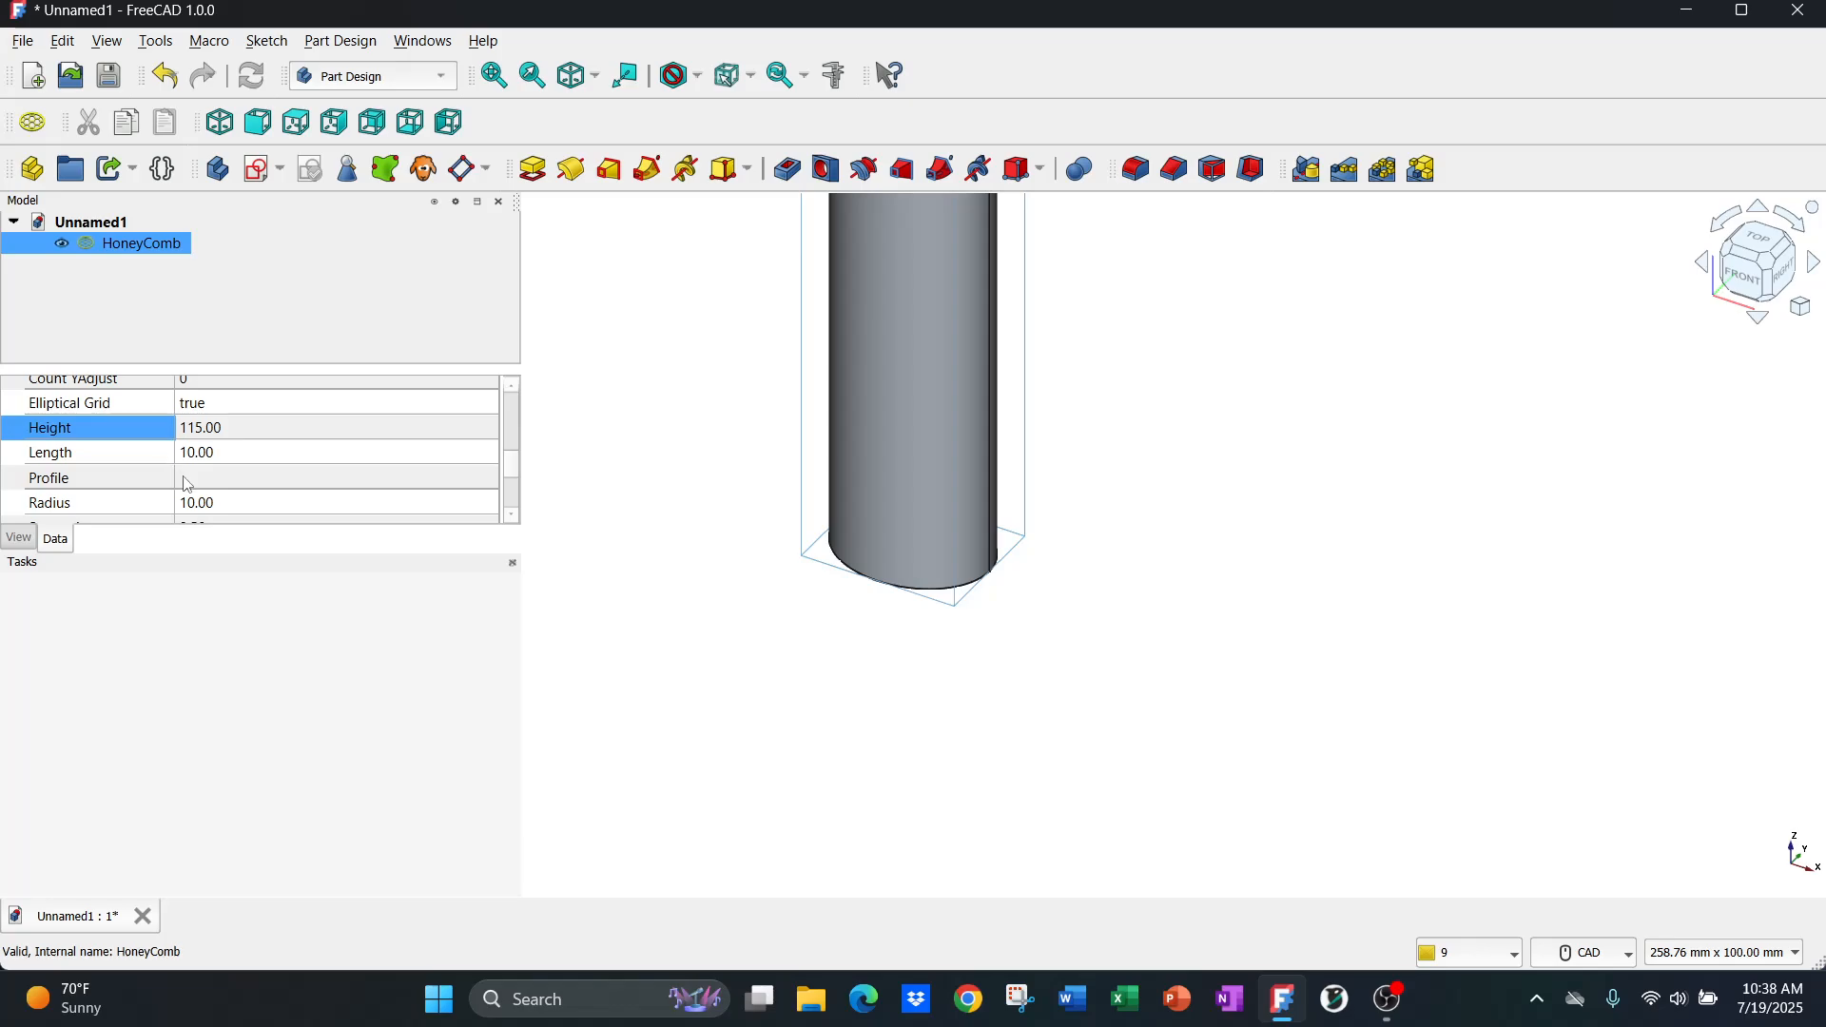
- Correct the HoneyComb object's Height to 48
{"action": "scroll", "coordinate": [234, 455], "scroll_direction": "down", "scroll_amount": 1}
{"action": "scroll", "coordinate": [222, 448], "scroll_direction": "up", "scroll_amount": 1}
{"action": "double_click", "coordinate": [207, 429]}
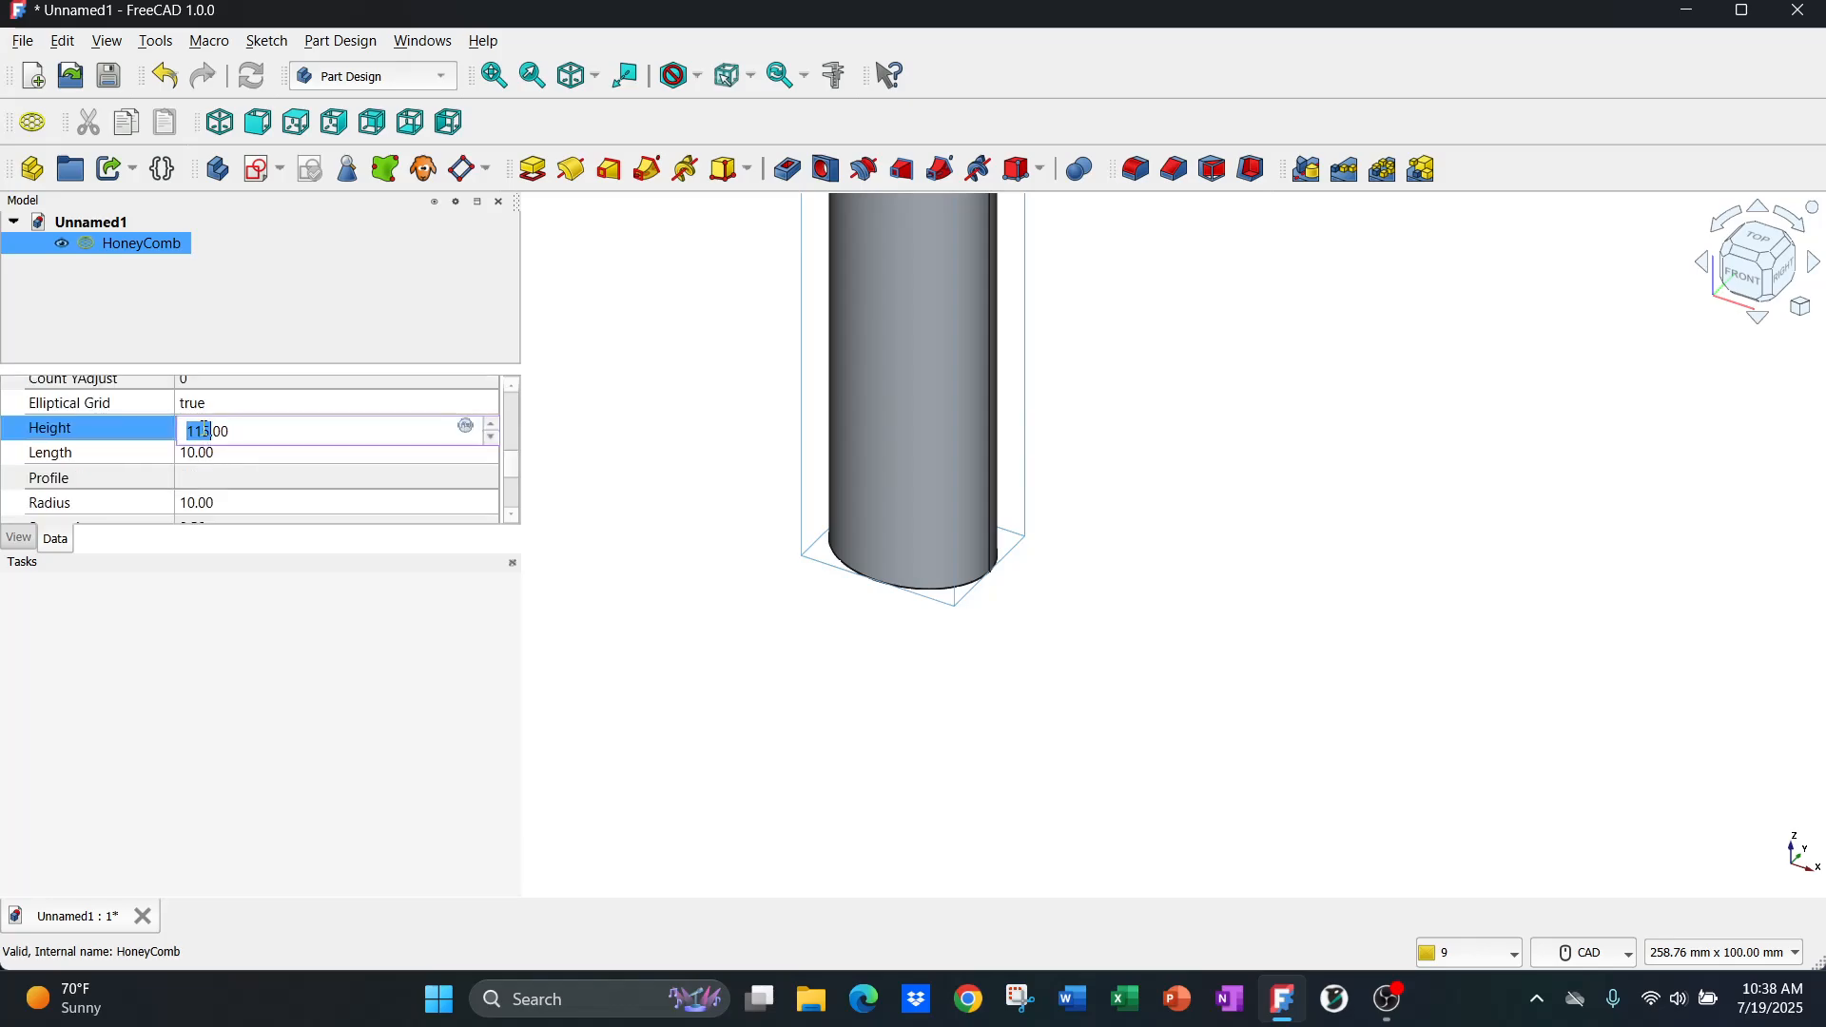
{"action": "triple_click", "coordinate": [236, 431]}
{"action": "type", "text": "48"}
{"action": "key", "text": "Return"}
- Set the HoneyComb object's Length to 115
{"action": "double_click", "coordinate": [238, 457]}
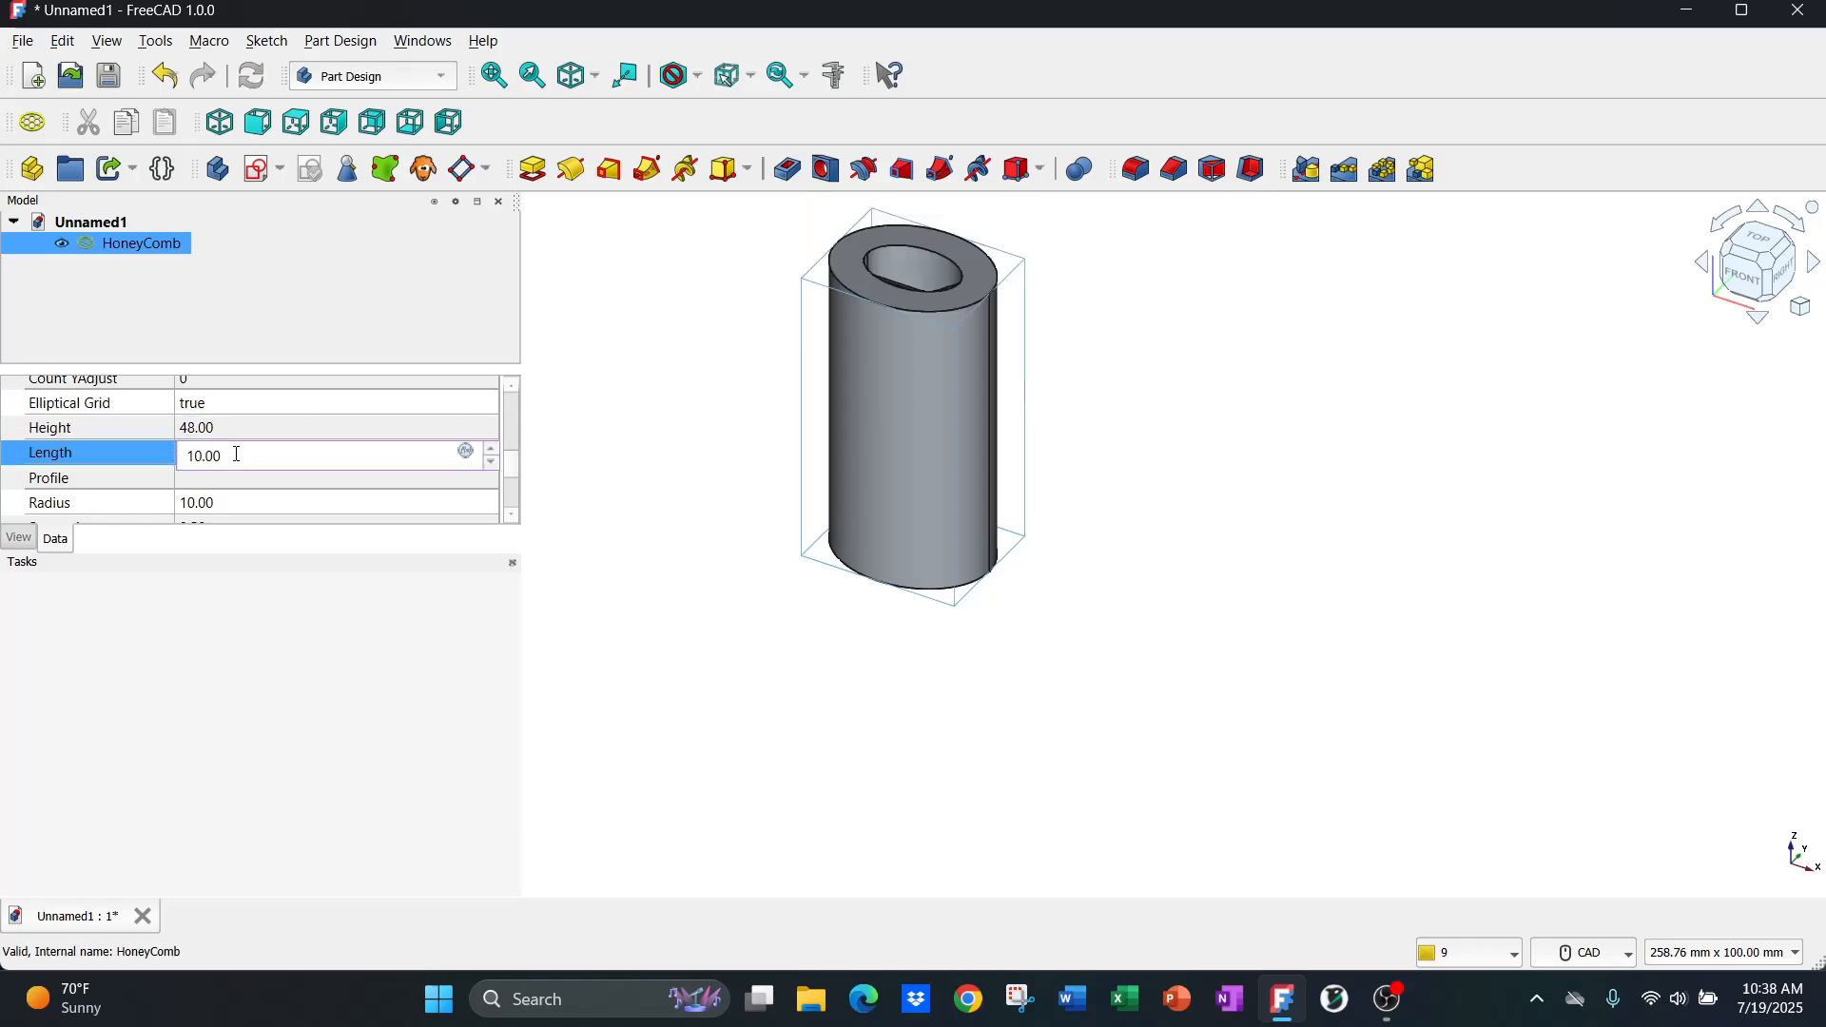
{"action": "type", "text": "115"}
{"action": "key", "text": "Return"}
- Set the HoneyComb object's Width to 115 to make it circular, and inspect the honeycomb from above
{"action": "scroll", "coordinate": [152, 459], "scroll_direction": "down", "scroll_amount": 2}
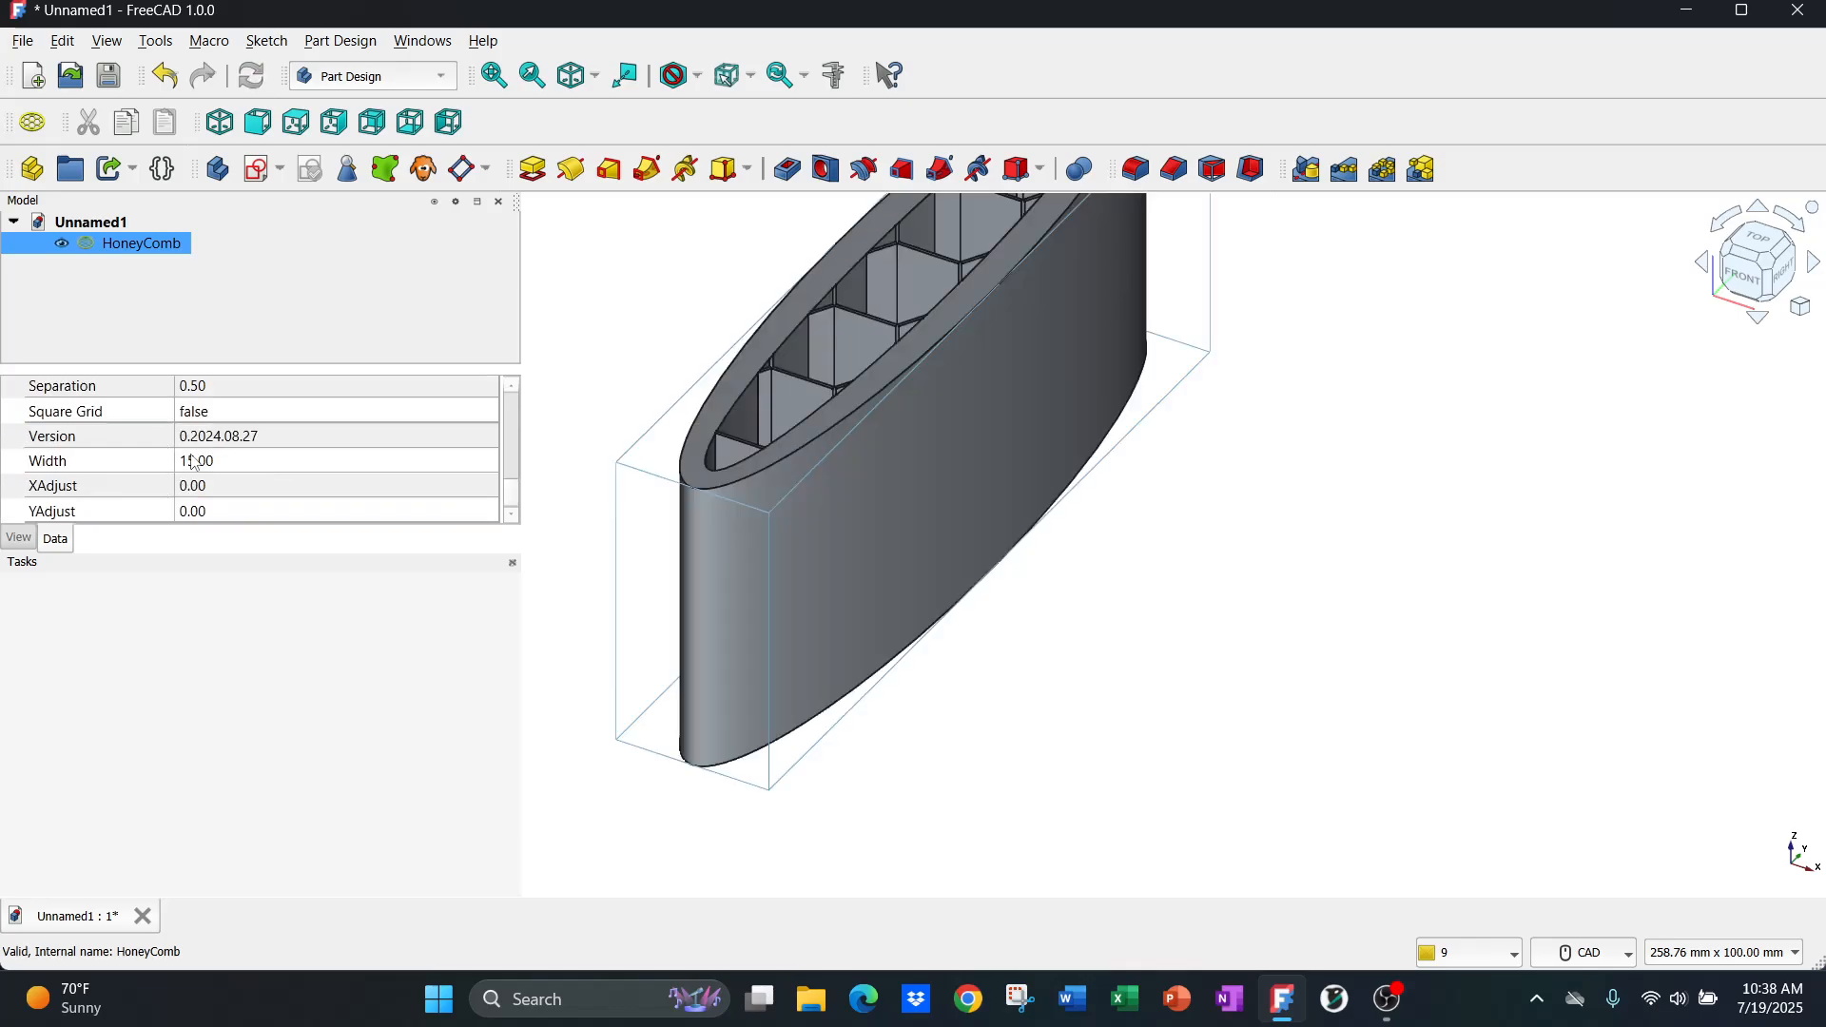
{"action": "double_click", "coordinate": [195, 463]}
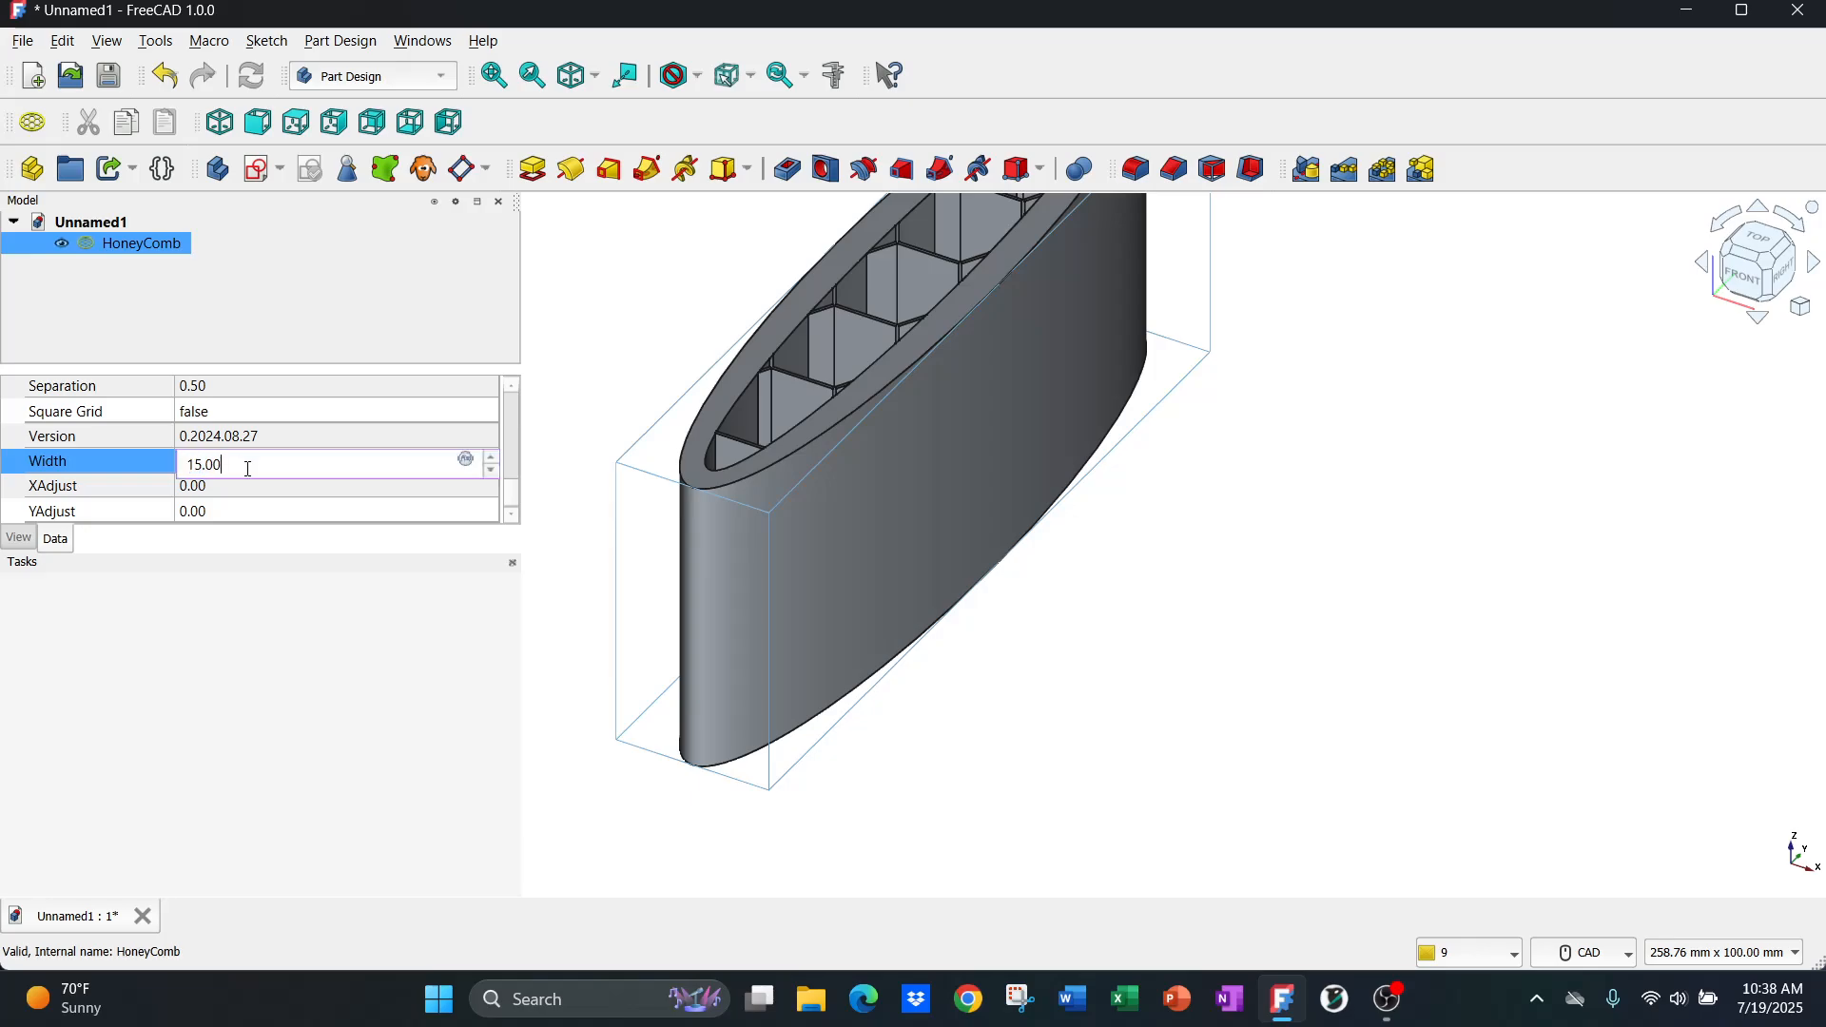
{"action": "type", "text": "115"}
{"action": "key", "text": "Return"}
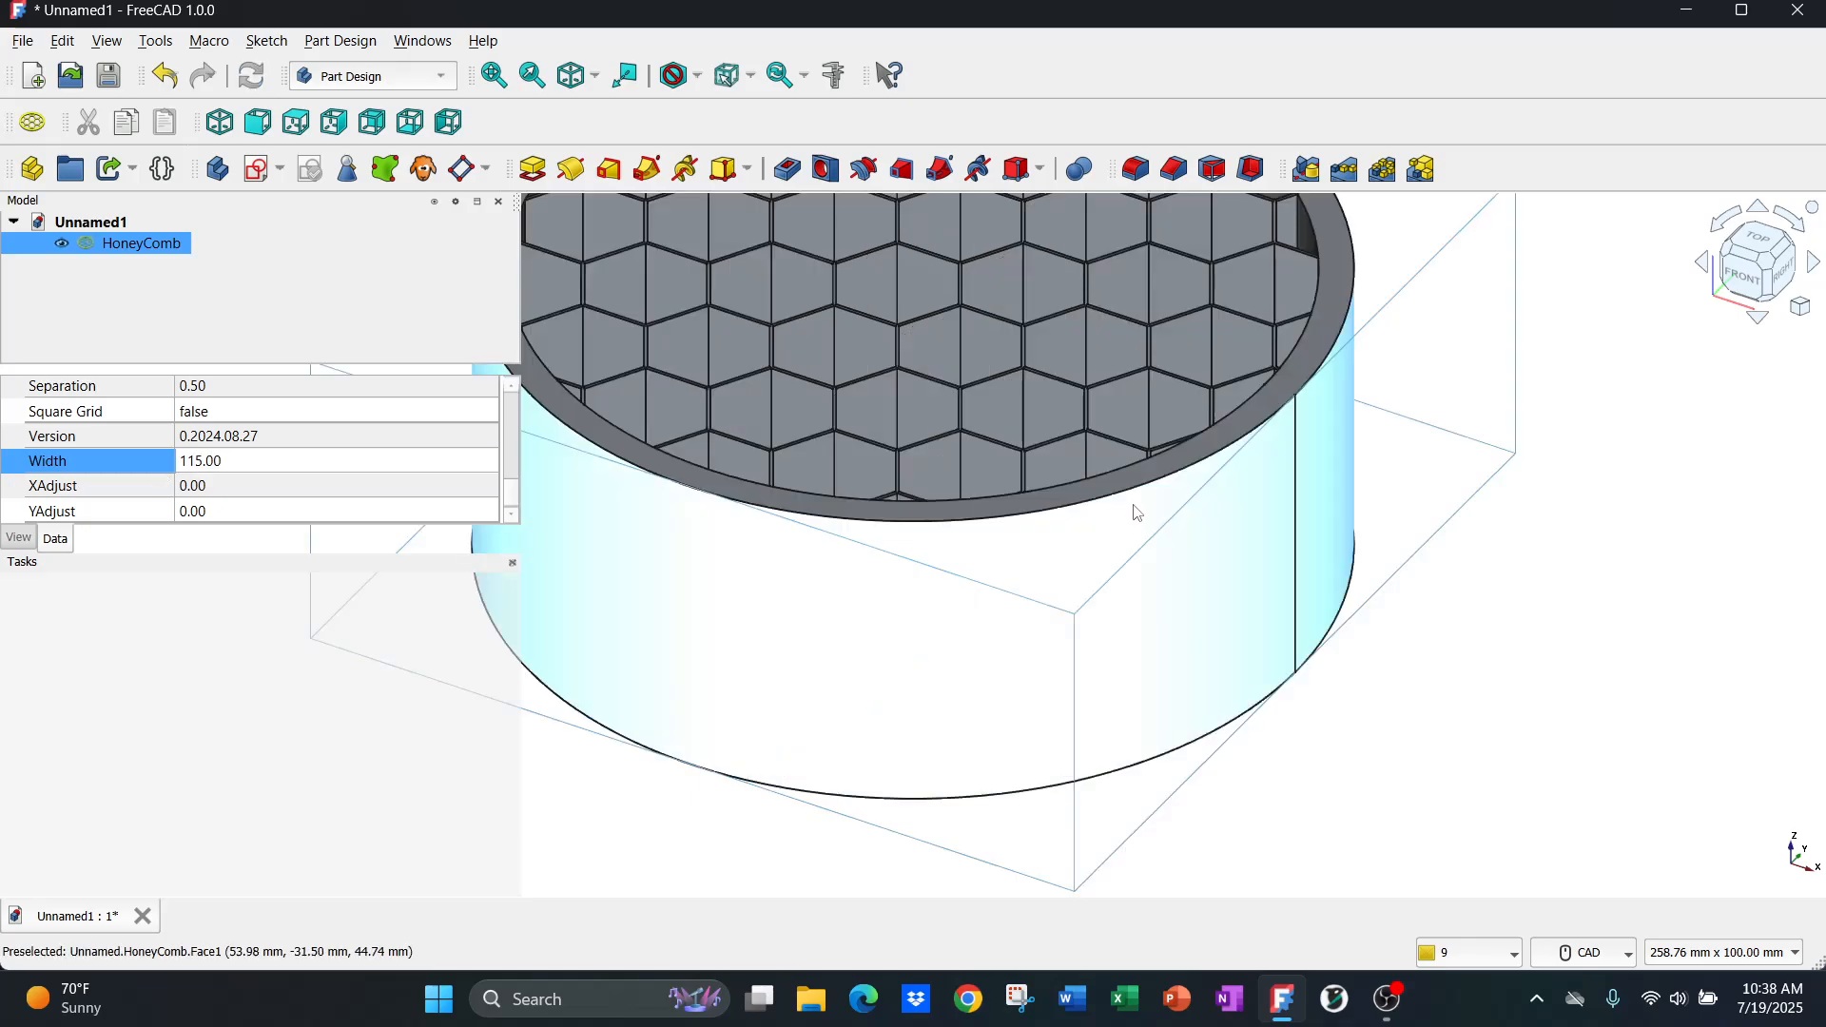
{"action": "scroll", "coordinate": [1131, 512], "scroll_direction": "down", "scroll_amount": 3}
{"action": "middle_click_drag", "start_coordinate": [1050, 468], "coordinate": [1018, 556]}
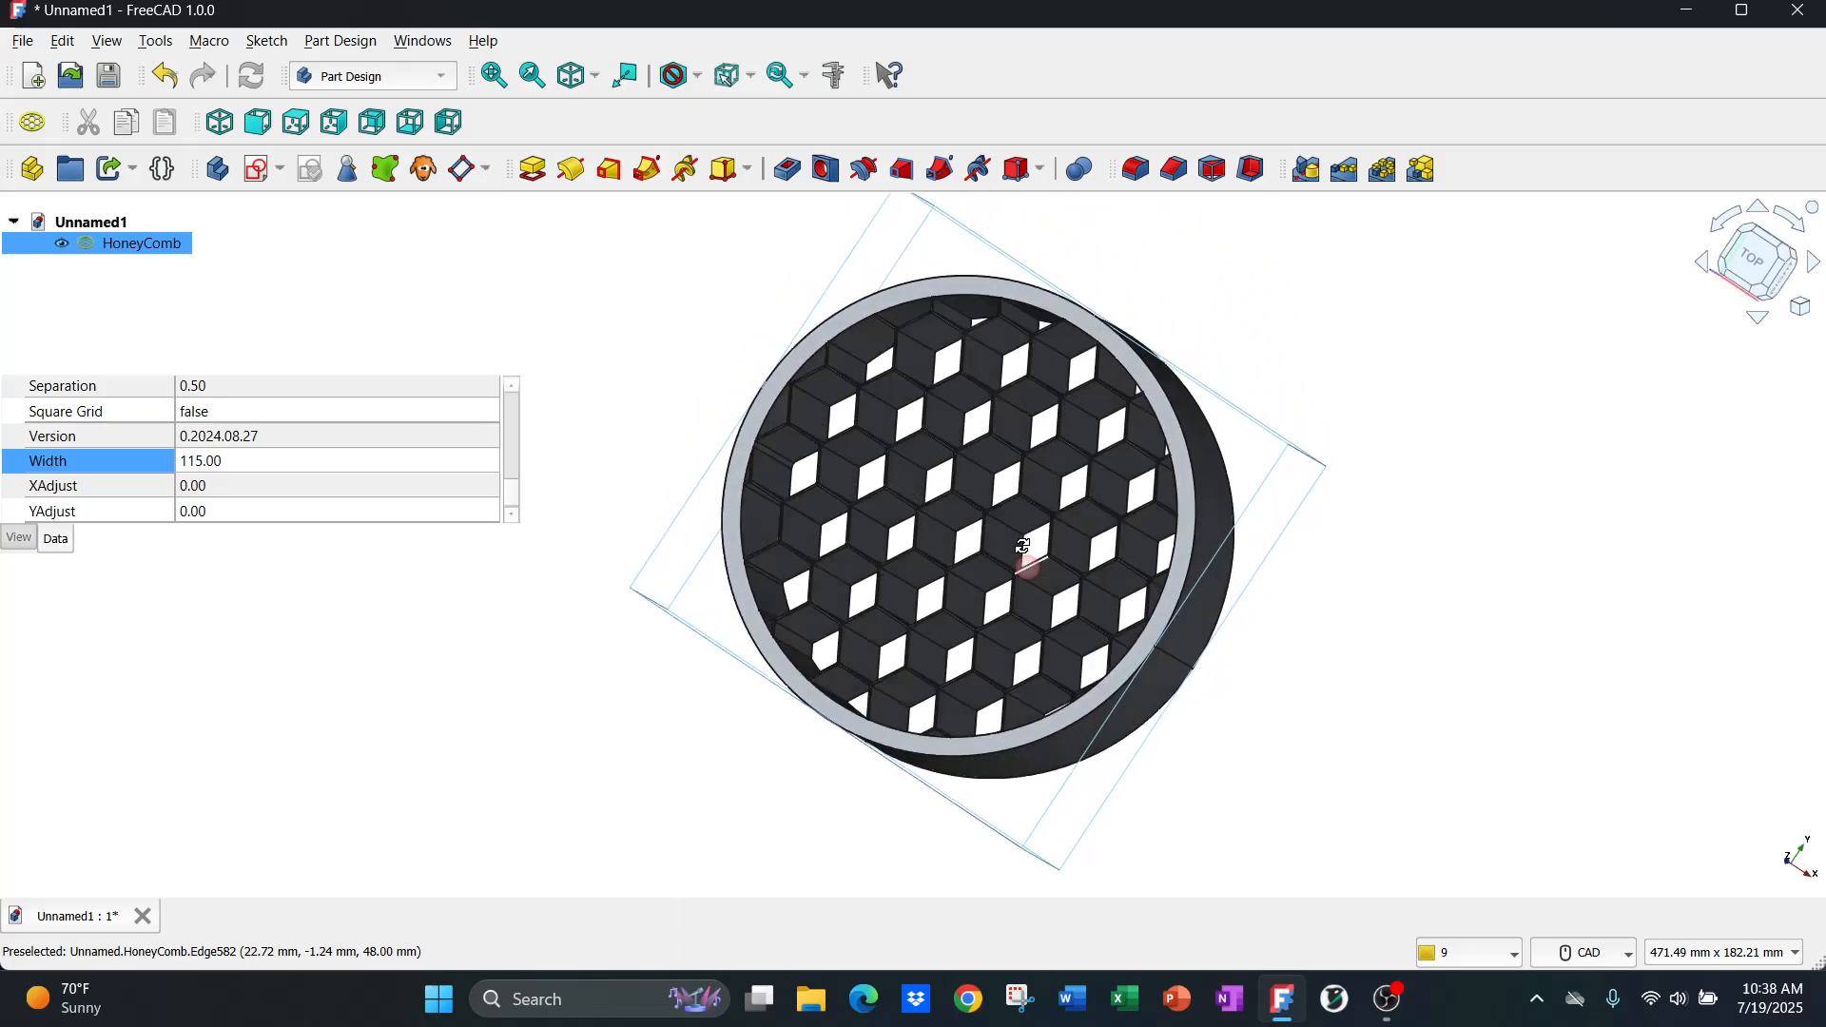
- Review the HoneyComb object's border, grid, size, radius and separation properties and examine the honeycomb's walls from several angles
{"action": "scroll", "coordinate": [256, 451], "scroll_direction": "up", "scroll_amount": 4}
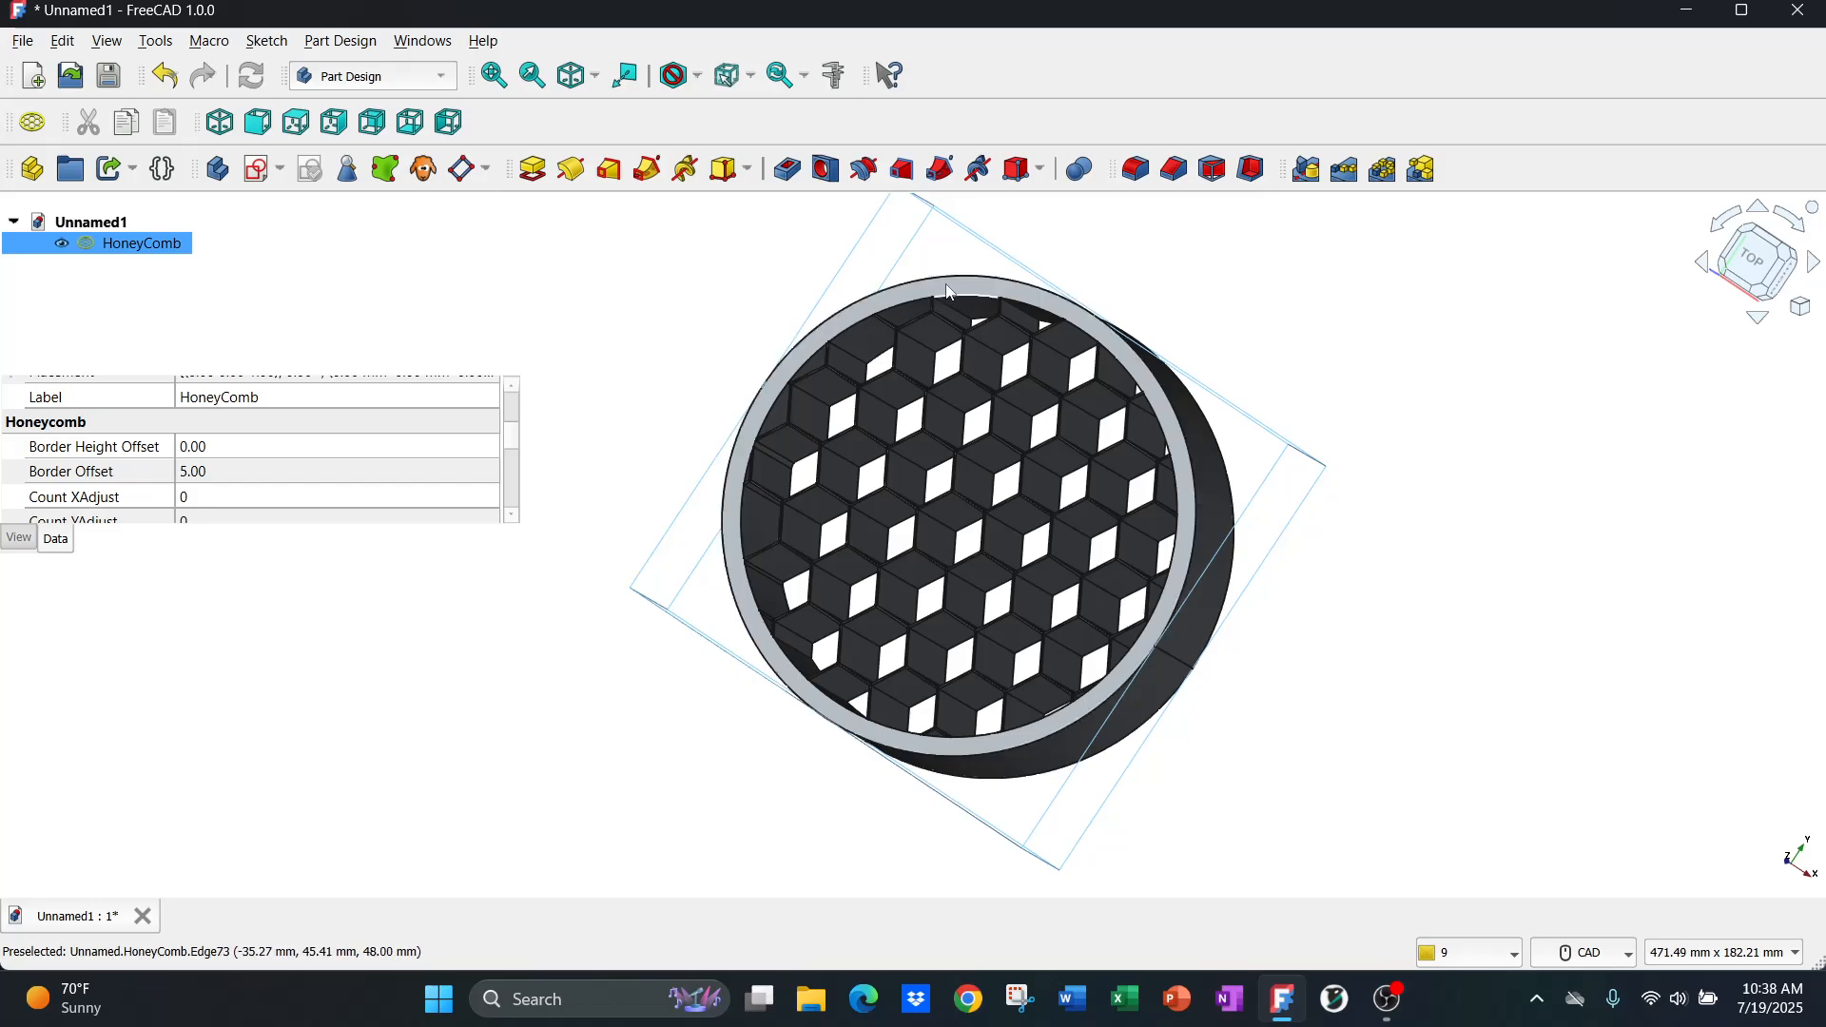
{"action": "scroll", "coordinate": [255, 463], "scroll_direction": "down", "scroll_amount": 1}
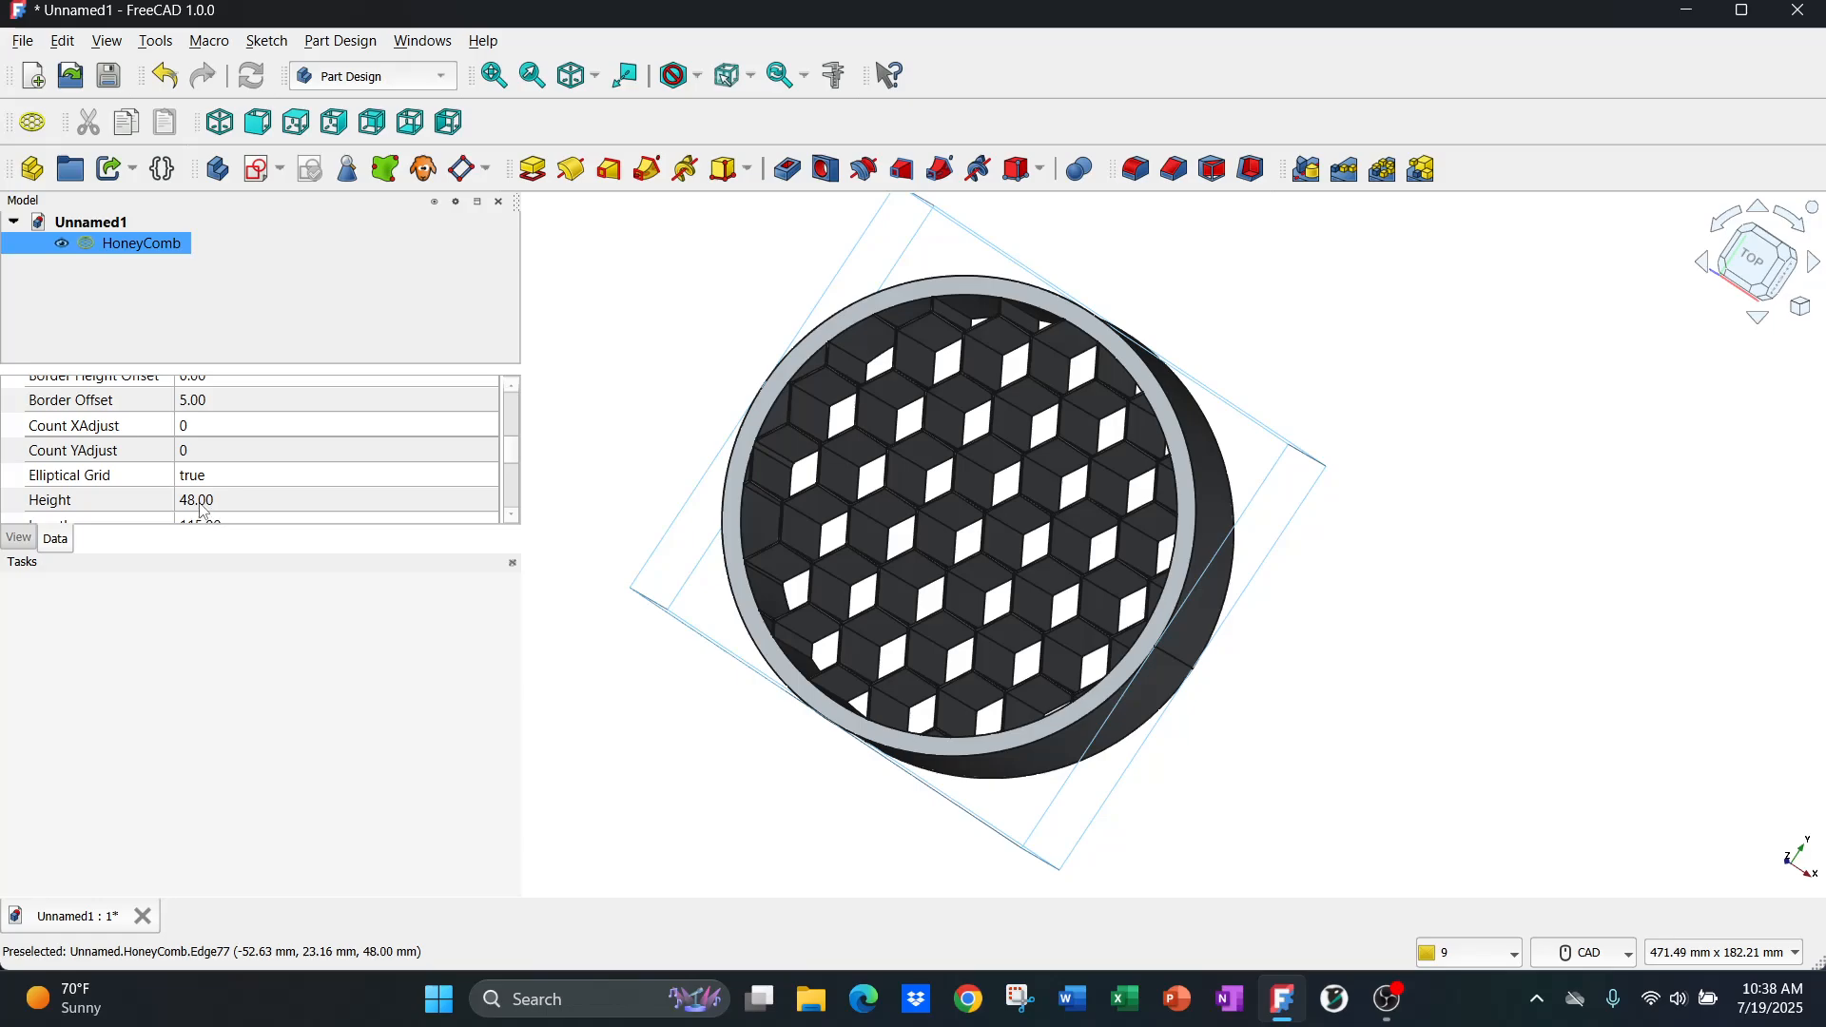
{"action": "mouse_move", "coordinate": [1459, 579]}
{"action": "middle_mouse_down"}
{"action": "mouse_move", "coordinate": [1413, 579]}
{"action": "mouse_move", "coordinate": [1388, 540]}
{"action": "mouse_move", "coordinate": [1540, 533]}
{"action": "mouse_move", "coordinate": [1628, 565]}
{"action": "middle_mouse_up"}
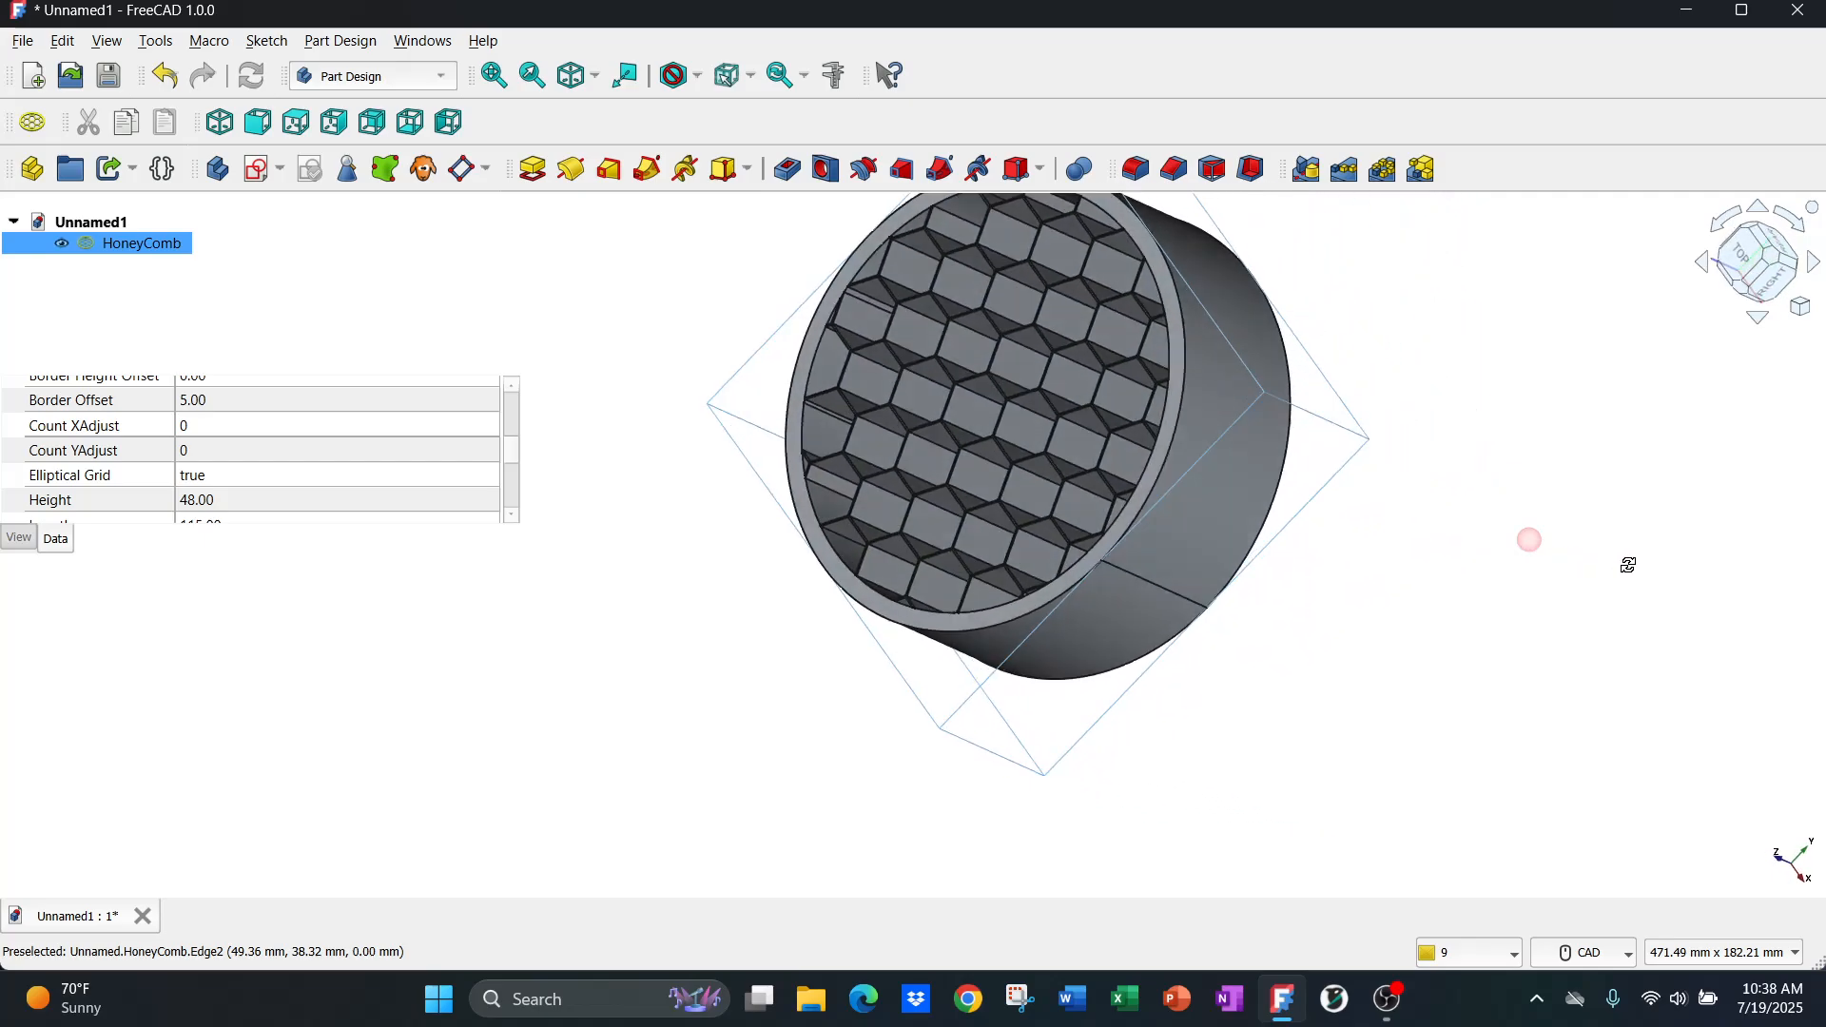
{"action": "scroll", "coordinate": [1628, 565], "scroll_direction": "down", "scroll_amount": 1}
{"action": "mouse_move", "coordinate": [1038, 532]}
{"action": "middle_mouse_down"}
{"action": "mouse_move", "coordinate": [1093, 546]}
{"action": "mouse_move", "coordinate": [1373, 522]}
{"action": "mouse_move", "coordinate": [1180, 578]}
{"action": "mouse_move", "coordinate": [1490, 419]}
{"action": "mouse_move", "coordinate": [1508, 436]}
{"action": "mouse_move", "coordinate": [1357, 461]}
{"action": "mouse_move", "coordinate": [1410, 458]}
{"action": "mouse_move", "coordinate": [1287, 416]}
{"action": "middle_mouse_up"}
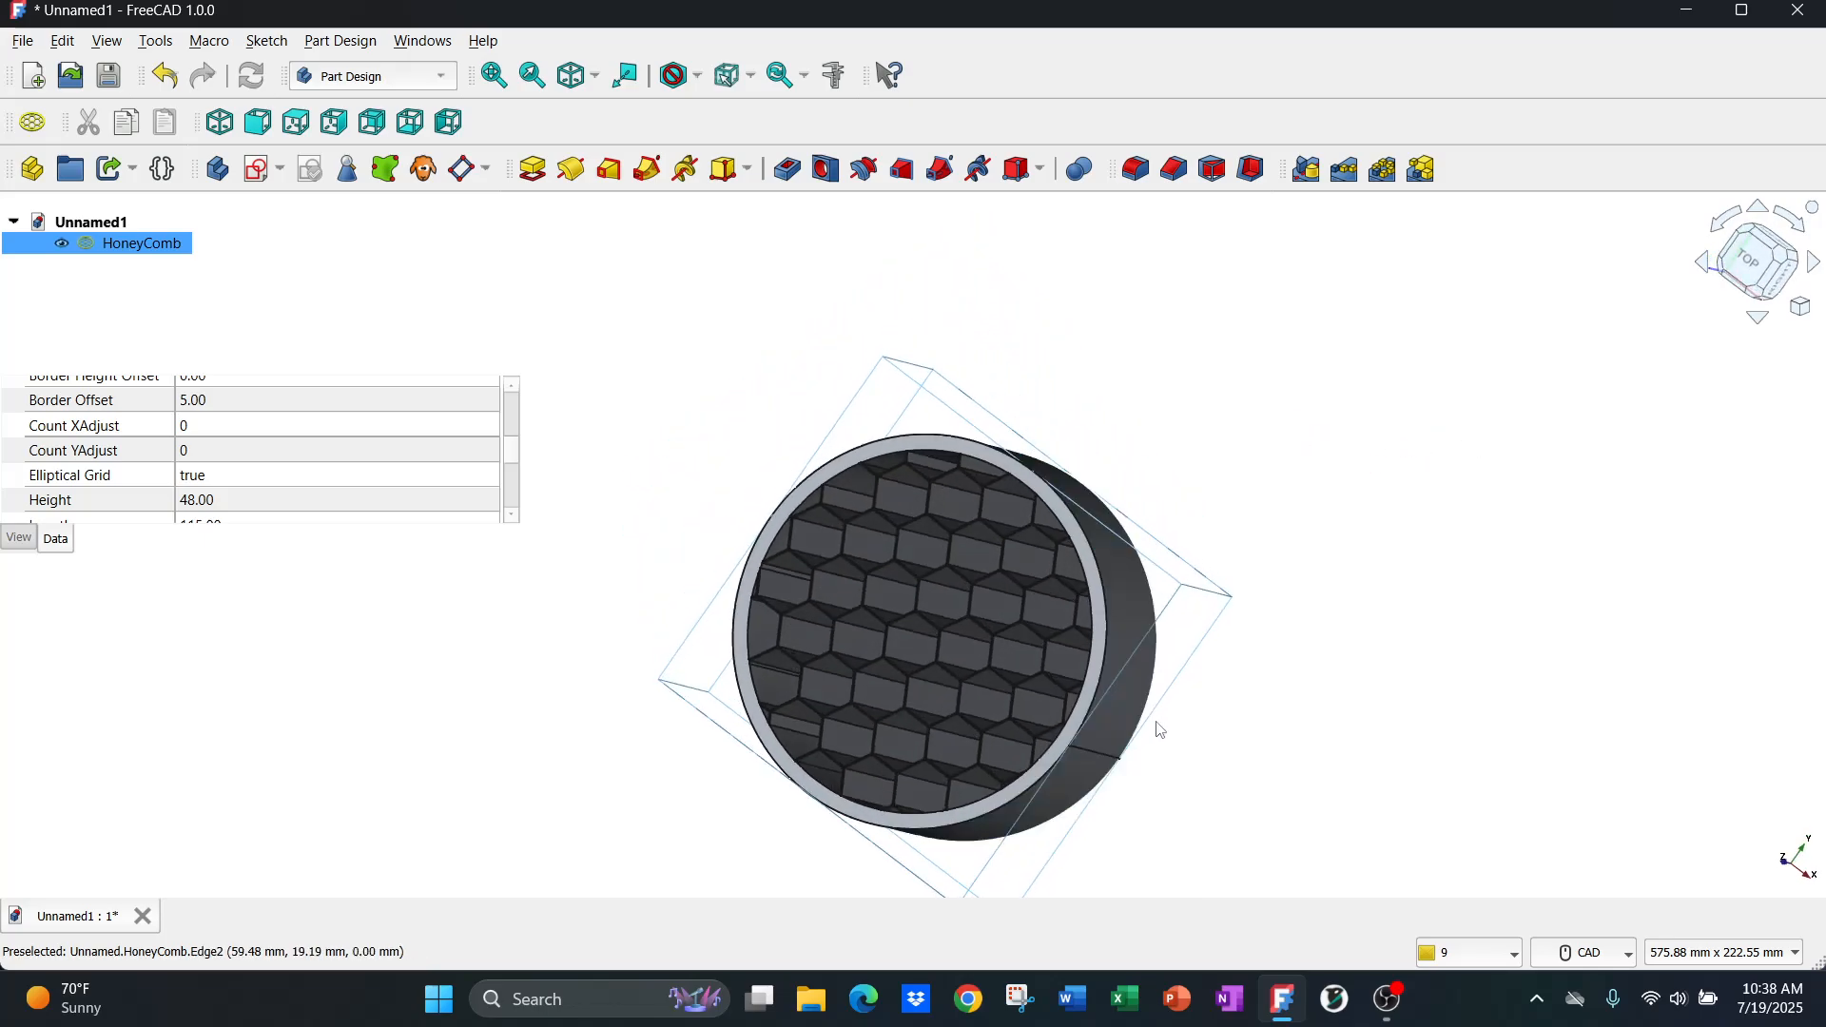
{"action": "middle_click_drag", "start_coordinate": [1167, 772], "coordinate": [1284, 656]}
{"action": "scroll", "coordinate": [1350, 571], "scroll_direction": "down", "scroll_amount": 1}
{"action": "scroll", "coordinate": [1279, 683], "scroll_direction": "up", "scroll_amount": 1}
{"action": "scroll", "coordinate": [1281, 683], "scroll_direction": "up", "scroll_amount": 1}
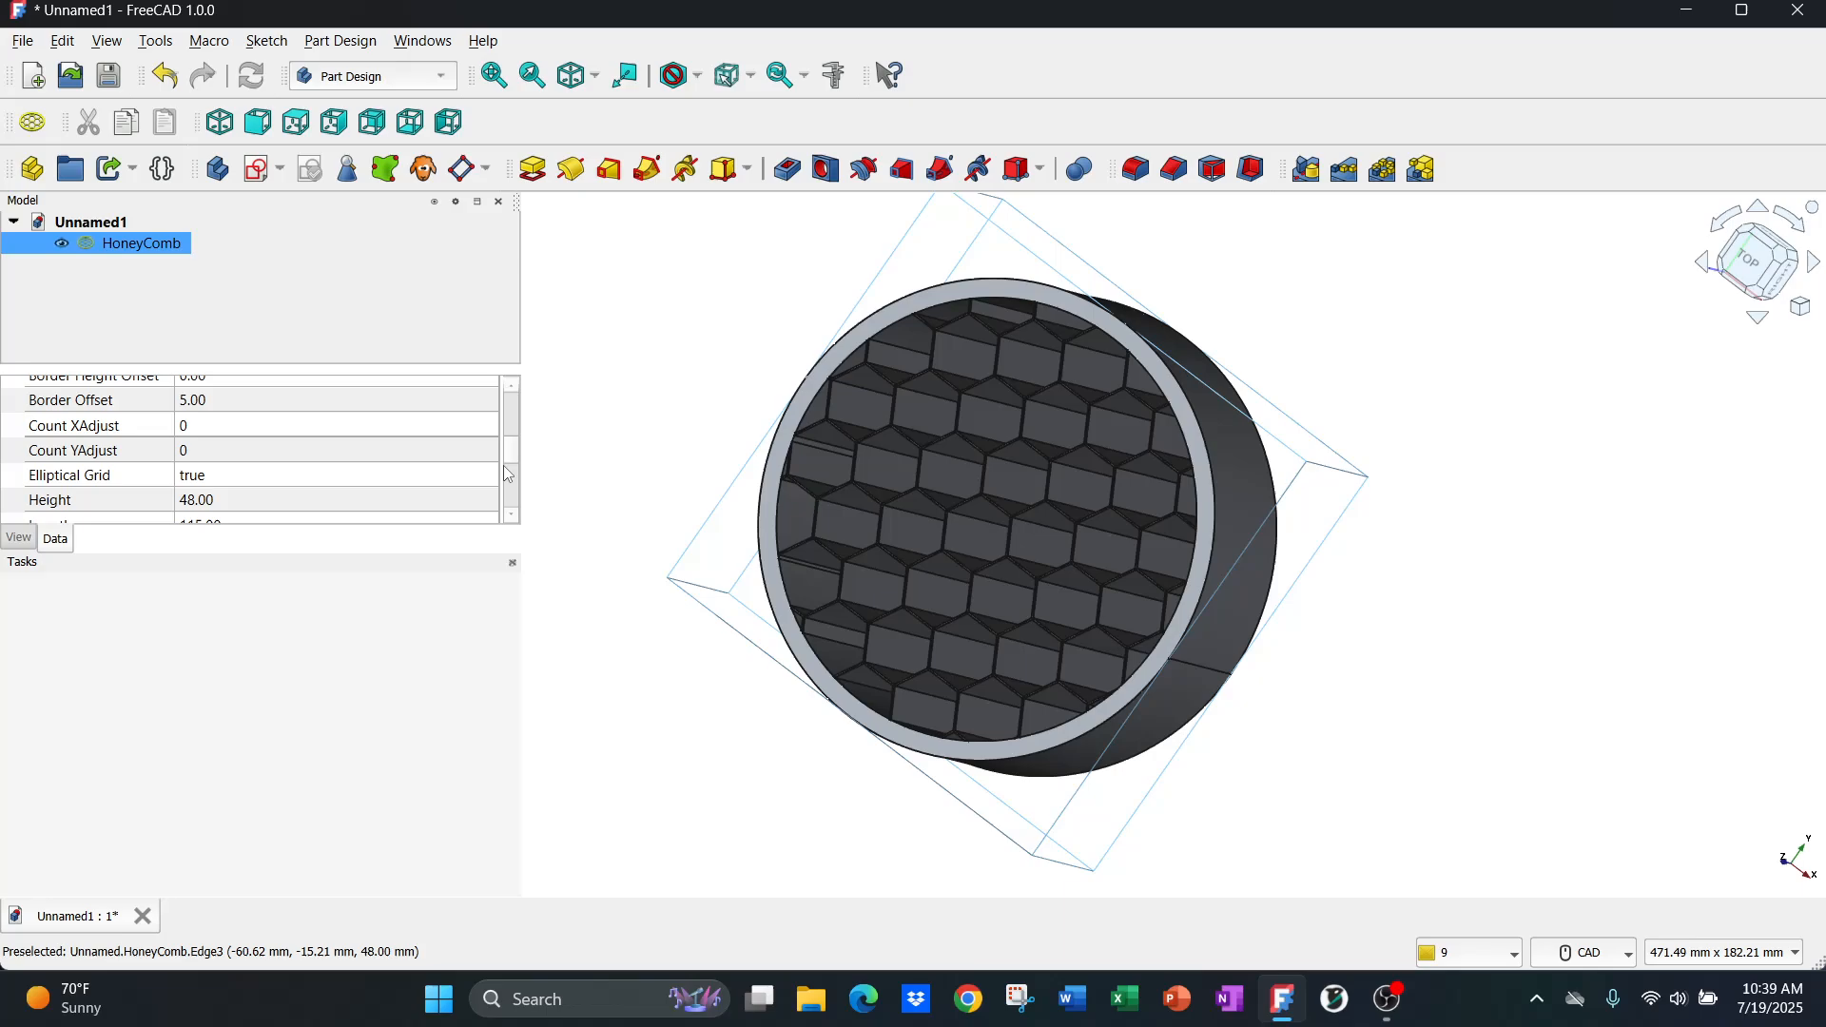
{"action": "scroll", "coordinate": [516, 458], "scroll_direction": "down", "scroll_amount": 1}
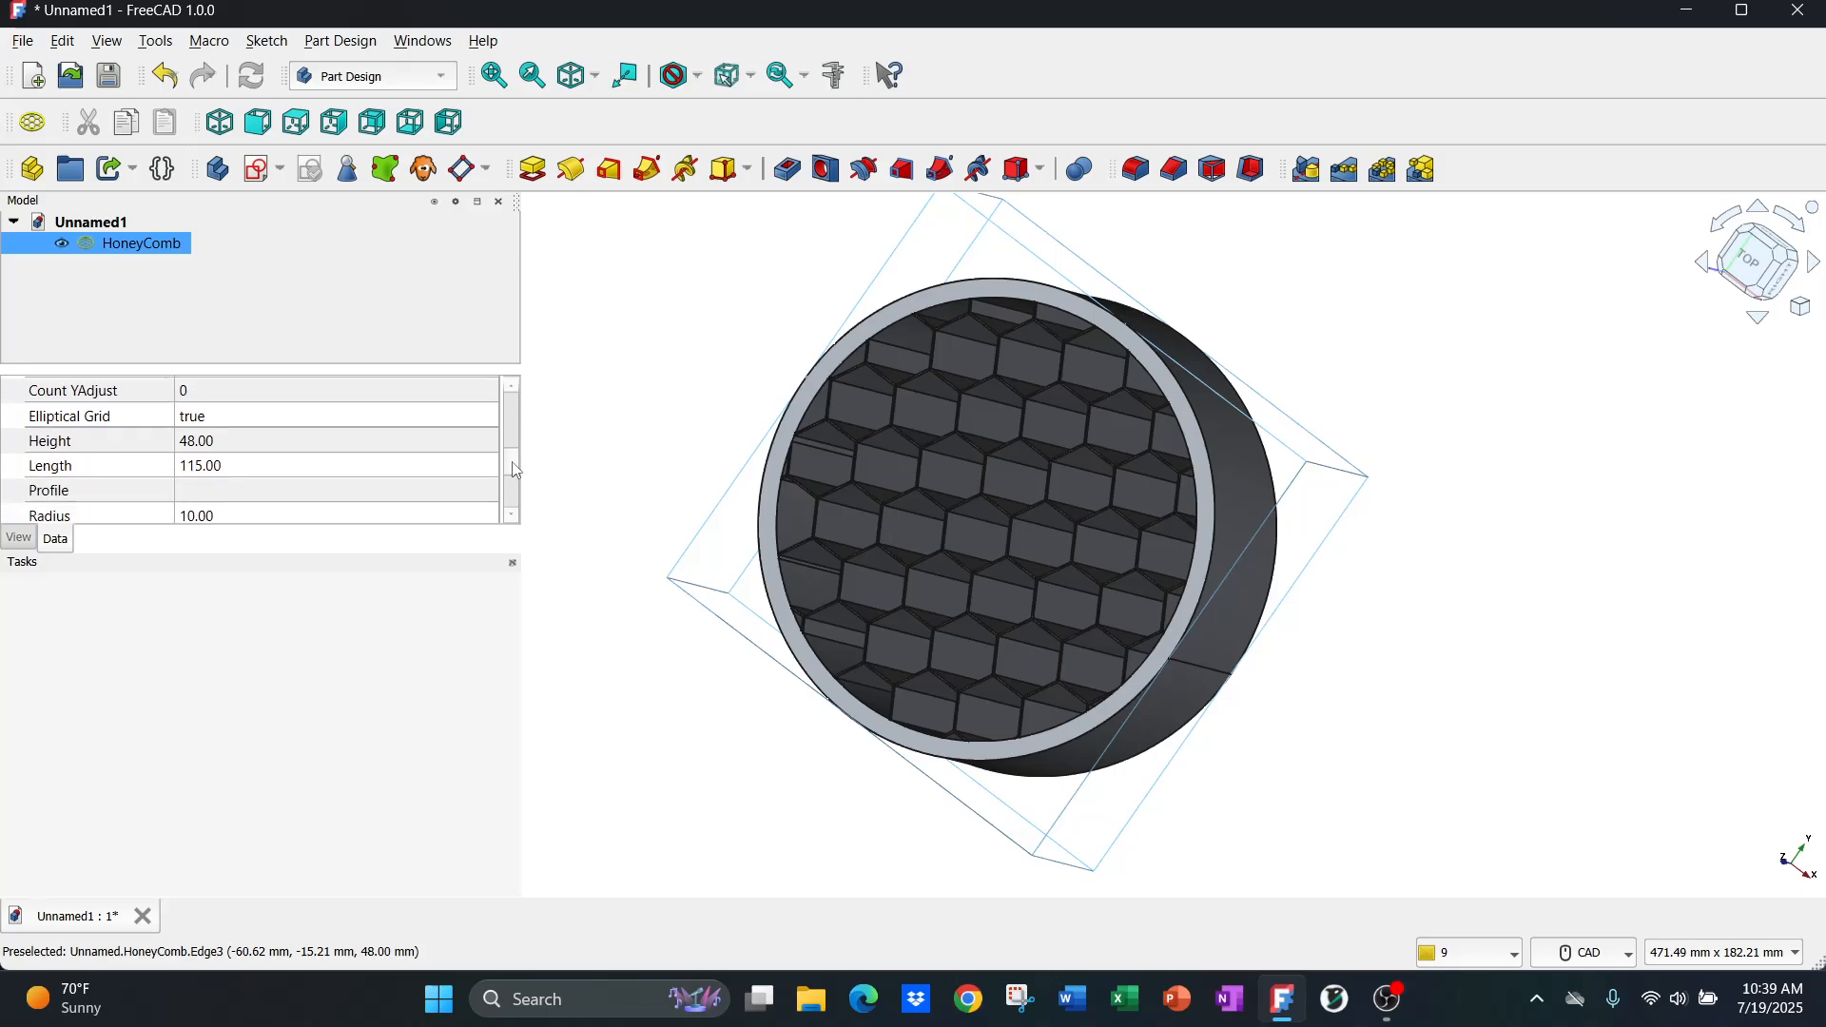
{"action": "left_click_drag", "start_coordinate": [514, 457], "coordinate": [512, 481]}
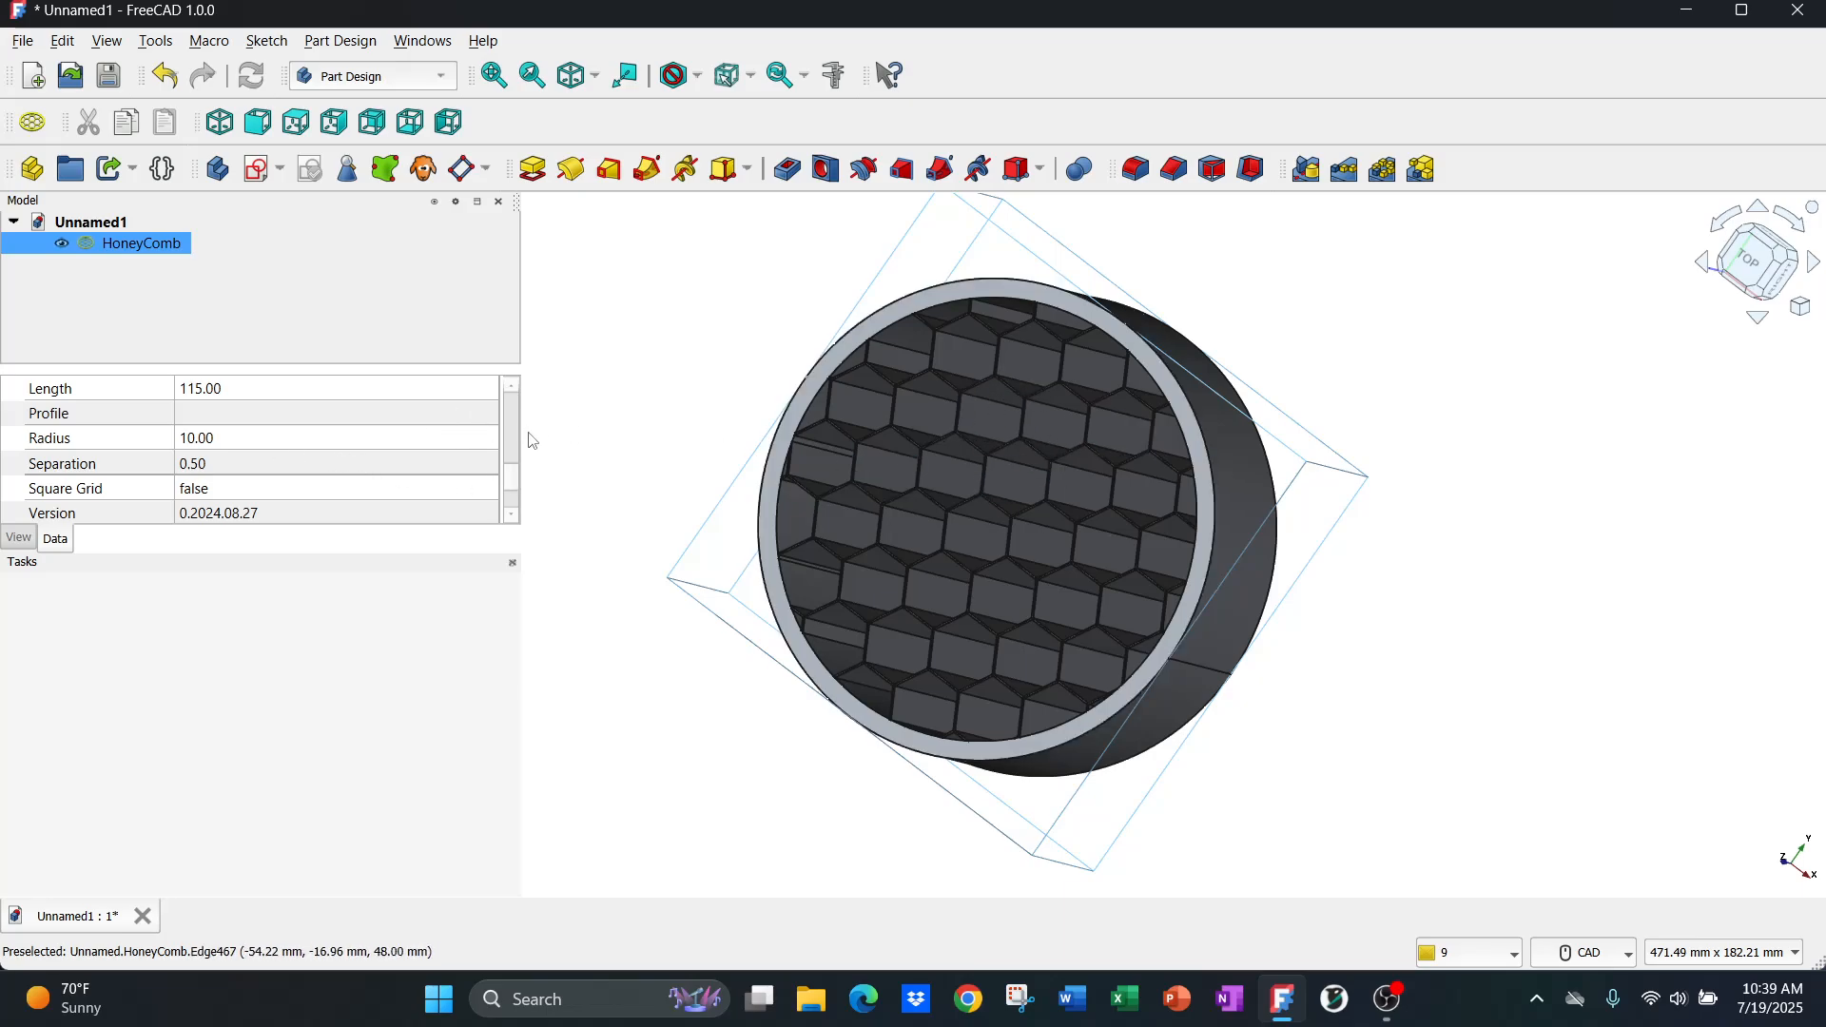
{"action": "left_click", "coordinate": [598, 428]}
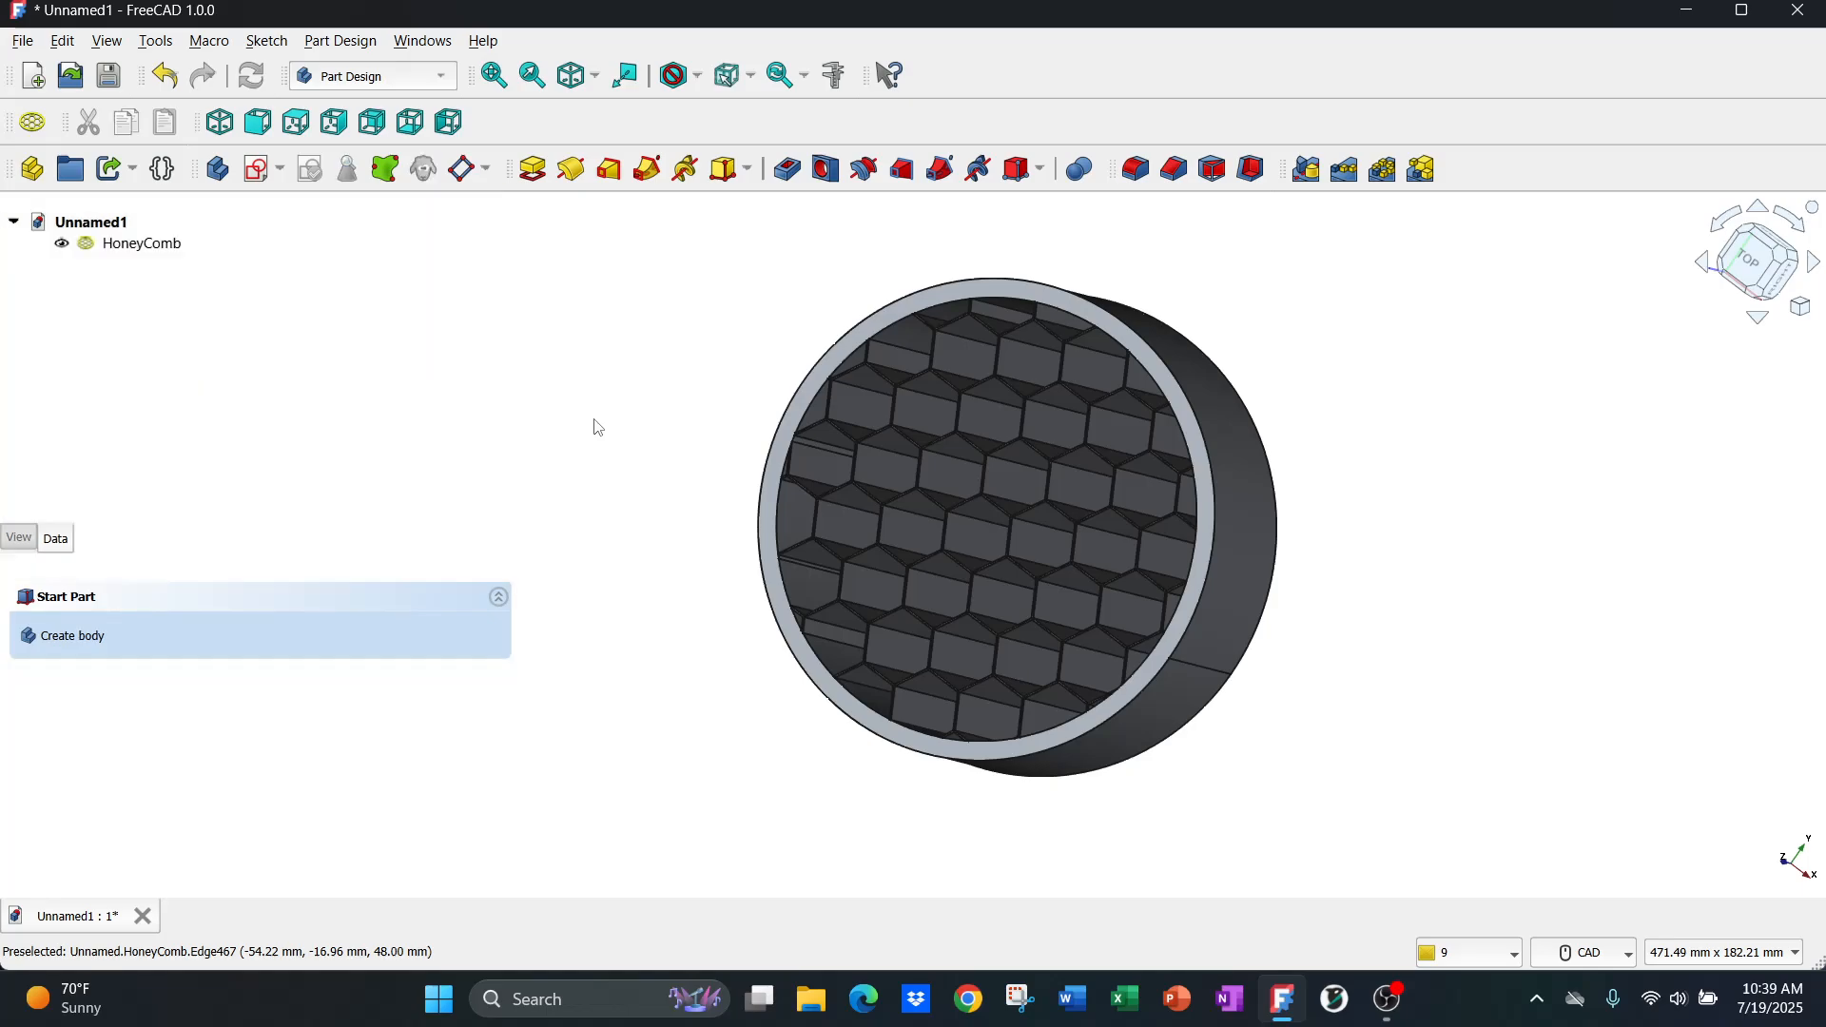
- Measure the outer ring's end face in the automatic mode, and reset the measurement
{"action": "left_click", "coordinate": [155, 41]}
{"action": "left_click", "coordinate": [205, 420]}
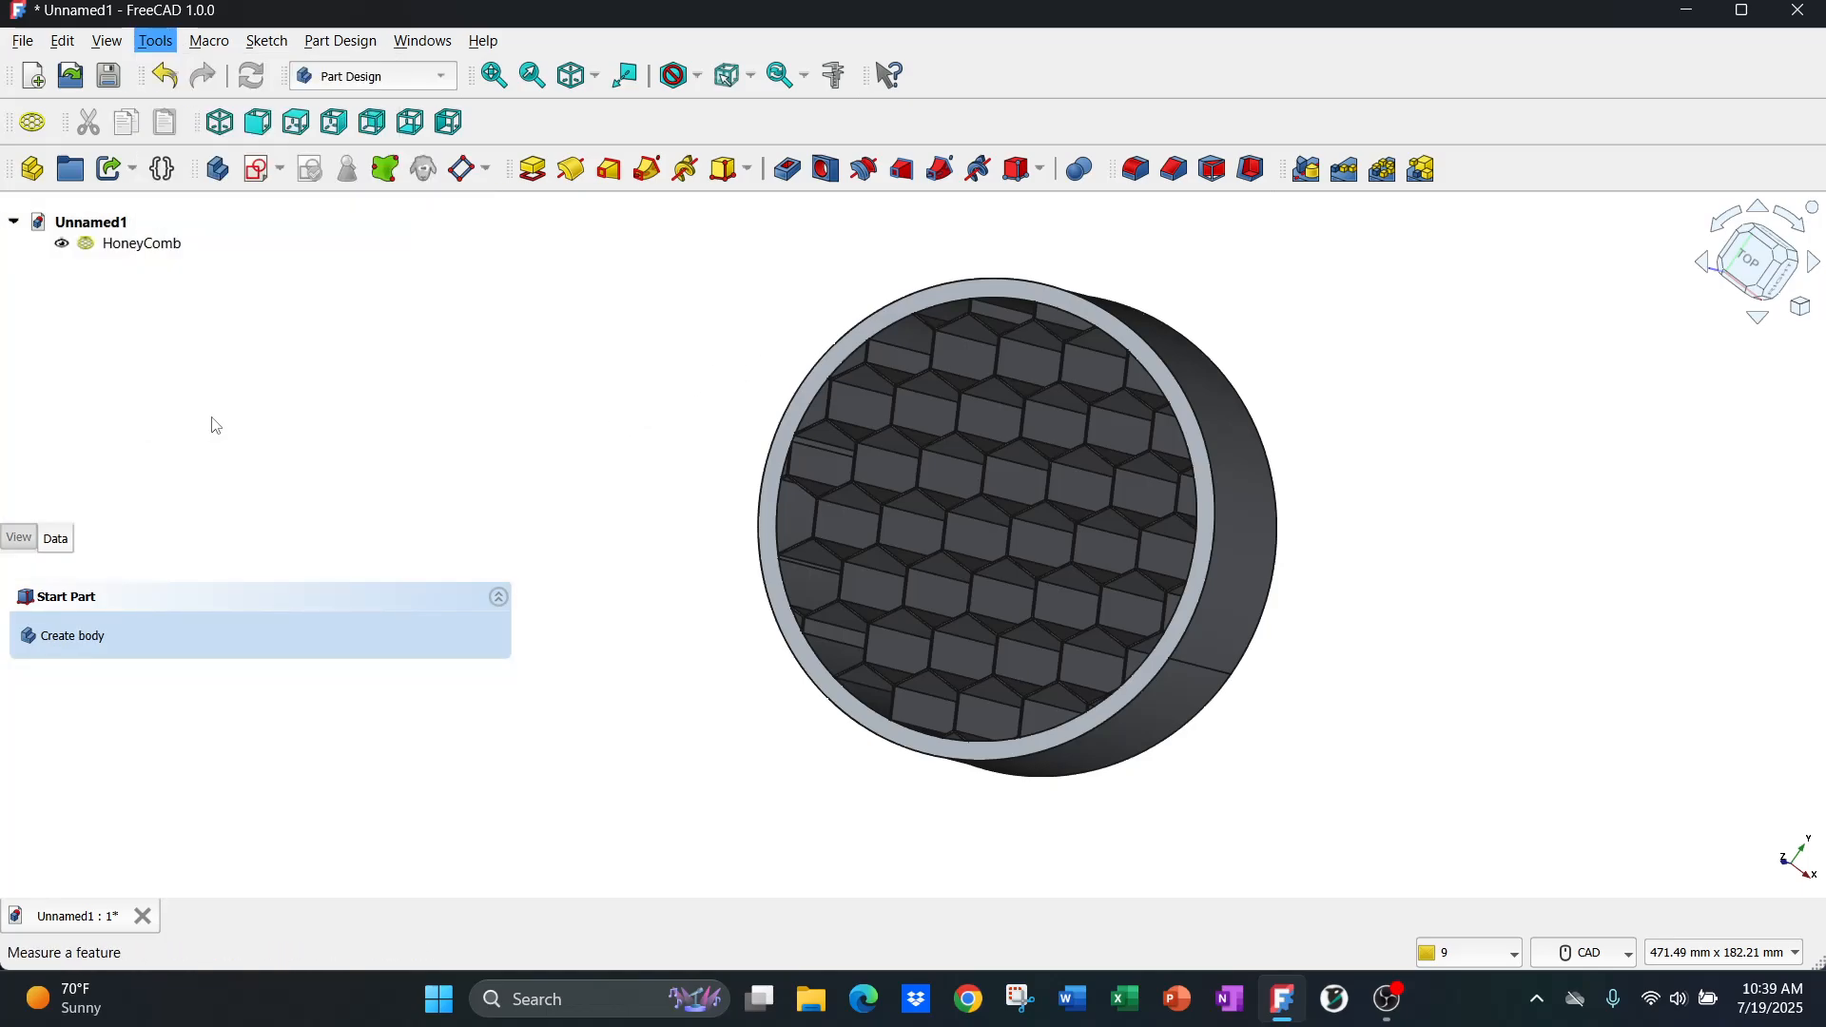
{"action": "left_click", "coordinate": [1010, 283]}
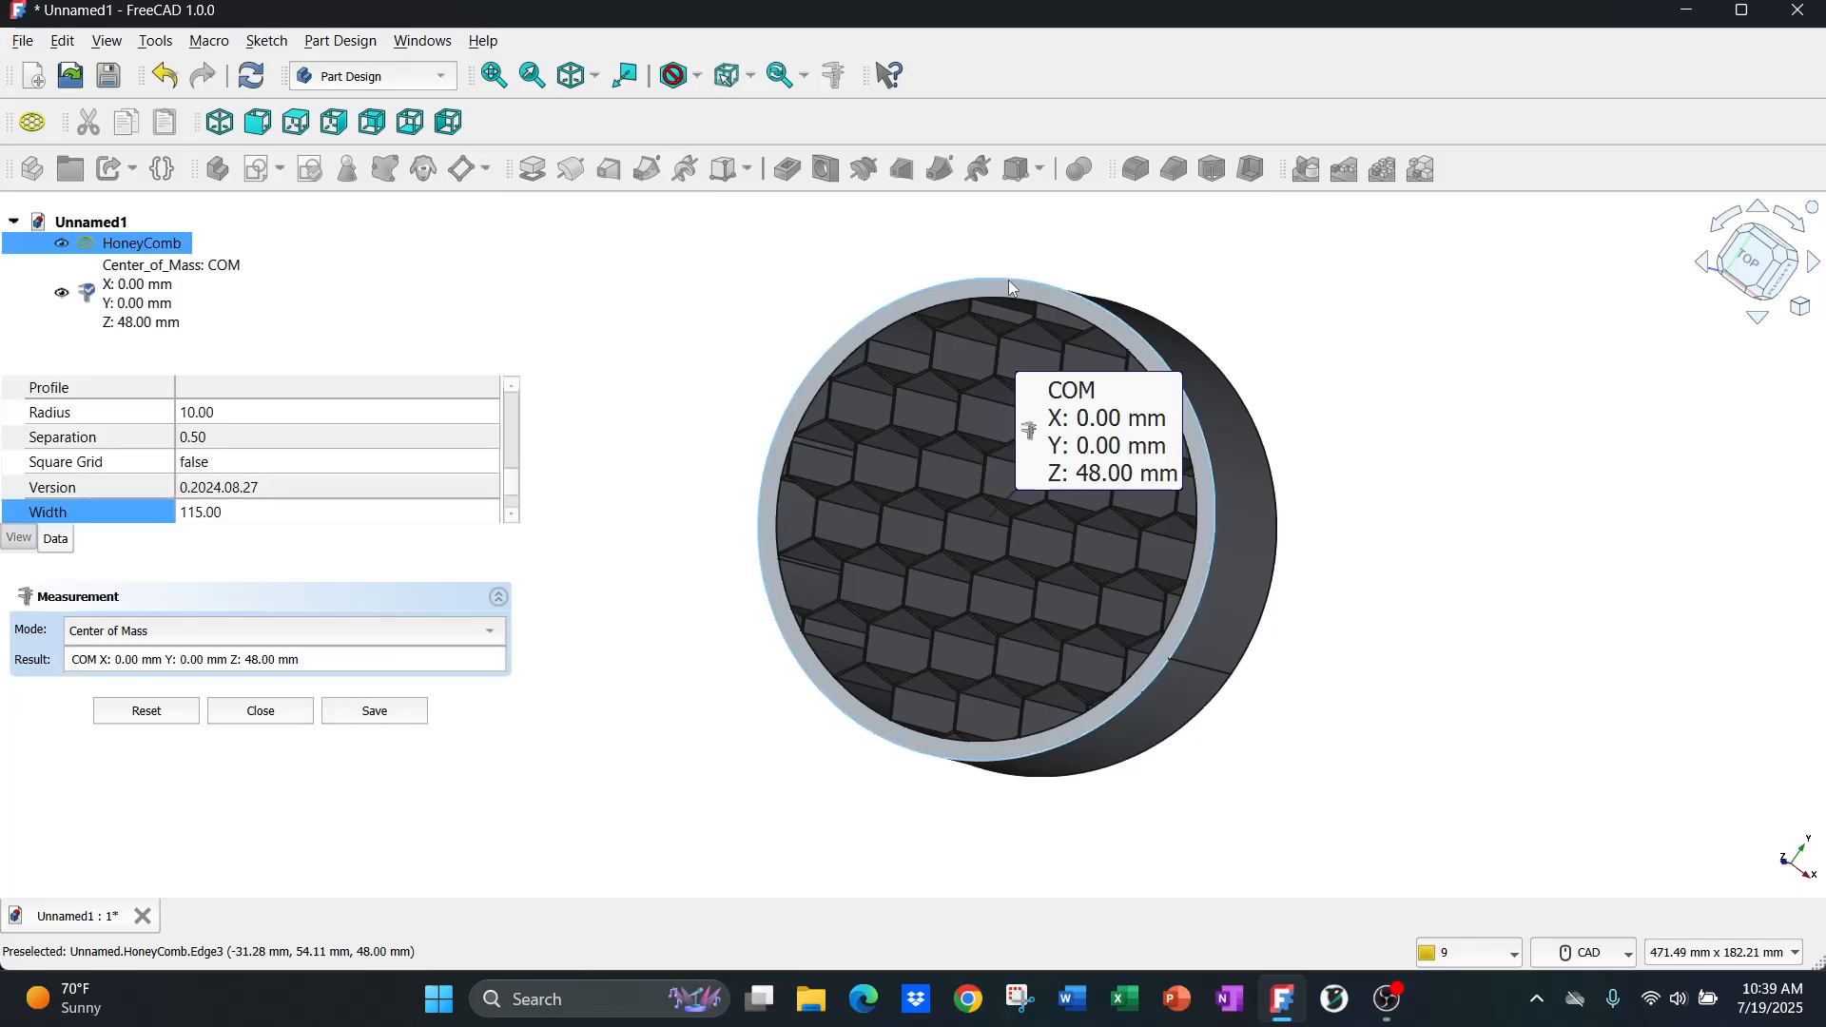
{"action": "left_click", "coordinate": [167, 720]}
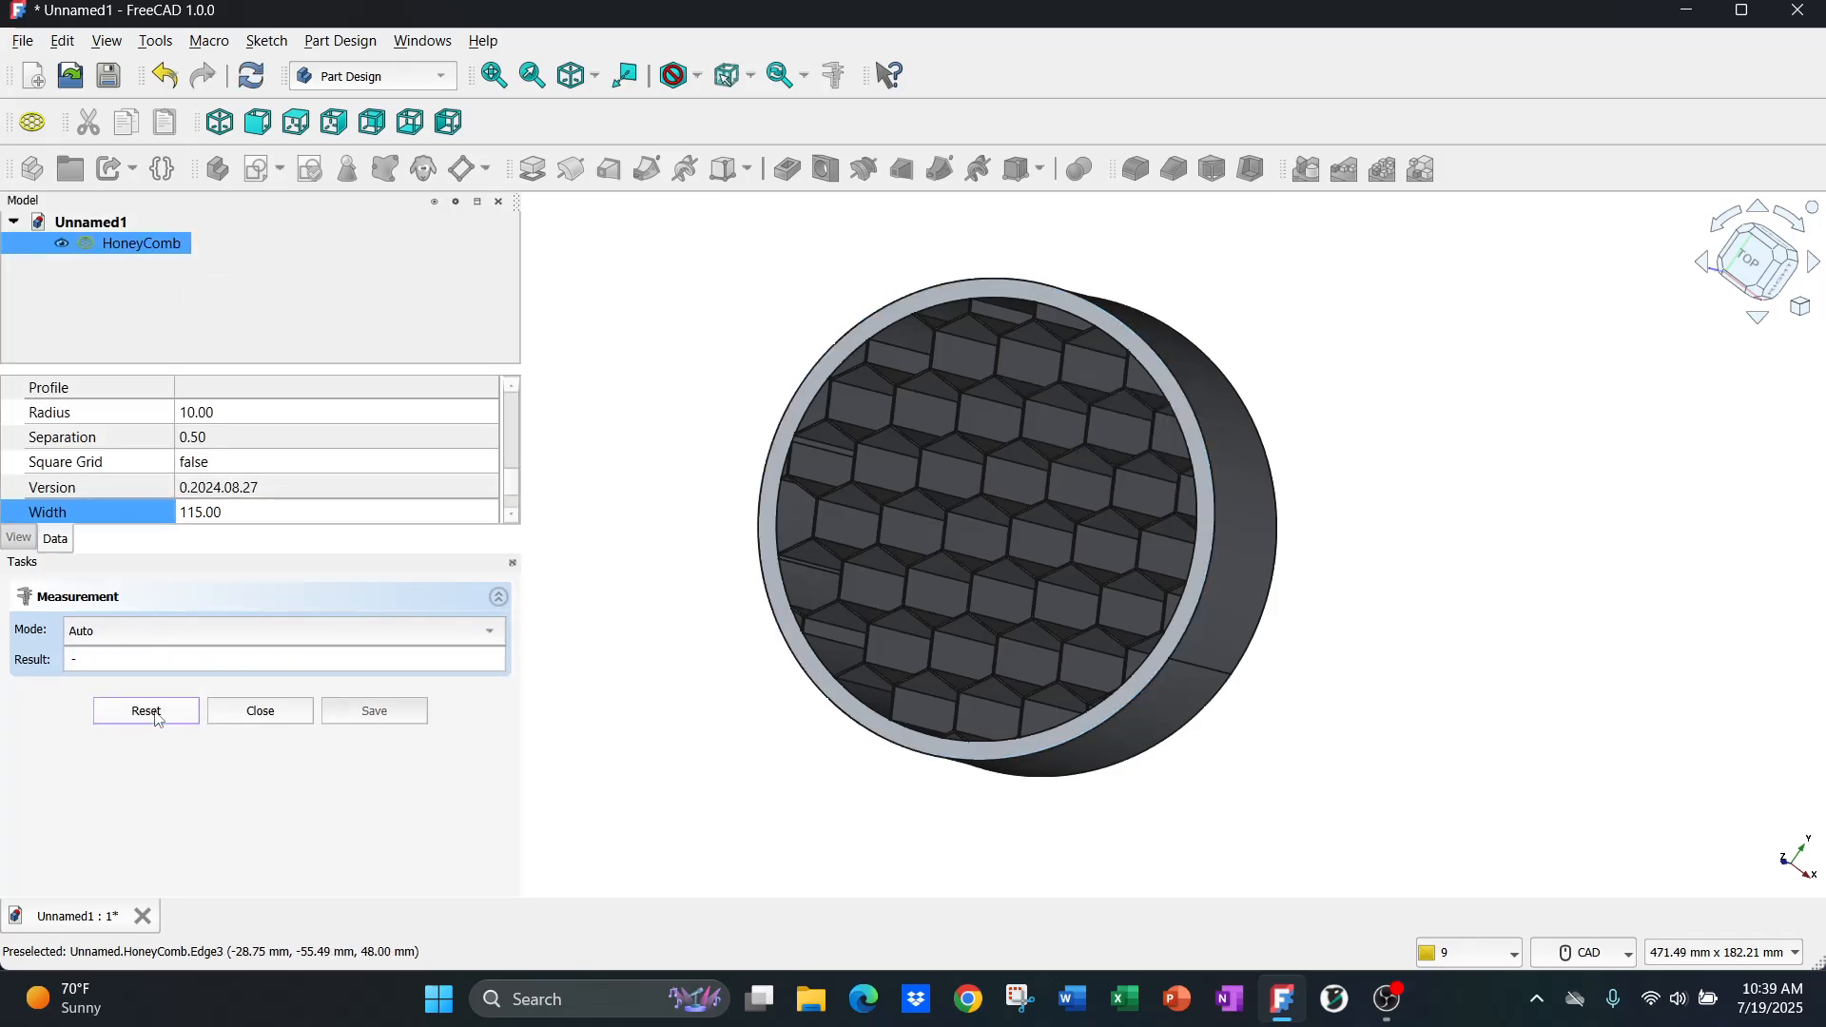
- Measure the outer ring's end face again using the Radius and Center of Mass modes, and close the measurement tool
{"action": "left_click", "coordinate": [1025, 287]}
{"action": "left_click", "coordinate": [491, 639]}
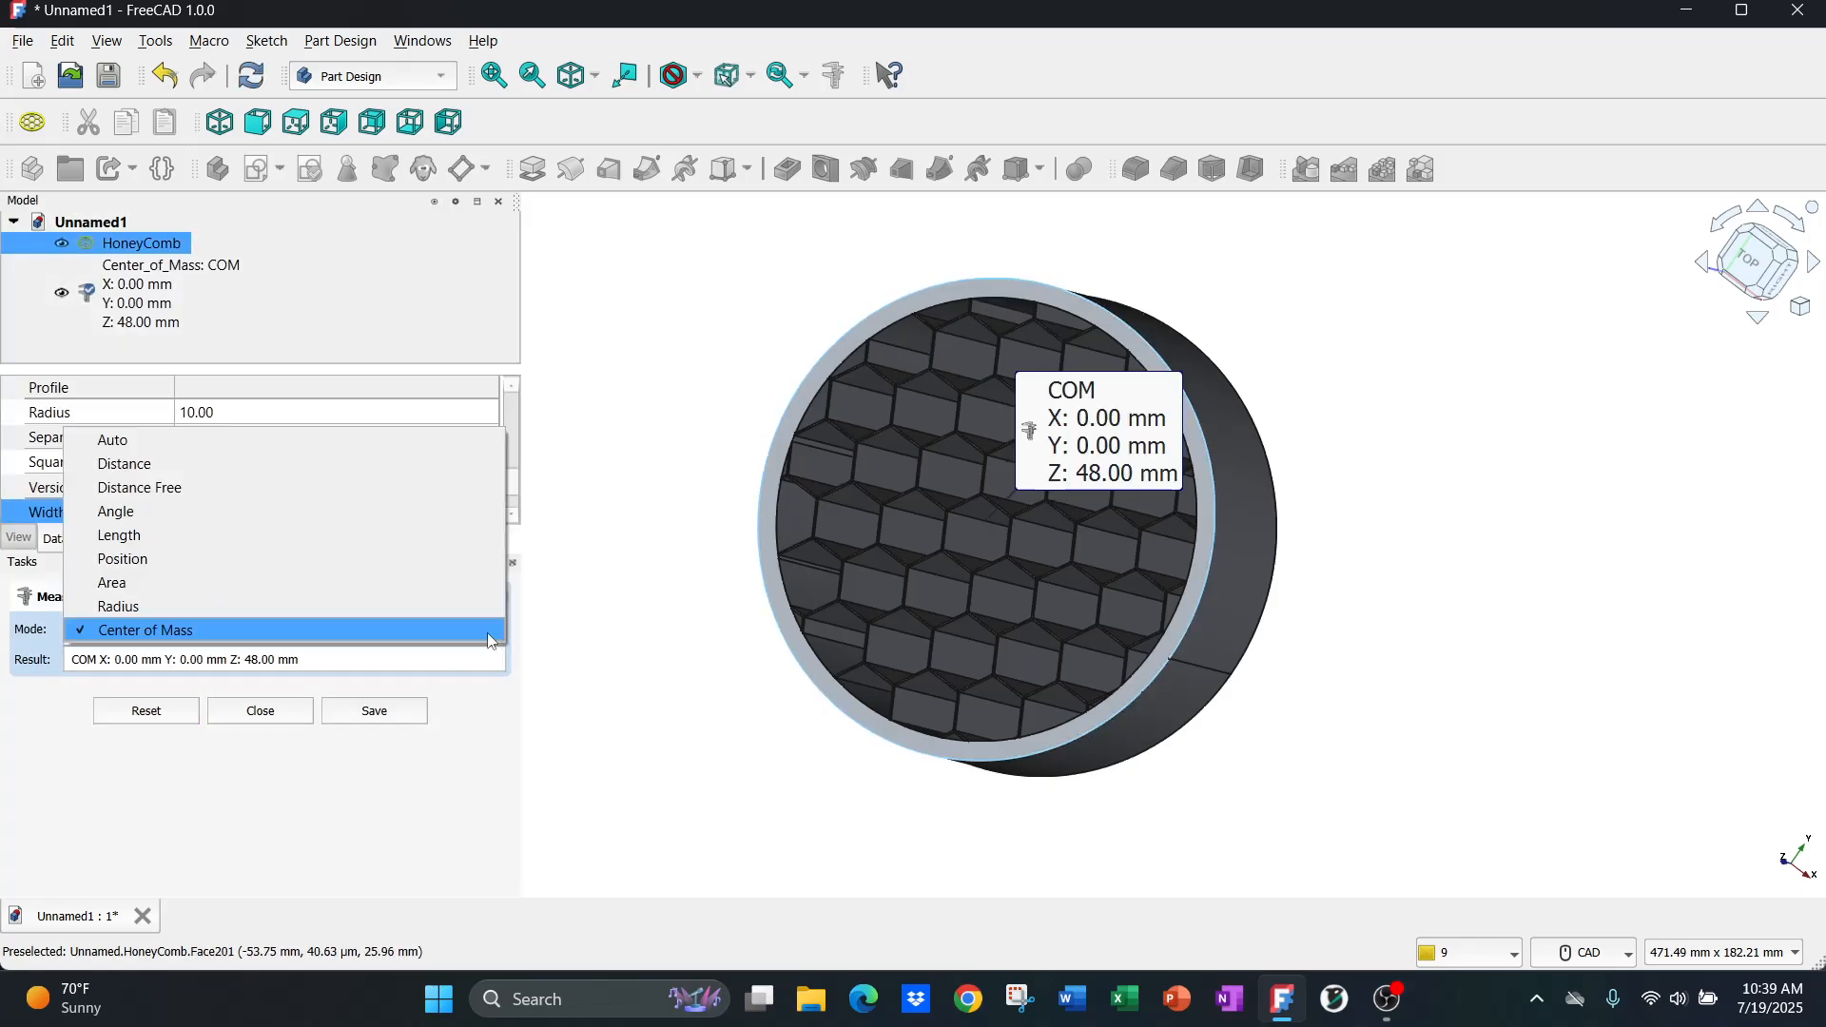
{"action": "left_click", "coordinate": [147, 607]}
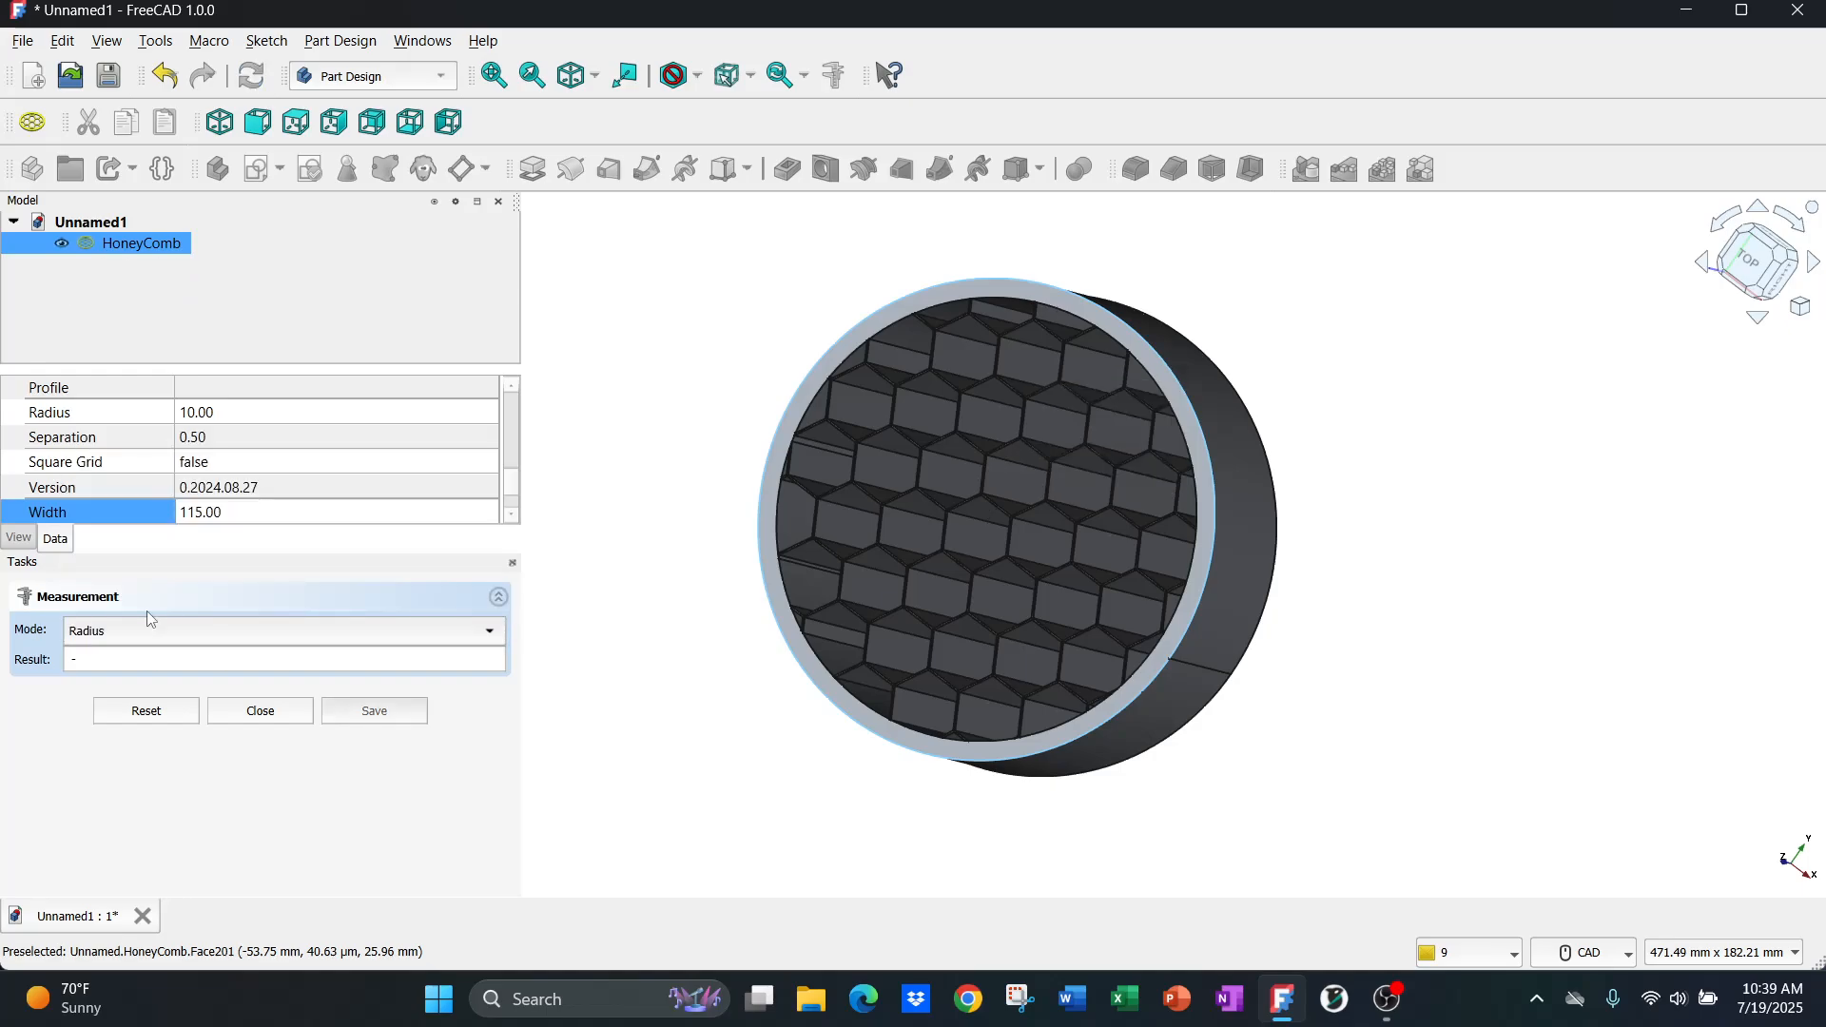
{"action": "left_click", "coordinate": [488, 634]}
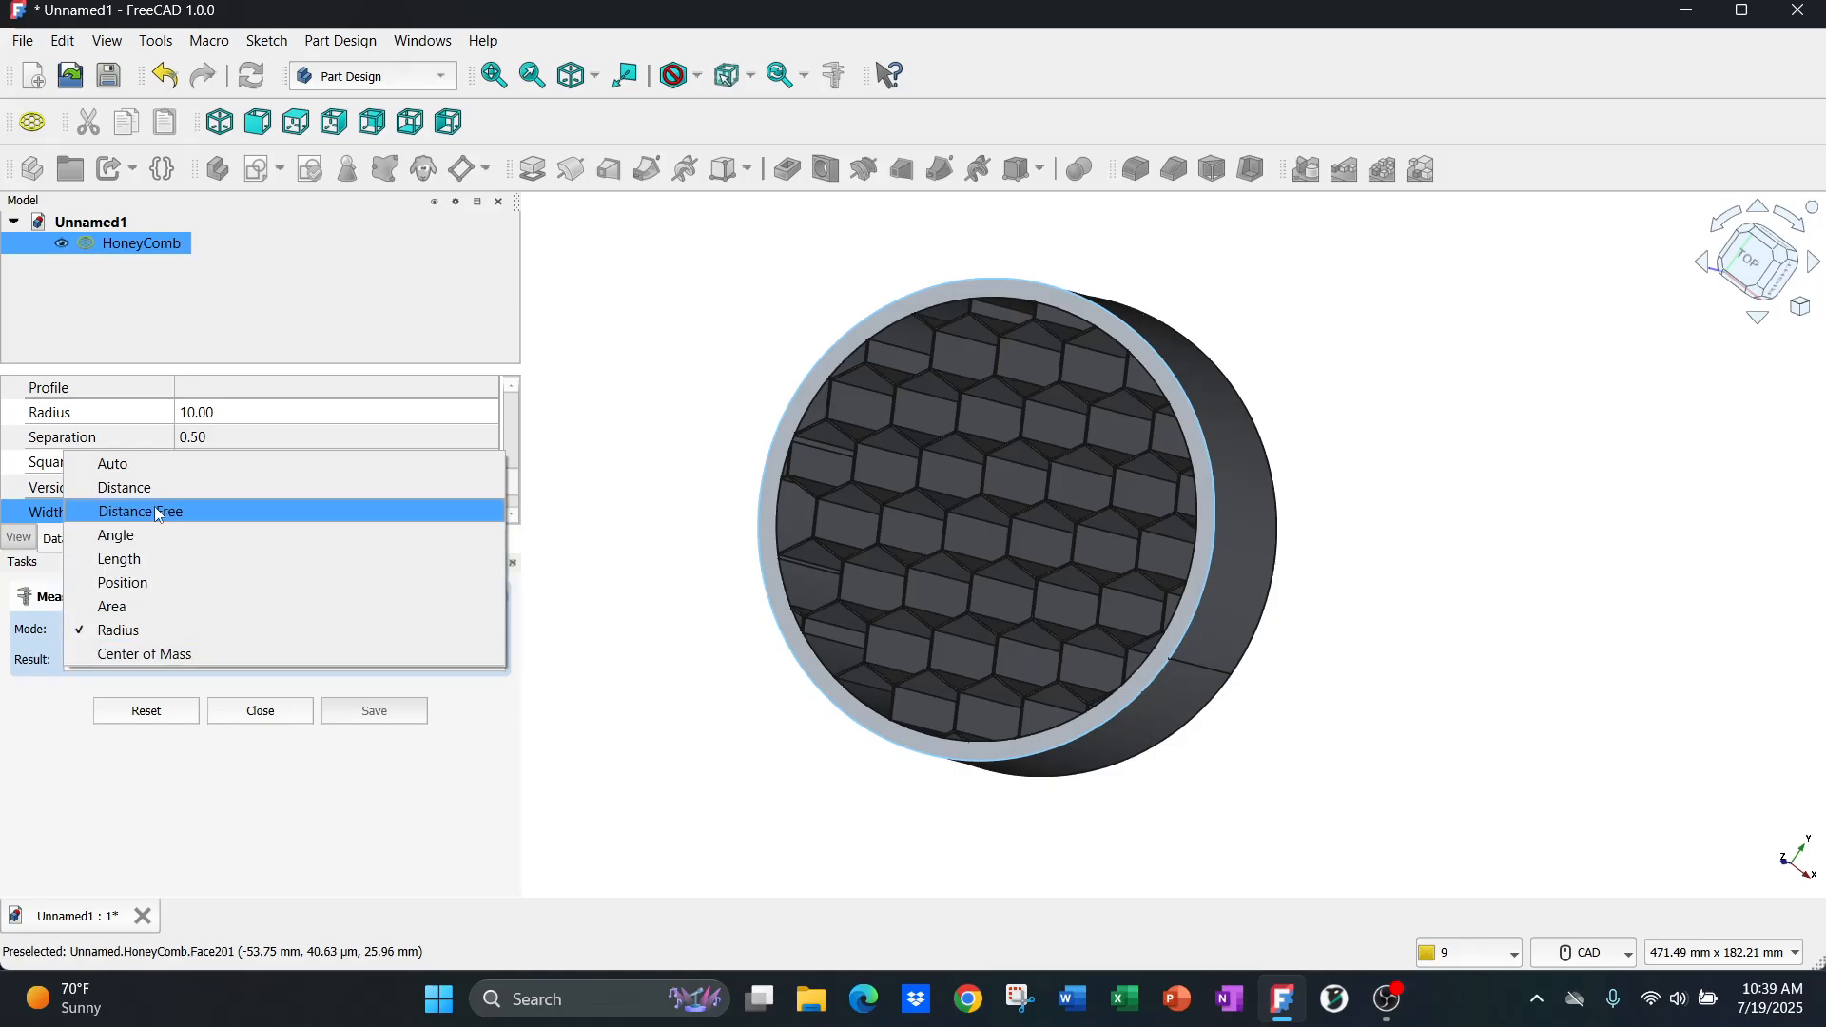
{"action": "left_click", "coordinate": [145, 654]}
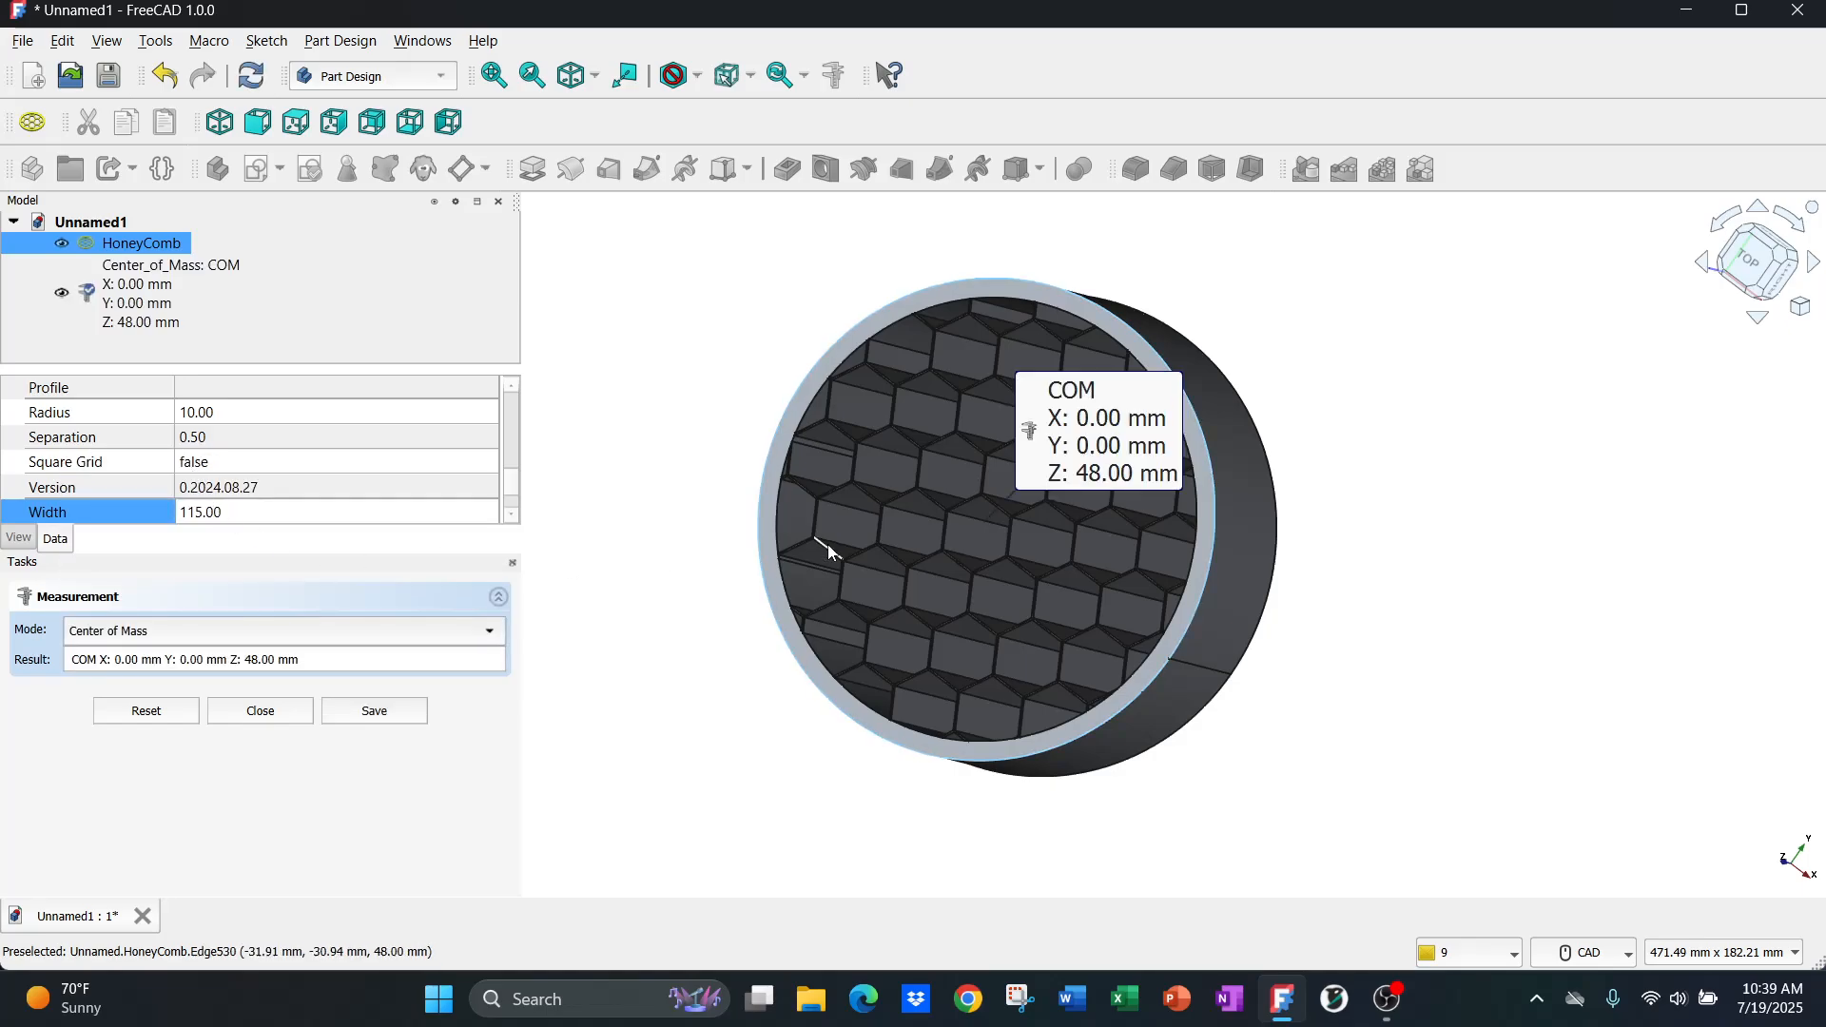
{"action": "left_click", "coordinate": [147, 712]}
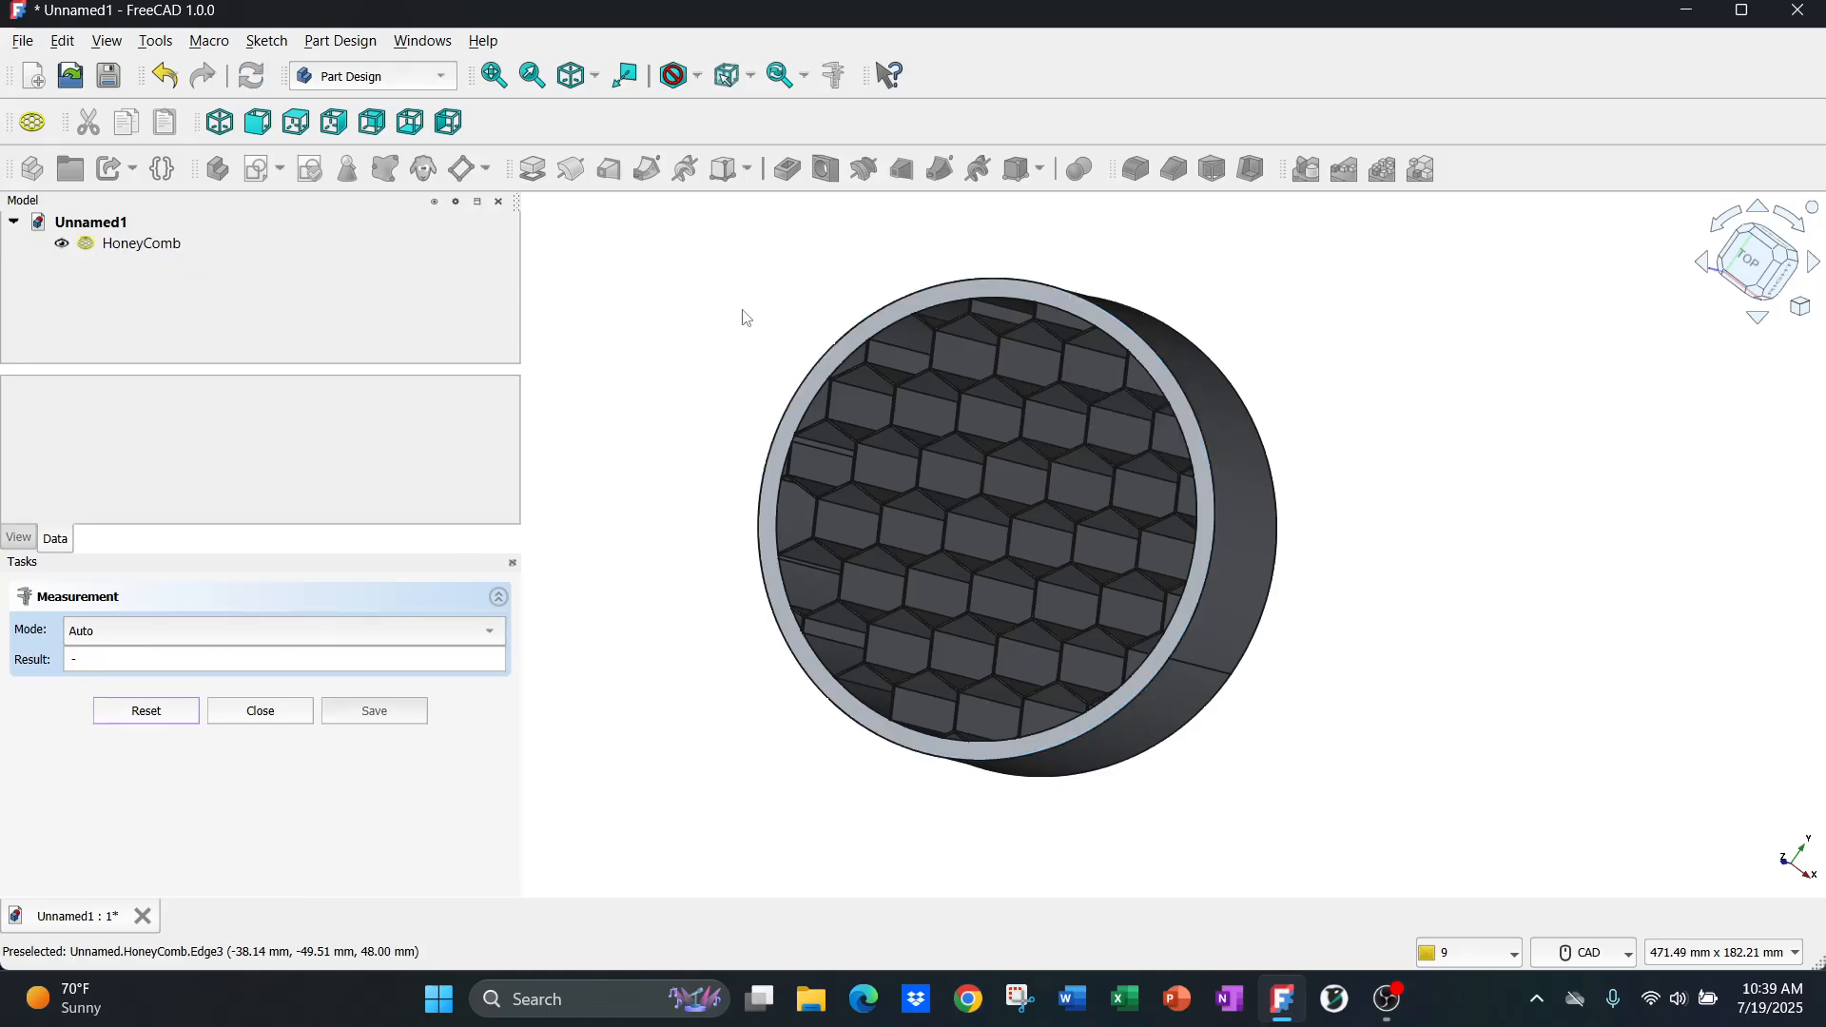
{"action": "scroll", "coordinate": [660, 505], "scroll_direction": "down", "scroll_amount": 2}
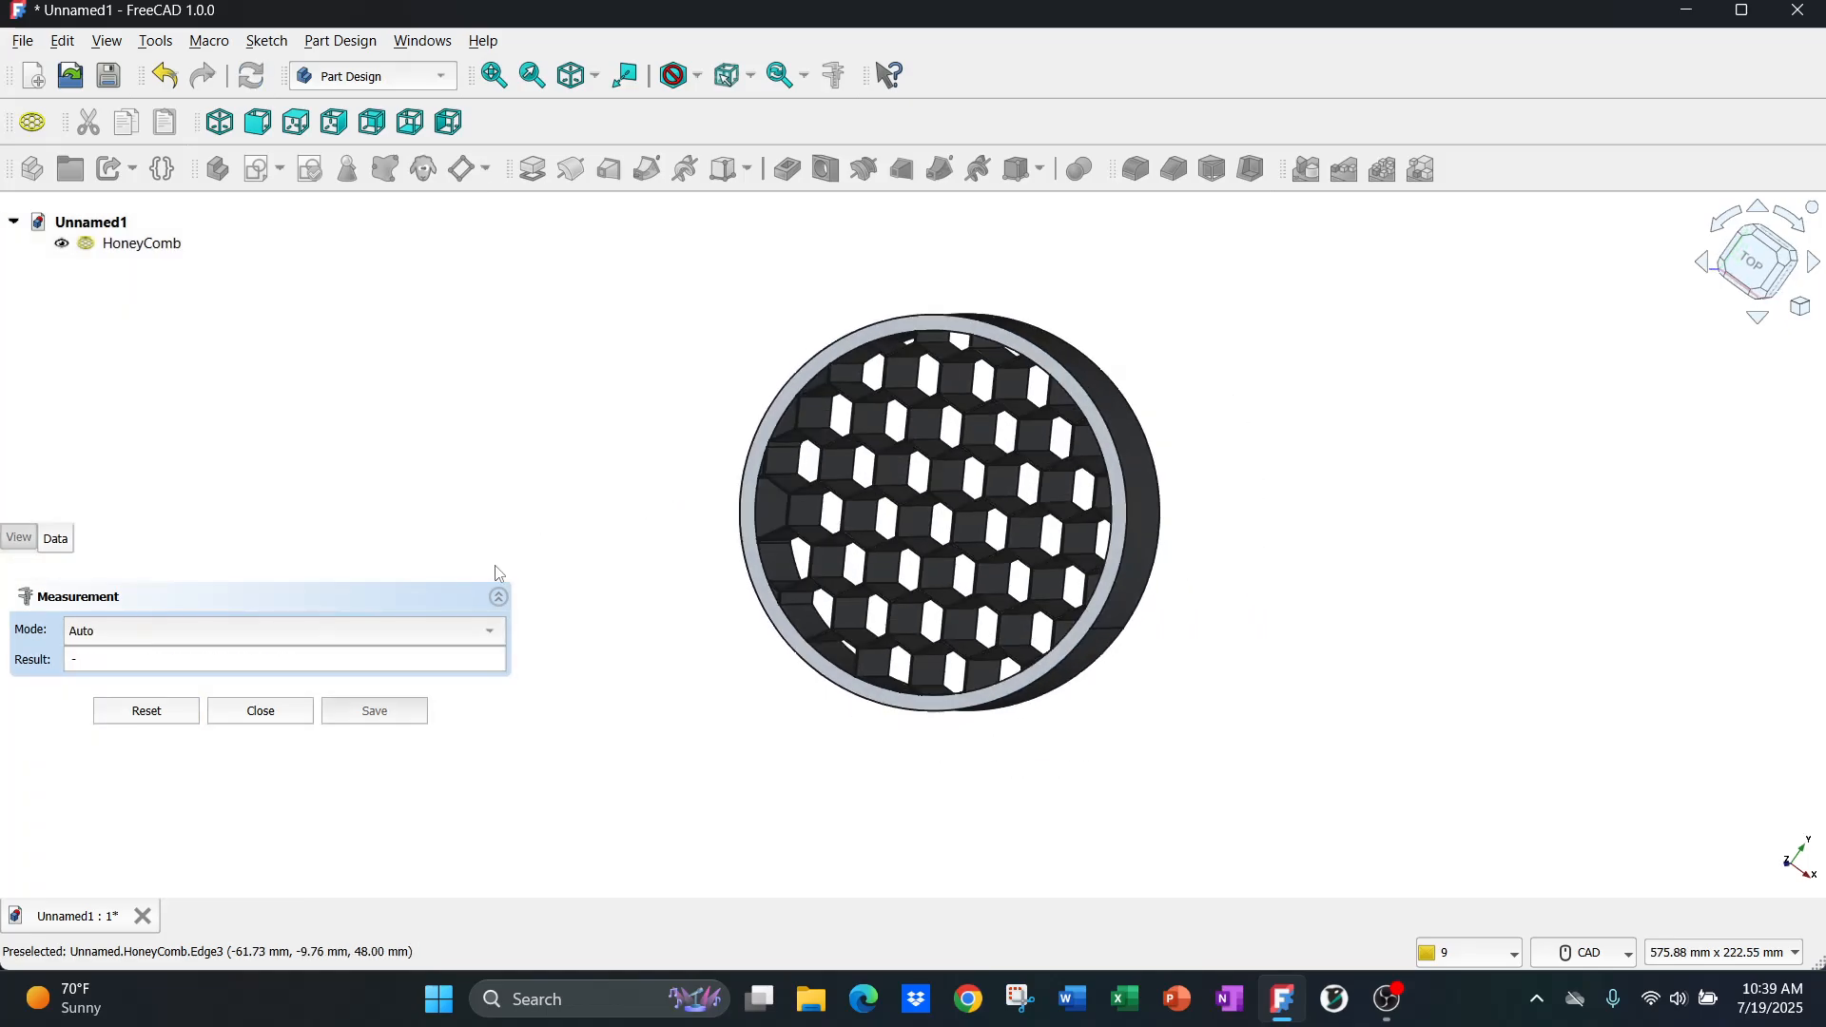
{"action": "left_click", "coordinate": [304, 713]}
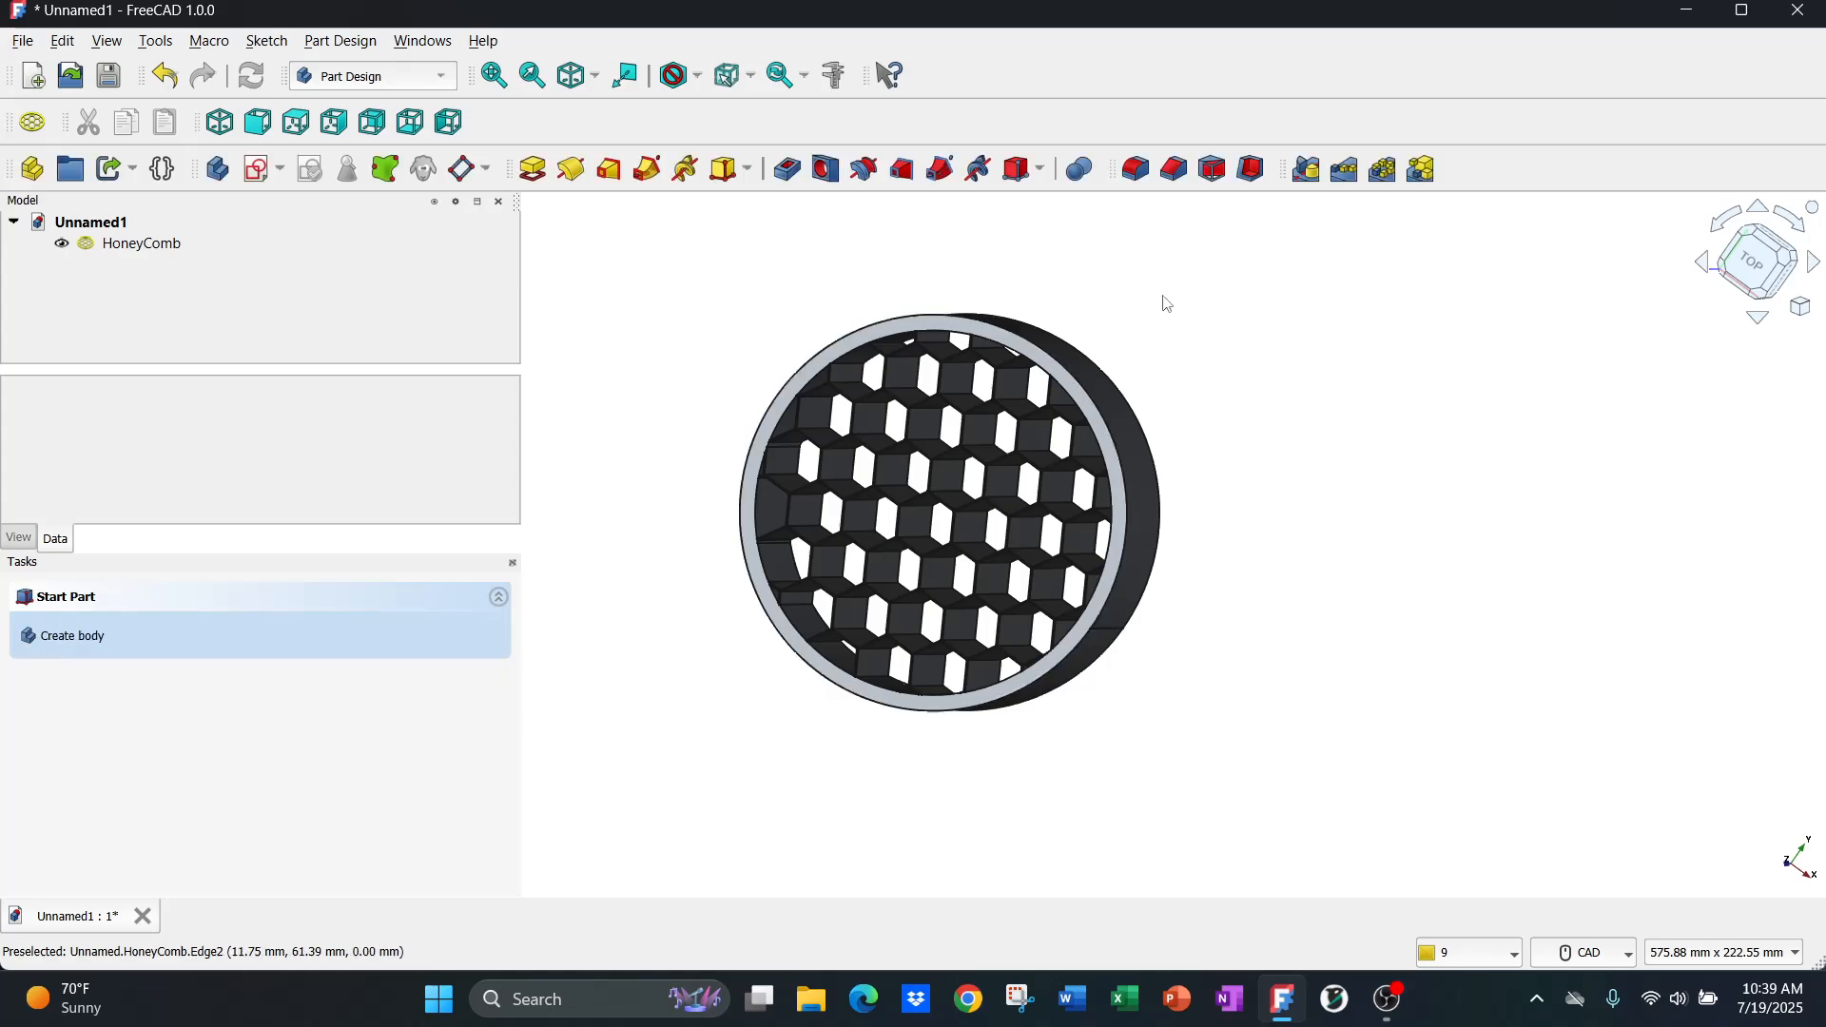
- Create a new sketch on the XY plane in a new body, viewed over the honeycomb
{"action": "middle_click_drag", "start_coordinate": [1166, 297], "coordinate": [818, 407]}
{"action": "scroll", "coordinate": [818, 407], "scroll_direction": "up", "scroll_amount": 3}
{"action": "scroll", "coordinate": [1618, 453], "scroll_direction": "up", "scroll_amount": 2}
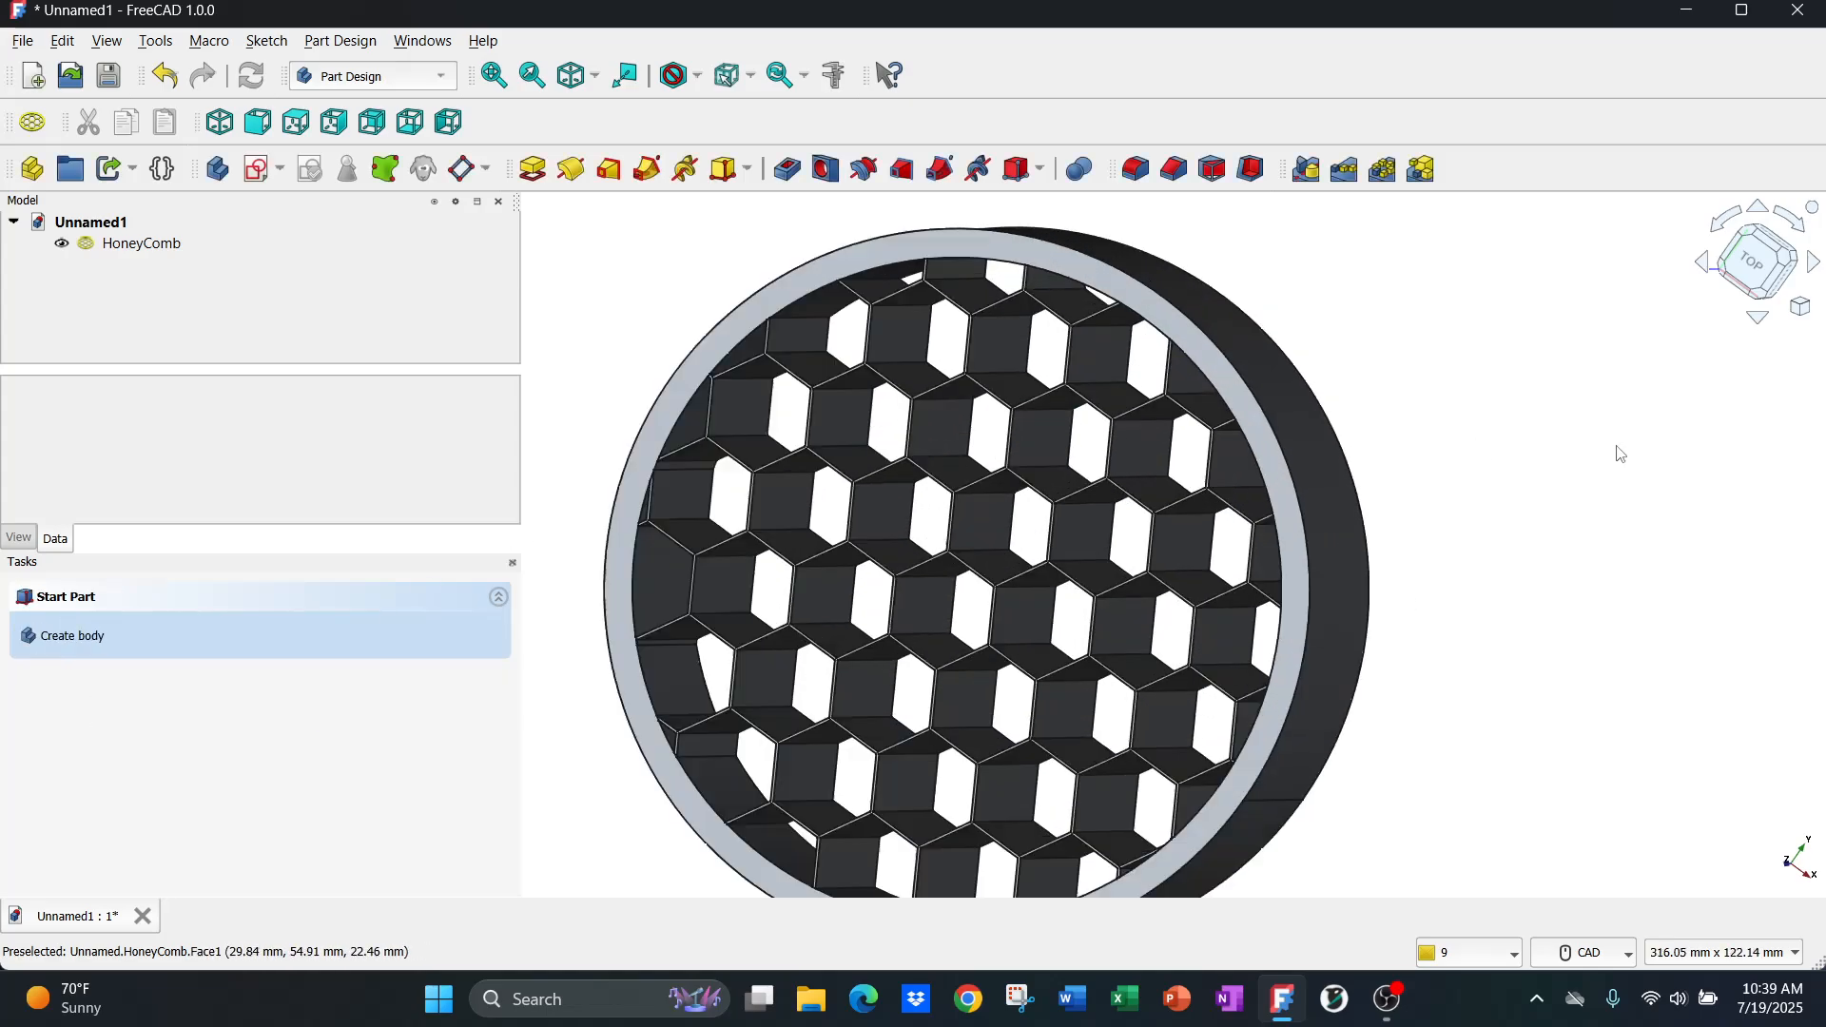
{"action": "scroll", "coordinate": [1569, 470], "scroll_direction": "down", "scroll_amount": 5}
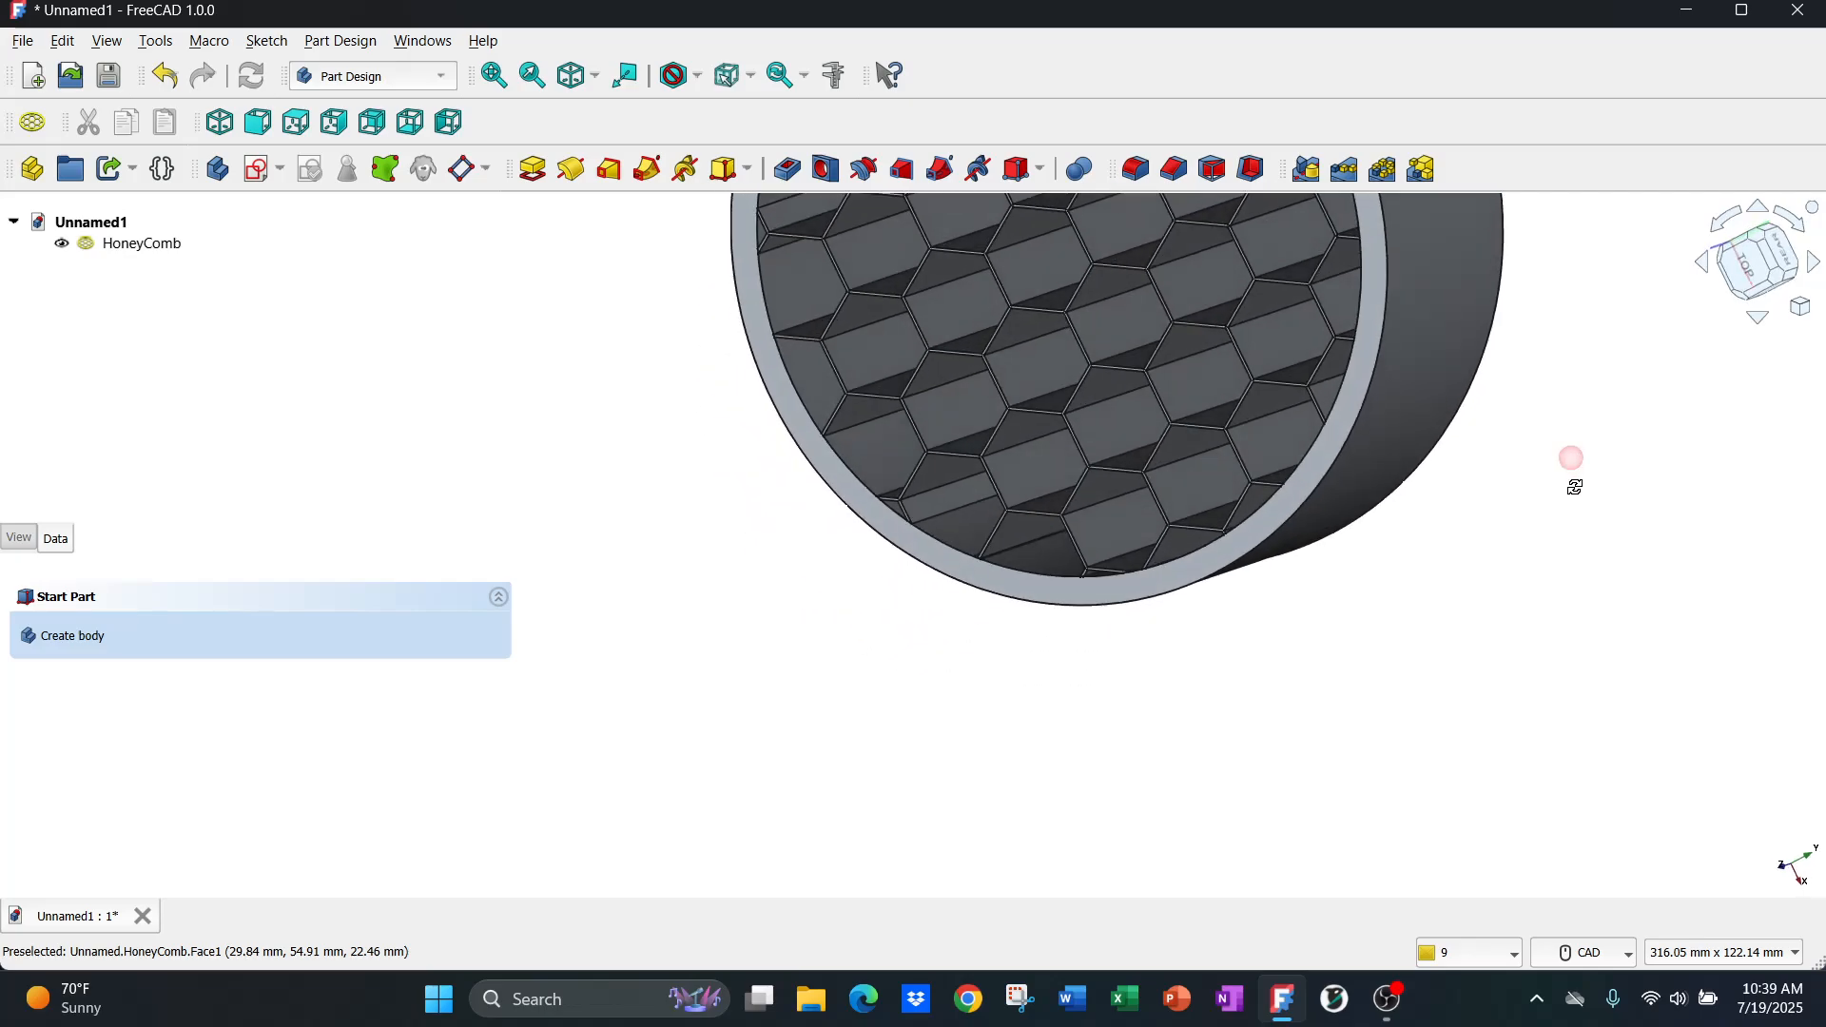
{"action": "middle_click_drag", "start_coordinate": [1525, 592], "coordinate": [1567, 558]}
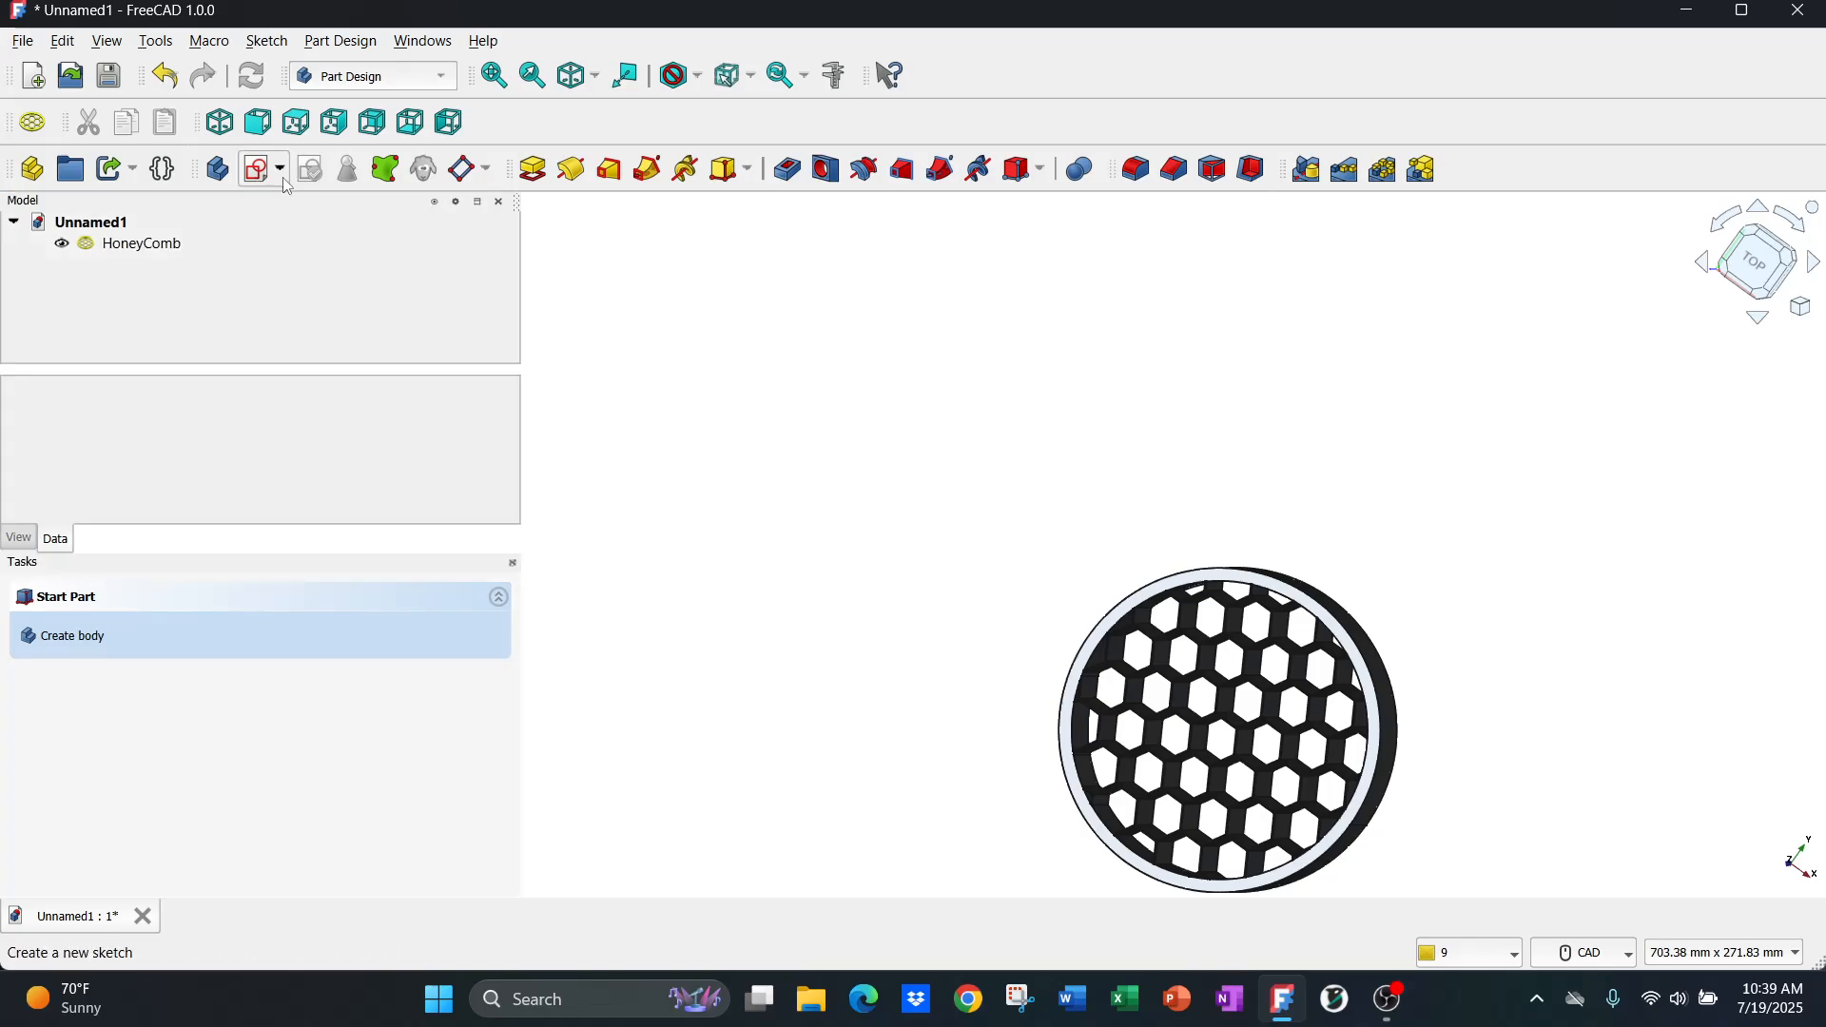
{"action": "left_click", "coordinate": [279, 169]}
{"action": "left_click", "coordinate": [287, 208]}
{"action": "left_click", "coordinate": [98, 697]}
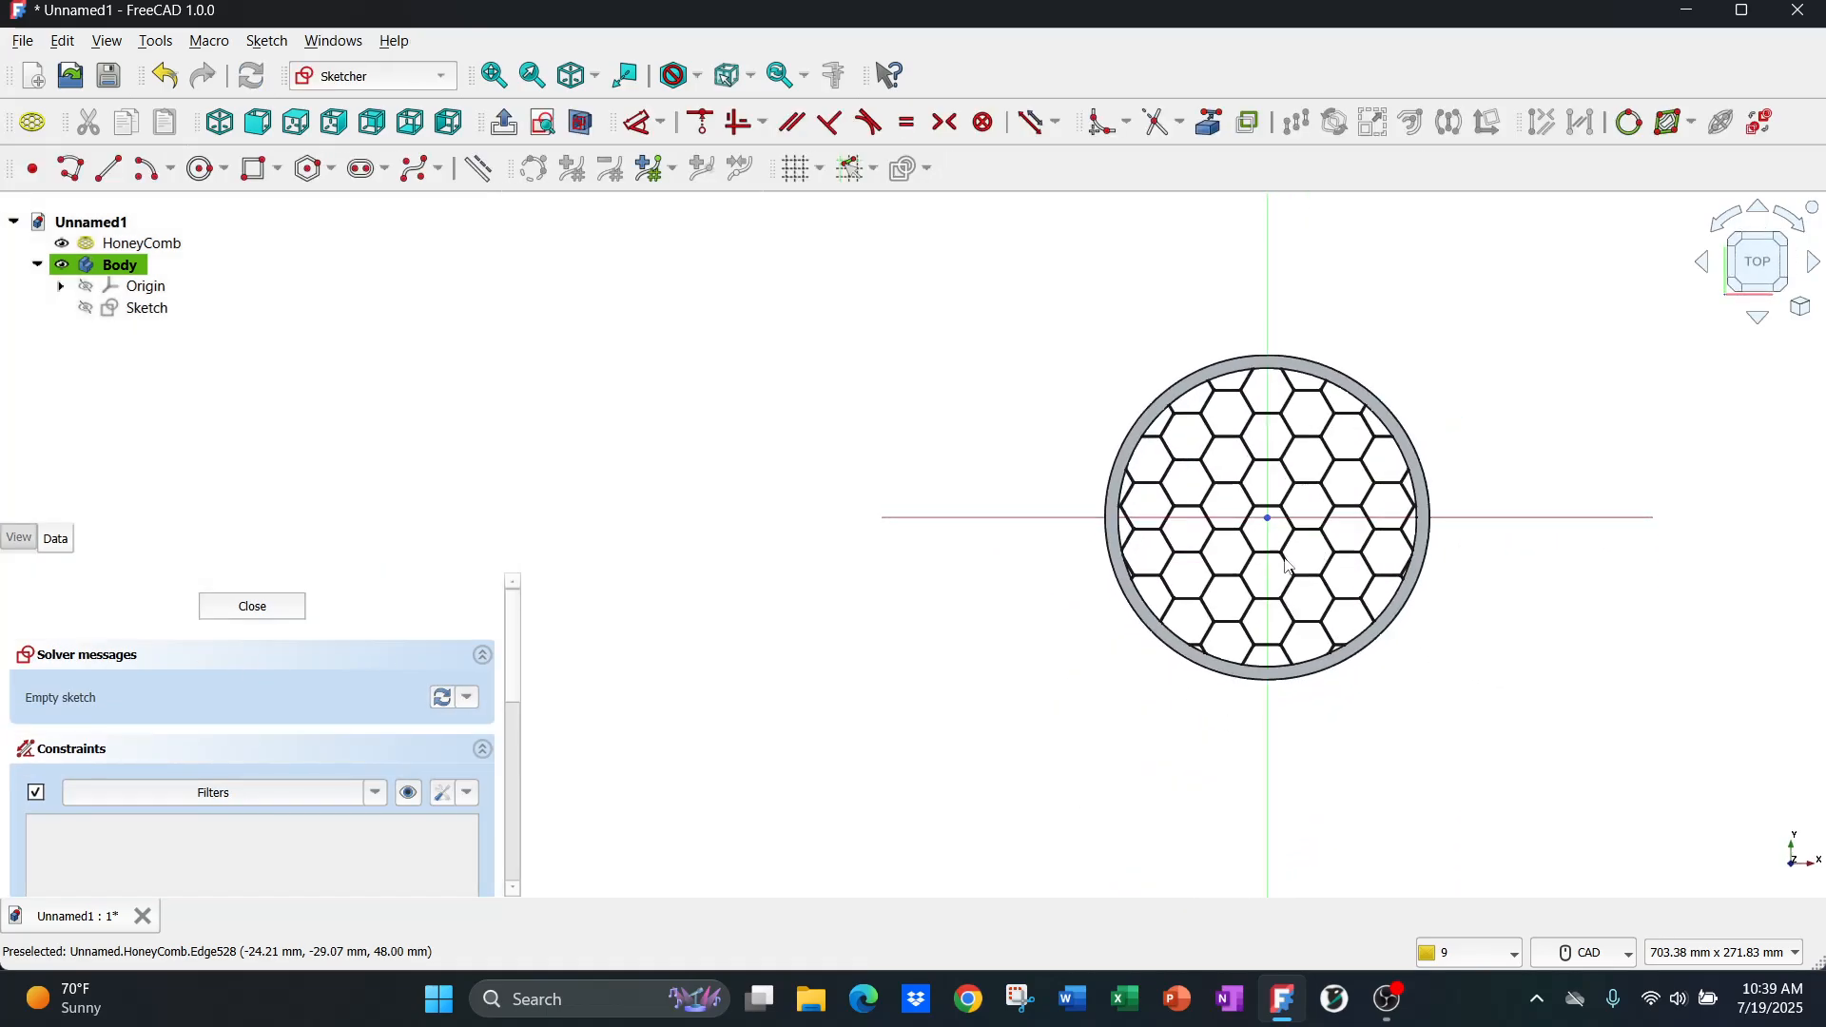
{"action": "scroll", "coordinate": [1283, 559], "scroll_direction": "up", "scroll_amount": 5}
{"action": "scroll", "coordinate": [1347, 487], "scroll_direction": "down", "scroll_amount": 1}
{"action": "middle_click_drag", "start_coordinate": [1364, 475], "coordinate": [1280, 554]}
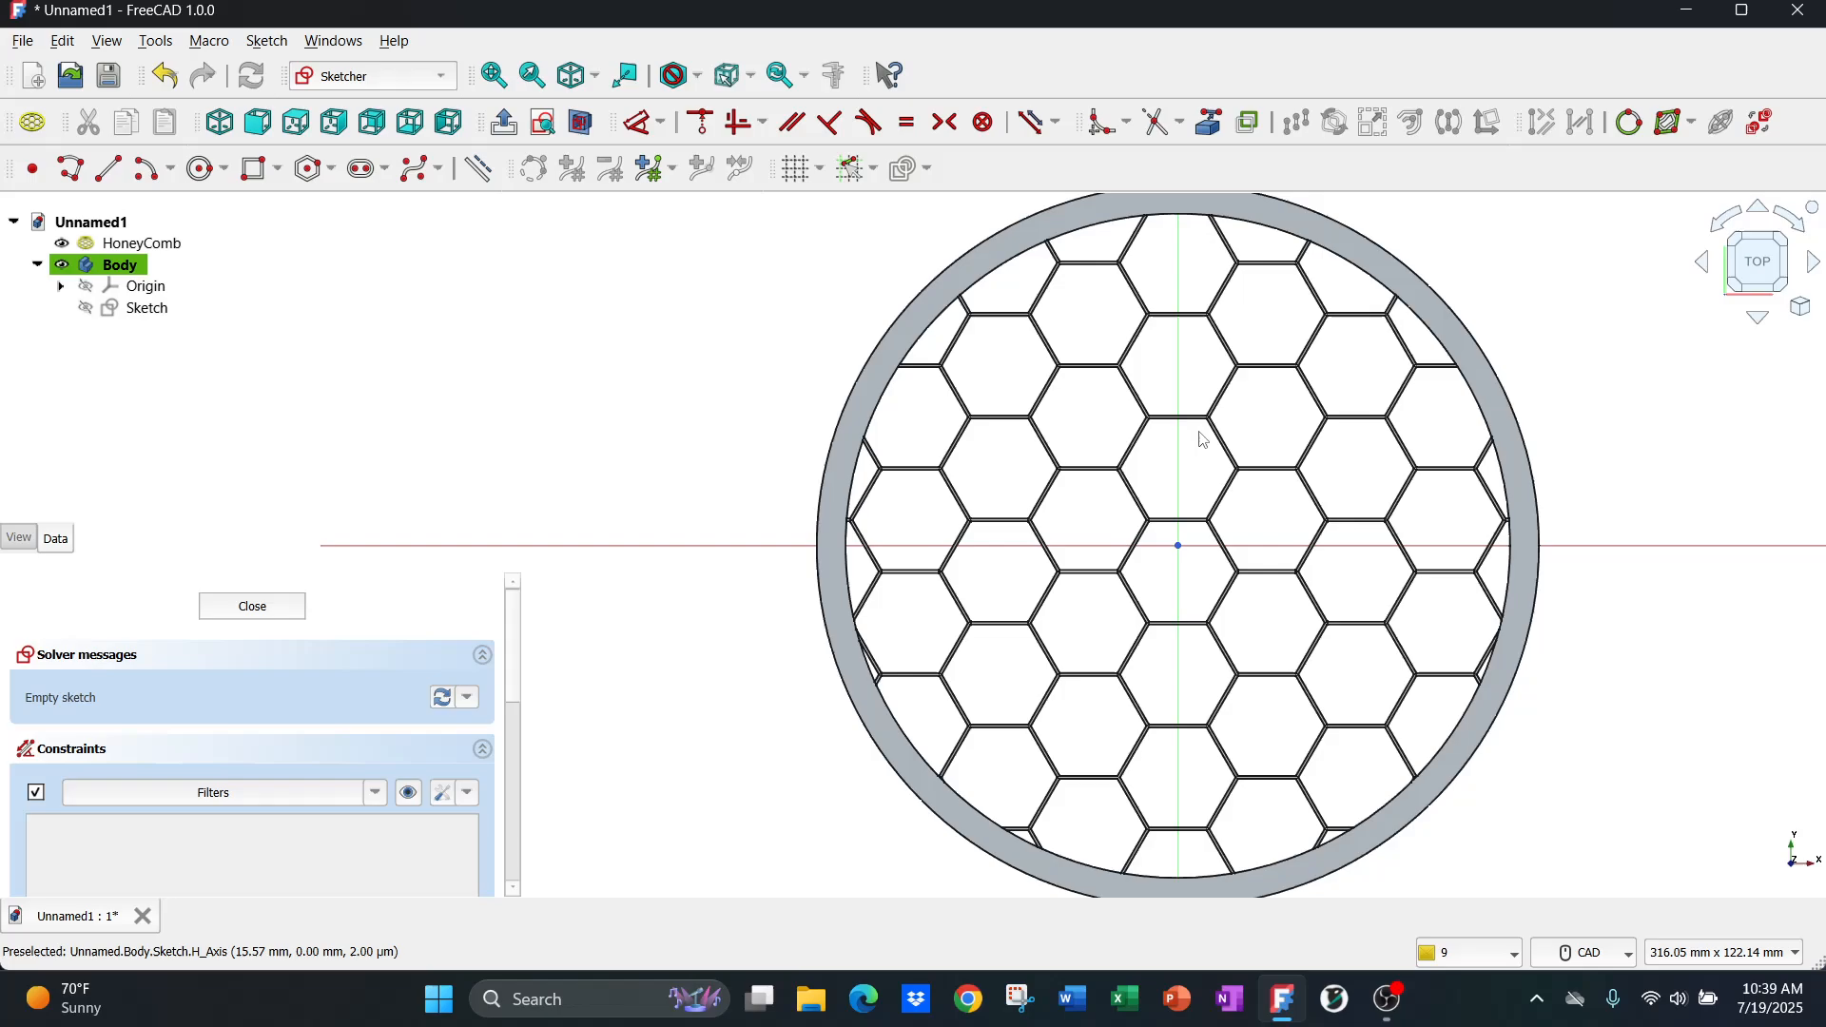
- Sketch a circle of 80 mm diameter centred on the origin, and close the sketch
{"action": "left_click", "coordinate": [224, 170]}
{"action": "left_click", "coordinate": [254, 204]}
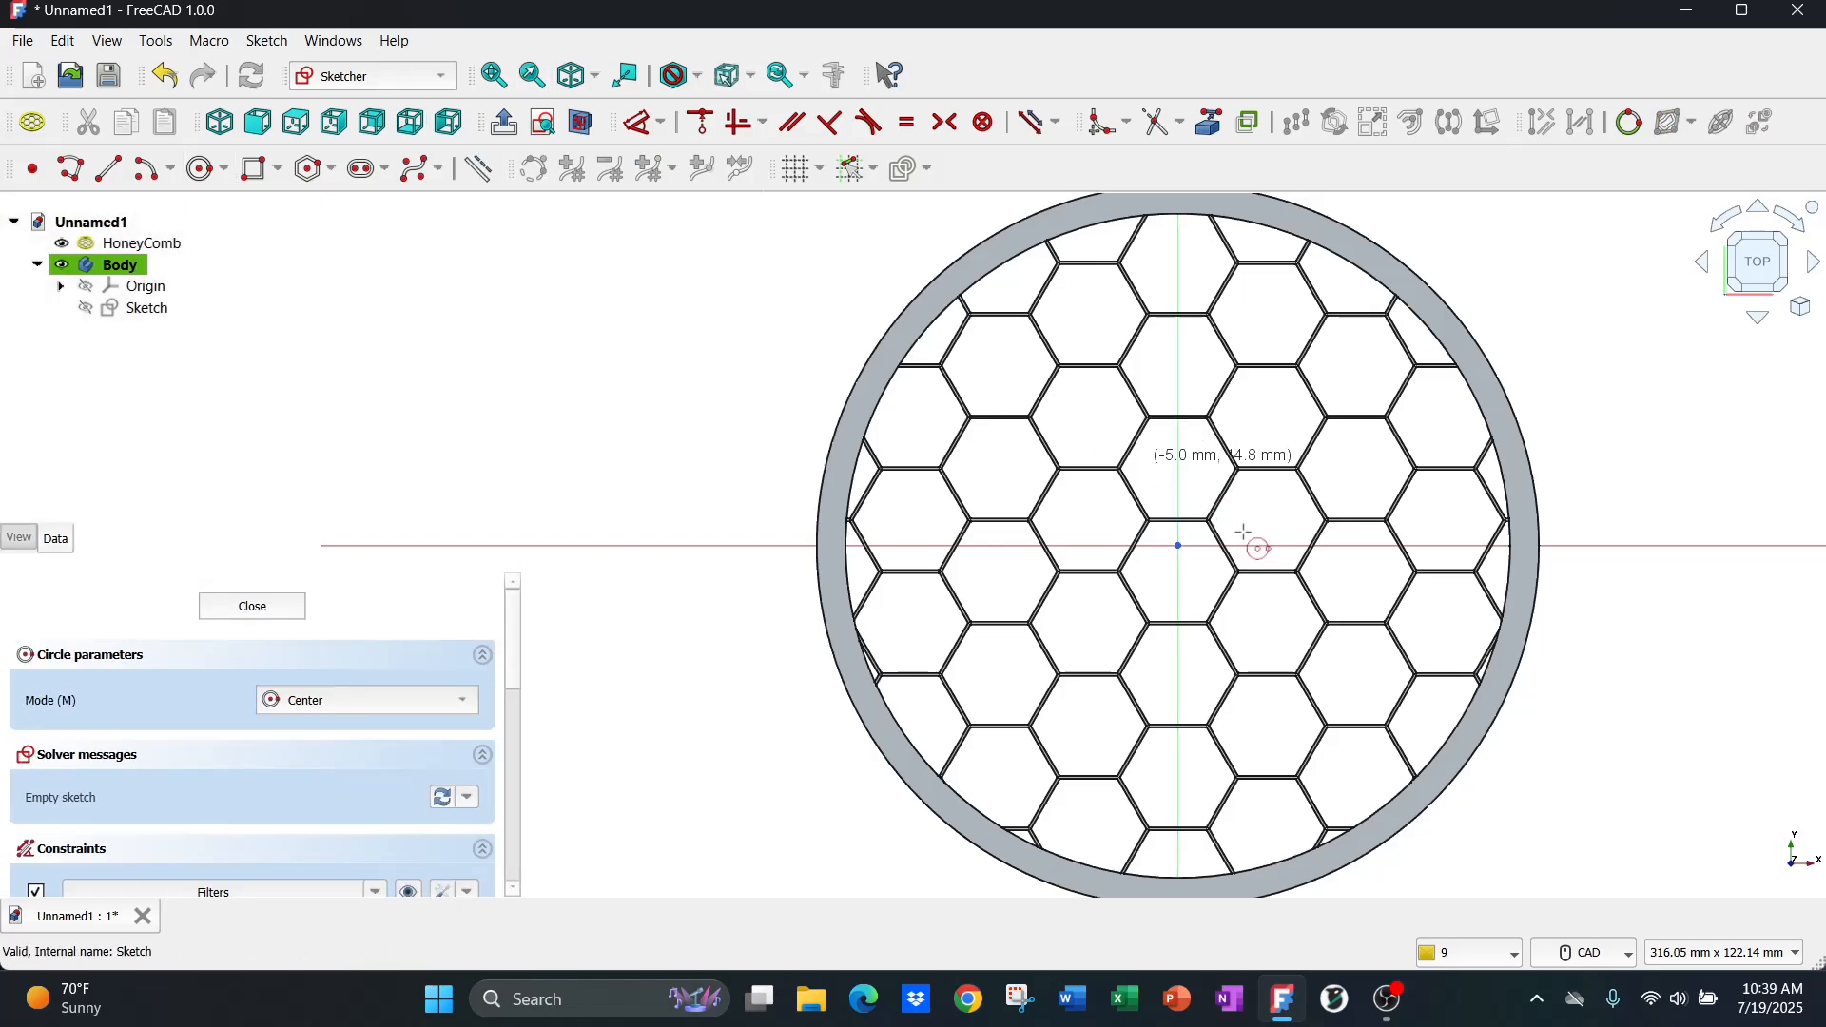
{"action": "left_click", "coordinate": [1177, 544]}
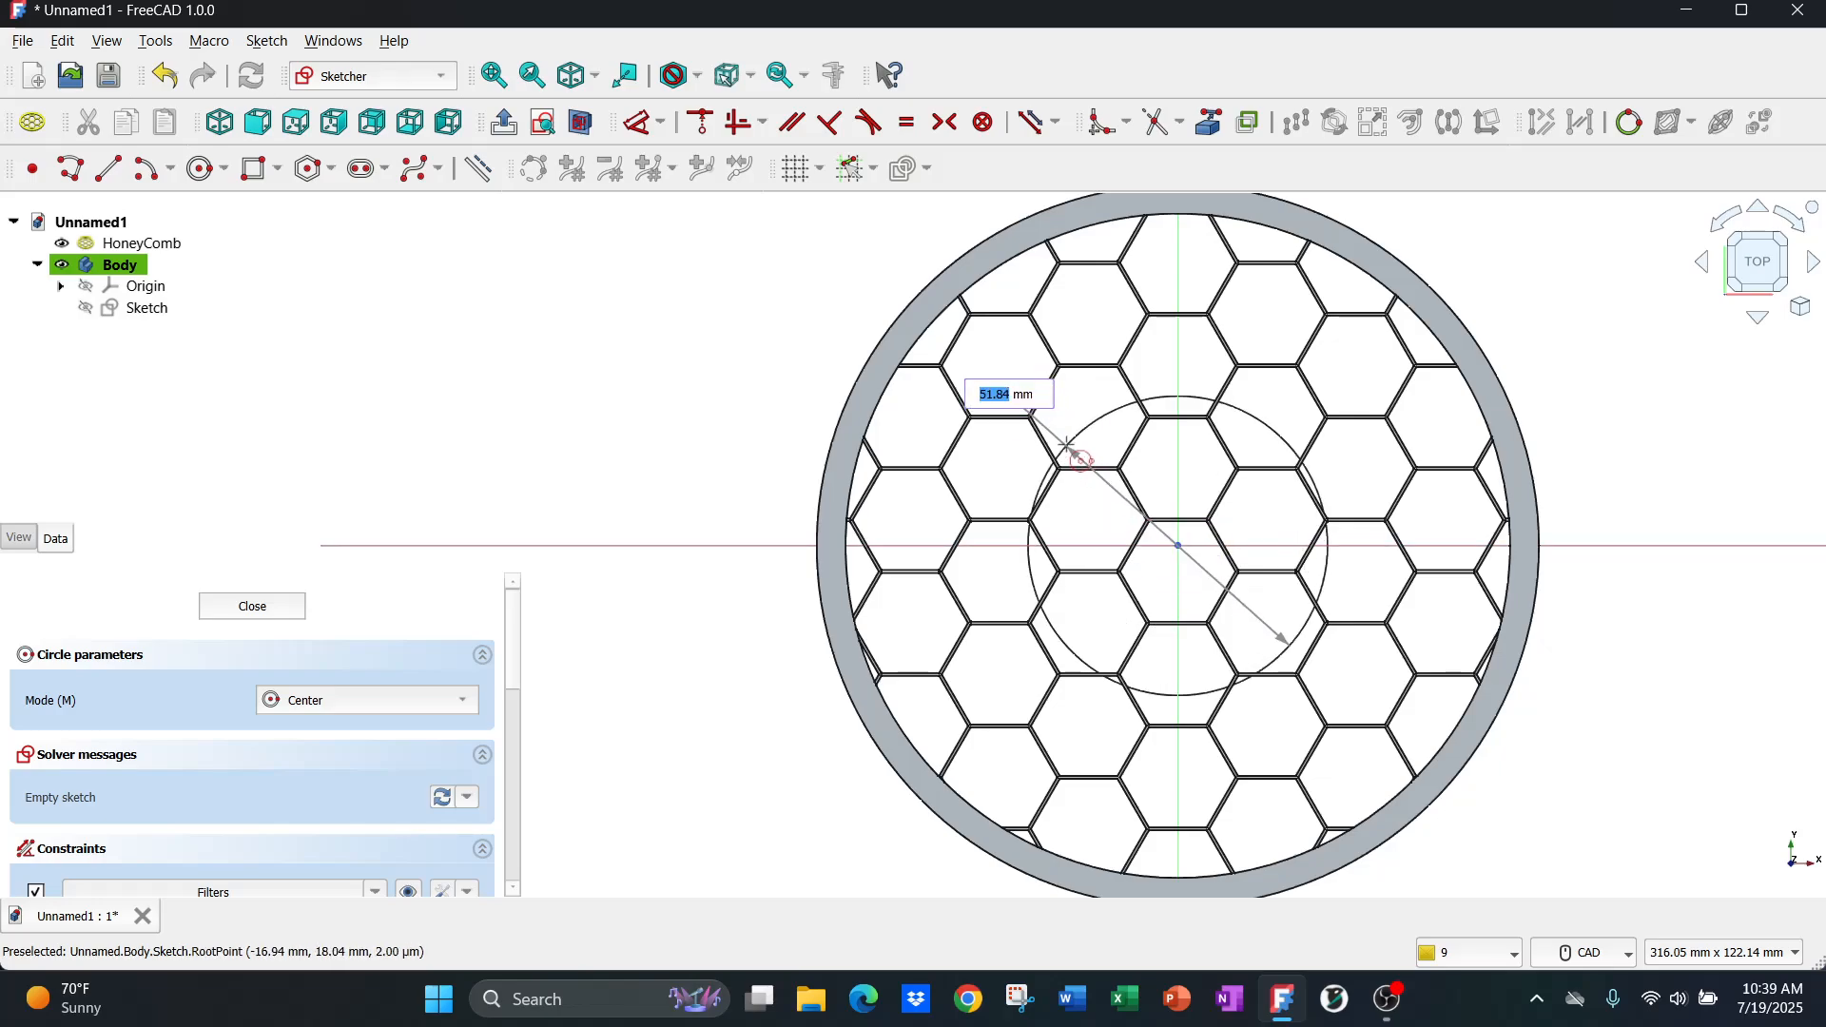
{"action": "type", "text": "80"}
{"action": "key", "text": "Return"}
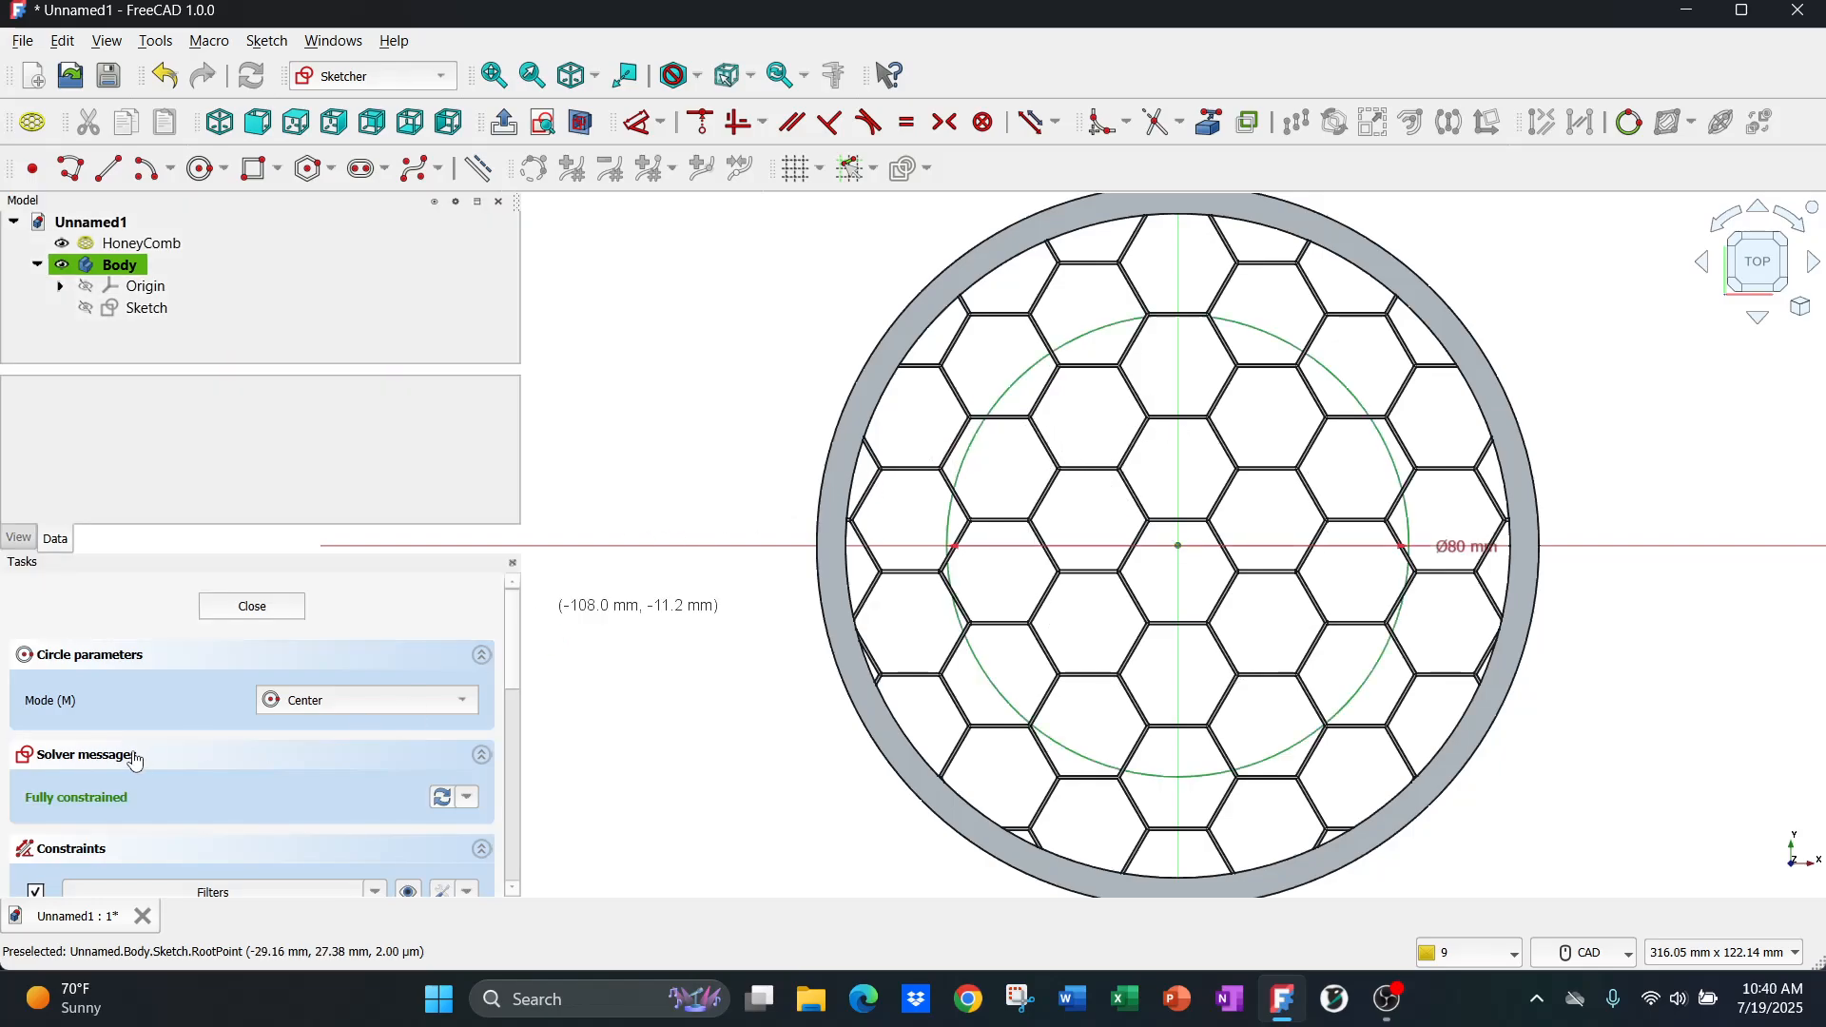
{"action": "left_click", "coordinate": [271, 618]}
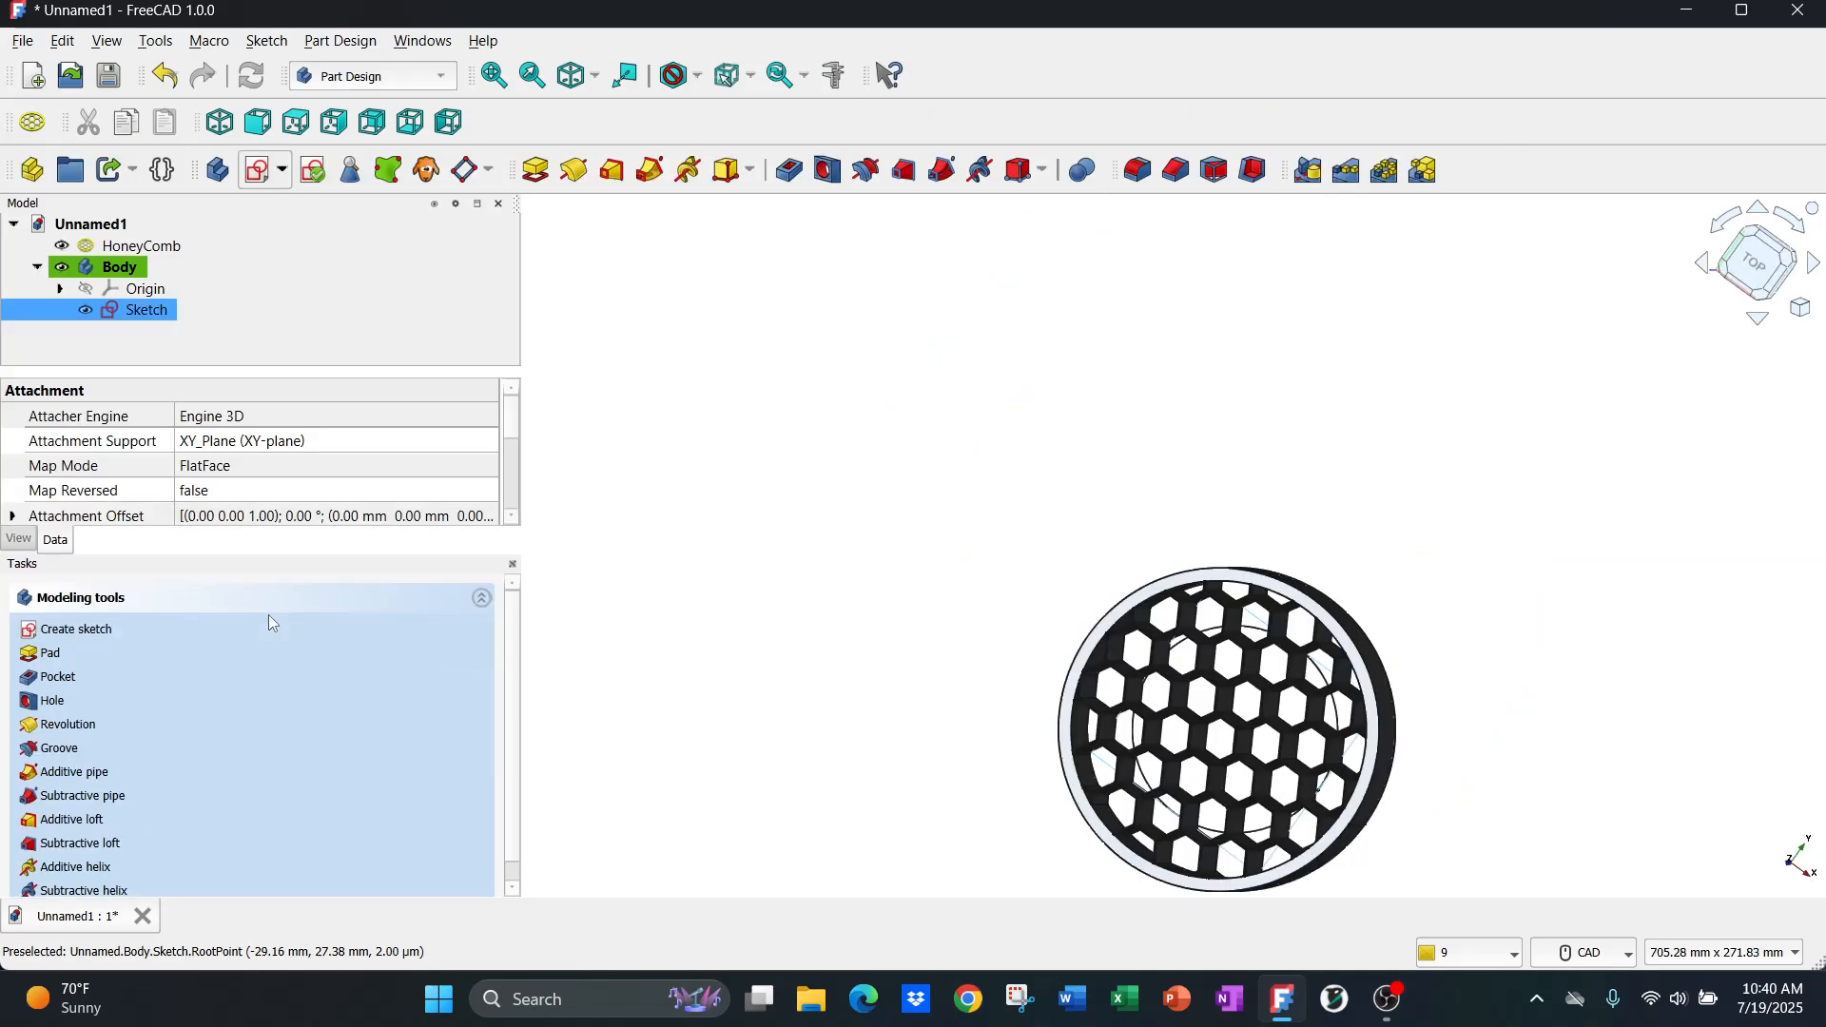
- Pad the circle sketch 48 mm through the honeycomb, and check the resulting cylinder from several angles
{"action": "left_click", "coordinate": [49, 655]}
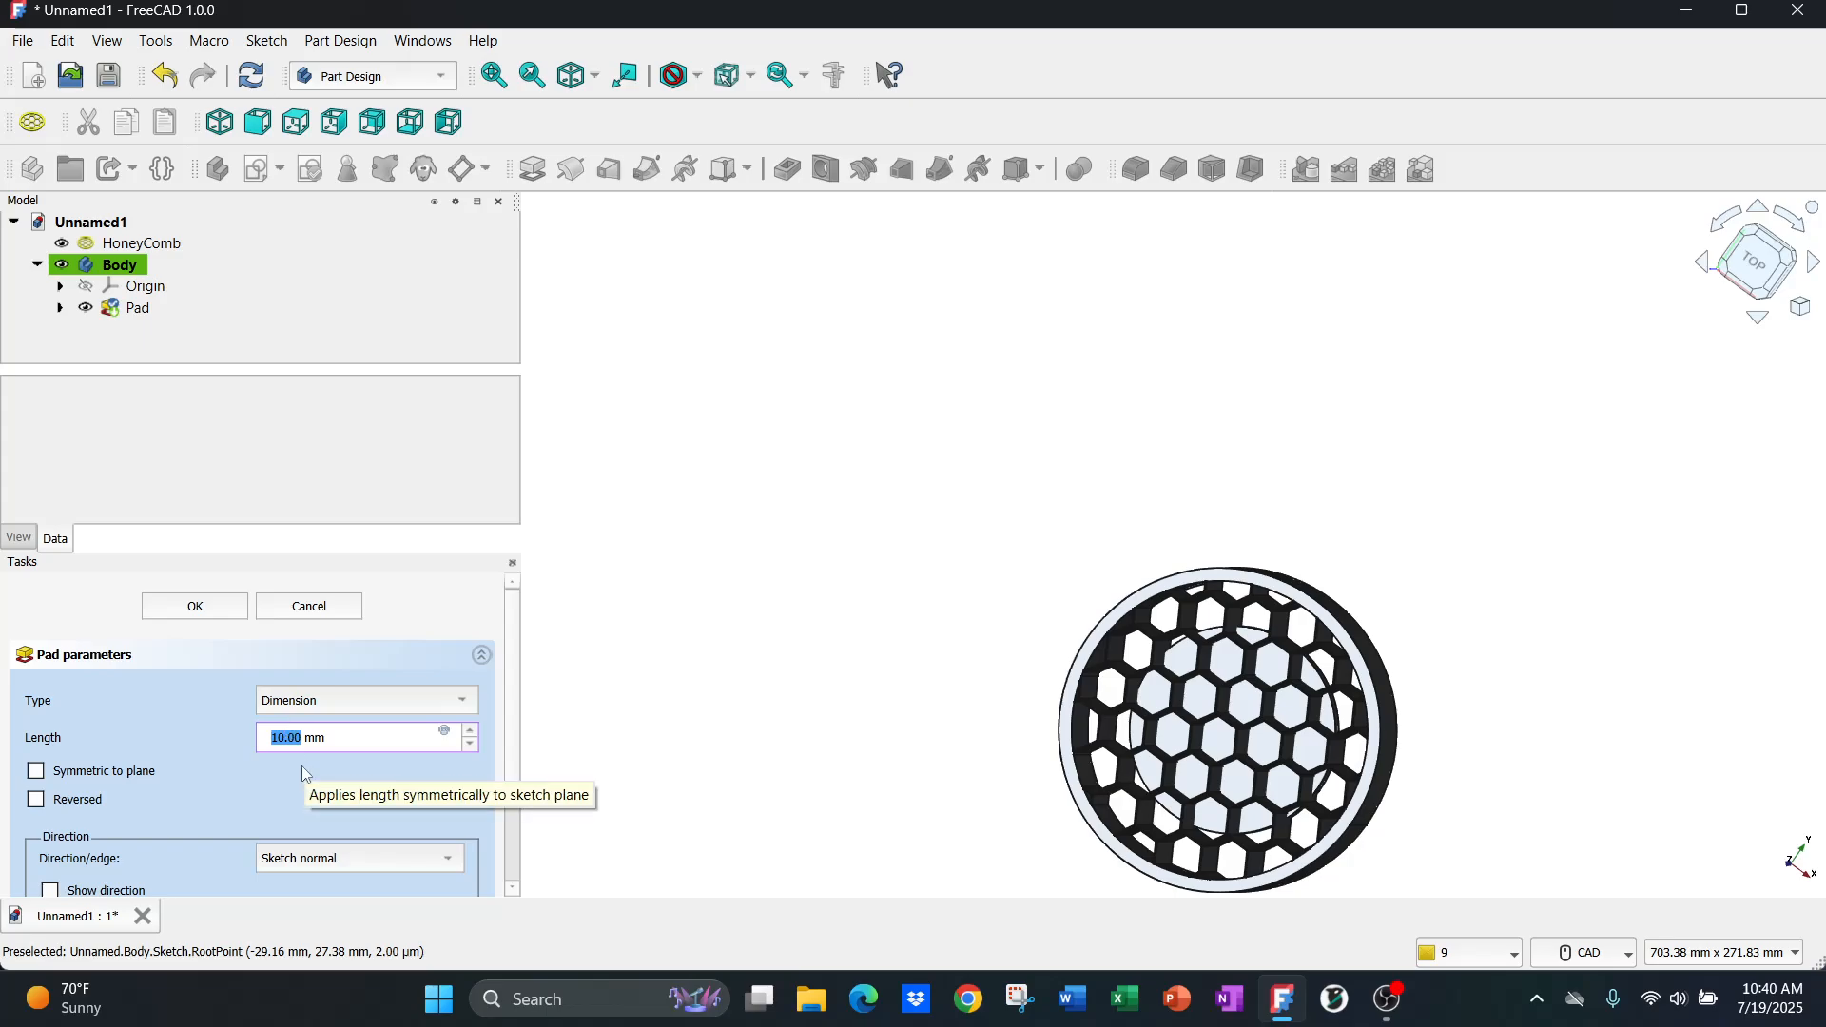
{"action": "type", "text": "48"}
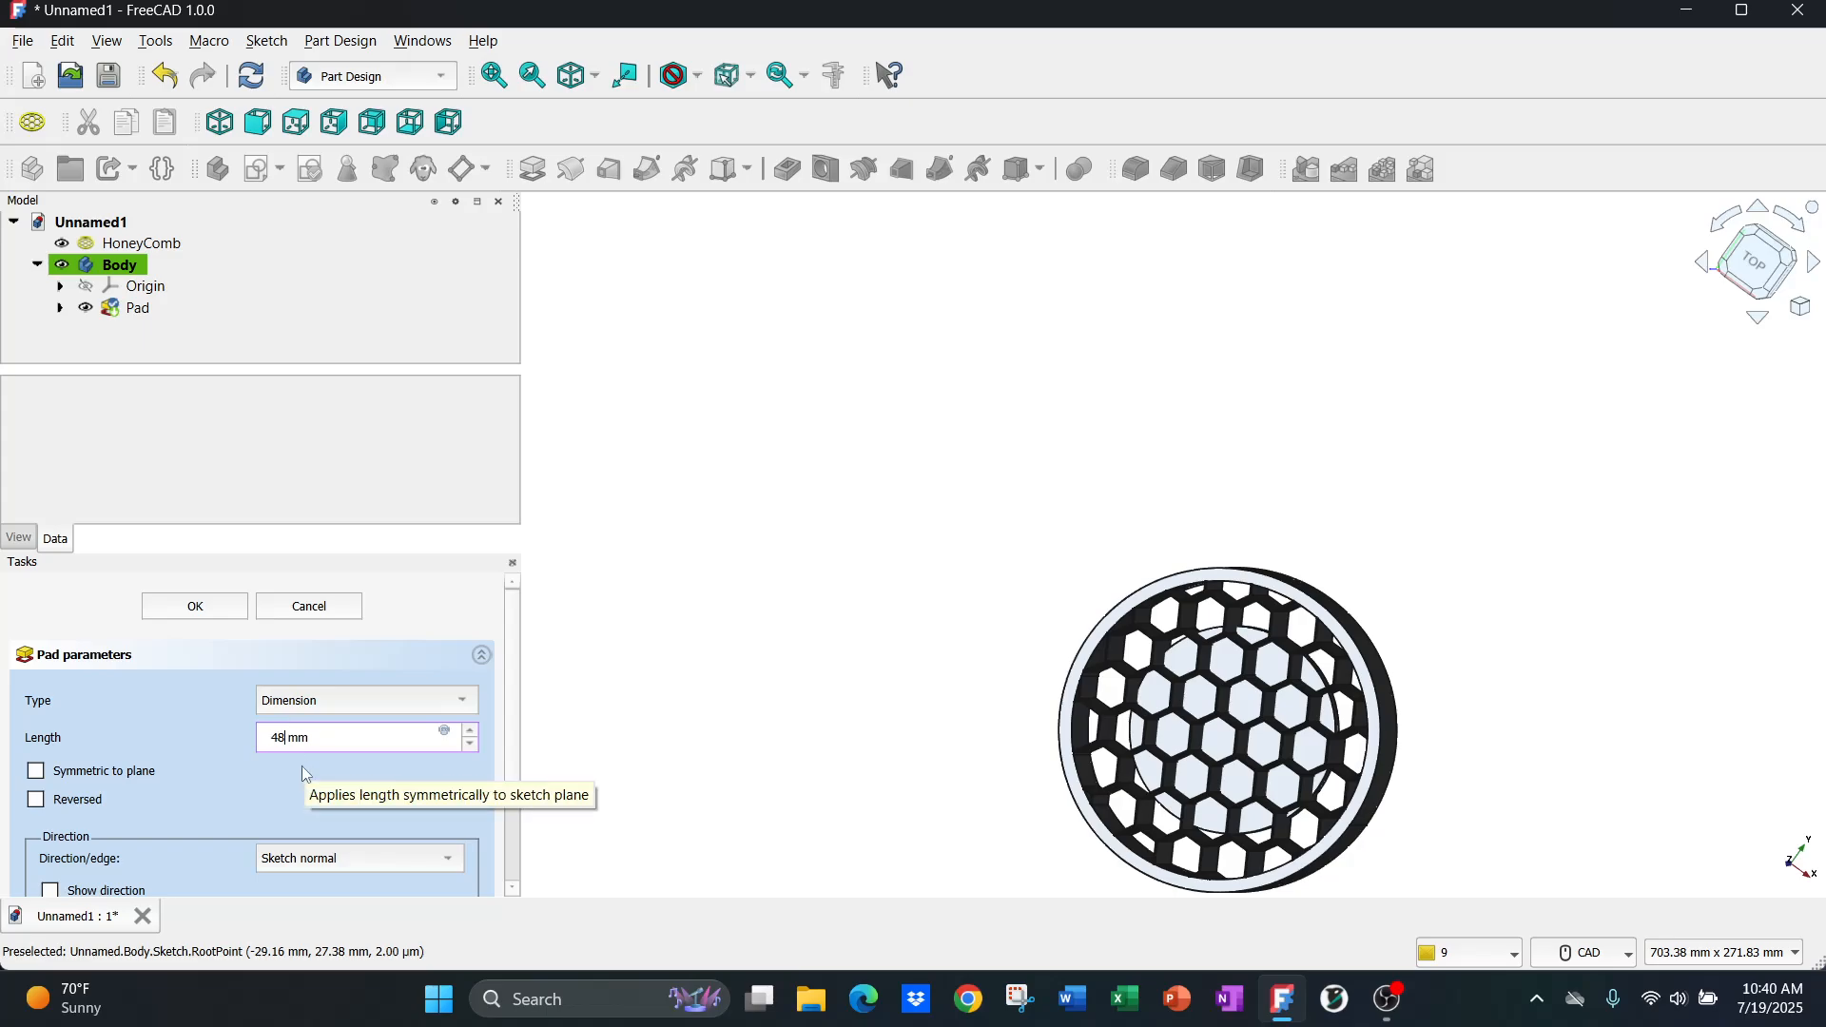
{"action": "left_click", "coordinate": [196, 605]}
{"action": "mouse_move", "coordinate": [1471, 729]}
{"action": "middle_mouse_down"}
{"action": "mouse_move", "coordinate": [983, 765]}
{"action": "mouse_move", "coordinate": [1286, 534]}
{"action": "mouse_move", "coordinate": [1530, 796]}
{"action": "mouse_move", "coordinate": [1590, 822]}
{"action": "middle_mouse_up"}
{"action": "mouse_move", "coordinate": [1093, 505]}
{"action": "middle_mouse_down"}
{"action": "mouse_move", "coordinate": [1144, 519]}
{"action": "mouse_move", "coordinate": [1054, 518]}
{"action": "mouse_move", "coordinate": [1052, 563]}
{"action": "middle_mouse_up"}
{"action": "scroll", "coordinate": [1171, 581], "scroll_direction": "up", "scroll_amount": 3}
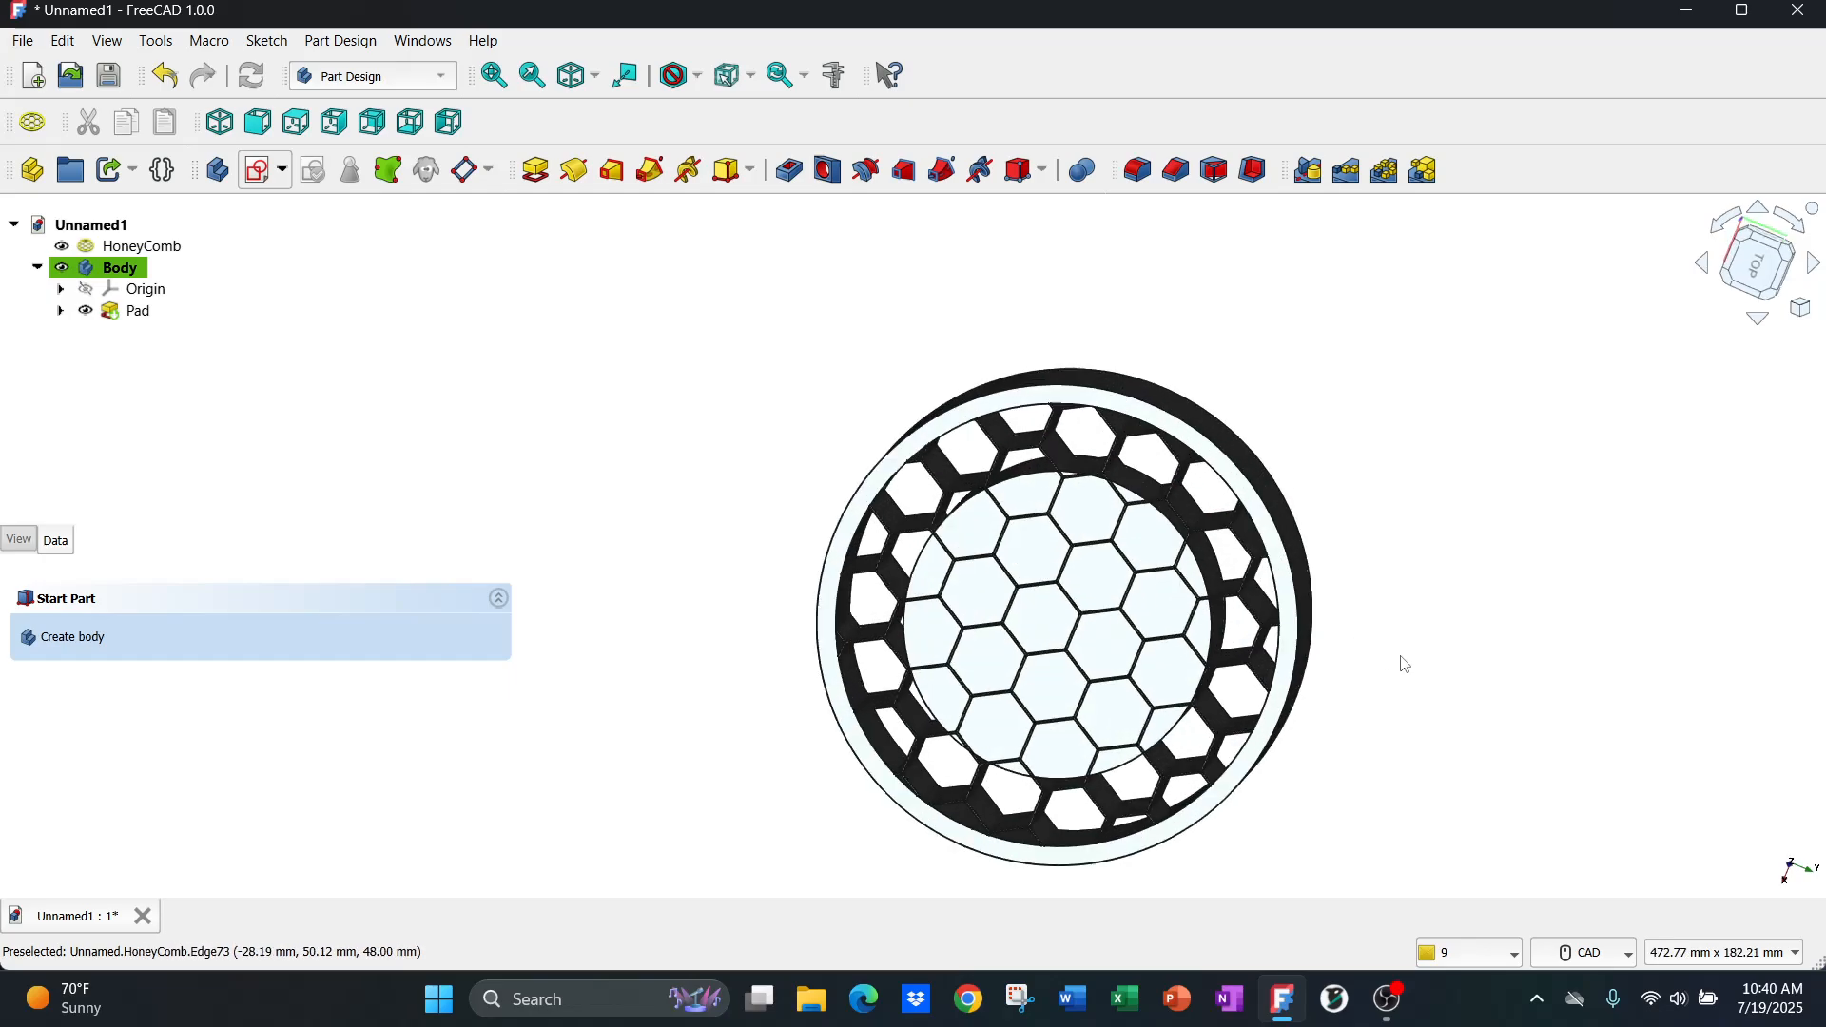
{"action": "middle_click_drag", "start_coordinate": [1400, 649], "coordinate": [1379, 623]}
{"action": "middle_click_drag", "start_coordinate": [815, 501], "coordinate": [830, 375]}
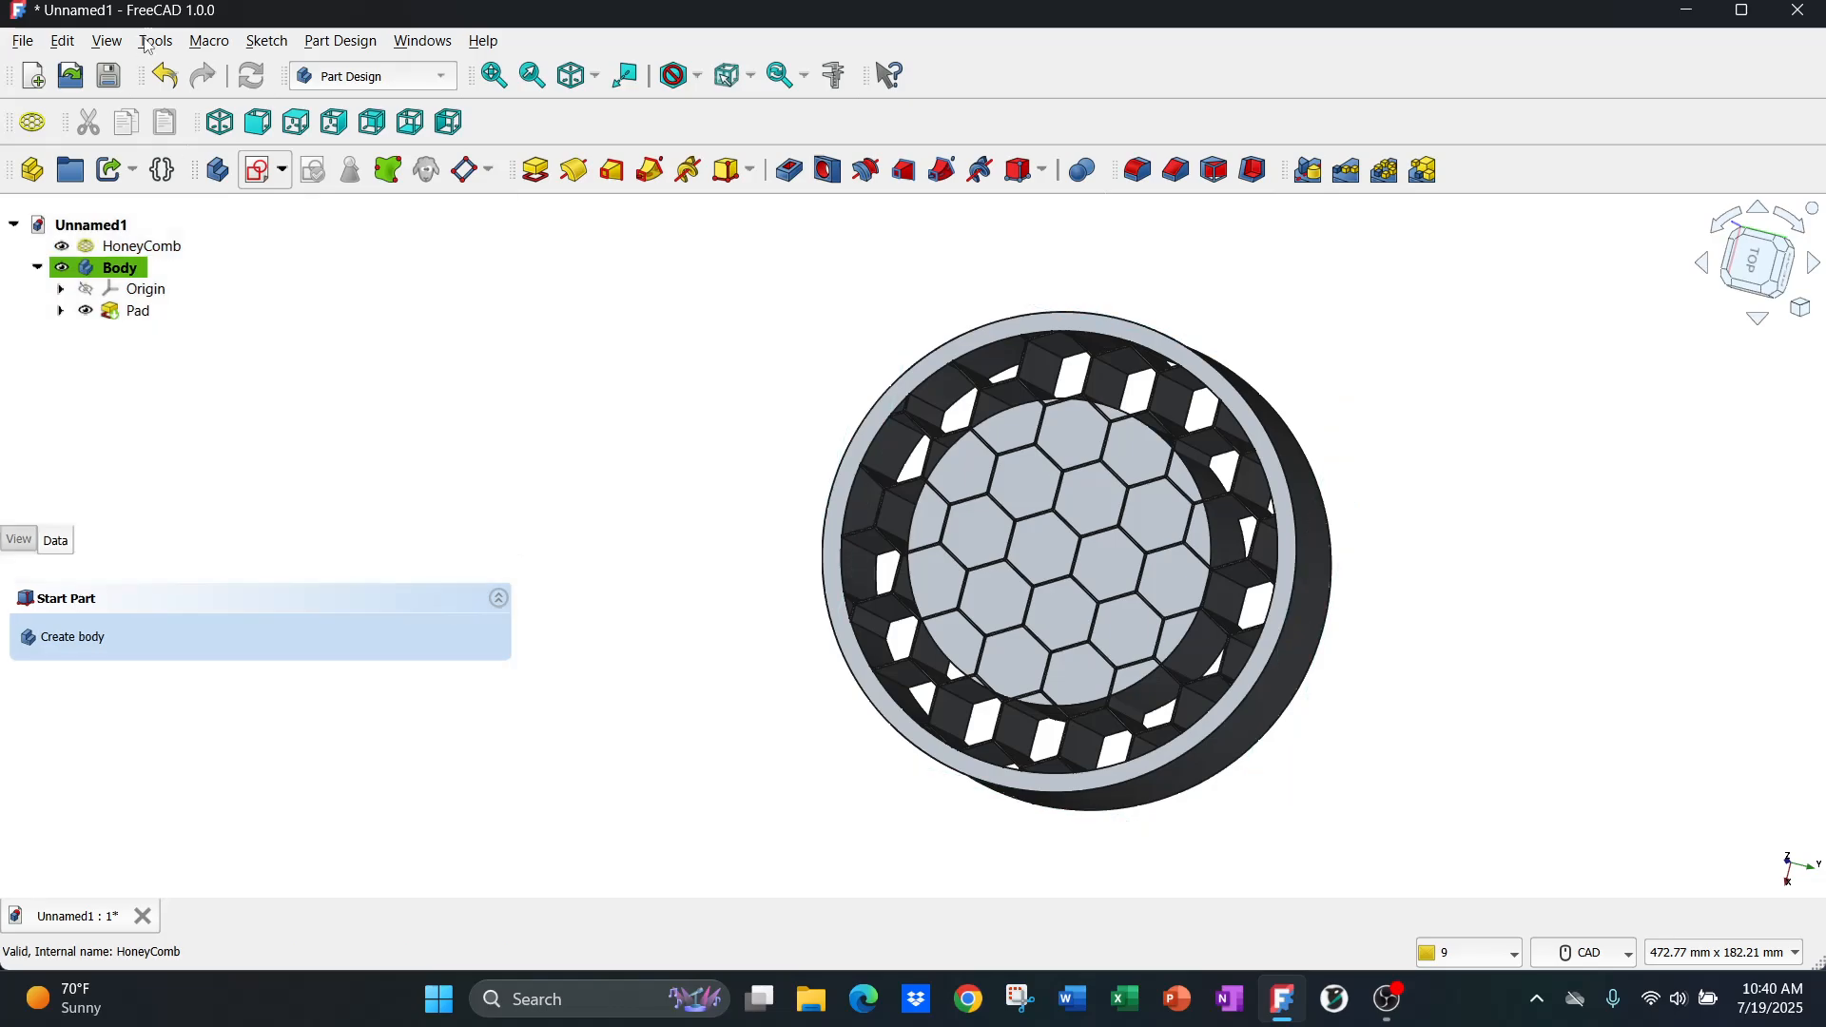
- Select the Body in the model tree and collapse its contents
{"action": "left_click", "coordinate": [156, 42]}
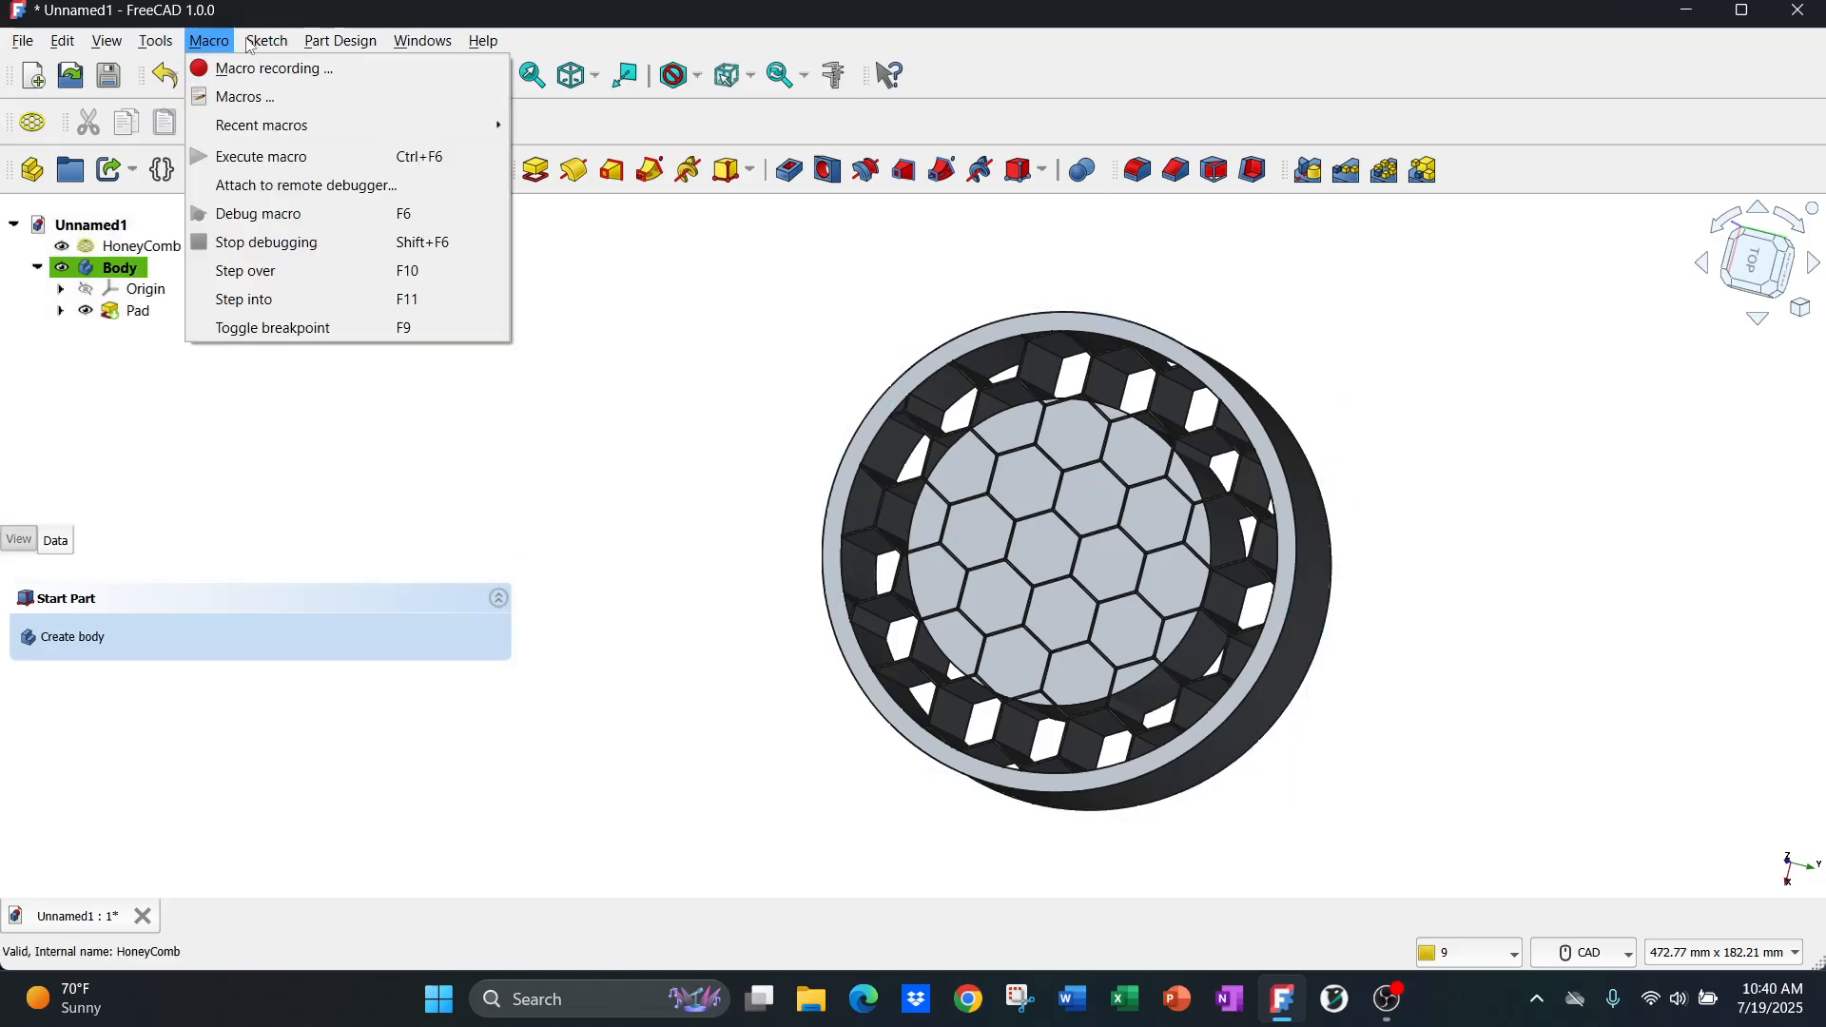
{"action": "mouse_move", "coordinate": [263, 54]}
{"action": "mouse_move", "coordinate": [317, 44]}
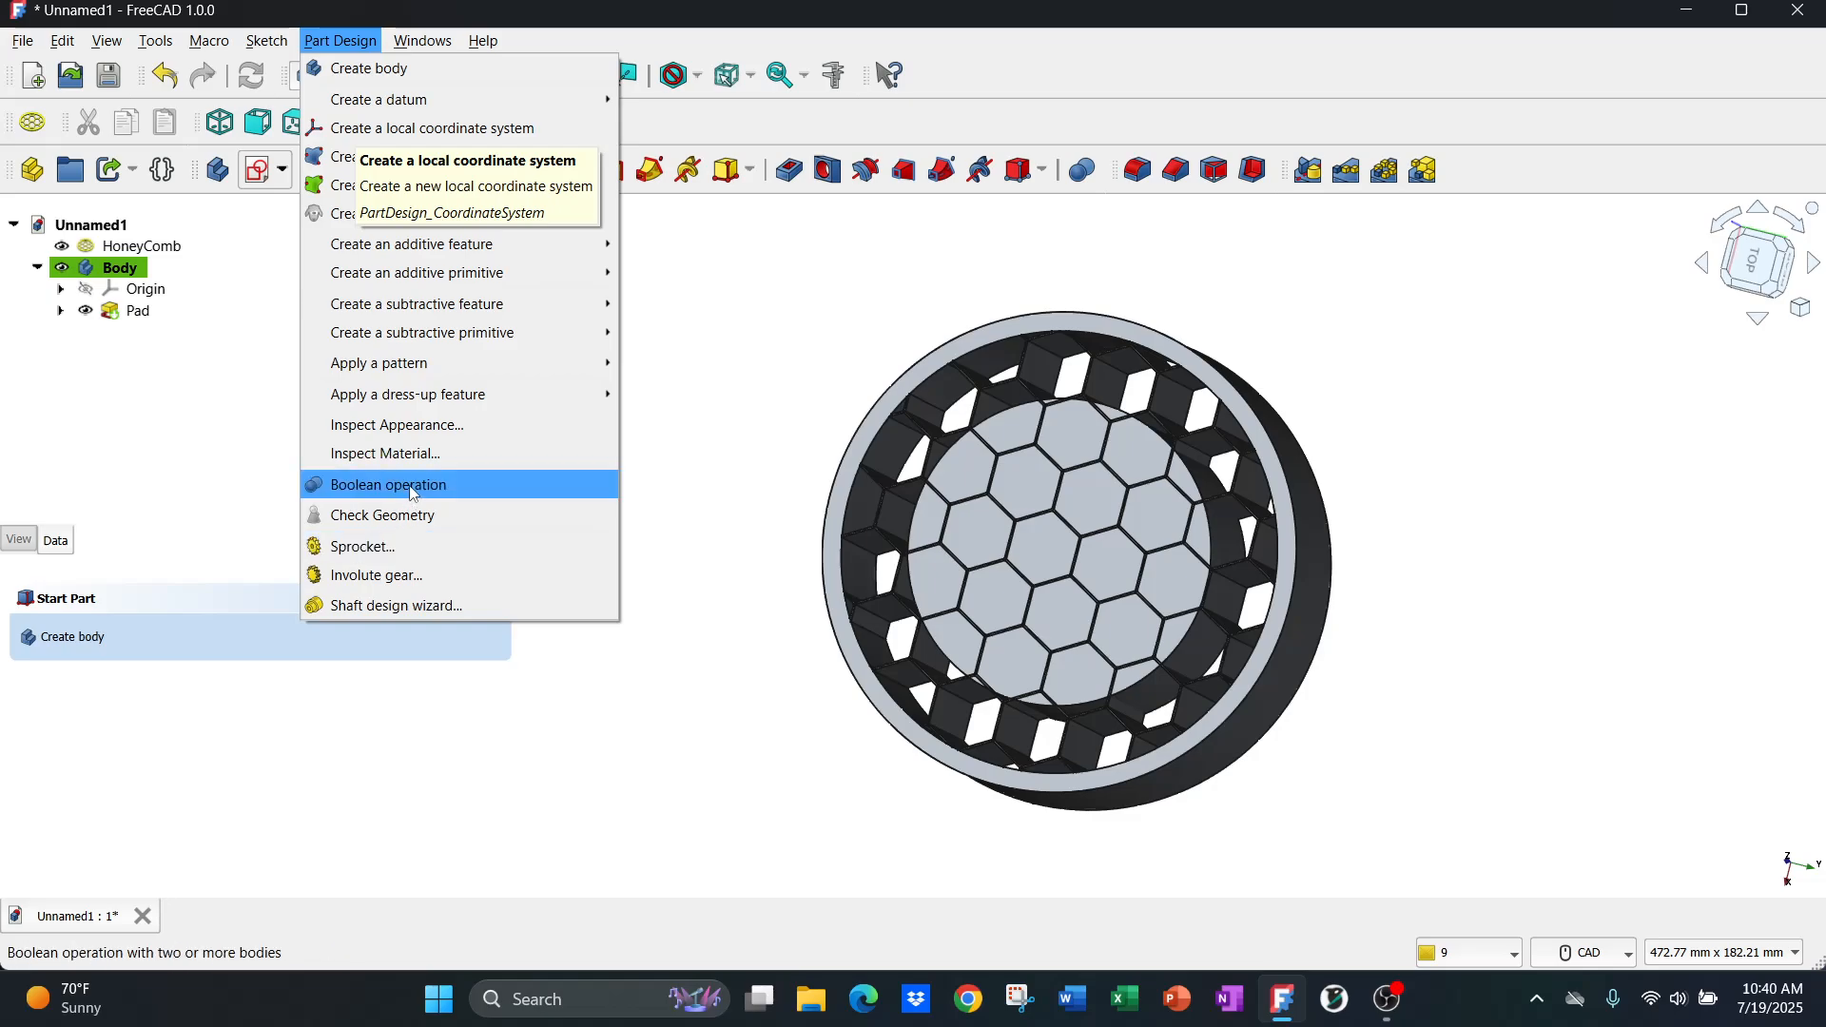
{"action": "left_click", "coordinate": [368, 317]}
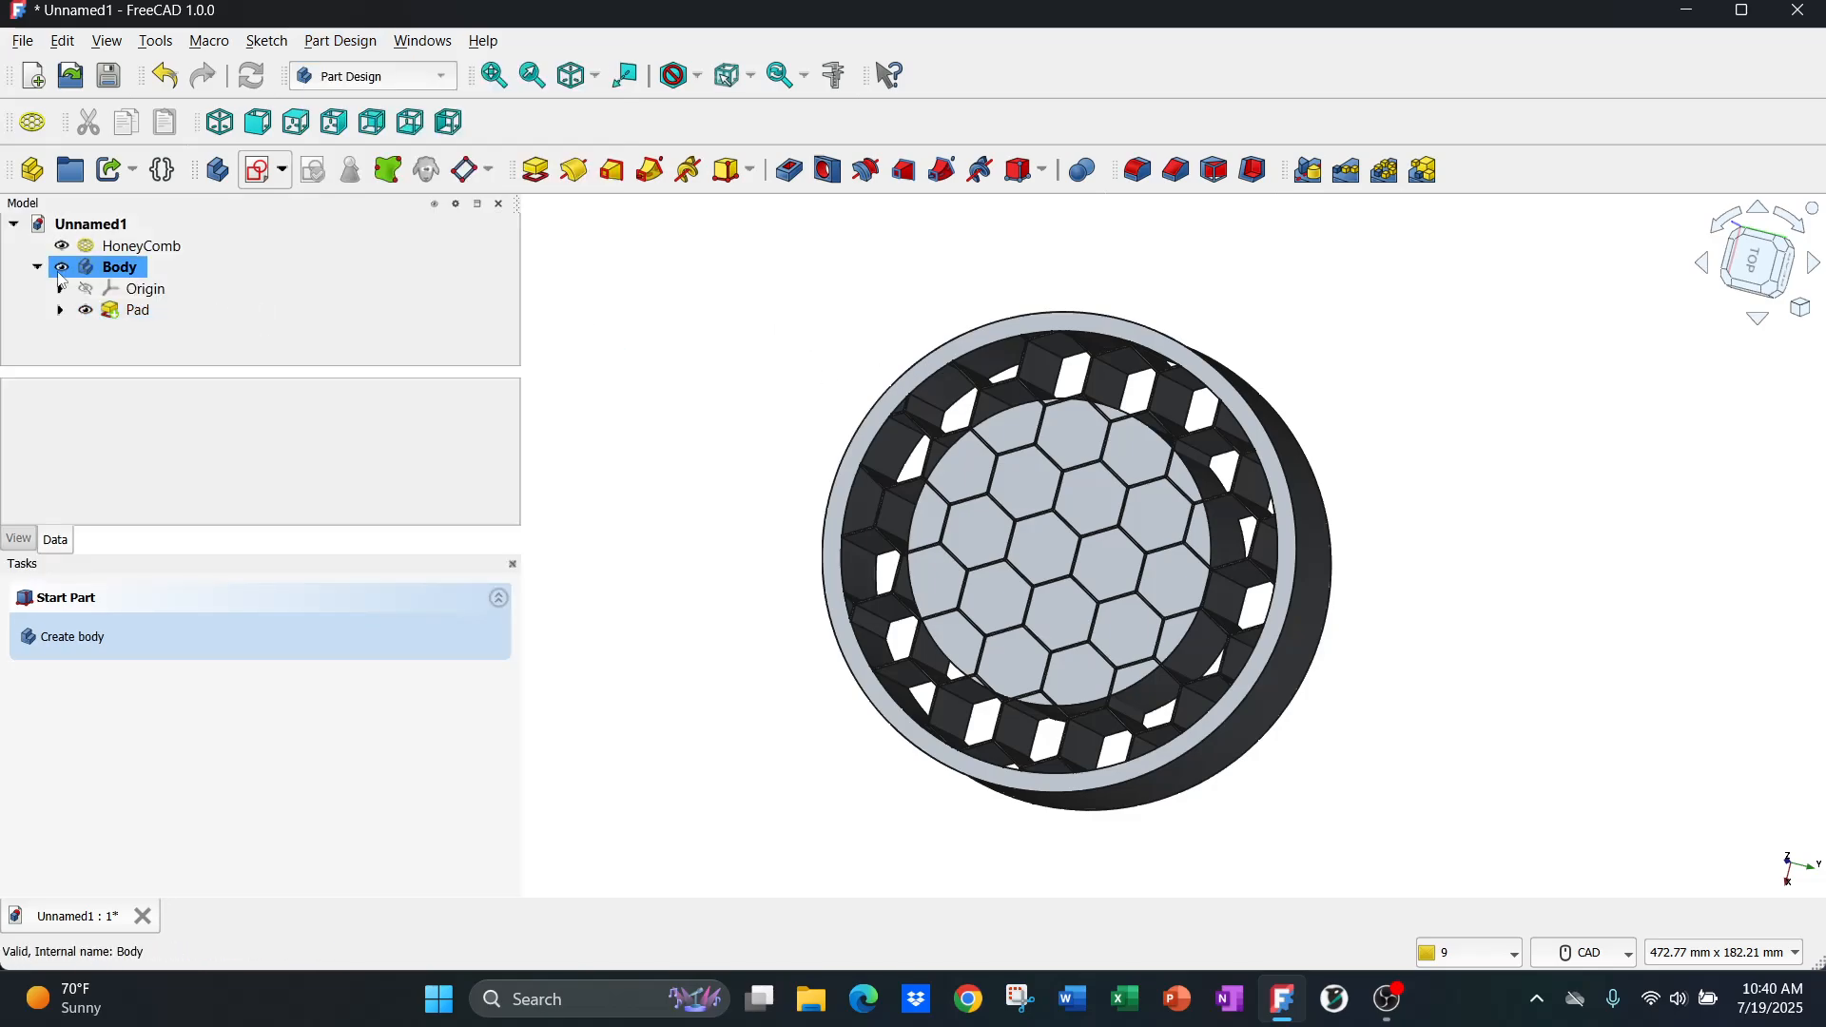
{"action": "left_click", "coordinate": [37, 268]}
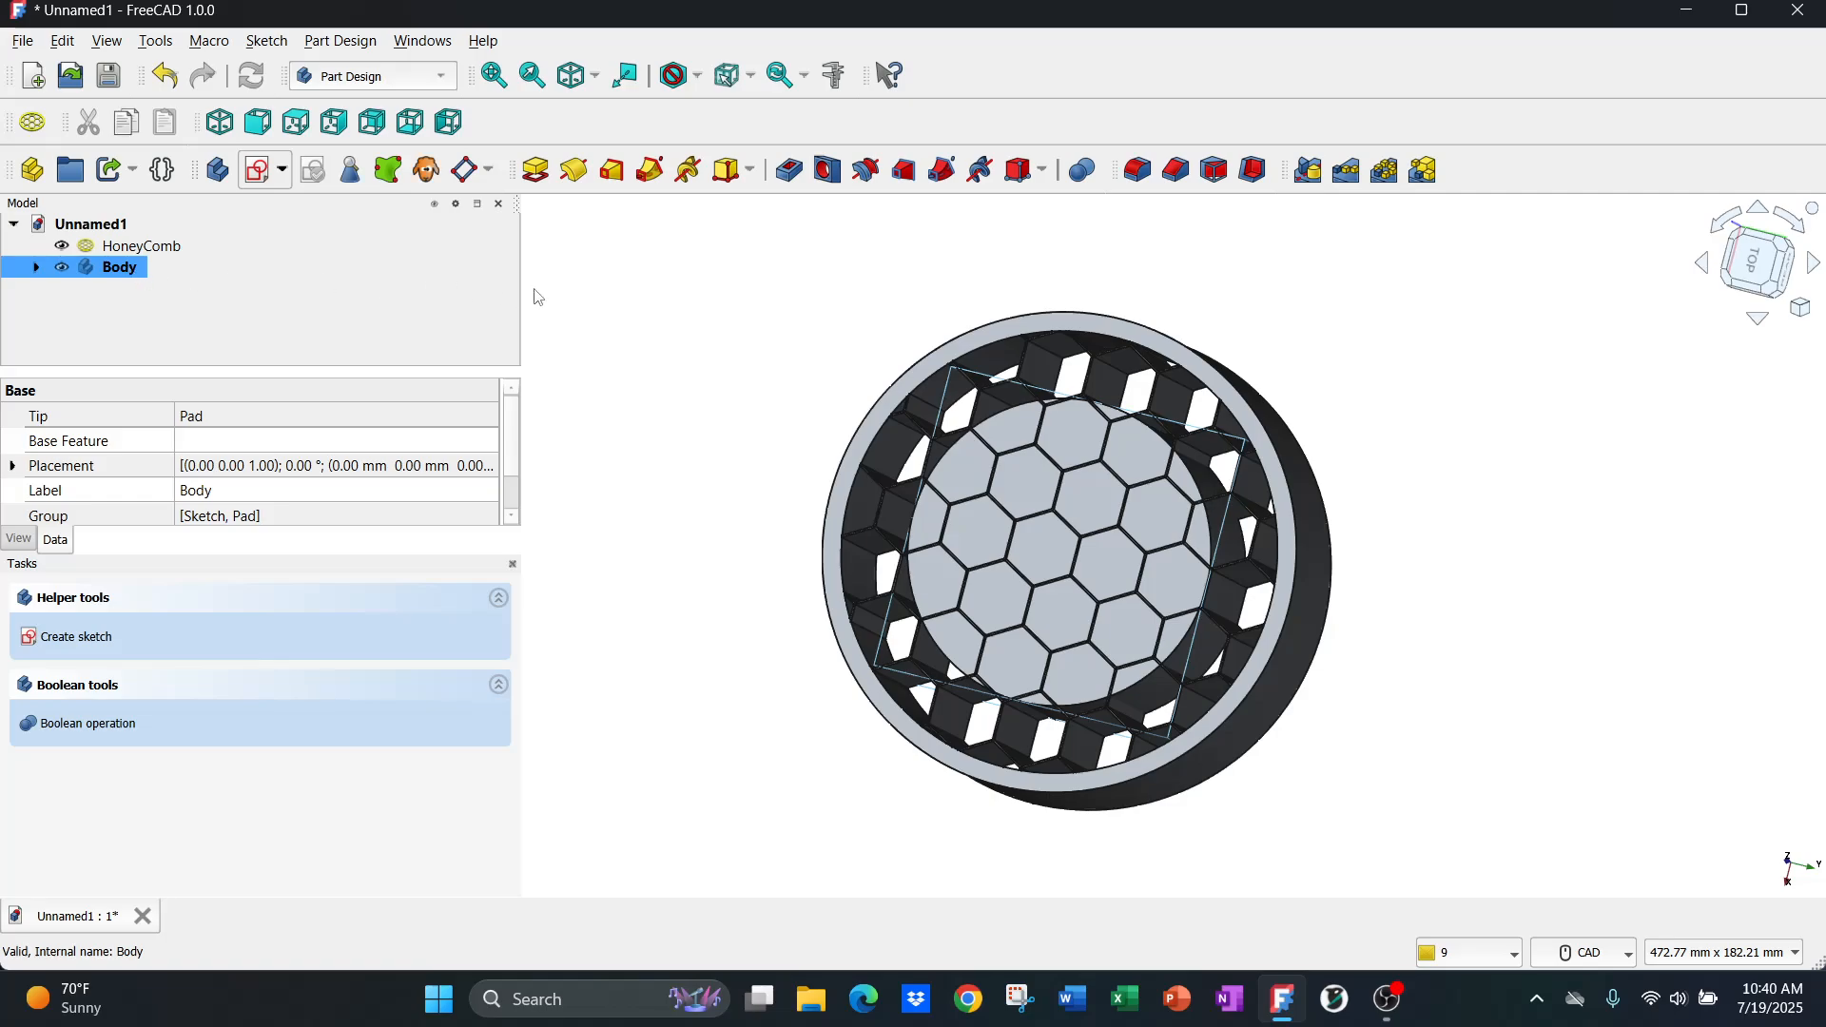
- Fuse the HoneyComb and the cylinder Body into one solid with a Boolean operation
{"action": "left_click", "coordinate": [143, 246], "text": "ctrl"}
{"action": "left_click", "coordinate": [352, 47]}
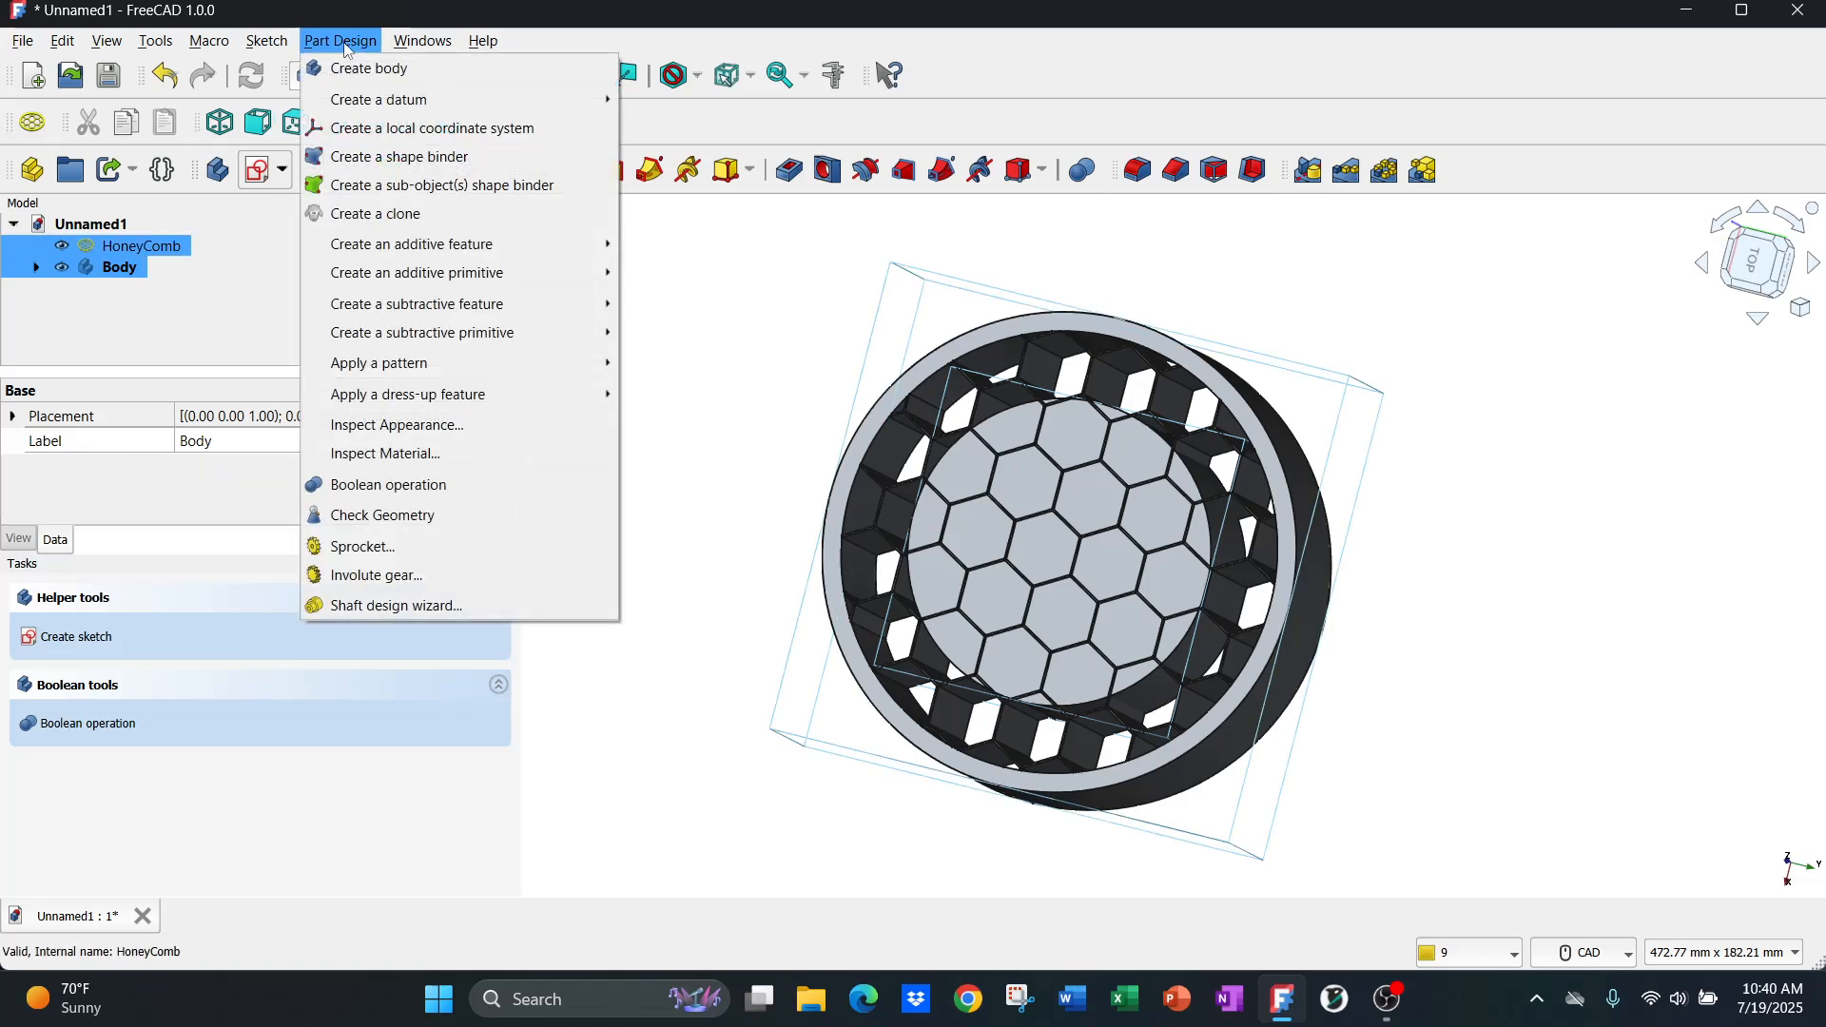
{"action": "left_click", "coordinate": [430, 484]}
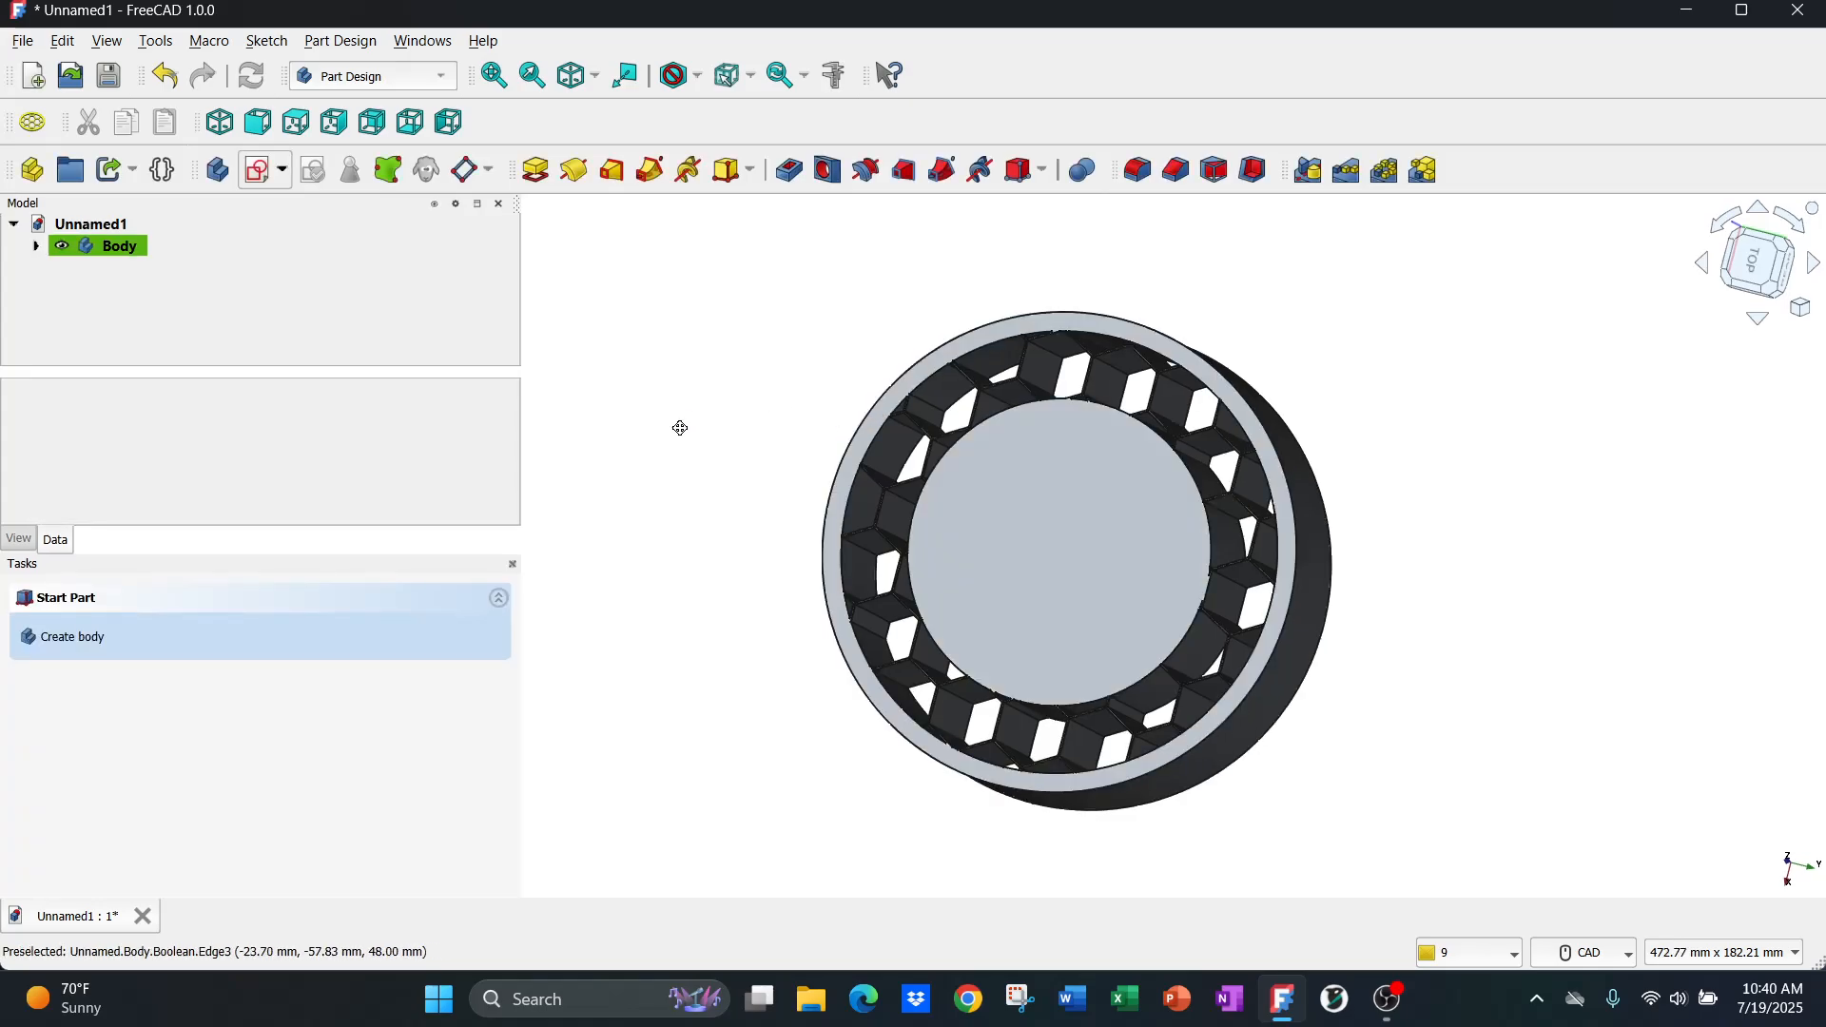
{"action": "middle_click_drag", "start_coordinate": [680, 428], "coordinate": [733, 444]}
{"action": "scroll", "coordinate": [734, 444], "scroll_direction": "down", "scroll_amount": 1}
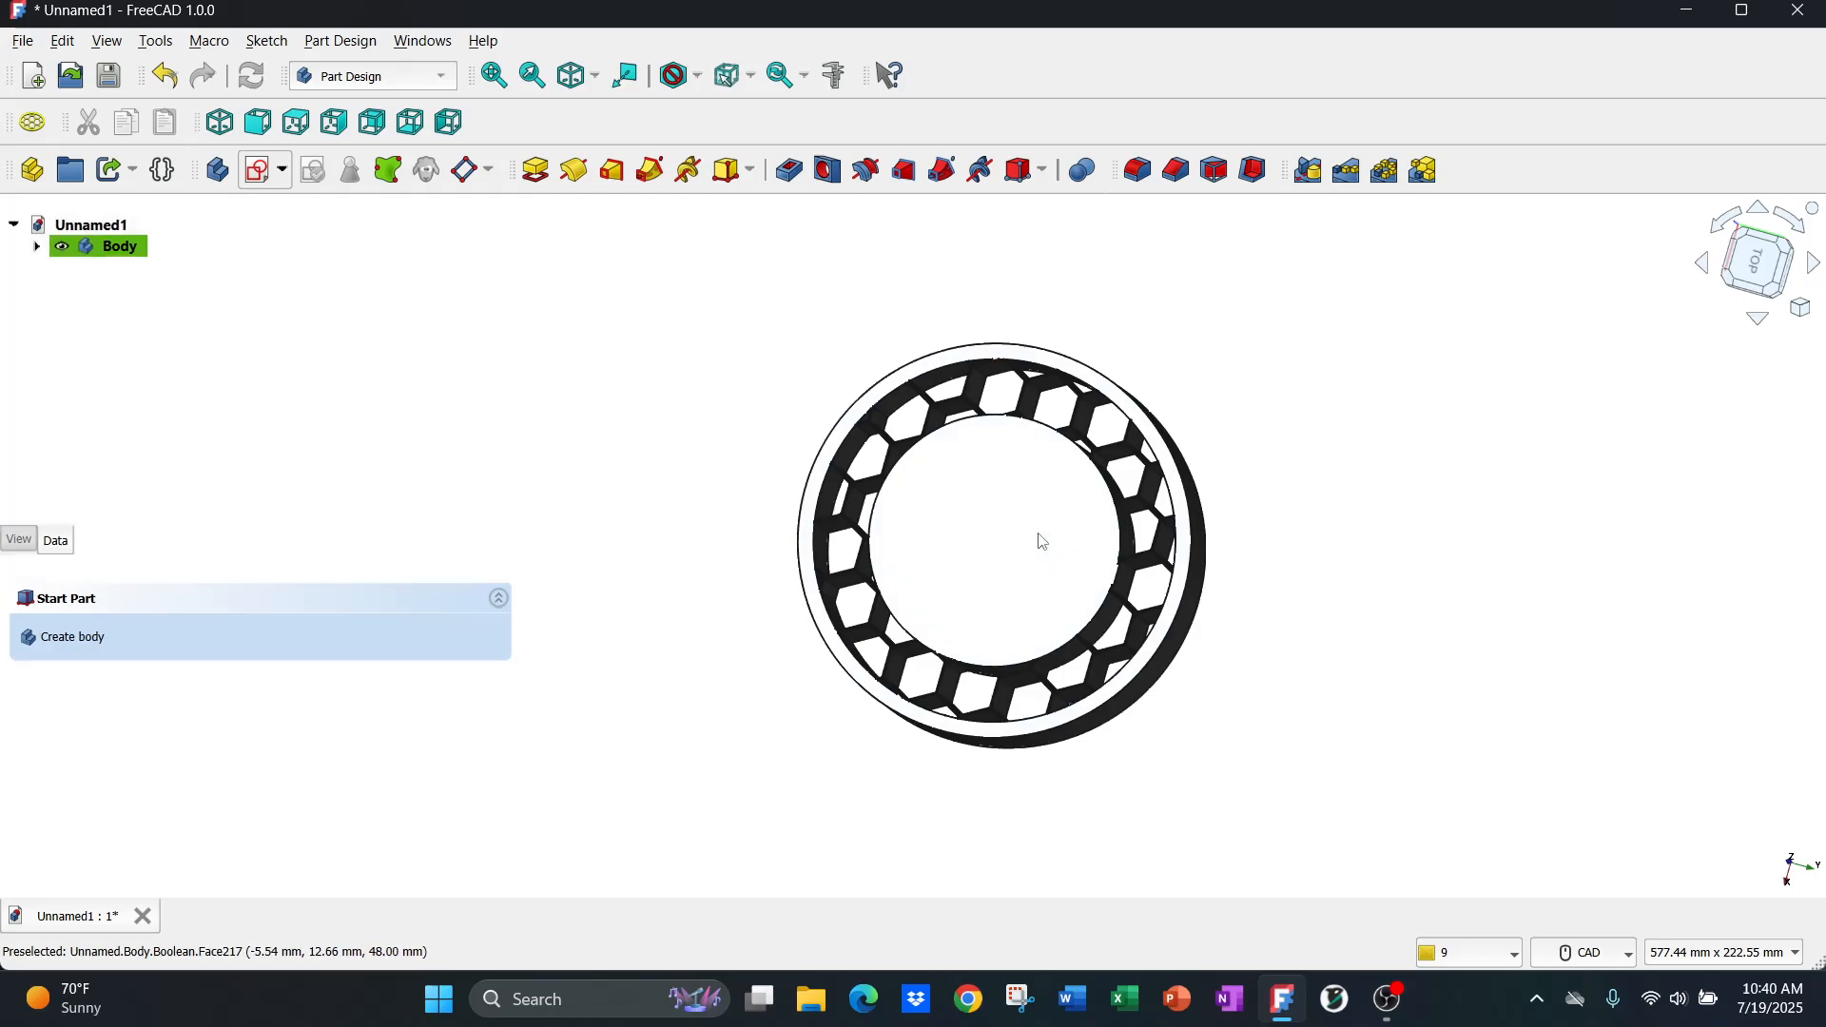
- Create a new sketch on the top face of the centre cylinder
{"action": "left_click", "coordinate": [1043, 542]}
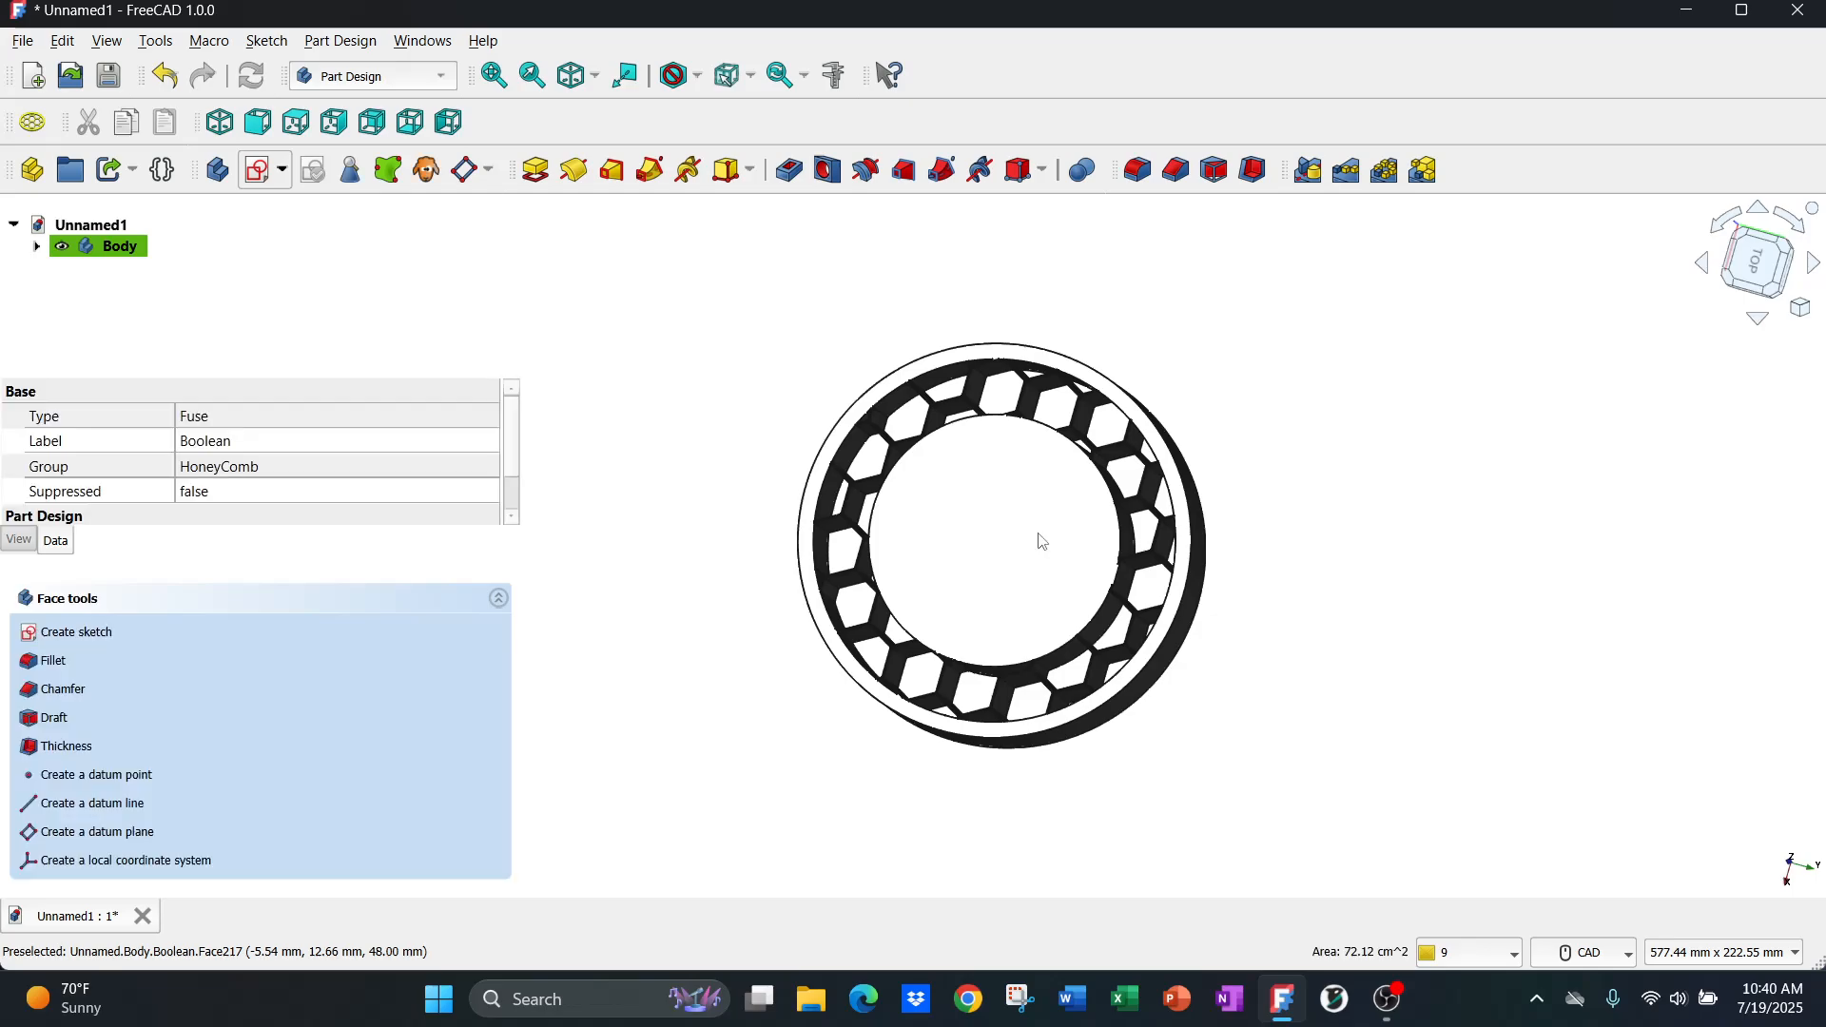
{"action": "left_click", "coordinate": [283, 170]}
{"action": "left_click", "coordinate": [296, 207]}
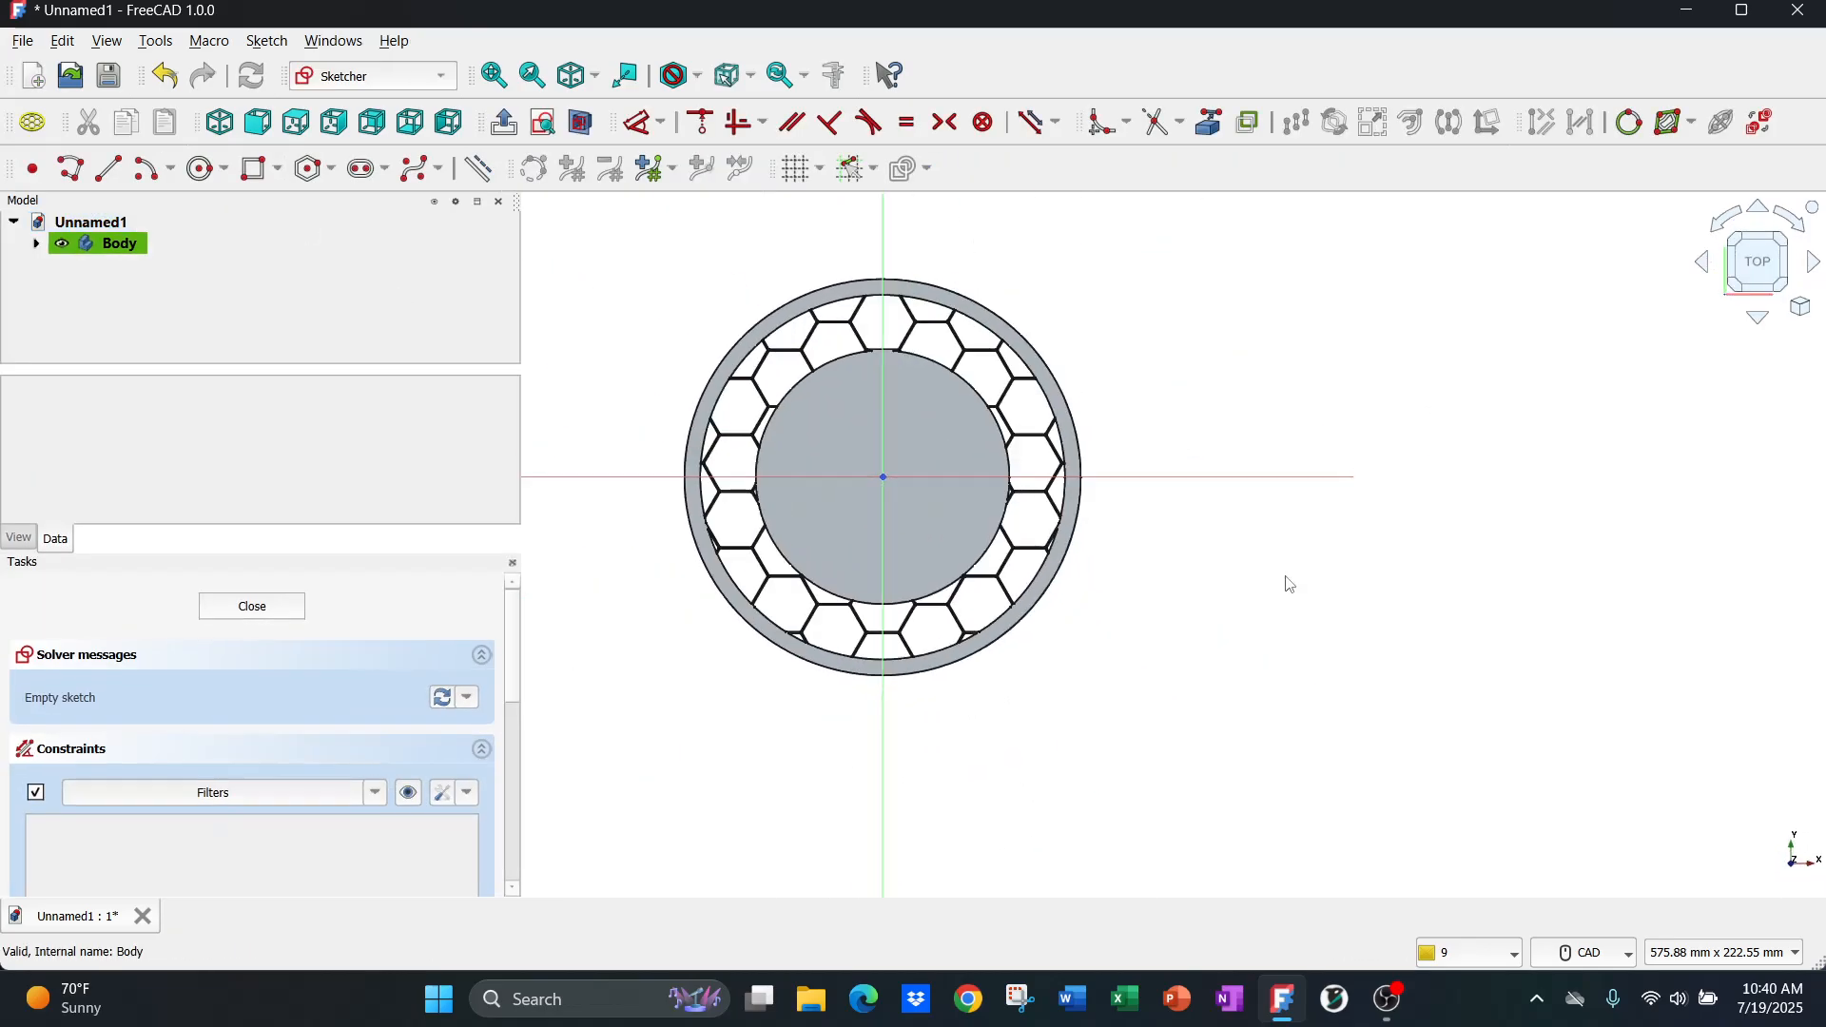
{"action": "scroll", "coordinate": [873, 447], "scroll_direction": "up", "scroll_amount": 1}
{"action": "middle_click_drag", "start_coordinate": [873, 447], "coordinate": [984, 502]}
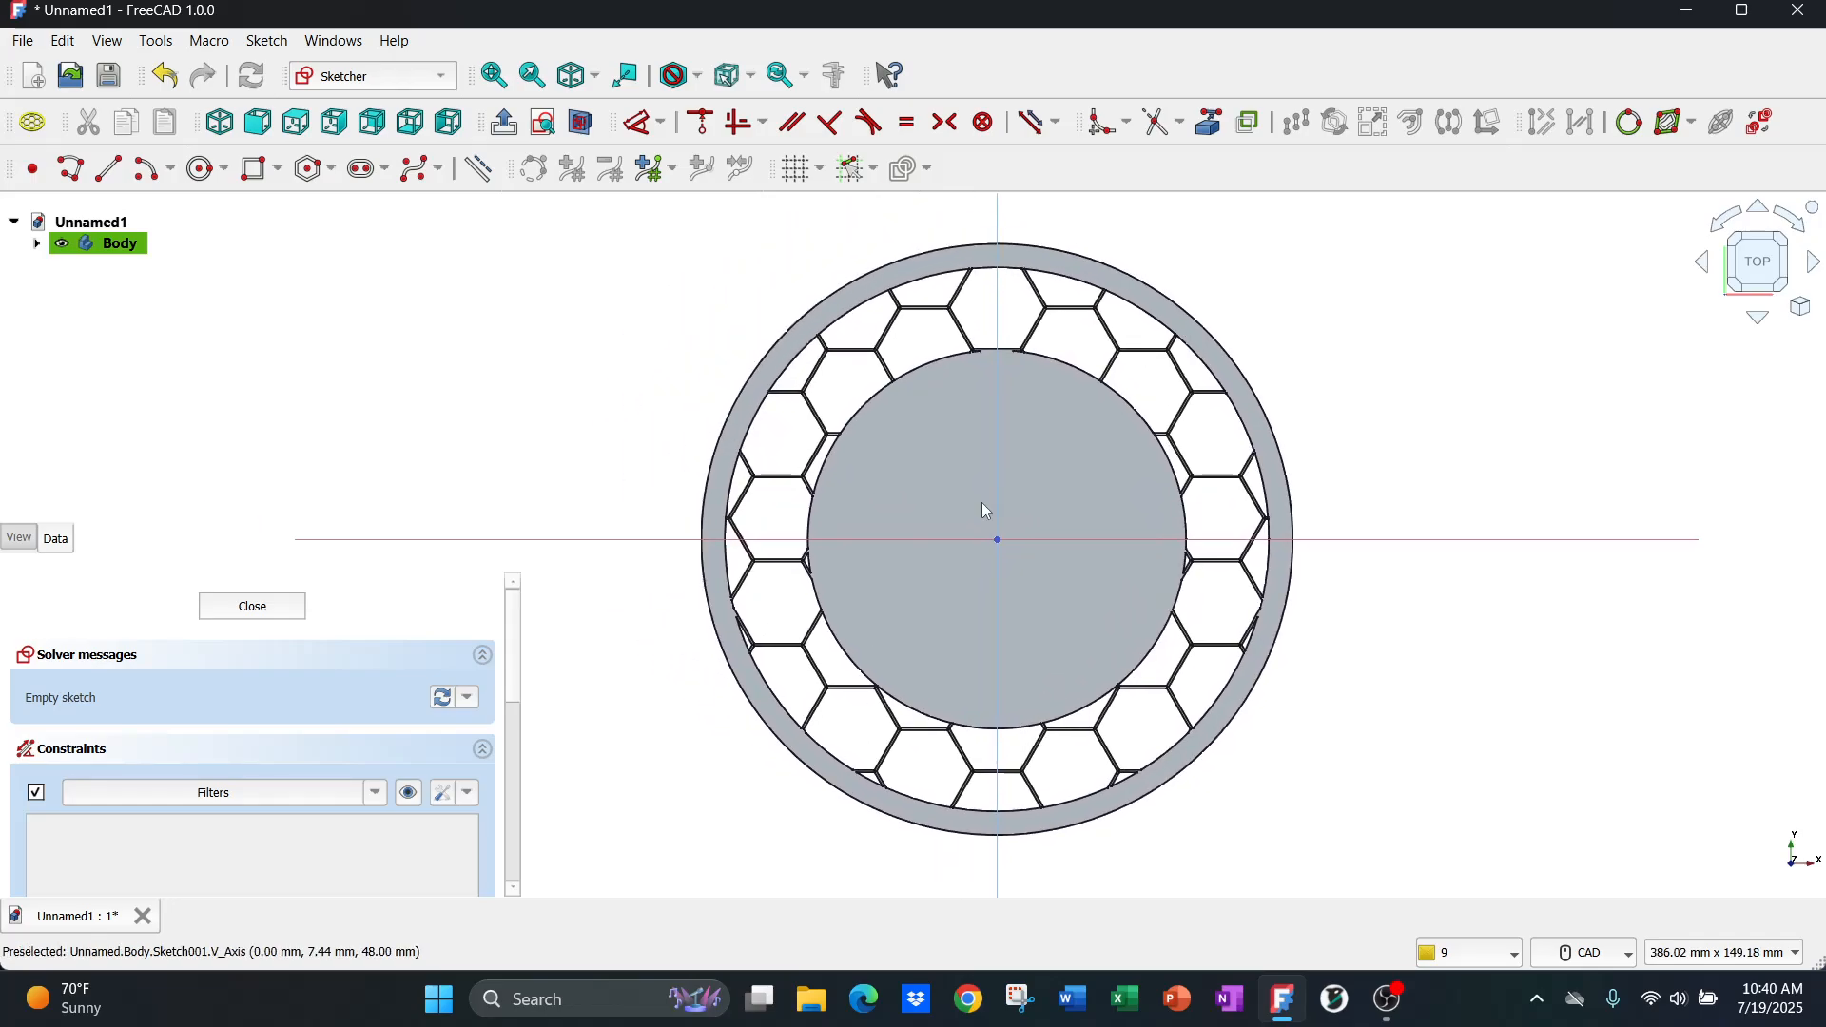
{"action": "scroll", "coordinate": [981, 502], "scroll_direction": "down", "scroll_amount": 1}
- Sketch a circle of 64 mm diameter centred on the origin, and close the sketch
{"action": "left_click", "coordinate": [224, 170]}
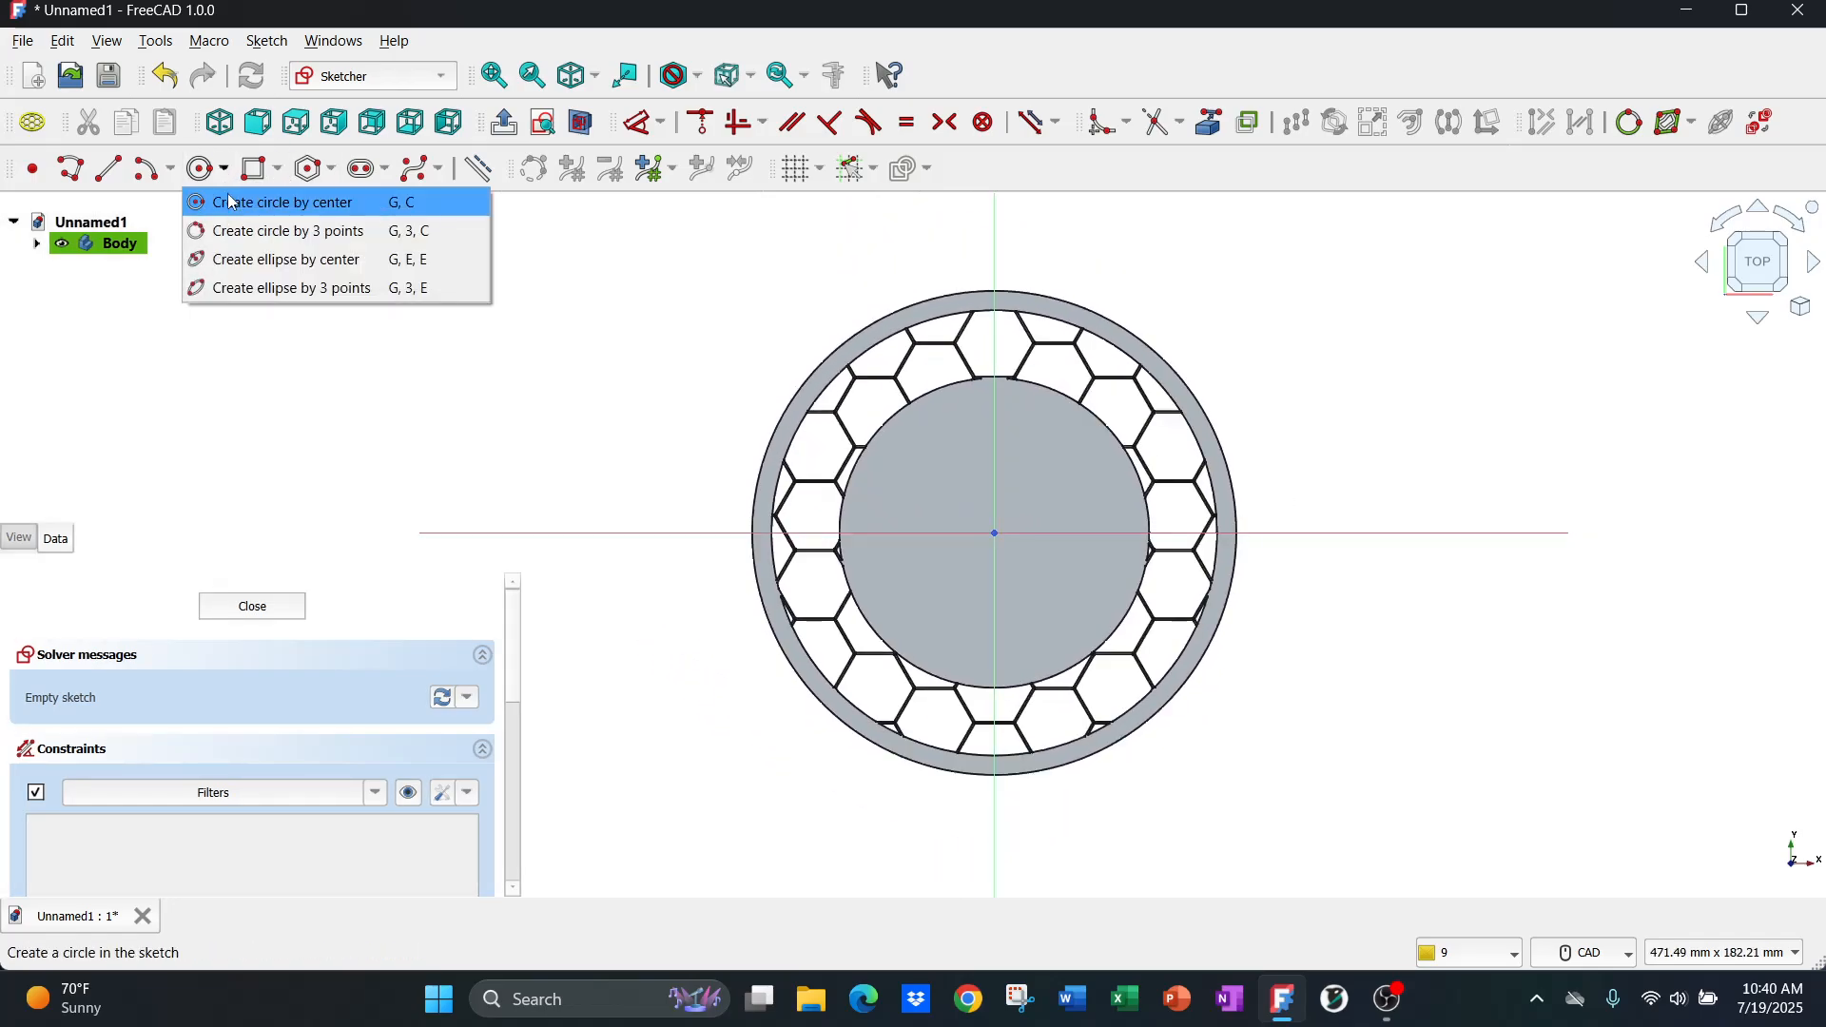
{"action": "left_click", "coordinate": [234, 197]}
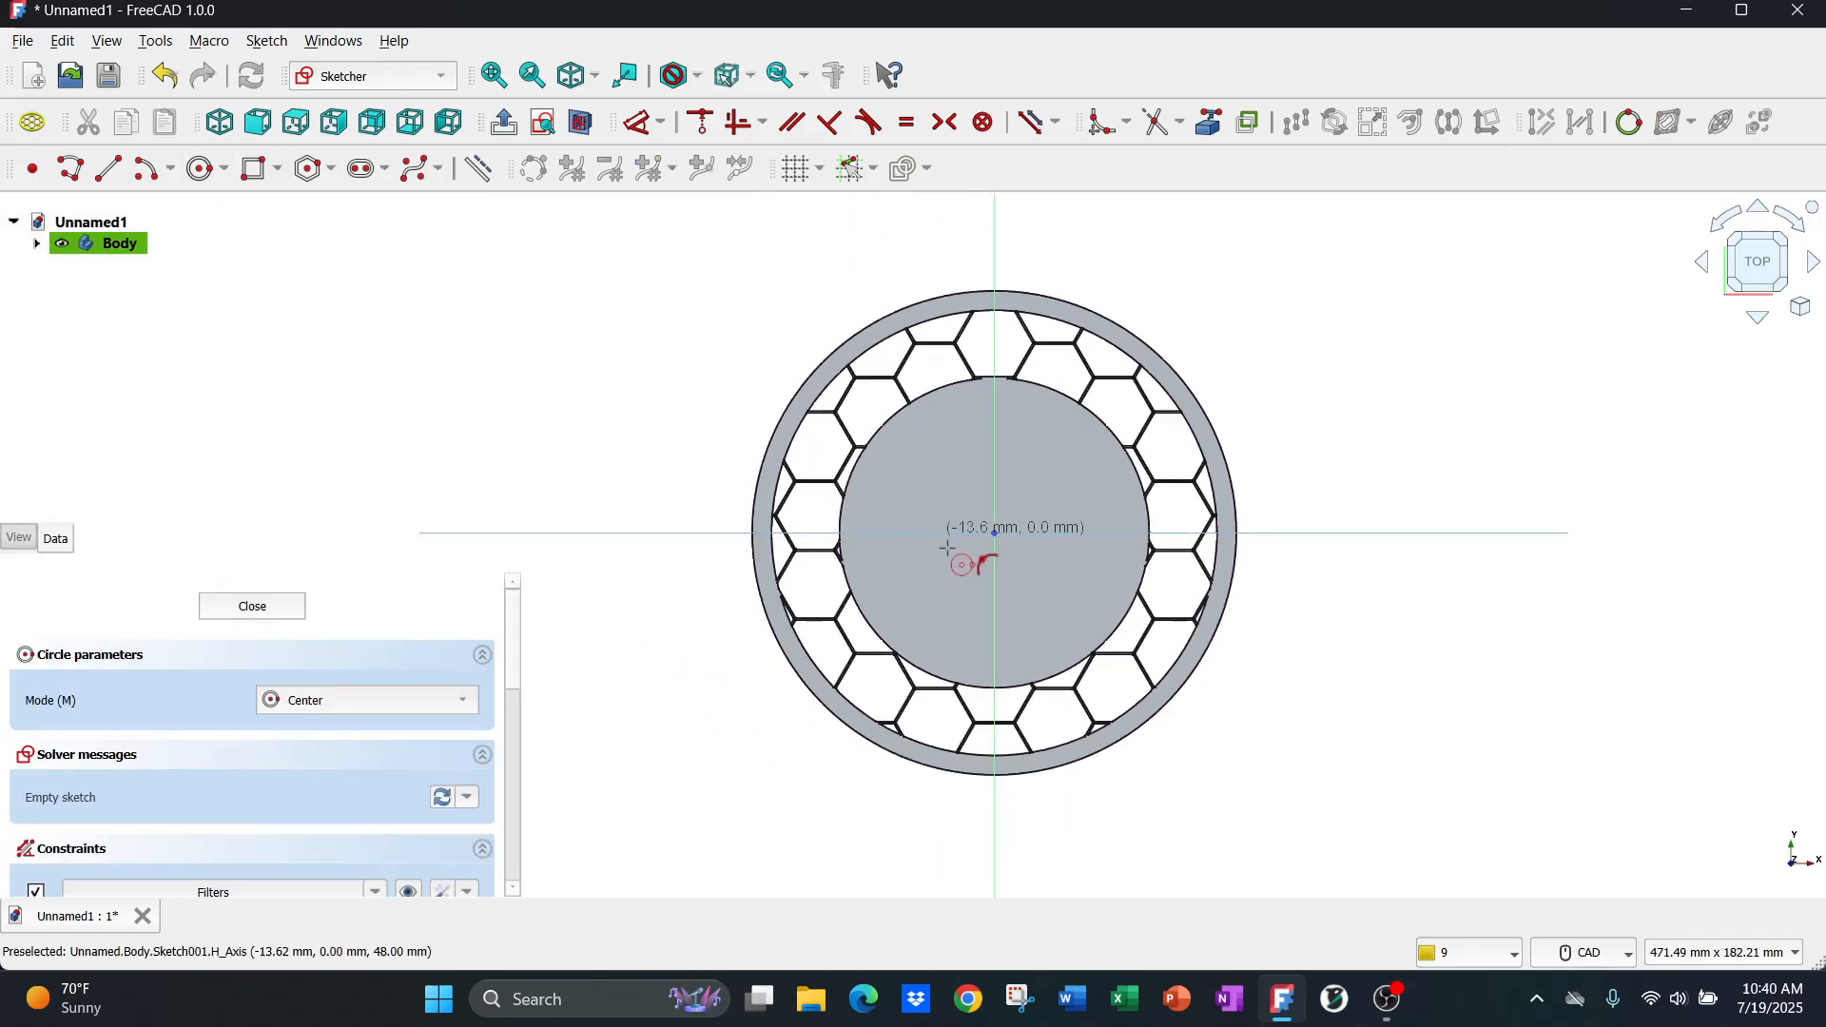
{"action": "left_click", "coordinate": [992, 530]}
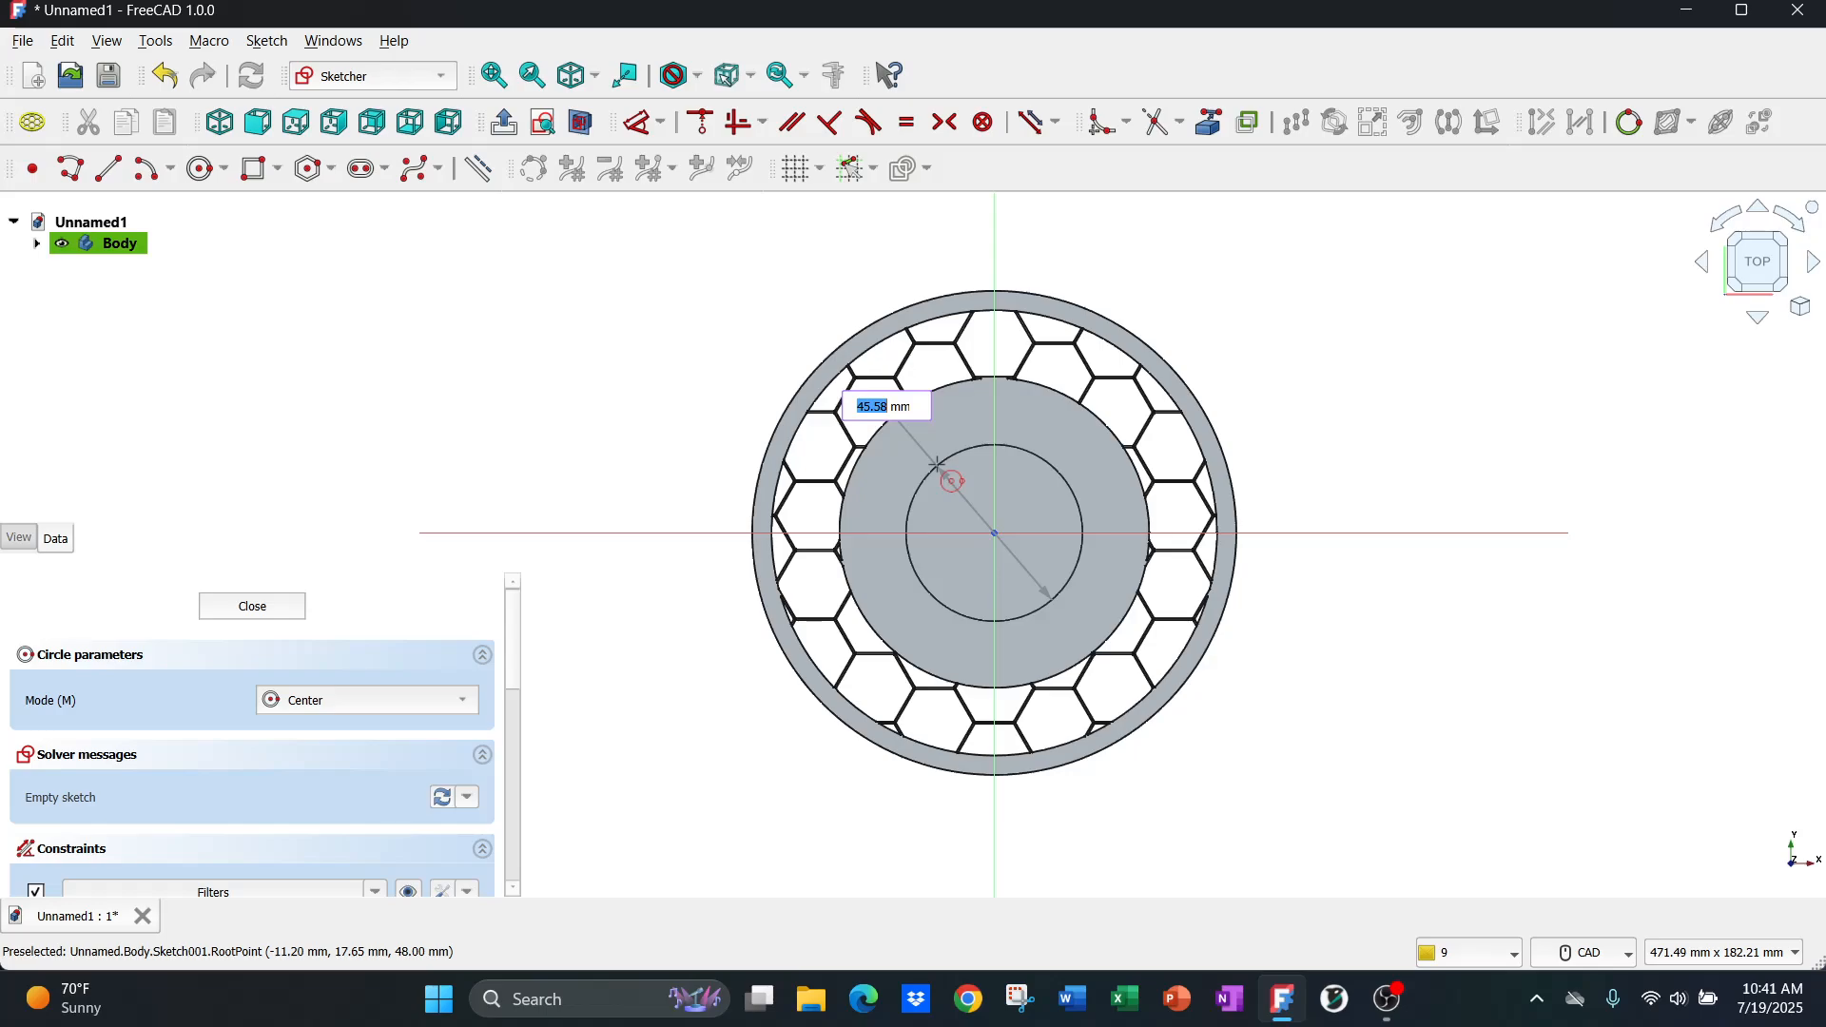
{"action": "type", "text": "64"}
{"action": "key", "text": "Return"}
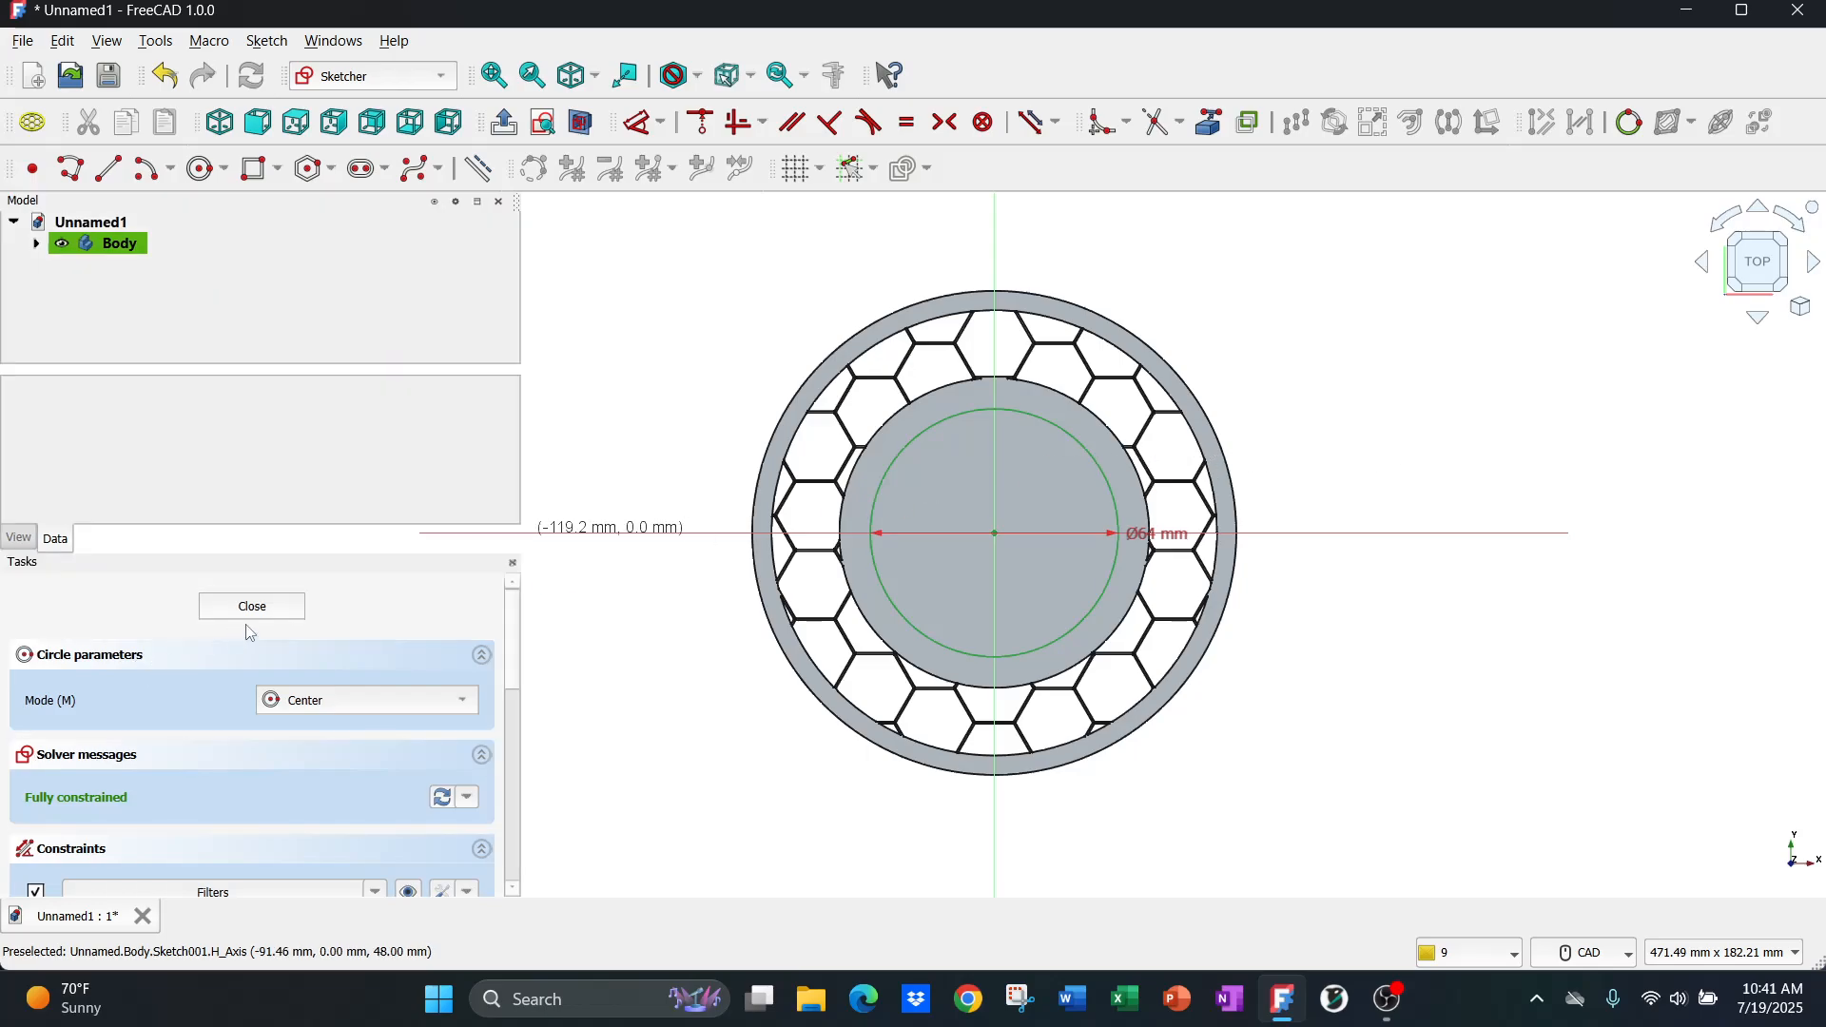
{"action": "left_click", "coordinate": [291, 614]}
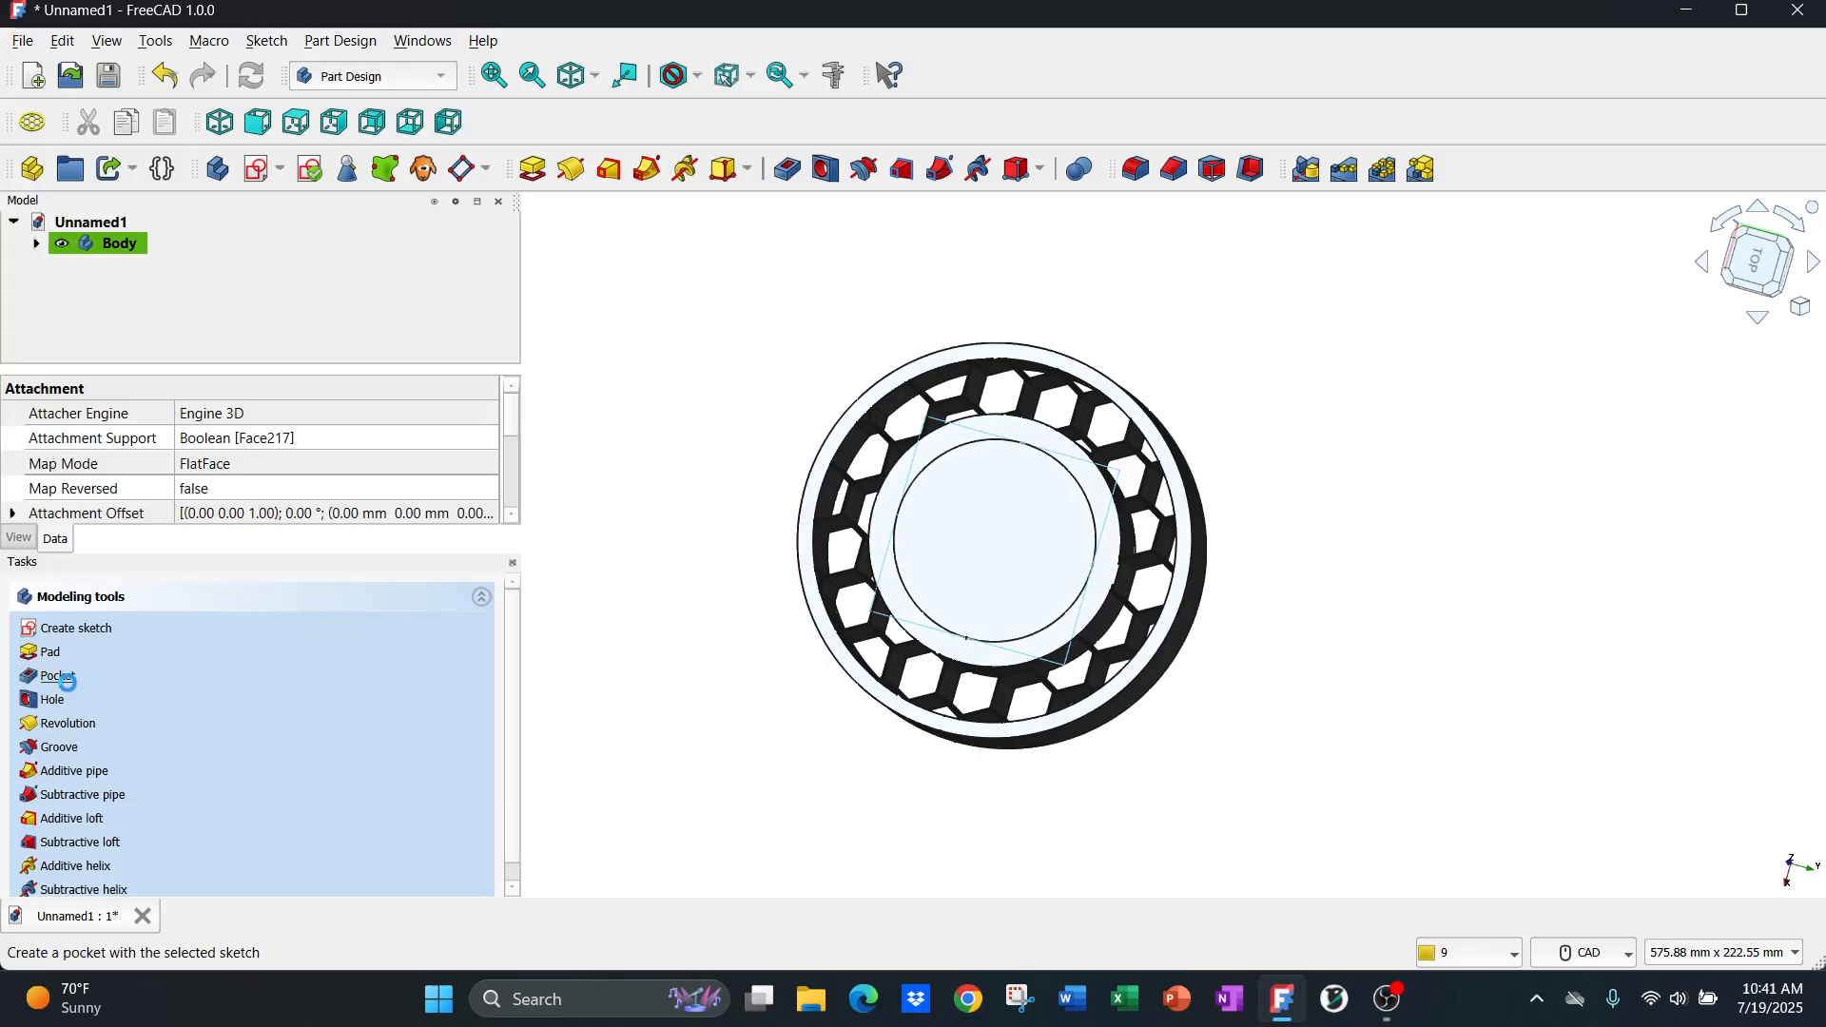
- Pocket the circle sketch through all of the centre cylinder, and inspect the bore
{"action": "left_click", "coordinate": [59, 676]}
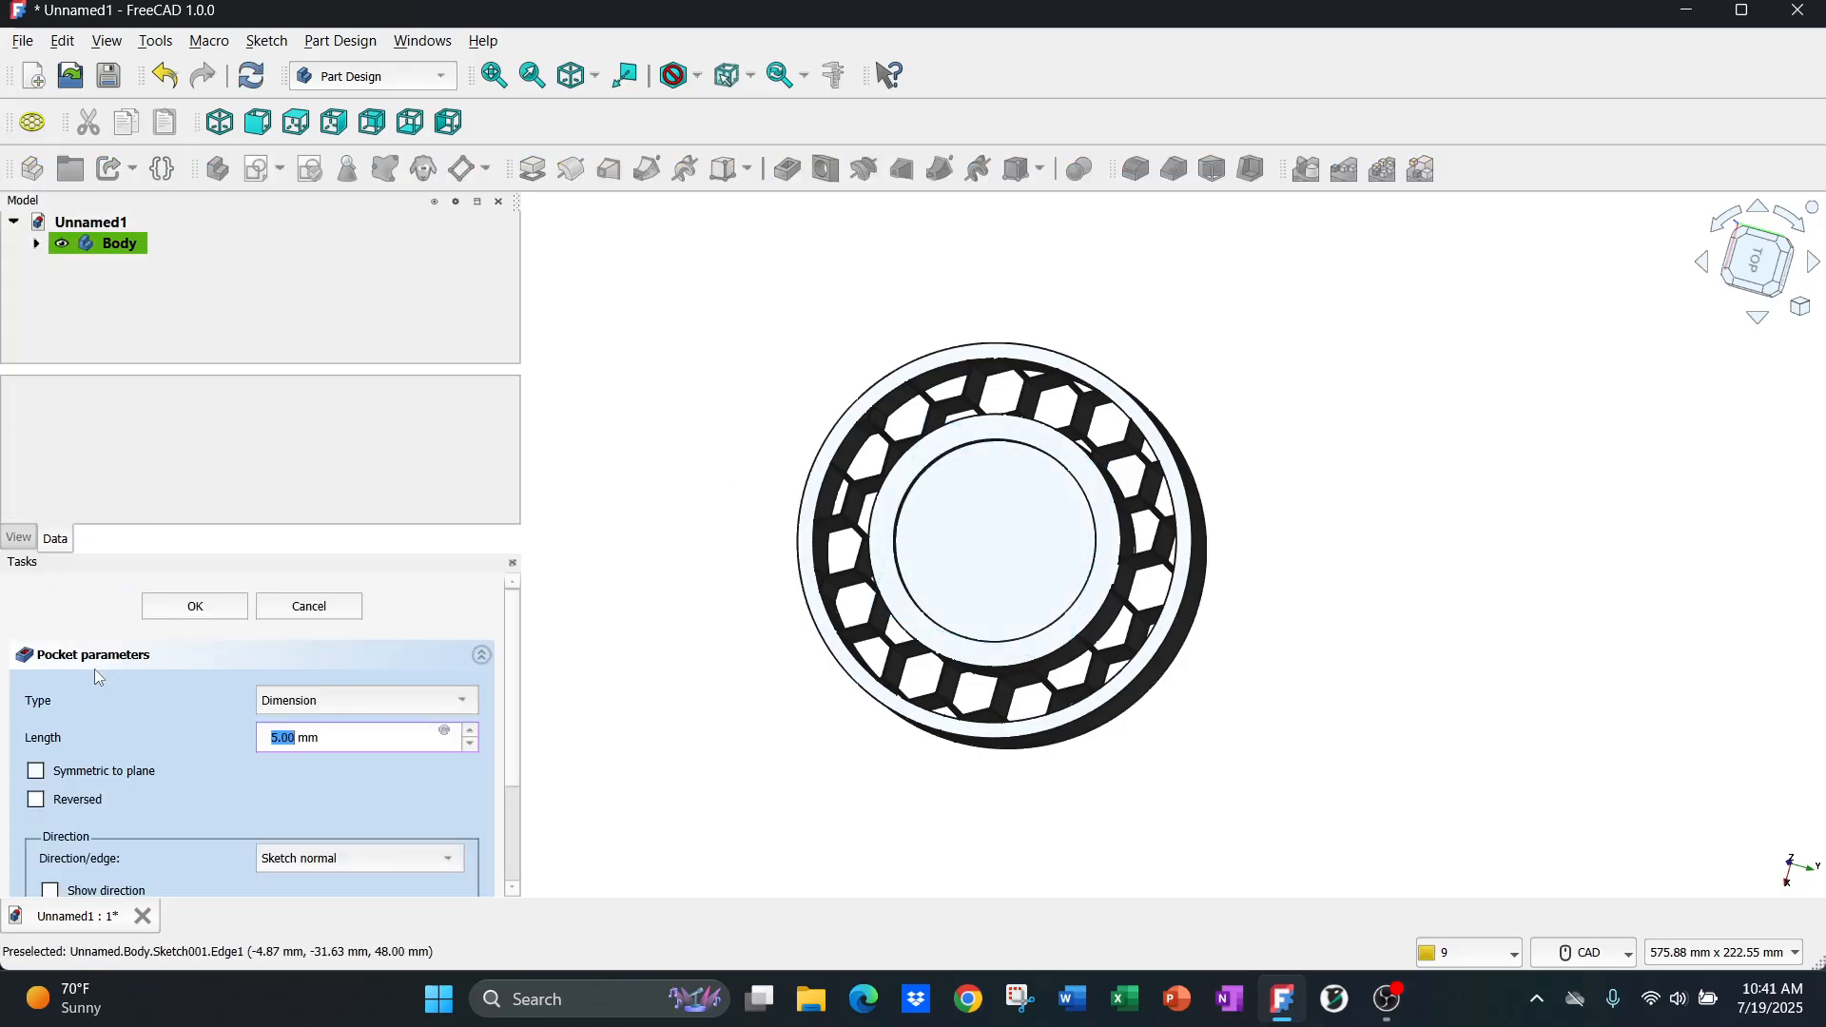
{"action": "left_click", "coordinate": [459, 705]}
{"action": "left_click", "coordinate": [421, 722]}
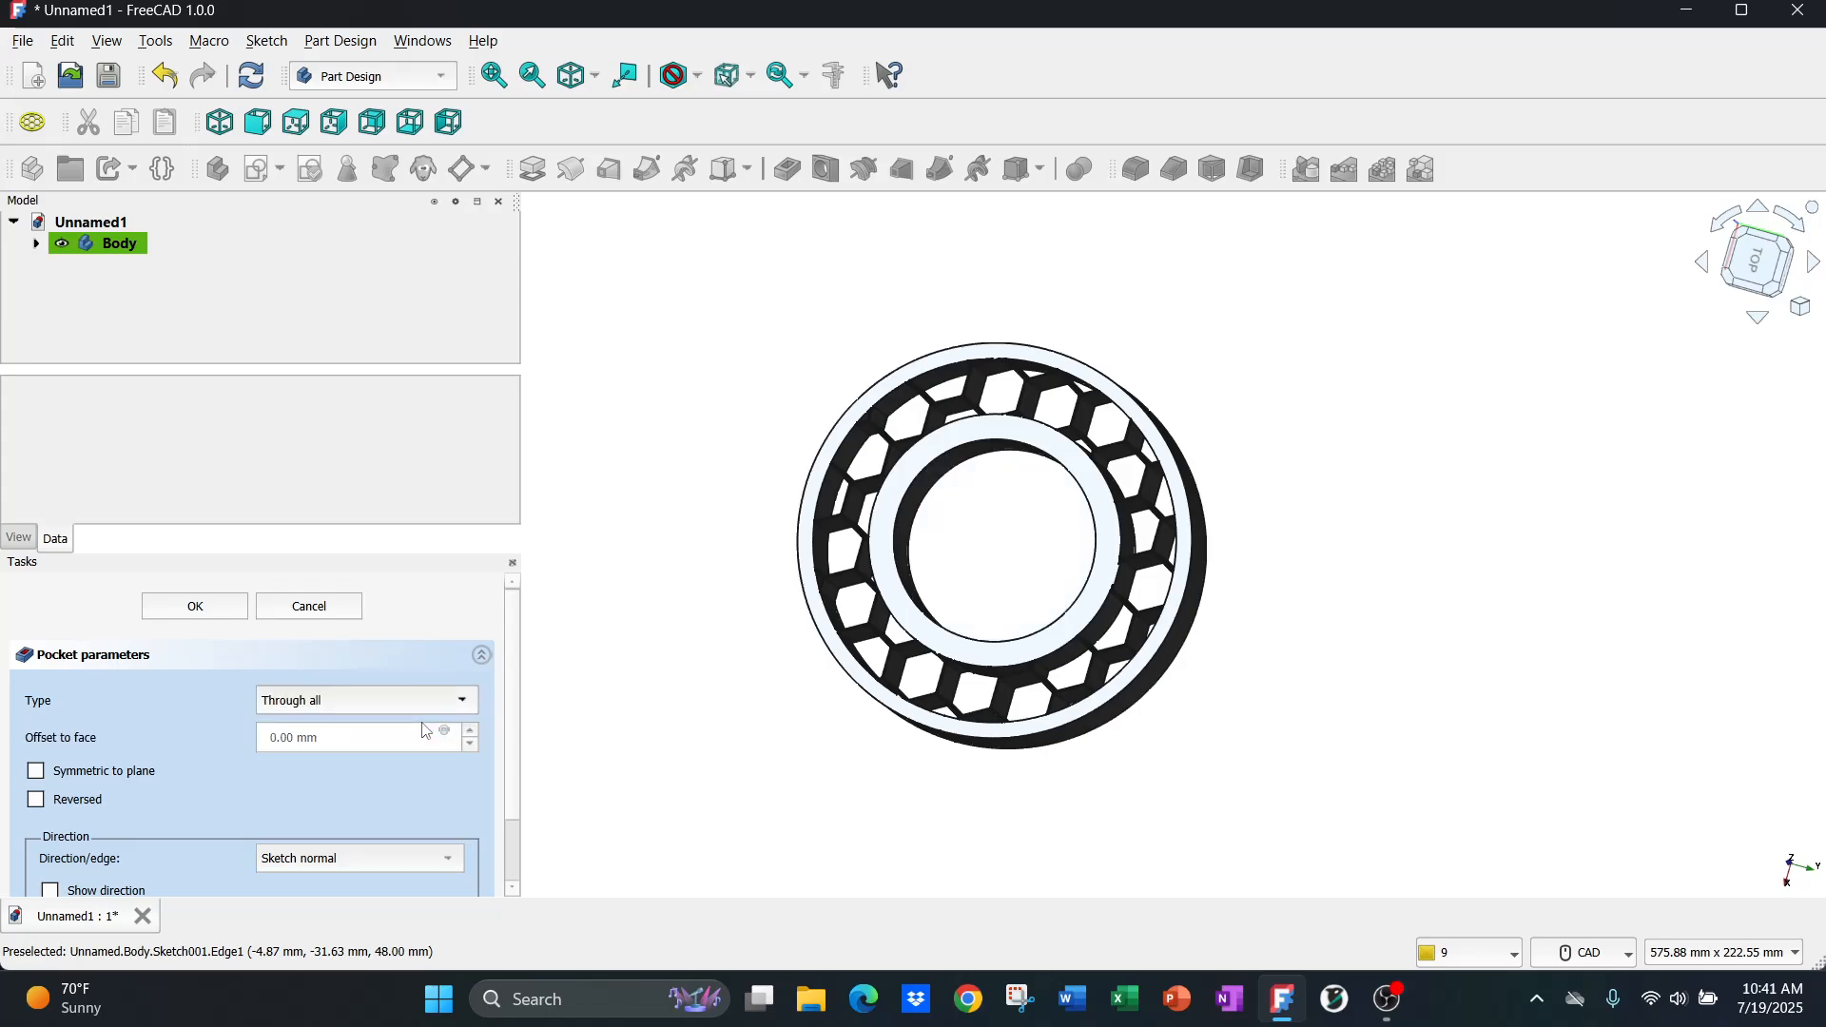
{"action": "left_click", "coordinate": [201, 608]}
{"action": "scroll", "coordinate": [991, 505], "scroll_direction": "up", "scroll_amount": 1}
{"action": "mouse_move", "coordinate": [987, 508]}
{"action": "middle_mouse_down"}
{"action": "mouse_move", "coordinate": [900, 526]}
{"action": "mouse_move", "coordinate": [1081, 579]}
{"action": "mouse_move", "coordinate": [1044, 579]}
{"action": "middle_mouse_up"}
{"action": "scroll", "coordinate": [921, 528], "scroll_direction": "down", "scroll_amount": 1}
{"action": "scroll", "coordinate": [1008, 531], "scroll_direction": "up", "scroll_amount": 4}
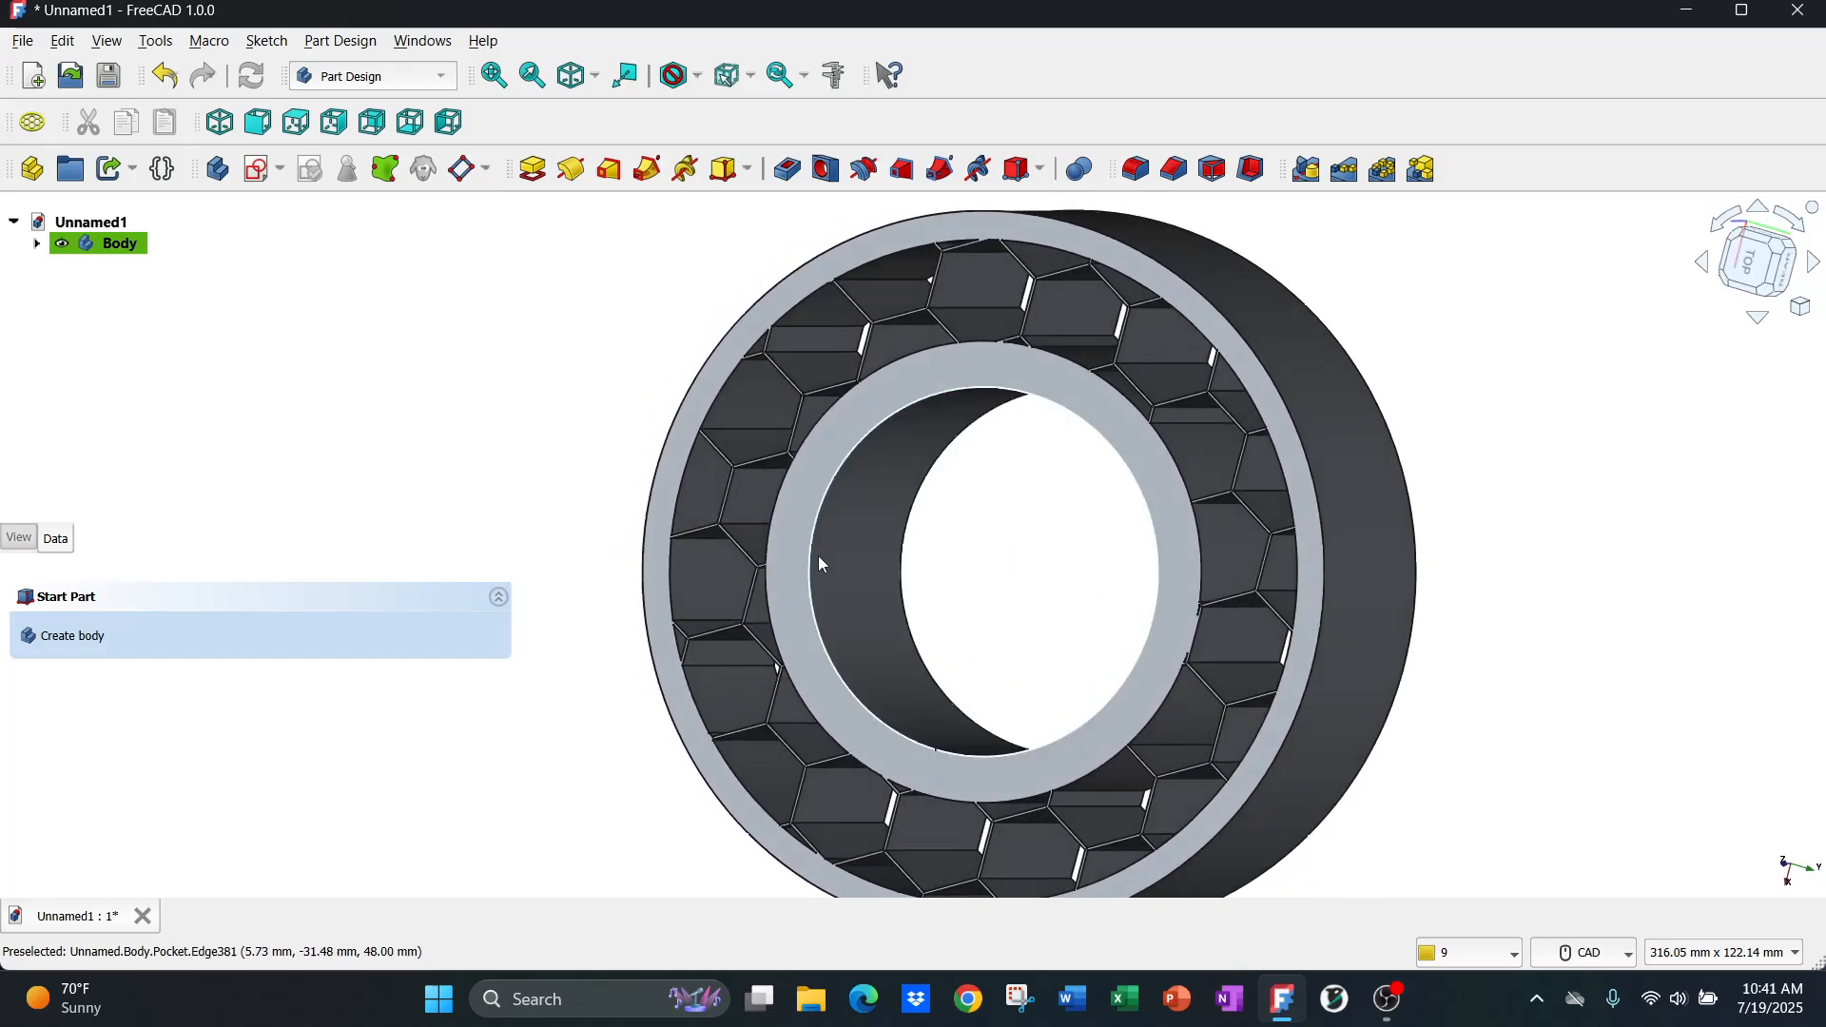
- Measure the radius of the centre bore and the distance between its two end edges
{"action": "left_click", "coordinate": [156, 50]}
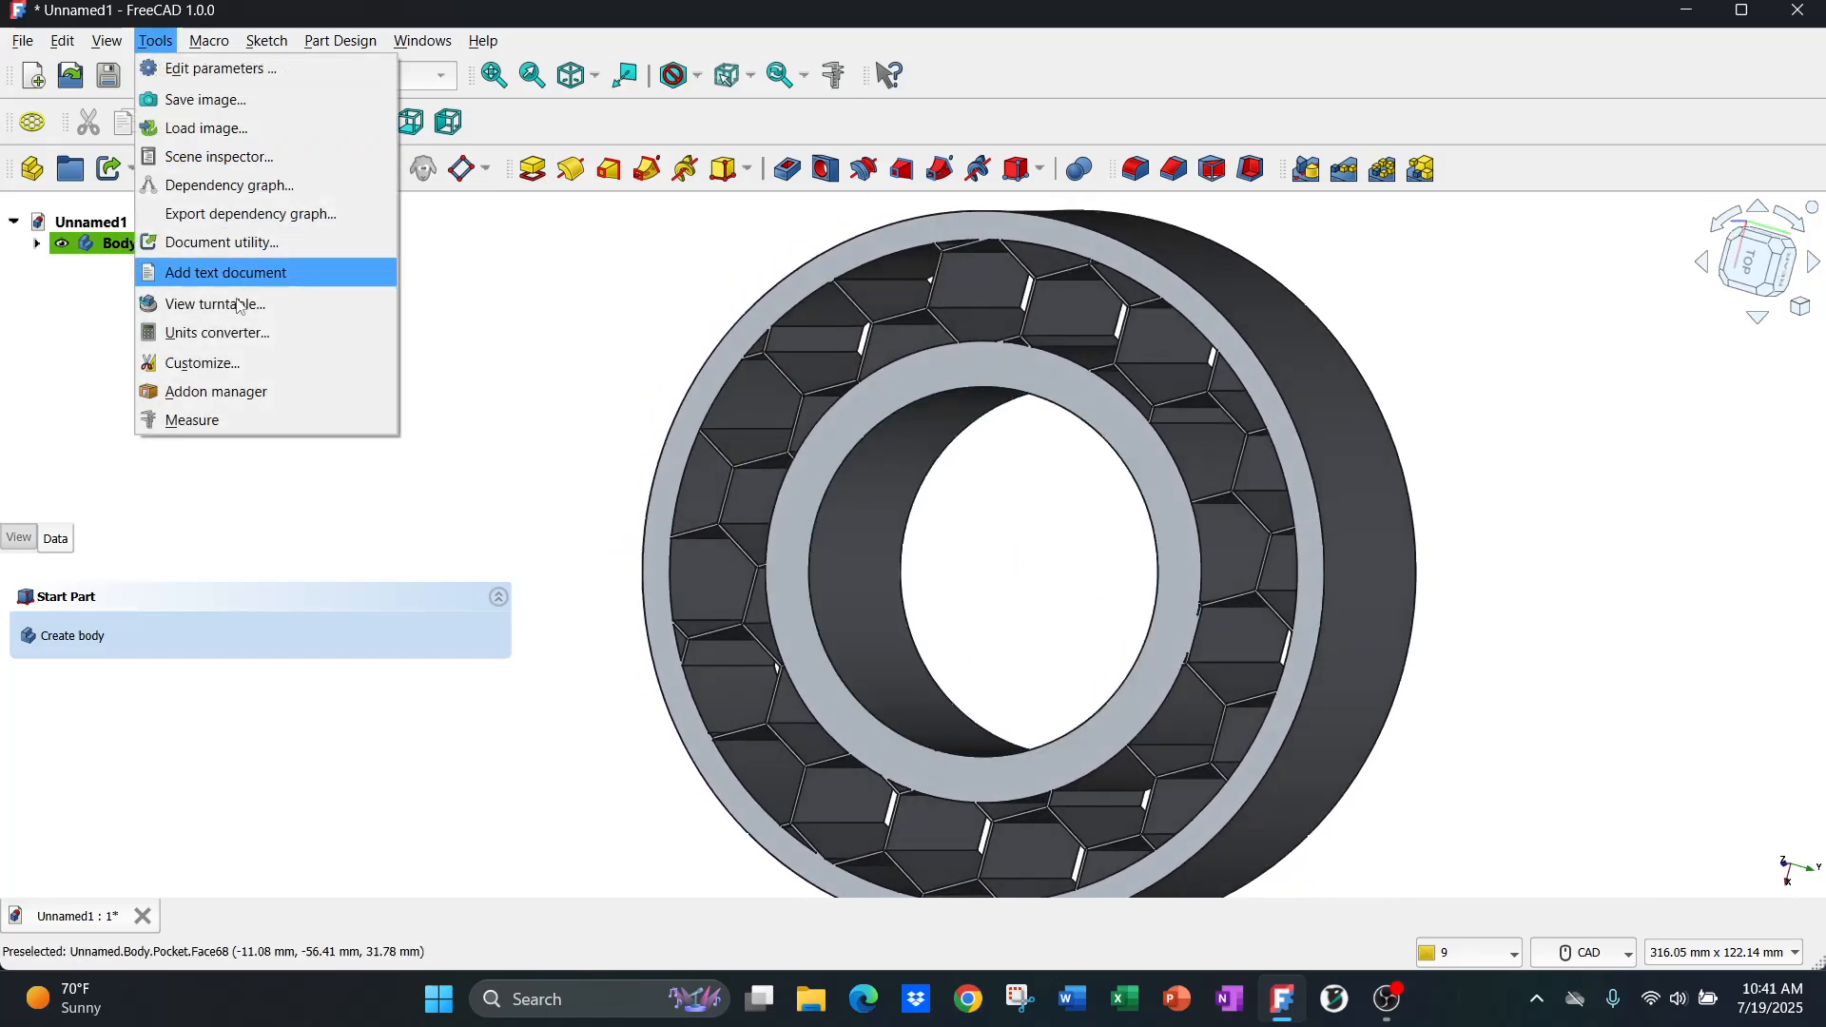
{"action": "left_click", "coordinate": [211, 409]}
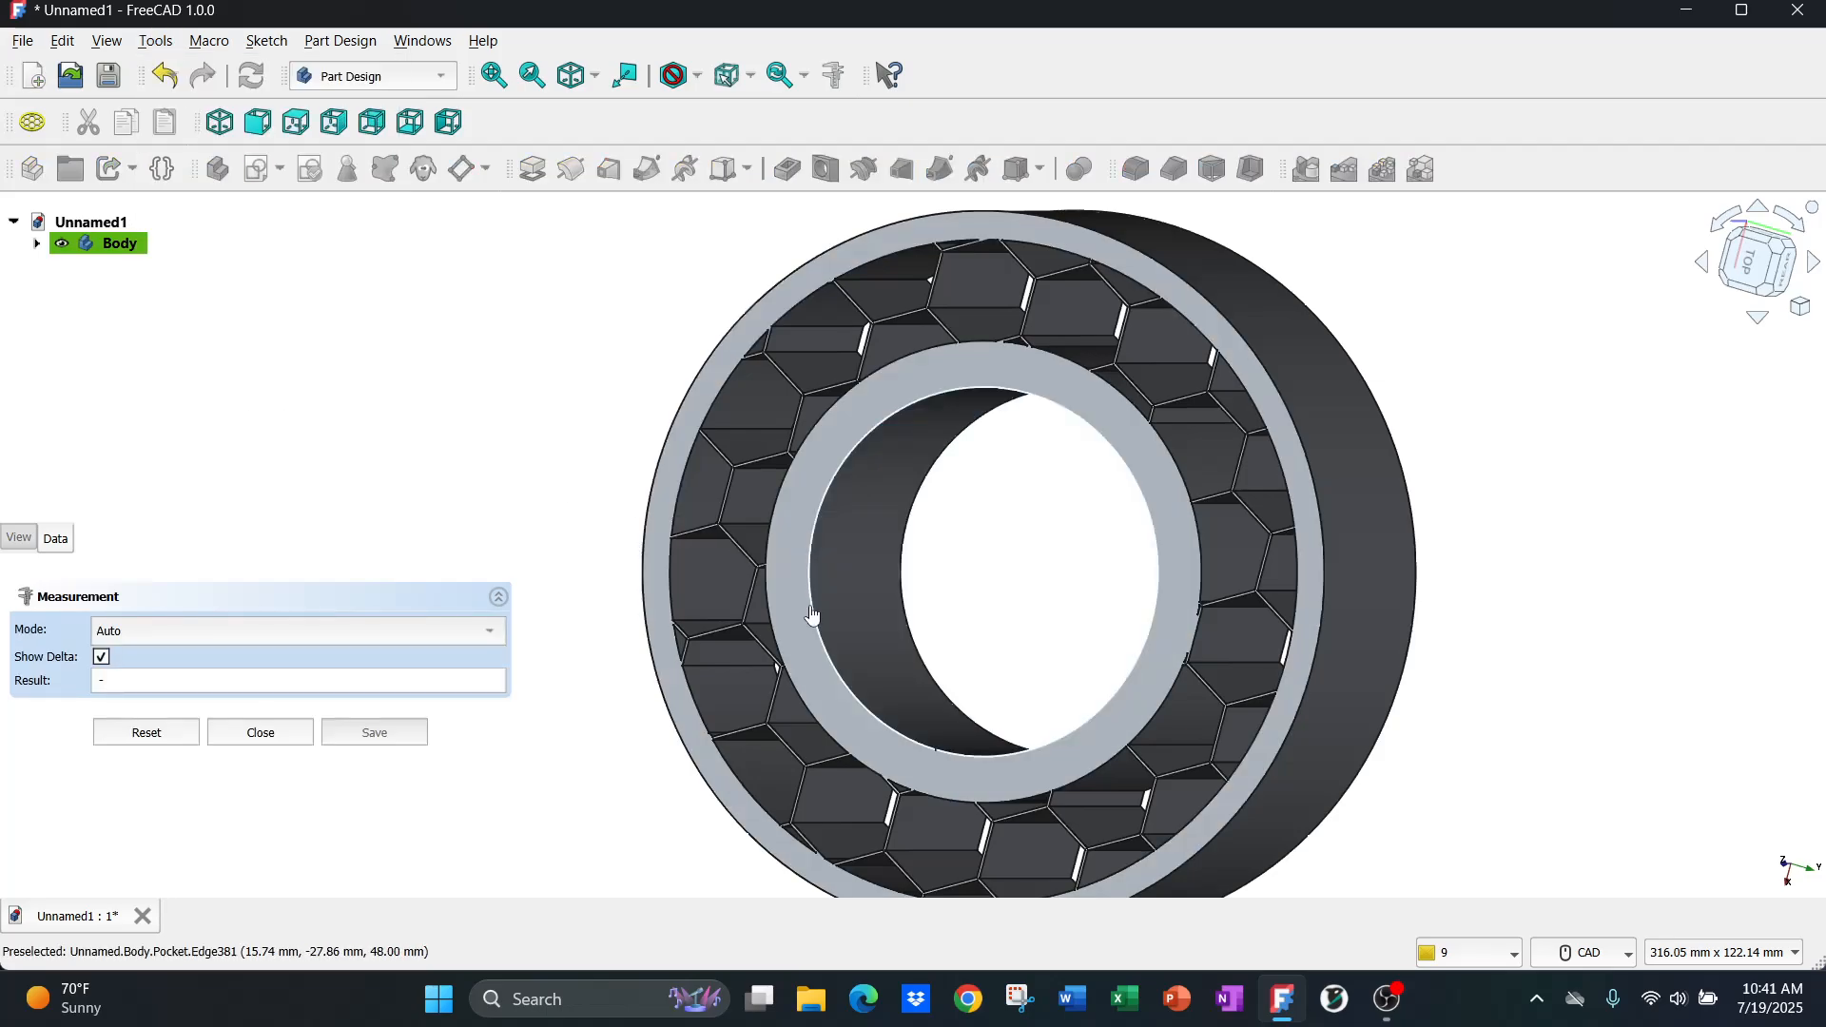
{"action": "left_click", "coordinate": [856, 614]}
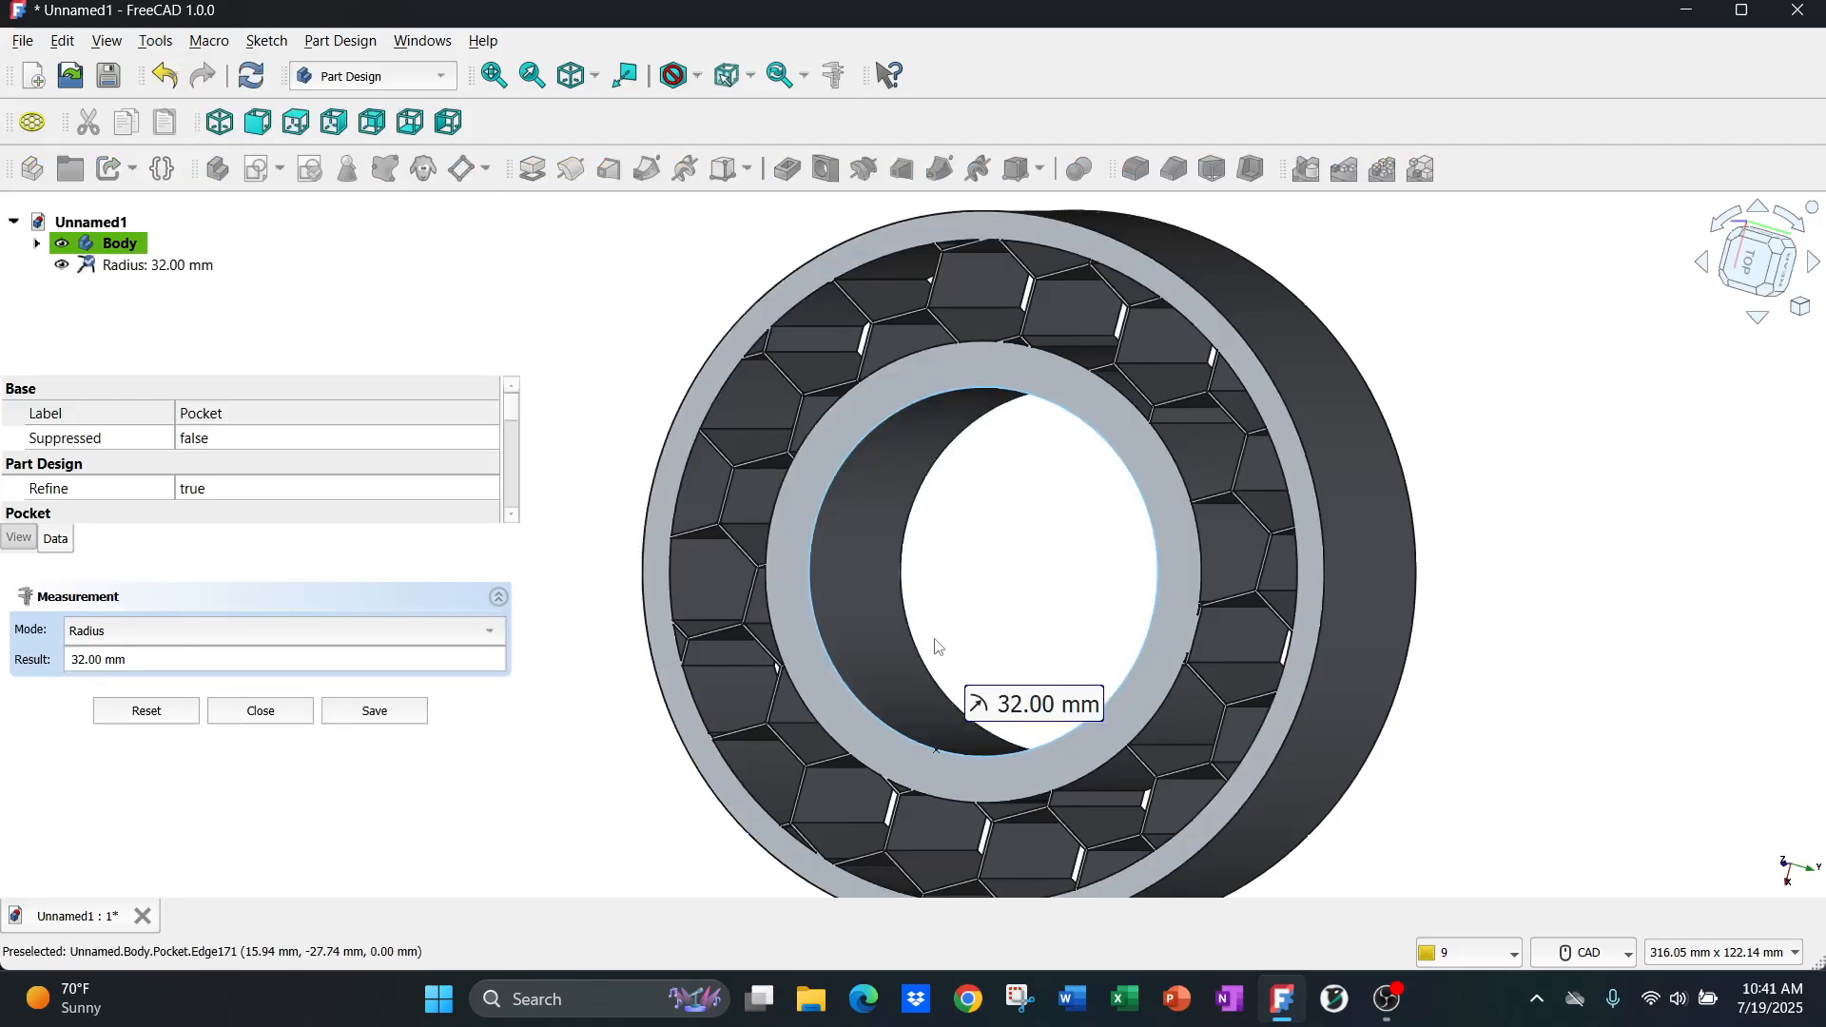
{"action": "scroll", "coordinate": [909, 703], "scroll_direction": "up", "scroll_amount": 5}
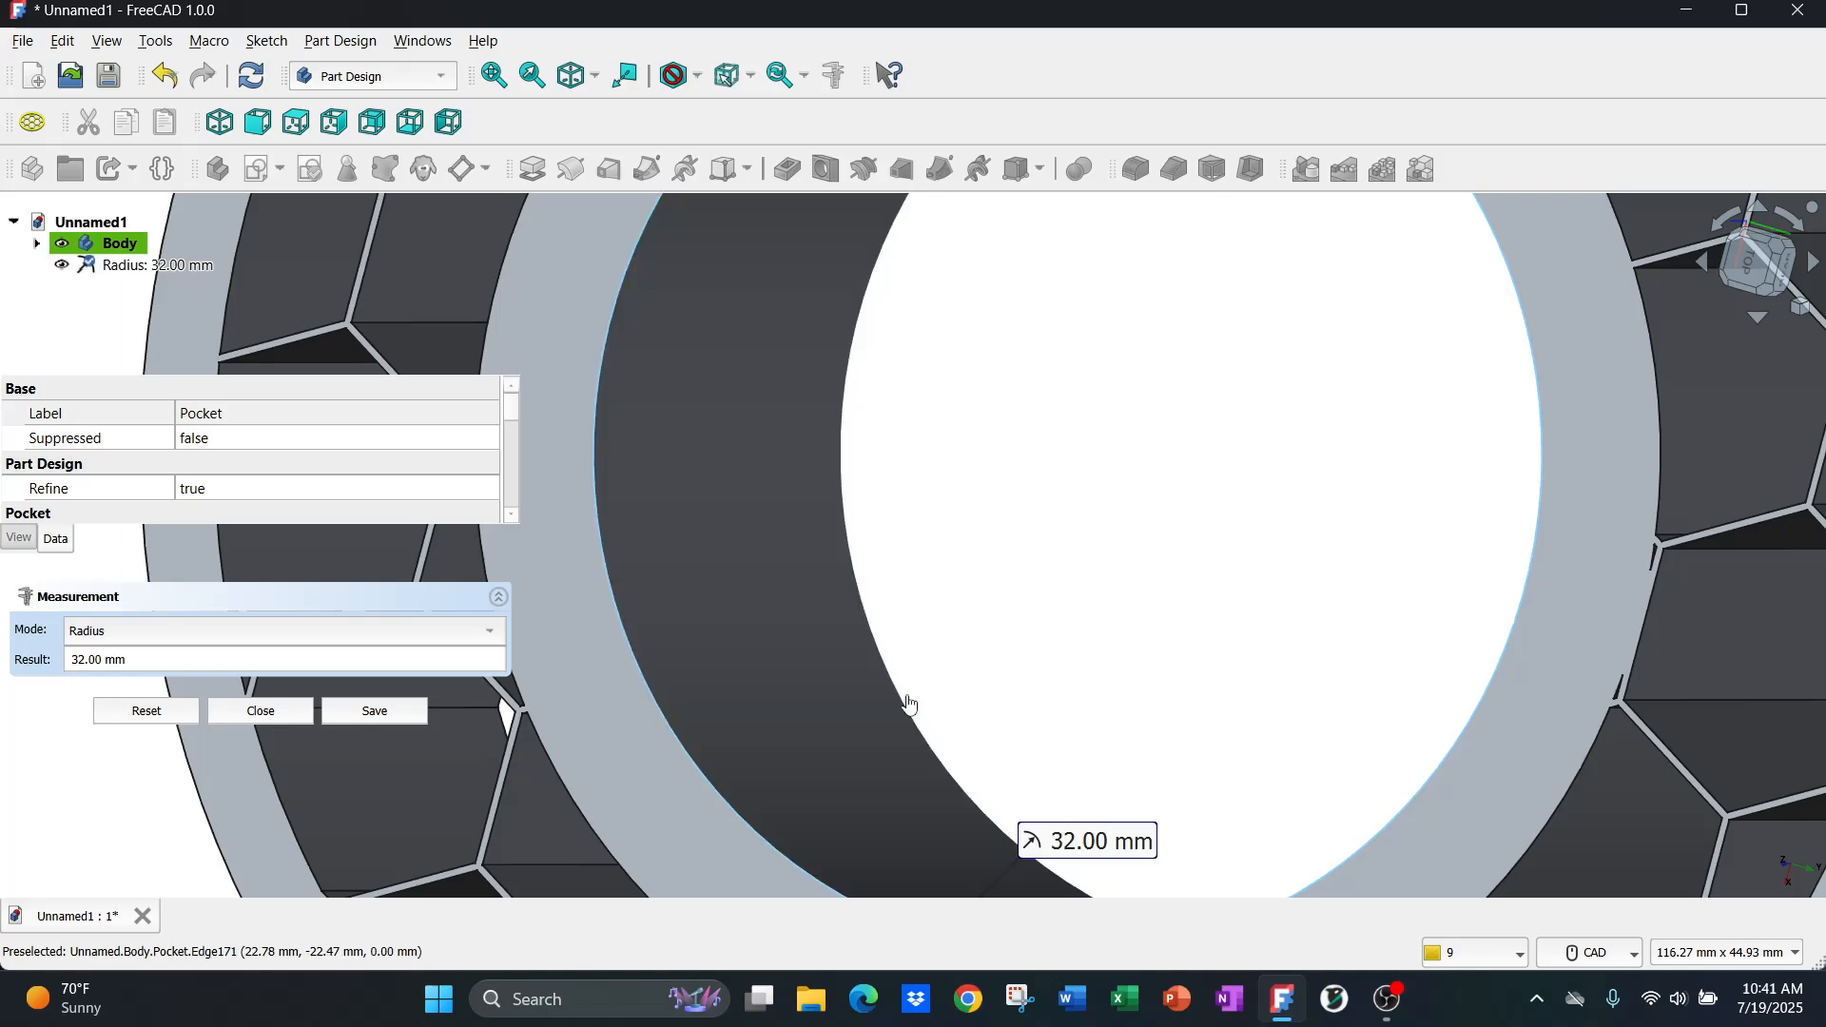
{"action": "left_click", "coordinate": [908, 704]}
{"action": "scroll", "coordinate": [1139, 586], "scroll_direction": "down", "scroll_amount": 5}
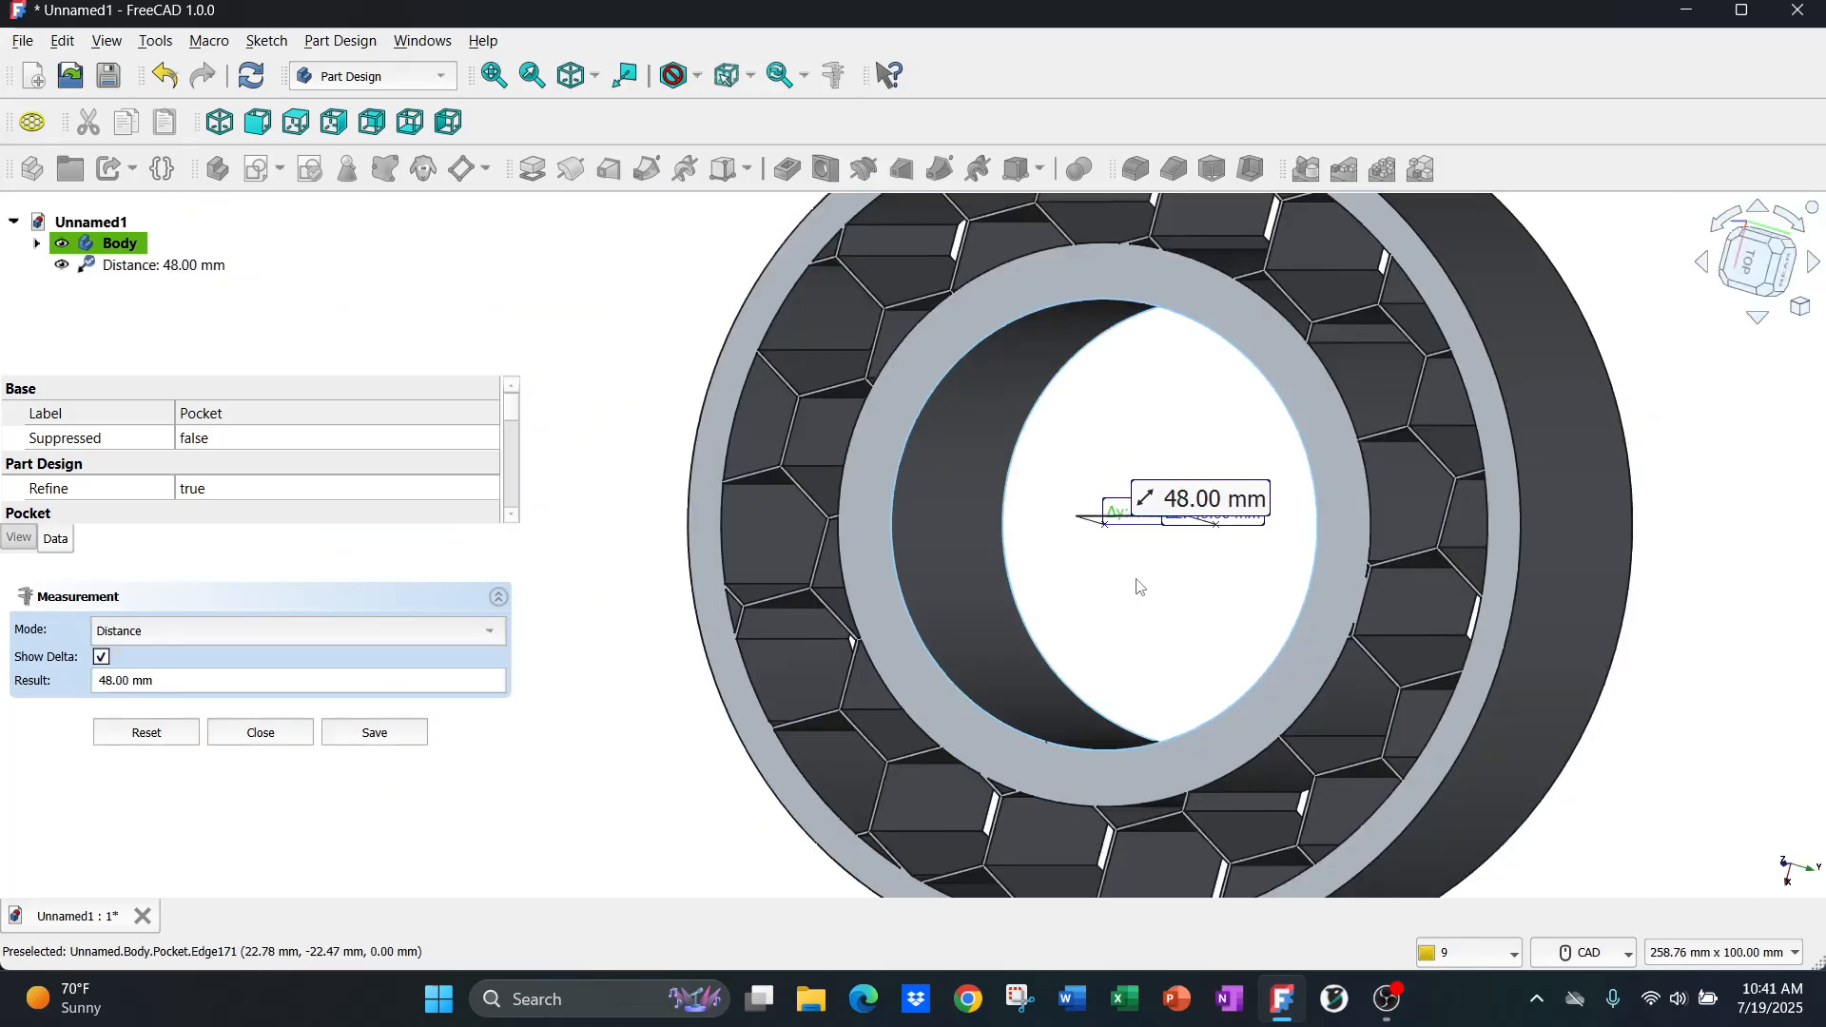
{"action": "left_click", "coordinate": [147, 733]}
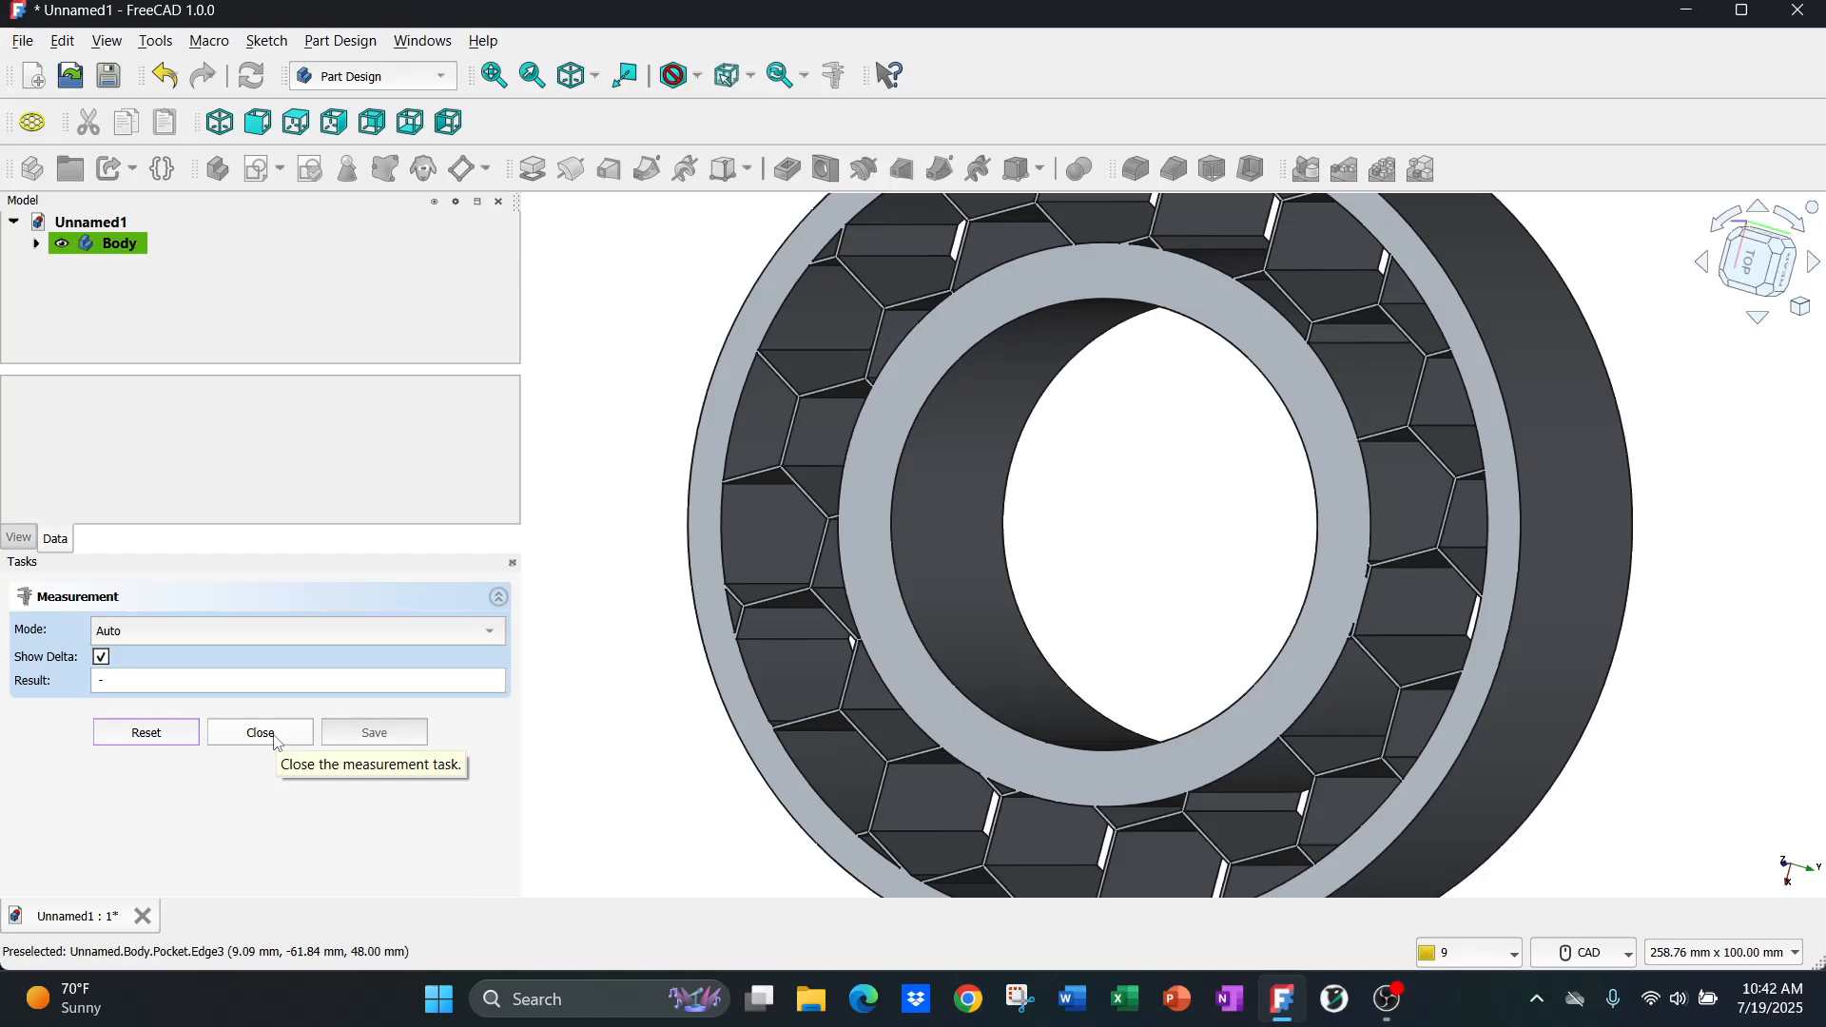
{"action": "left_click", "coordinate": [262, 733]}
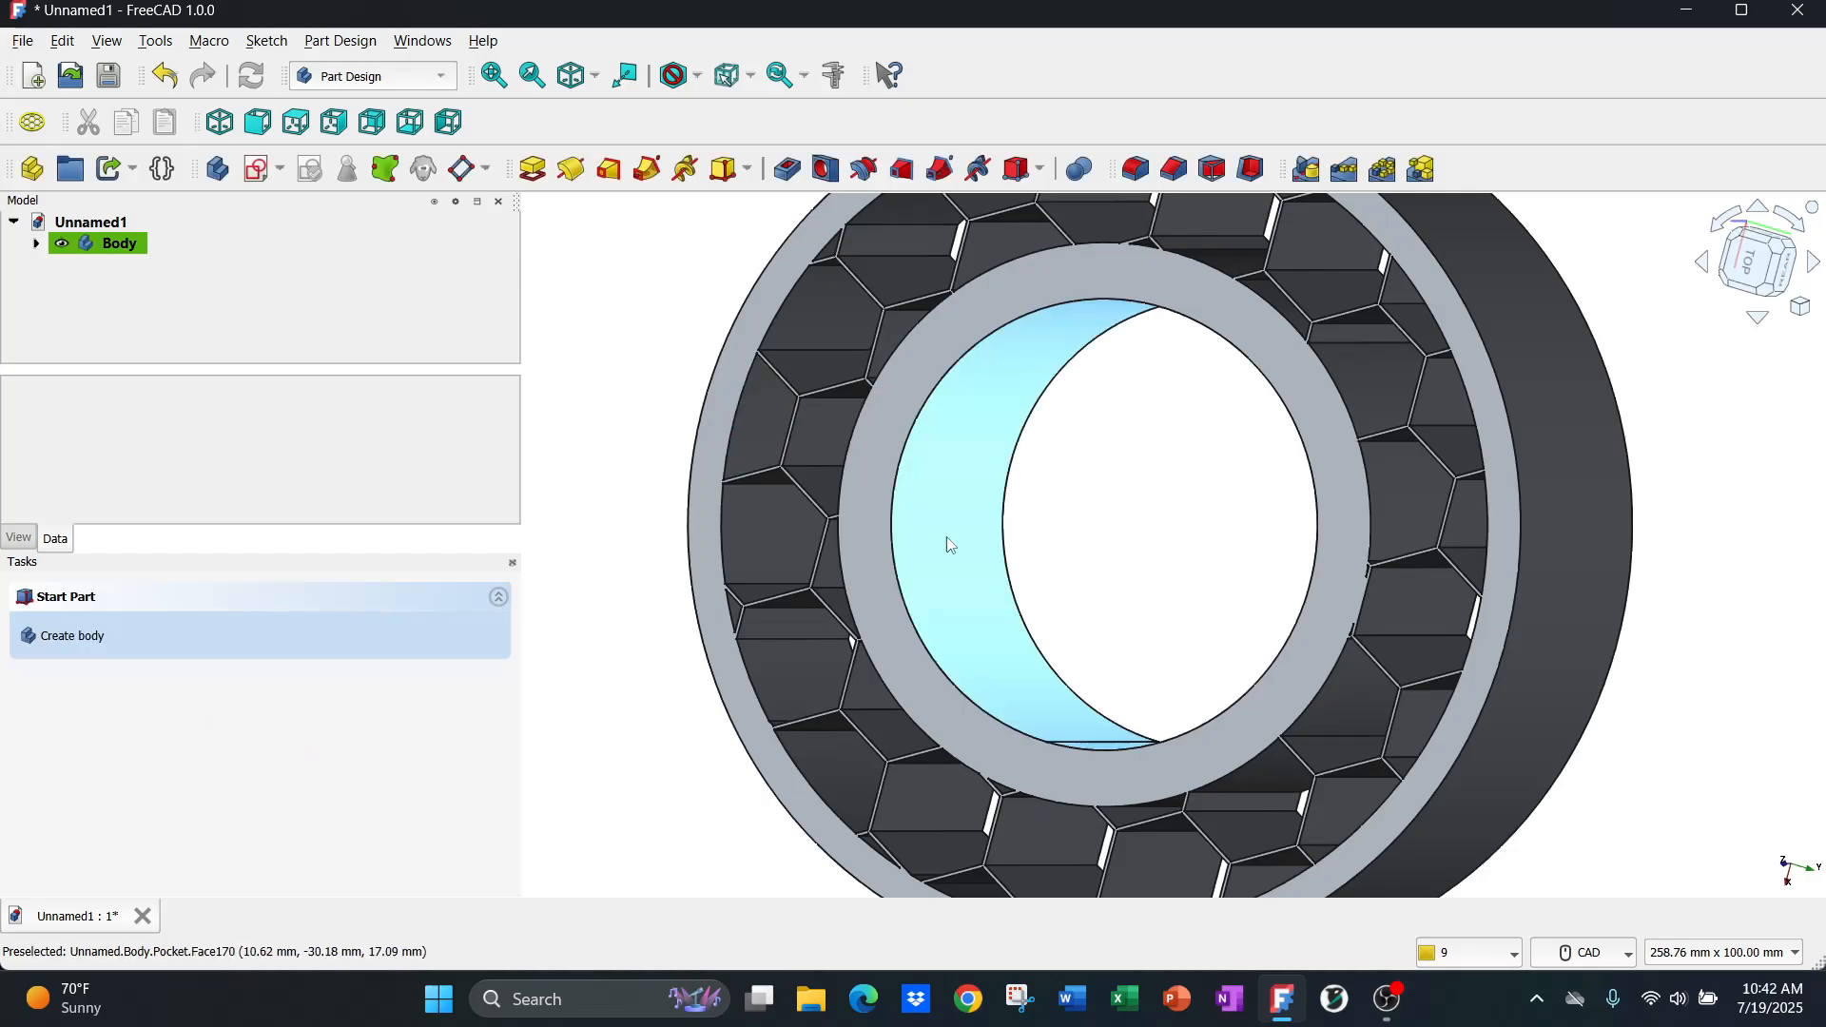
- Chamfer the circular edges at both ends of the centre bore, using the Distance and angle type
{"action": "left_click", "coordinate": [892, 539]}
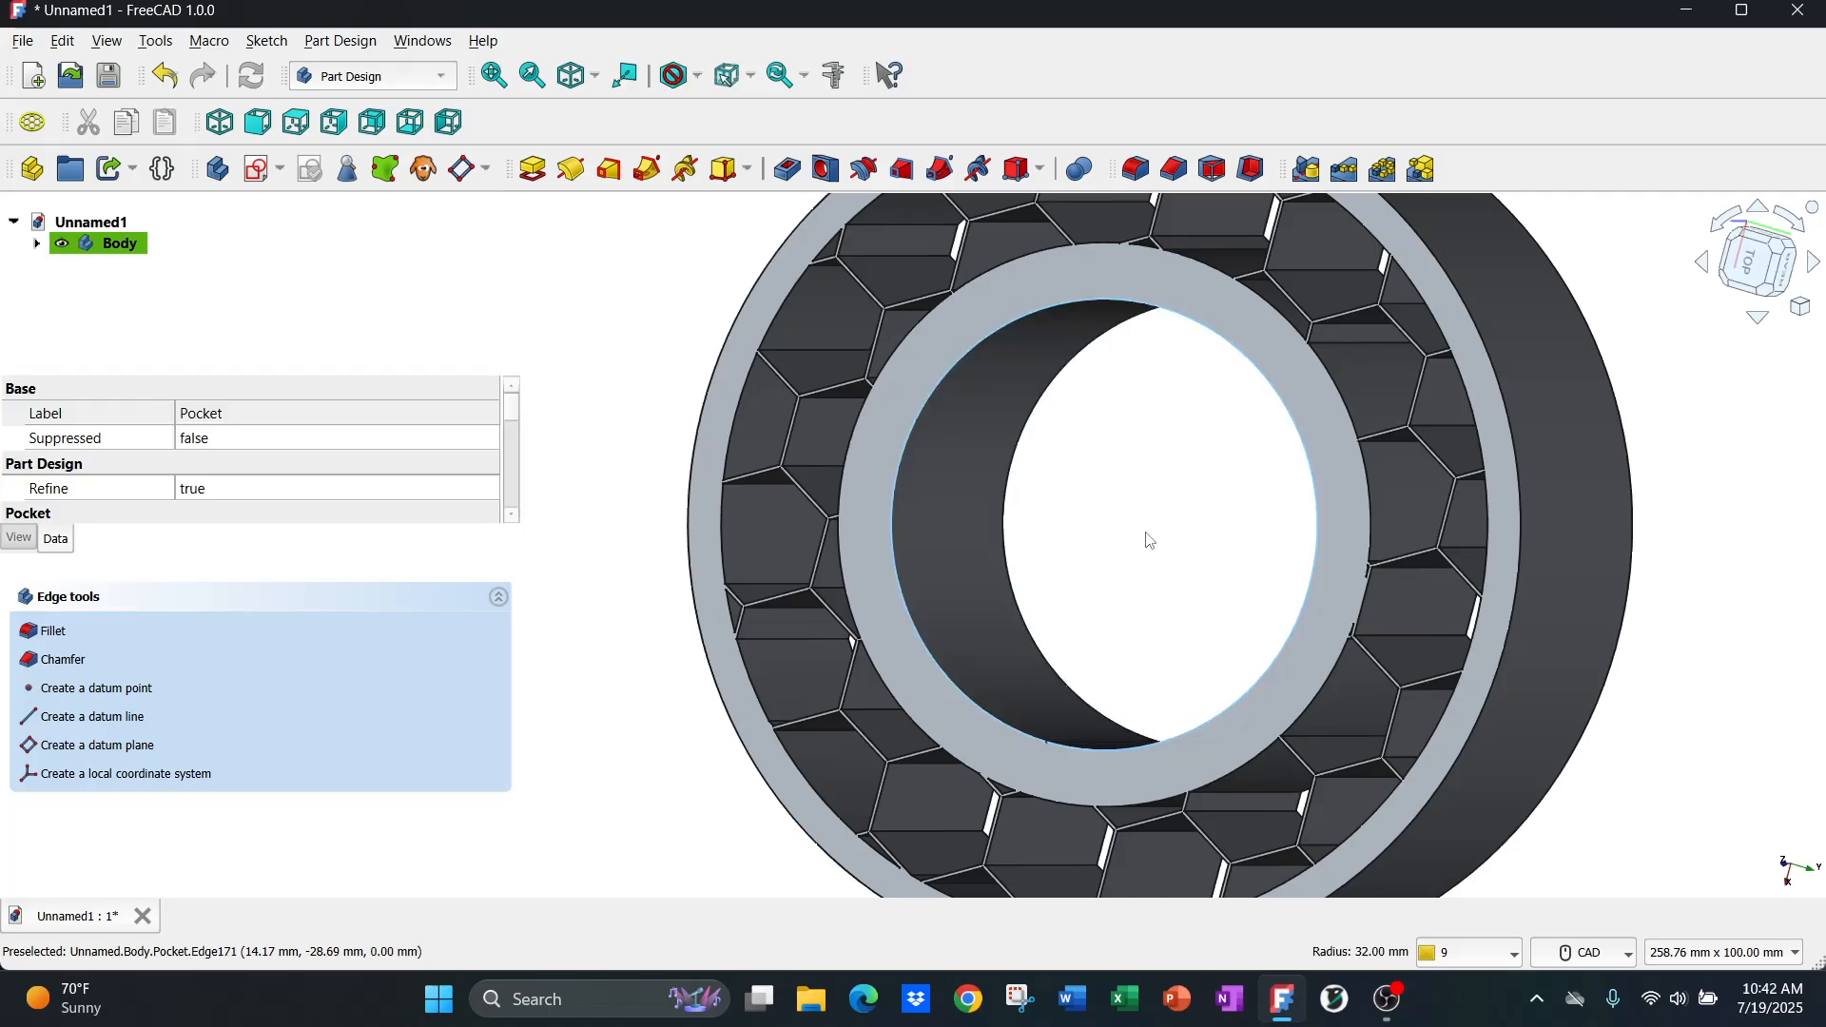
{"action": "mouse_move", "coordinate": [1149, 540]}
{"action": "middle_mouse_down"}
{"action": "mouse_move", "coordinate": [1047, 551]}
{"action": "mouse_move", "coordinate": [742, 513]}
{"action": "mouse_move", "coordinate": [1683, 583]}
{"action": "mouse_move", "coordinate": [1306, 586]}
{"action": "mouse_move", "coordinate": [1644, 630]}
{"action": "middle_mouse_up"}
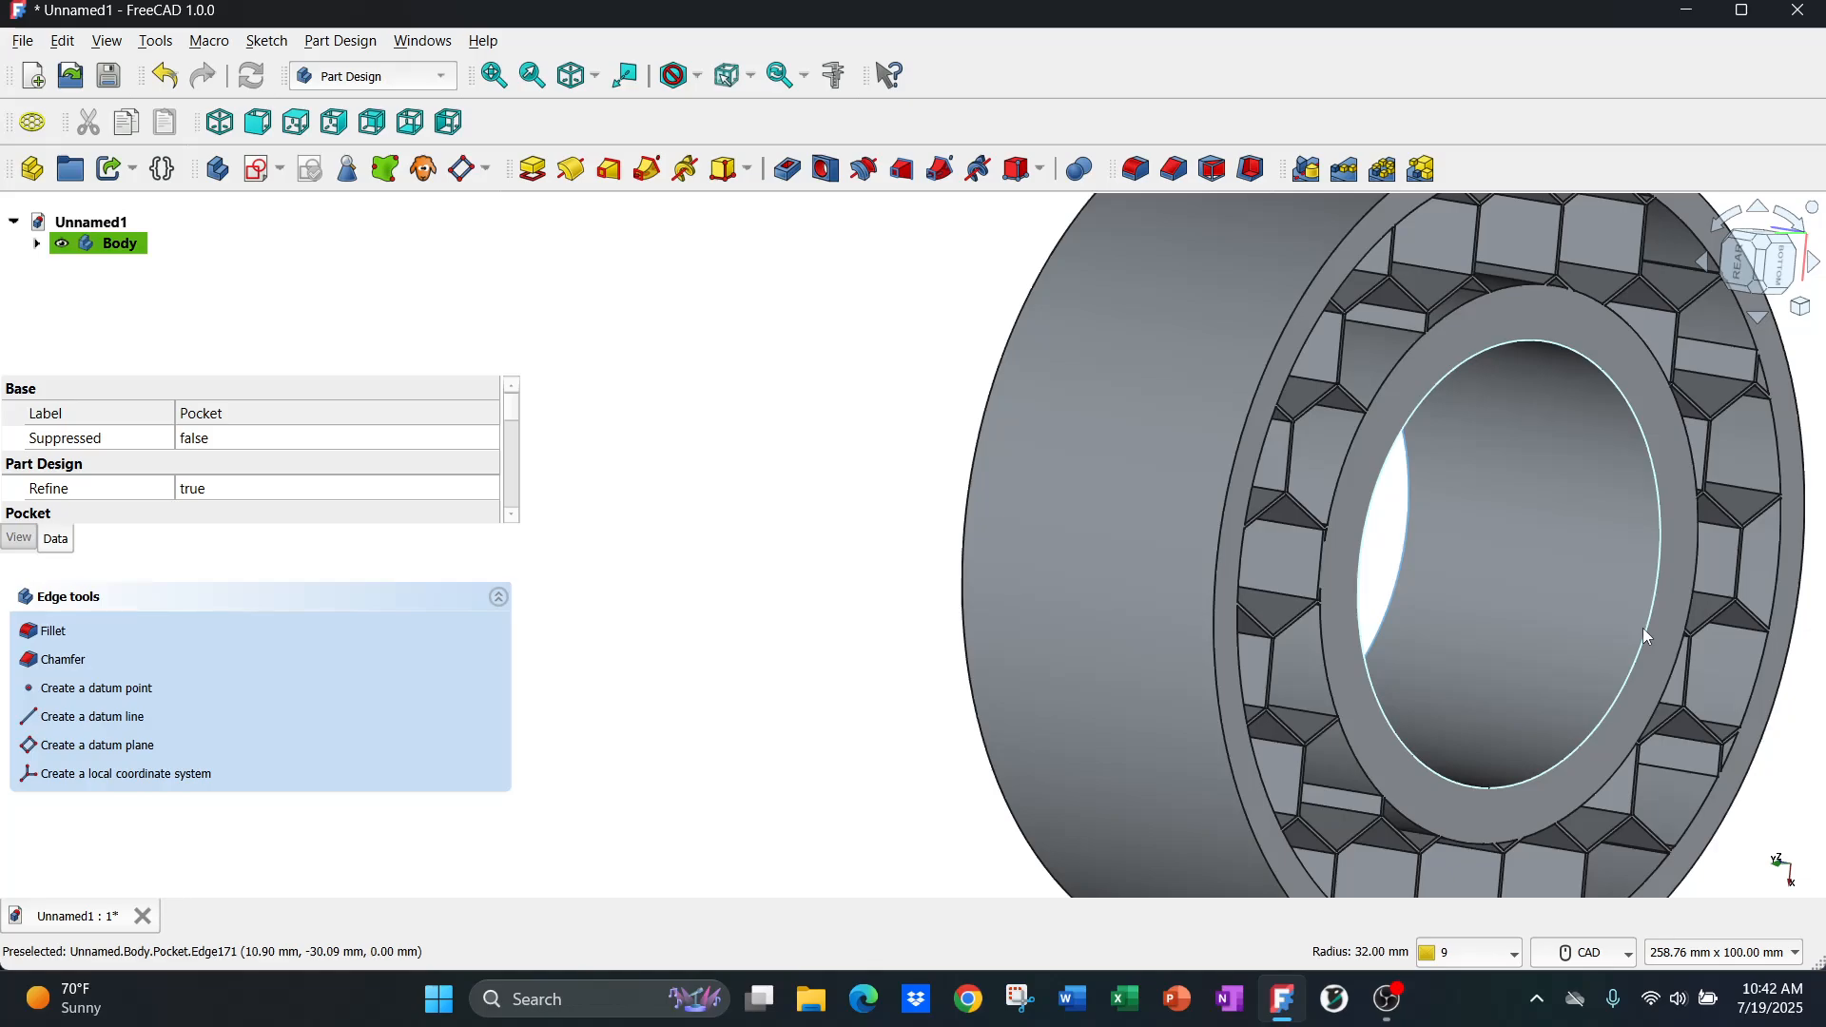
{"action": "left_click", "coordinate": [1644, 633]}
{"action": "middle_click_drag", "start_coordinate": [1605, 620], "coordinate": [1208, 677]}
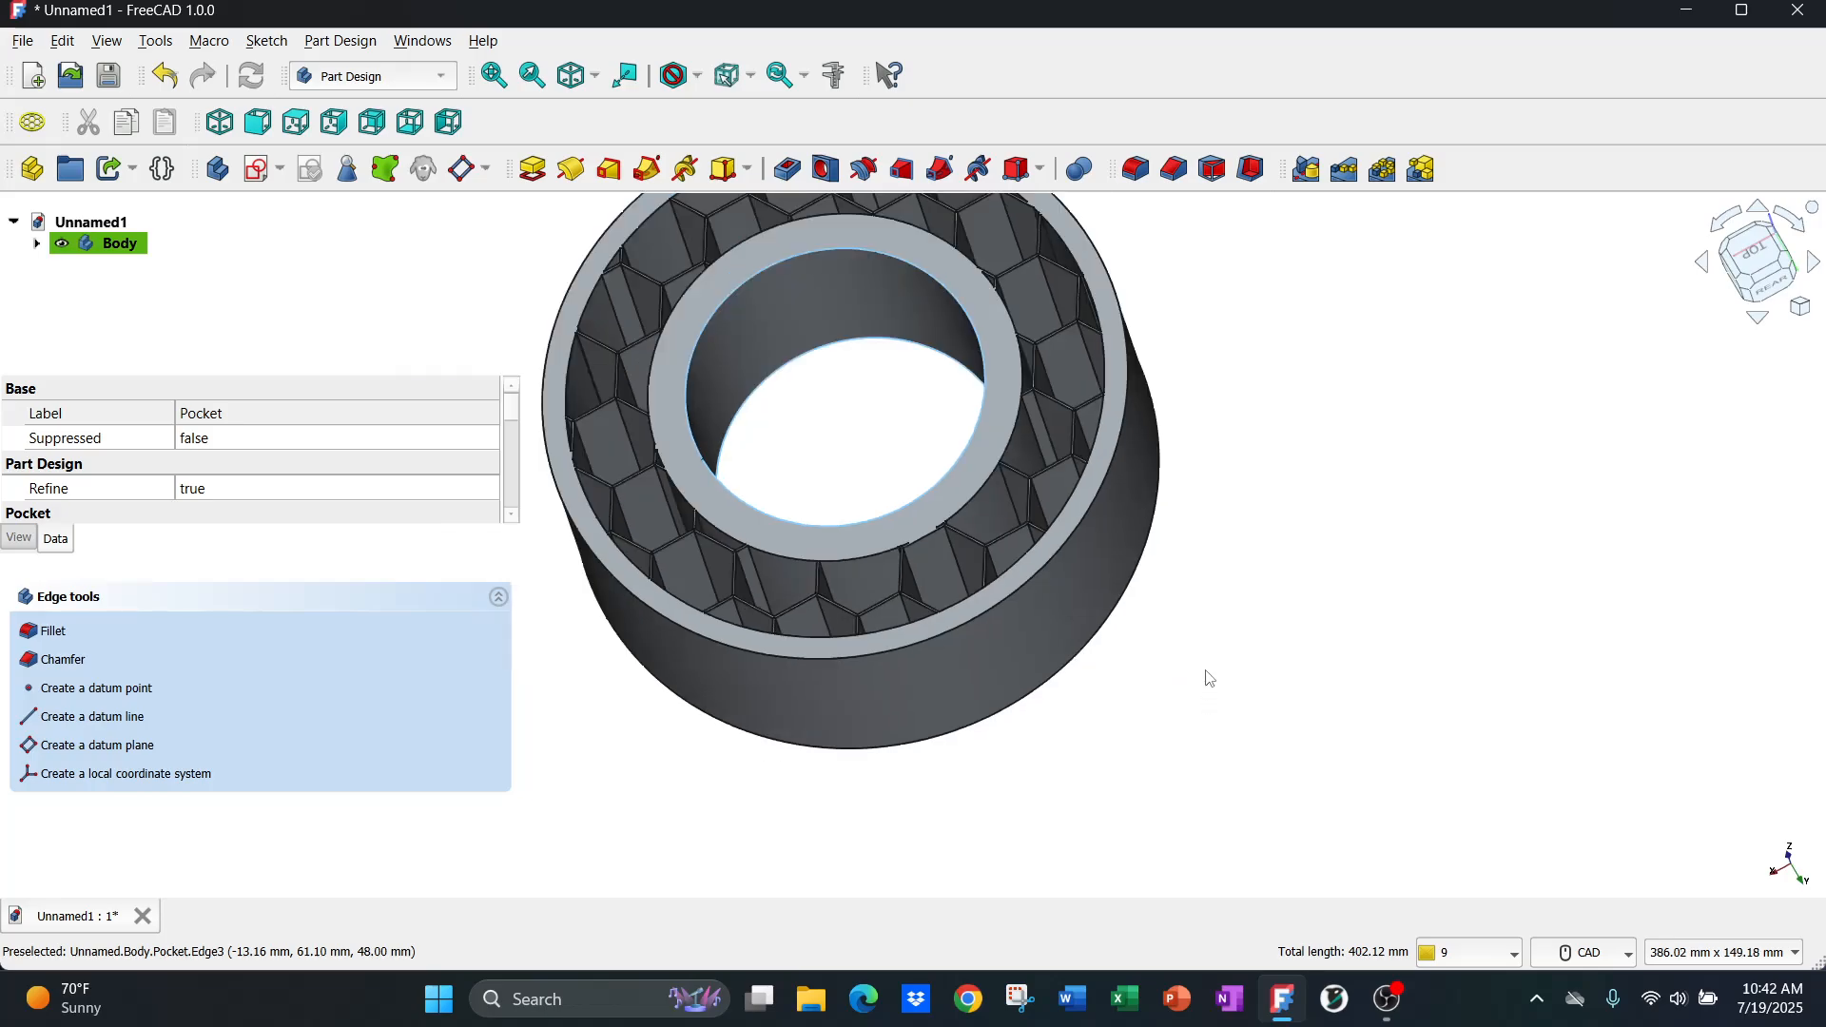
{"action": "middle_click_drag", "start_coordinate": [1268, 614], "coordinate": [1462, 730]}
{"action": "scroll", "coordinate": [1462, 730], "scroll_direction": "down", "scroll_amount": 1}
{"action": "left_click", "coordinate": [1167, 175]}
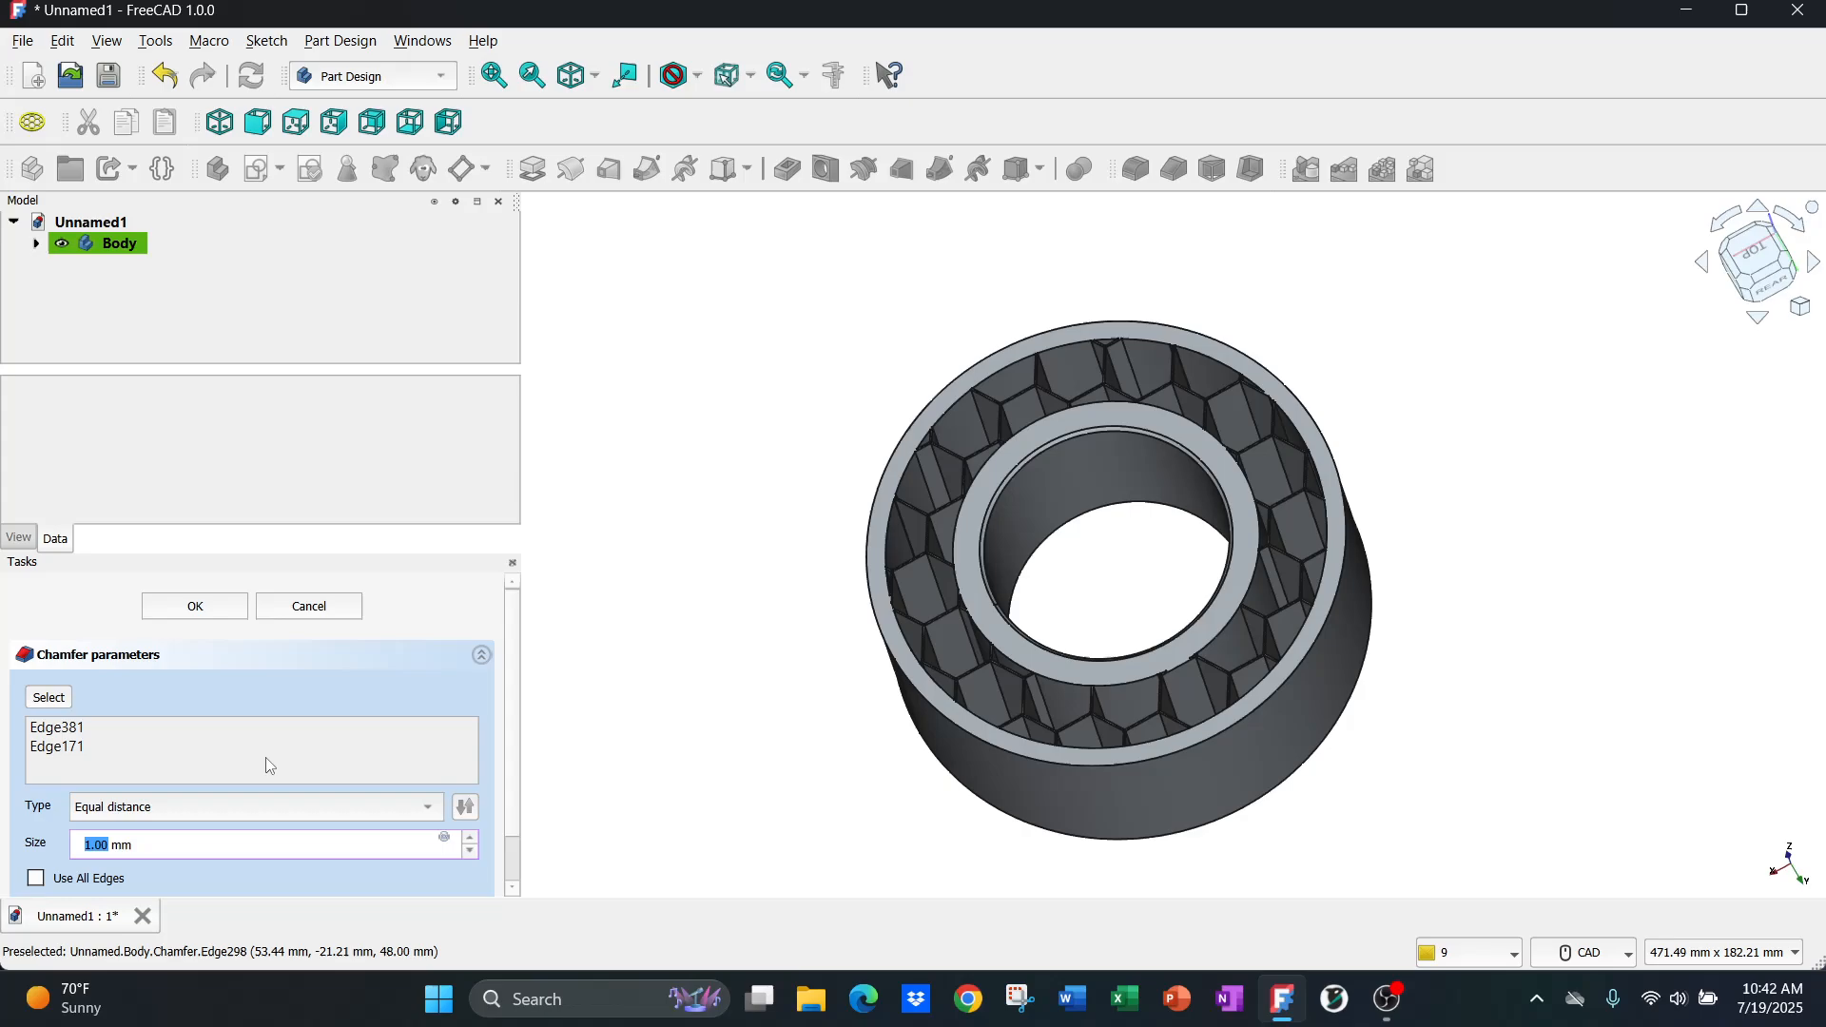
{"action": "left_click", "coordinate": [433, 810]}
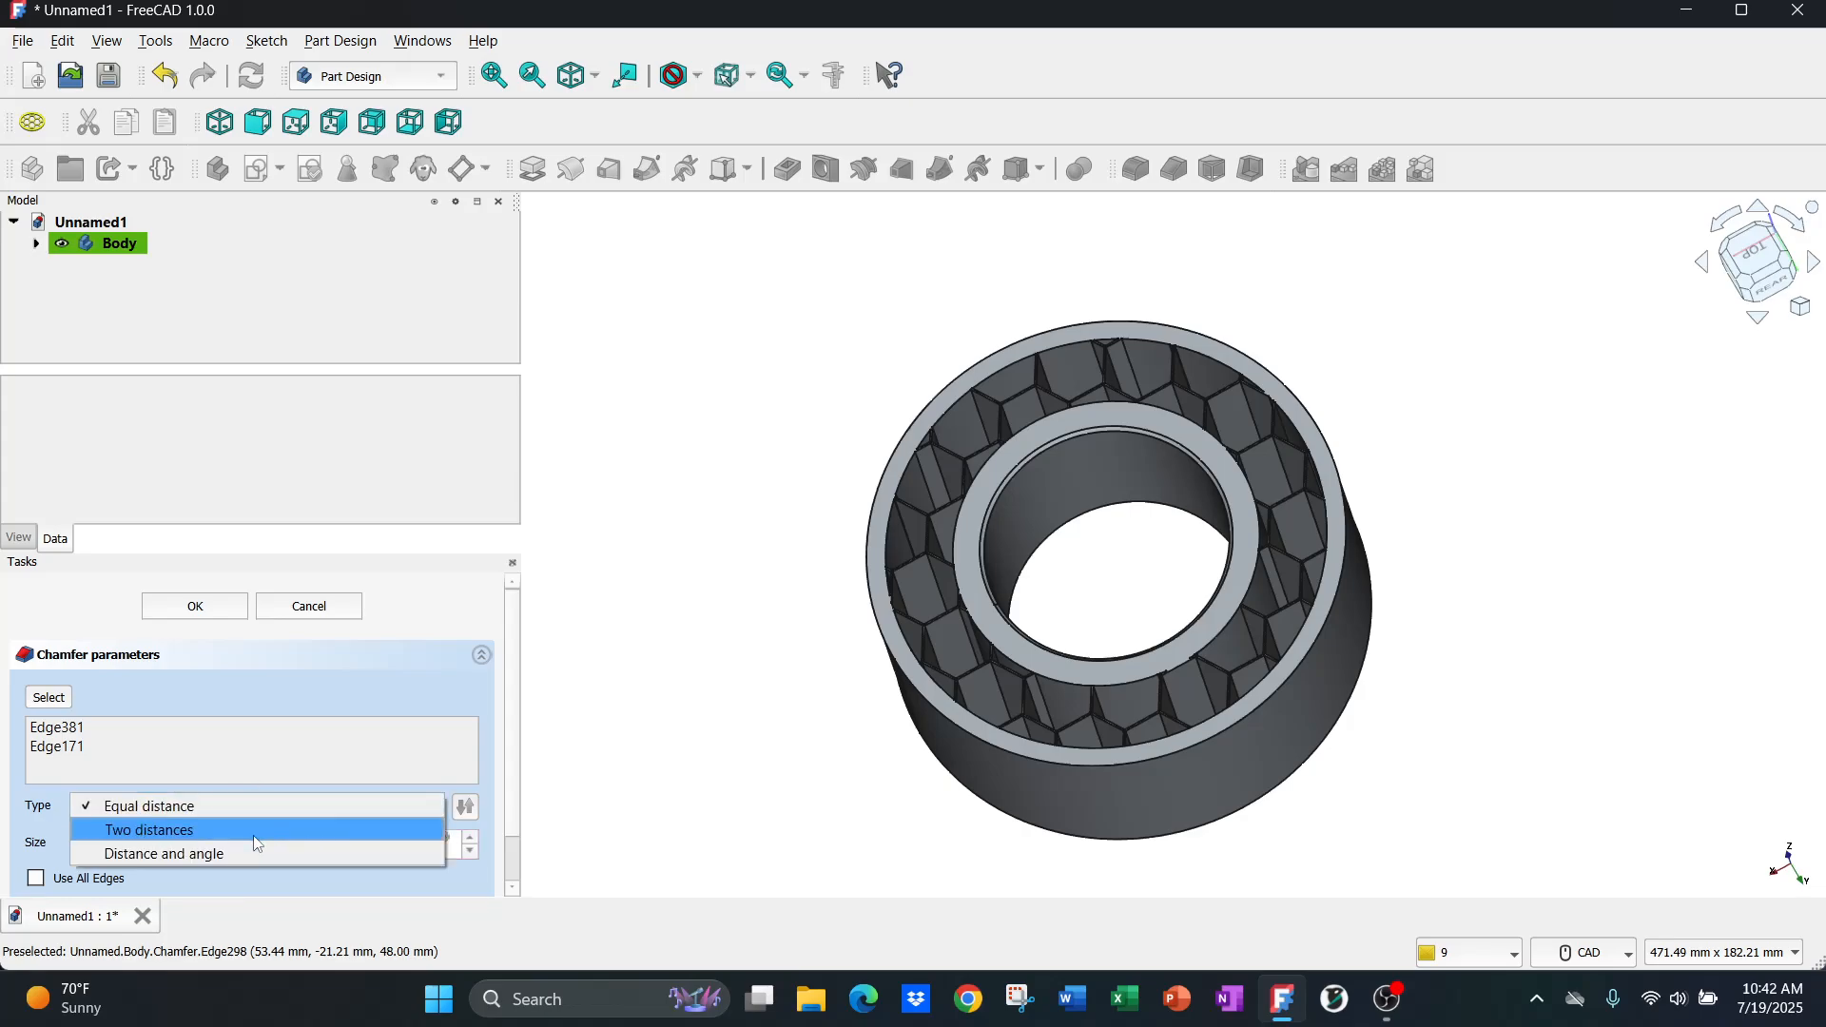
{"action": "left_click", "coordinate": [232, 853]}
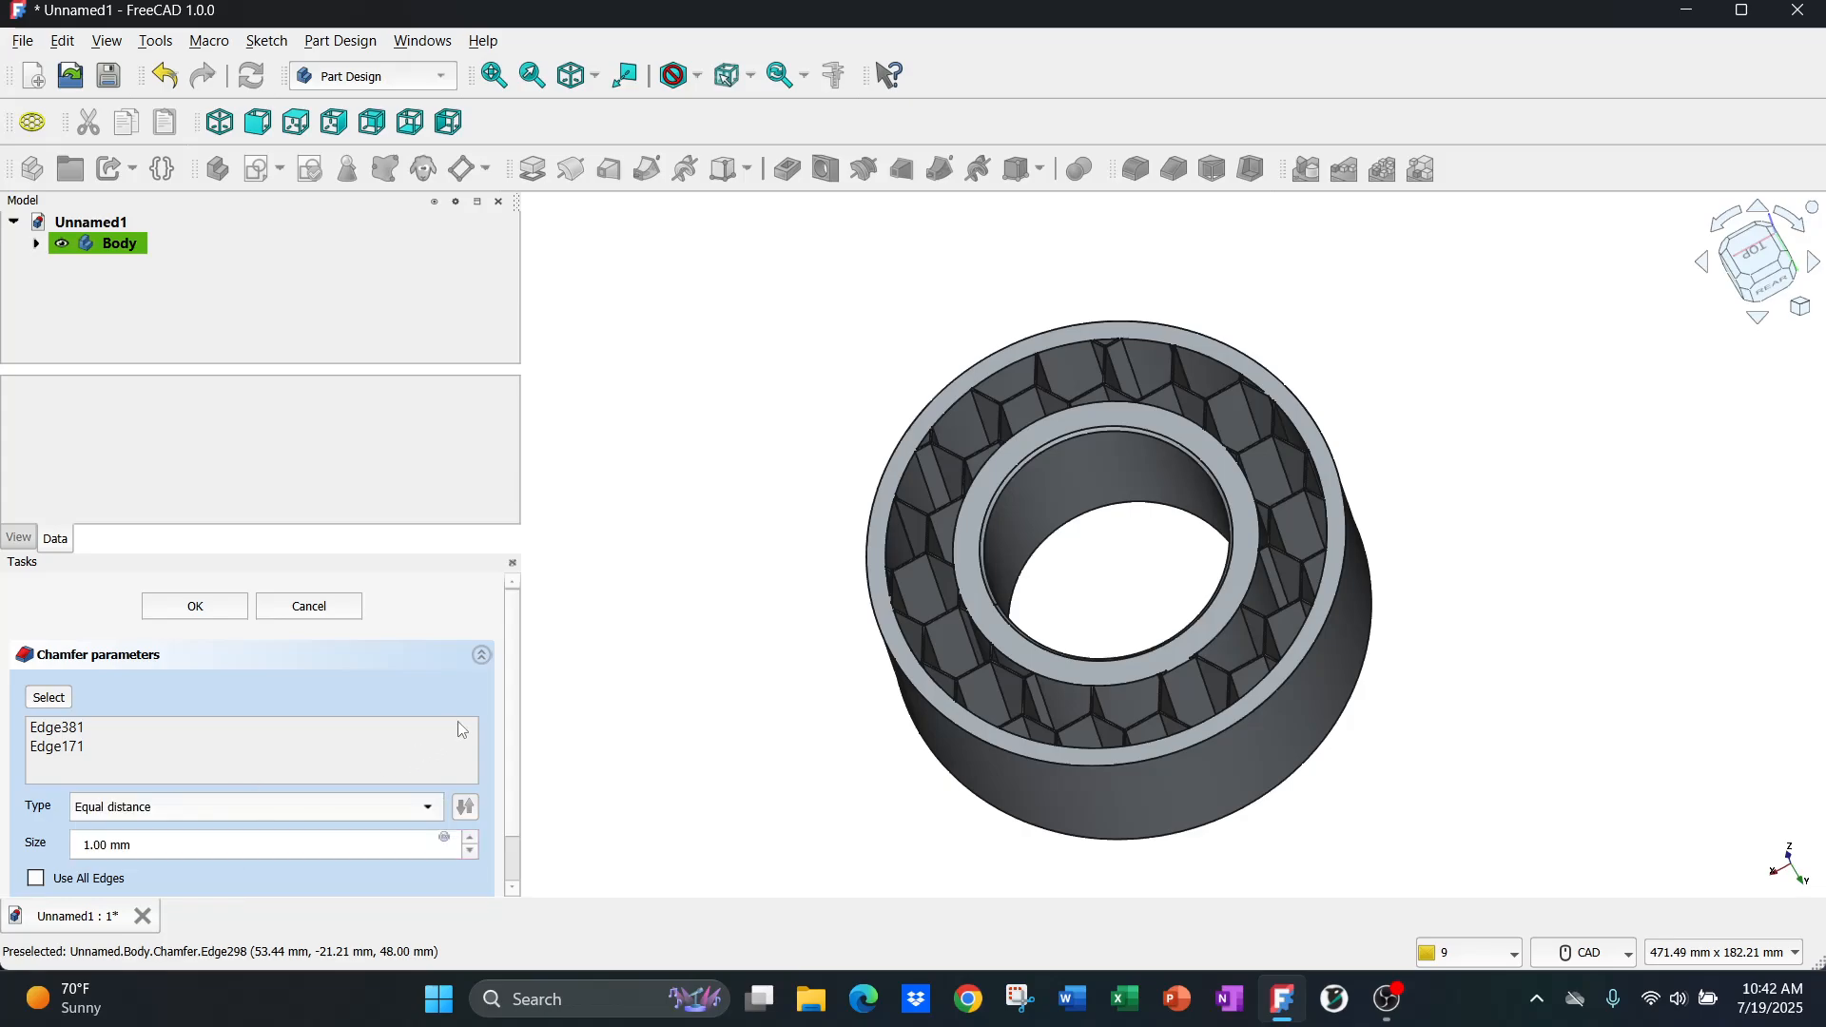
- Set the size of the bore chamfer to 6 mm
{"action": "scroll", "coordinate": [494, 729], "scroll_direction": "down", "scroll_amount": 1}
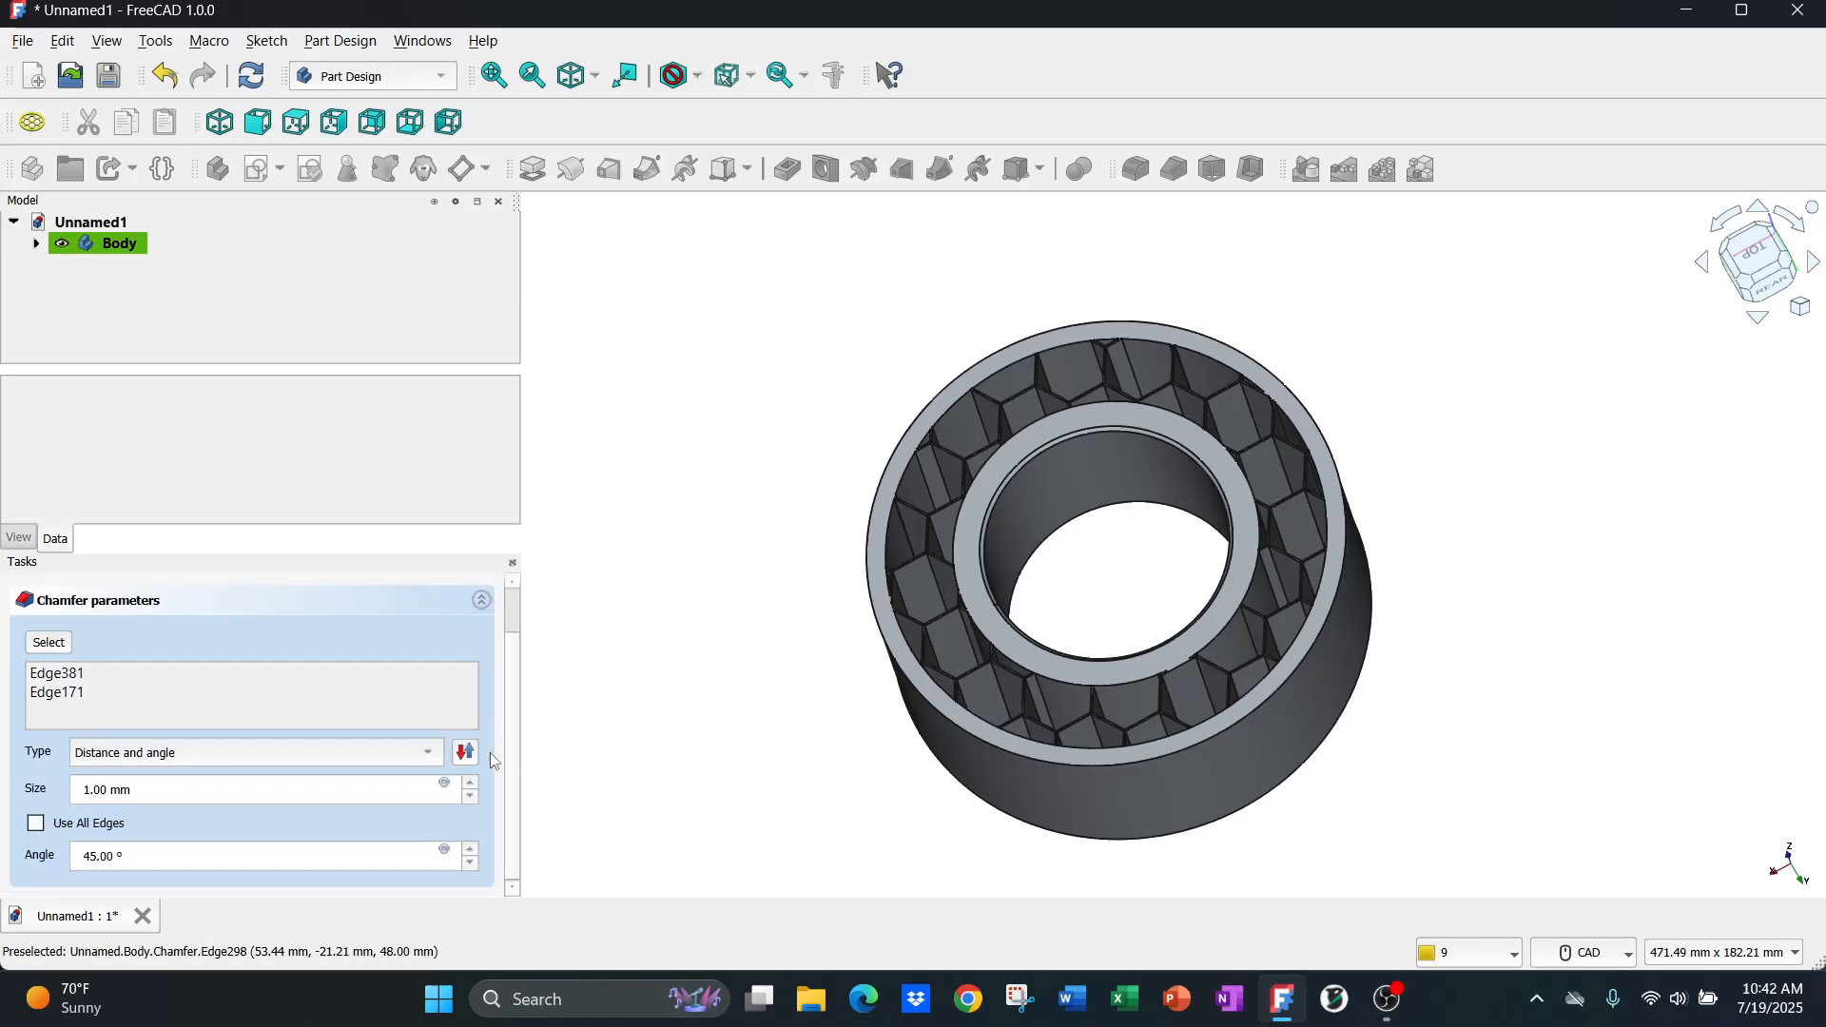
{"action": "left_click", "coordinate": [472, 784]}
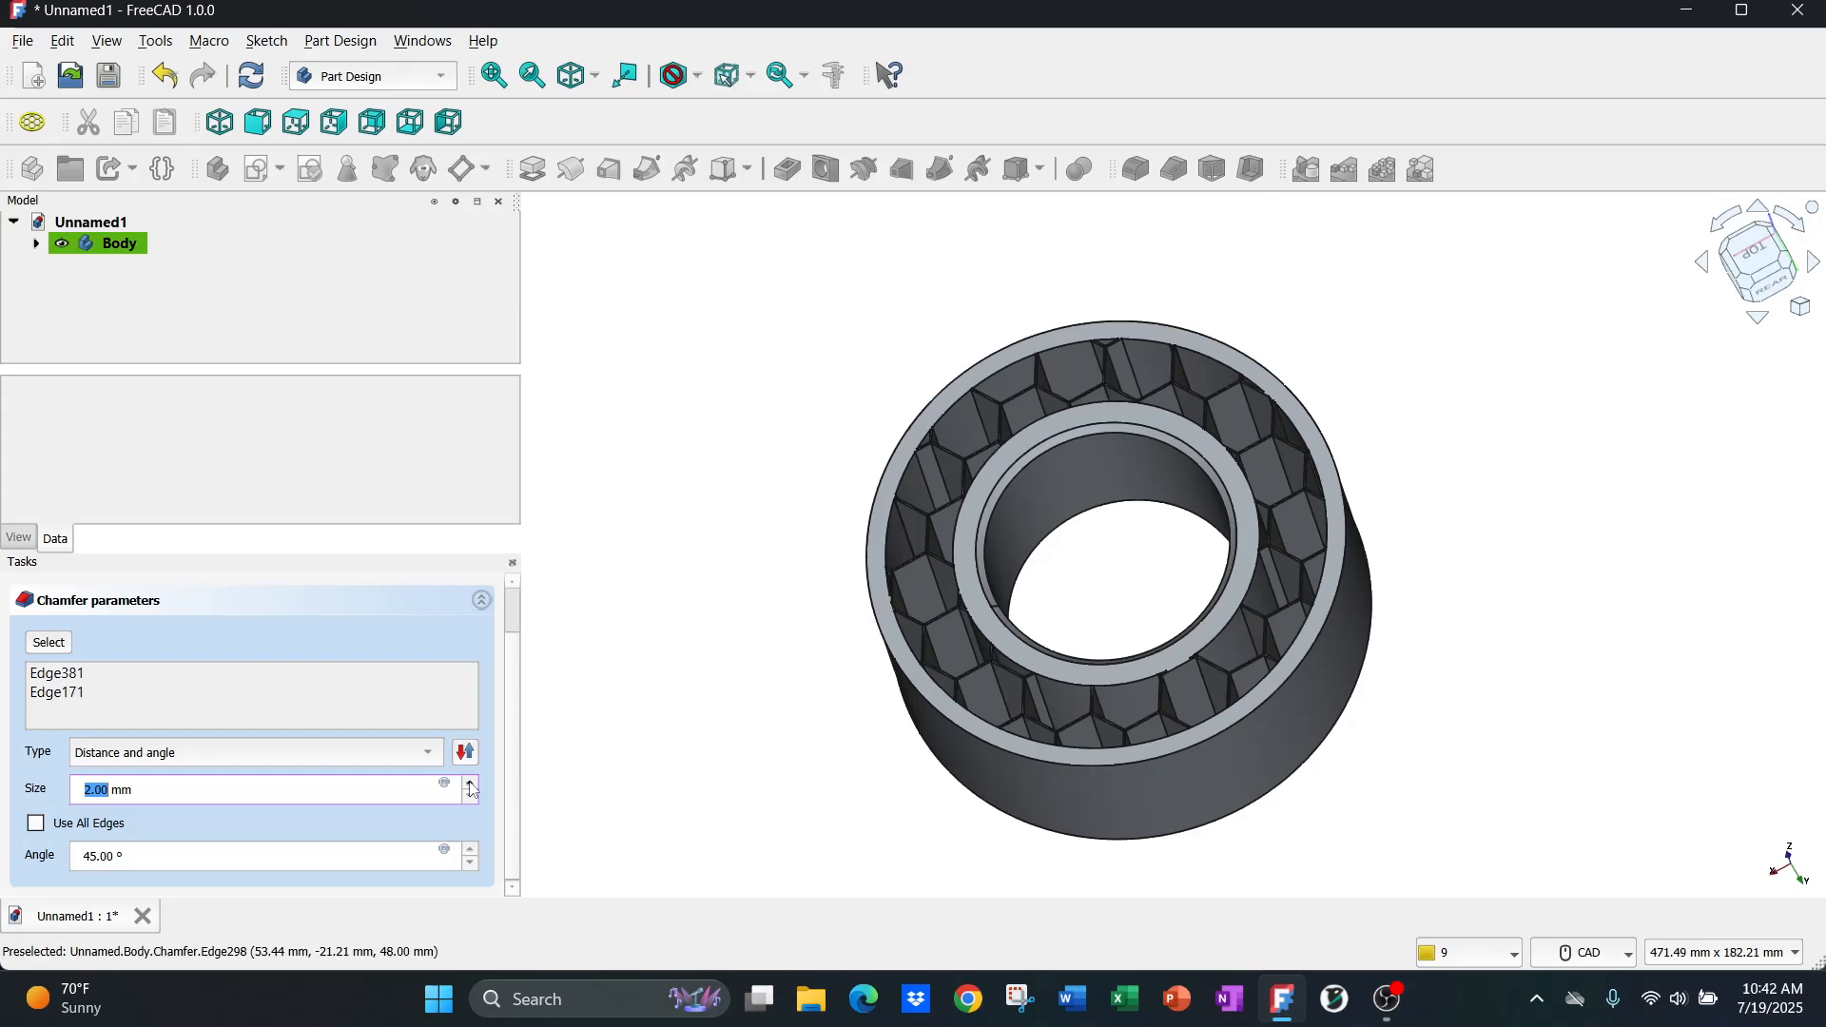
{"action": "left_click", "coordinate": [472, 785]}
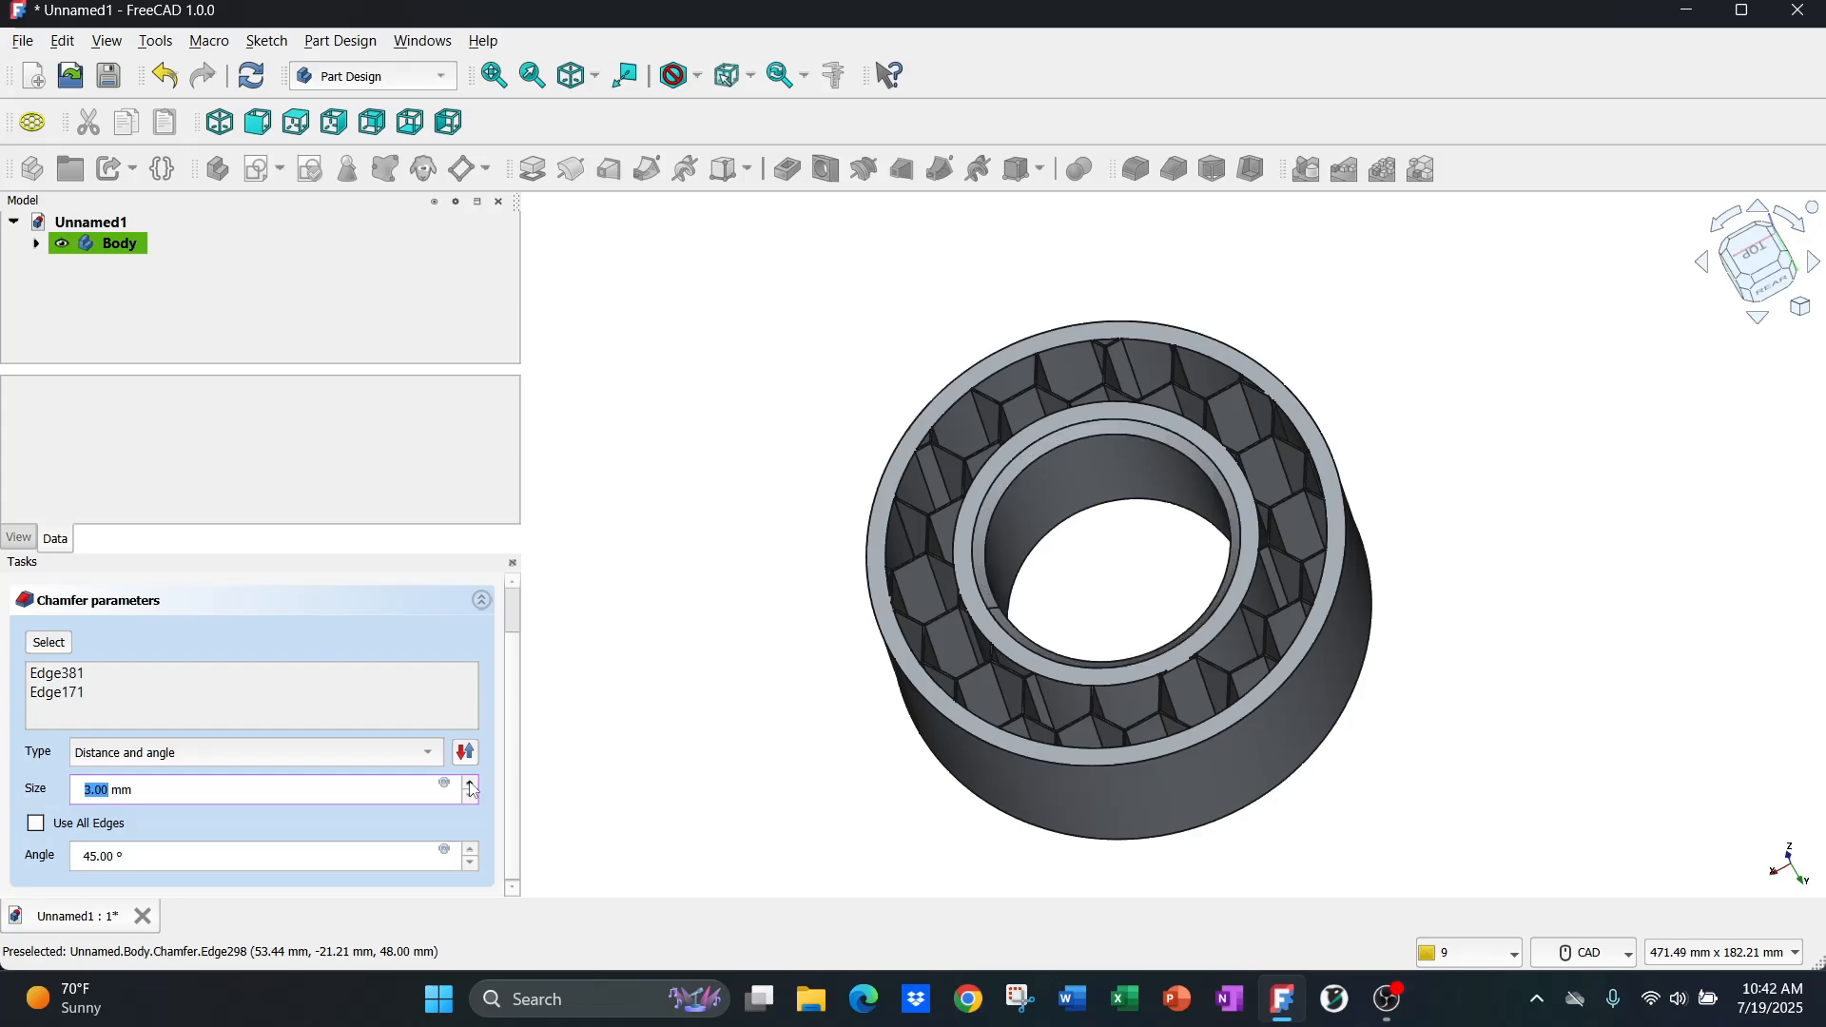
{"action": "left_click", "coordinate": [472, 785]}
{"action": "left_click", "coordinate": [472, 785]}
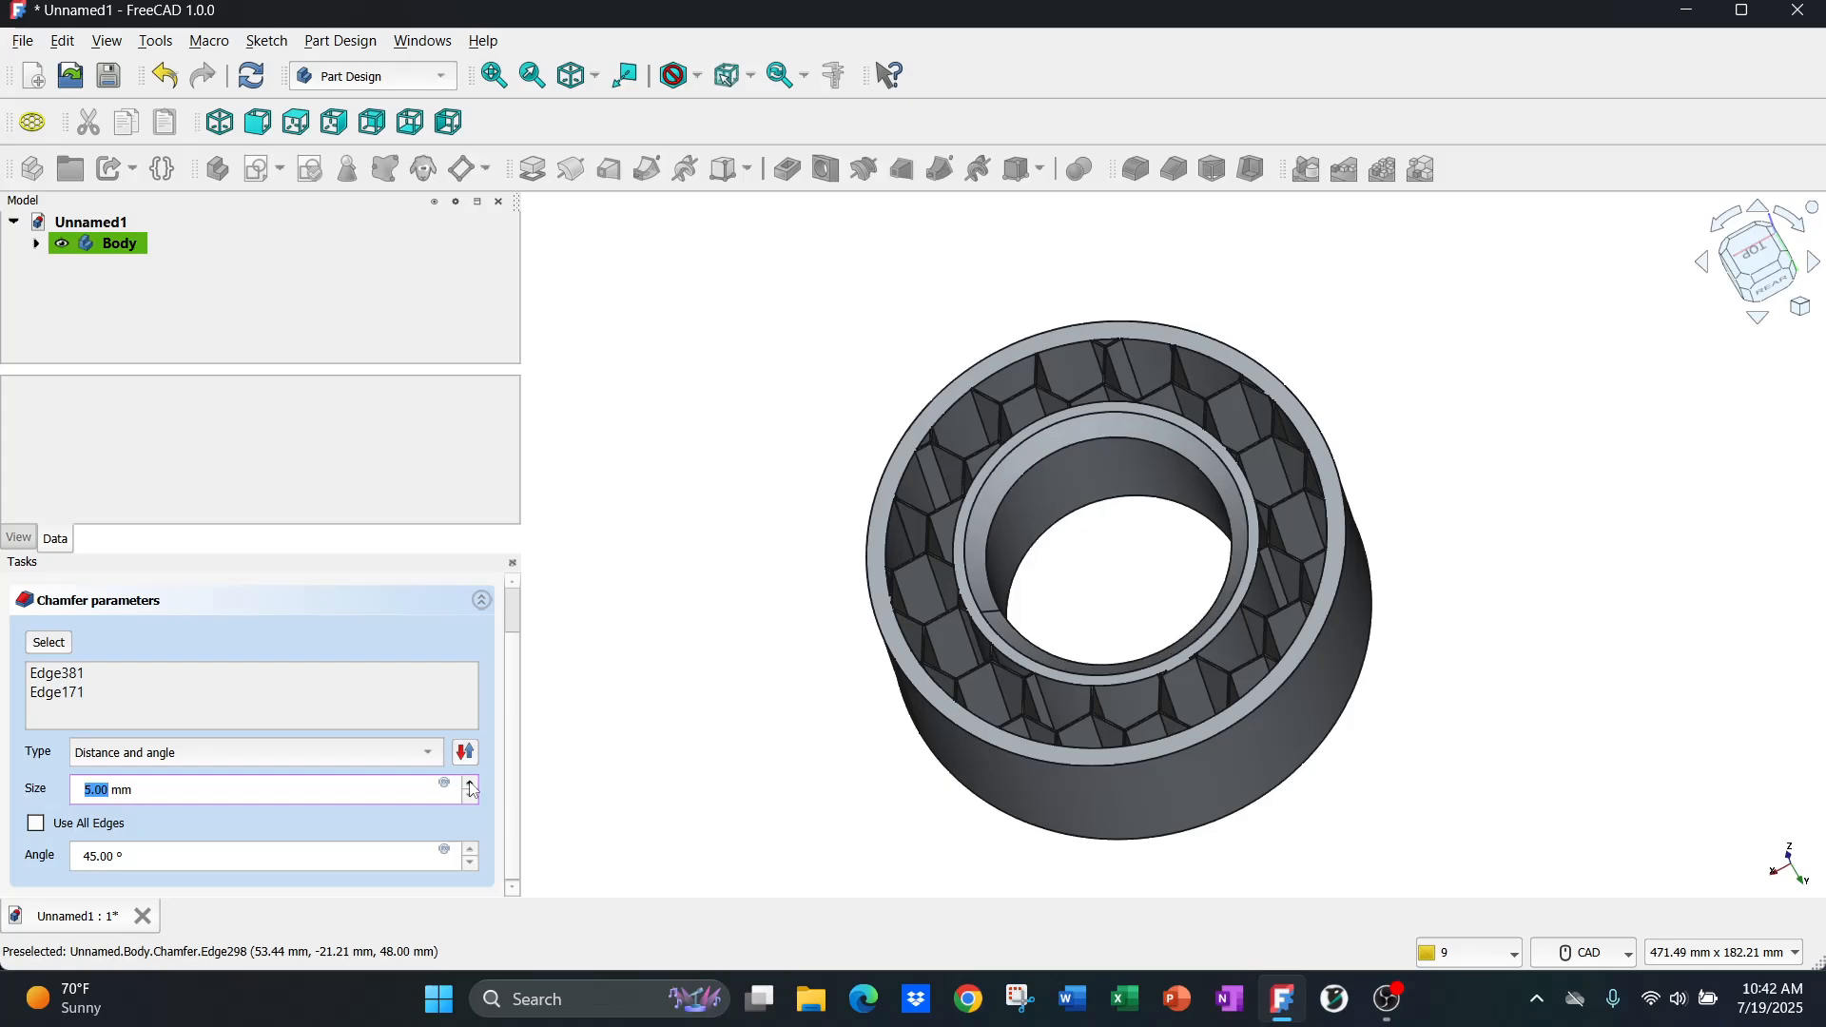
{"action": "left_click", "coordinate": [471, 785]}
{"action": "left_click", "coordinate": [501, 738]}
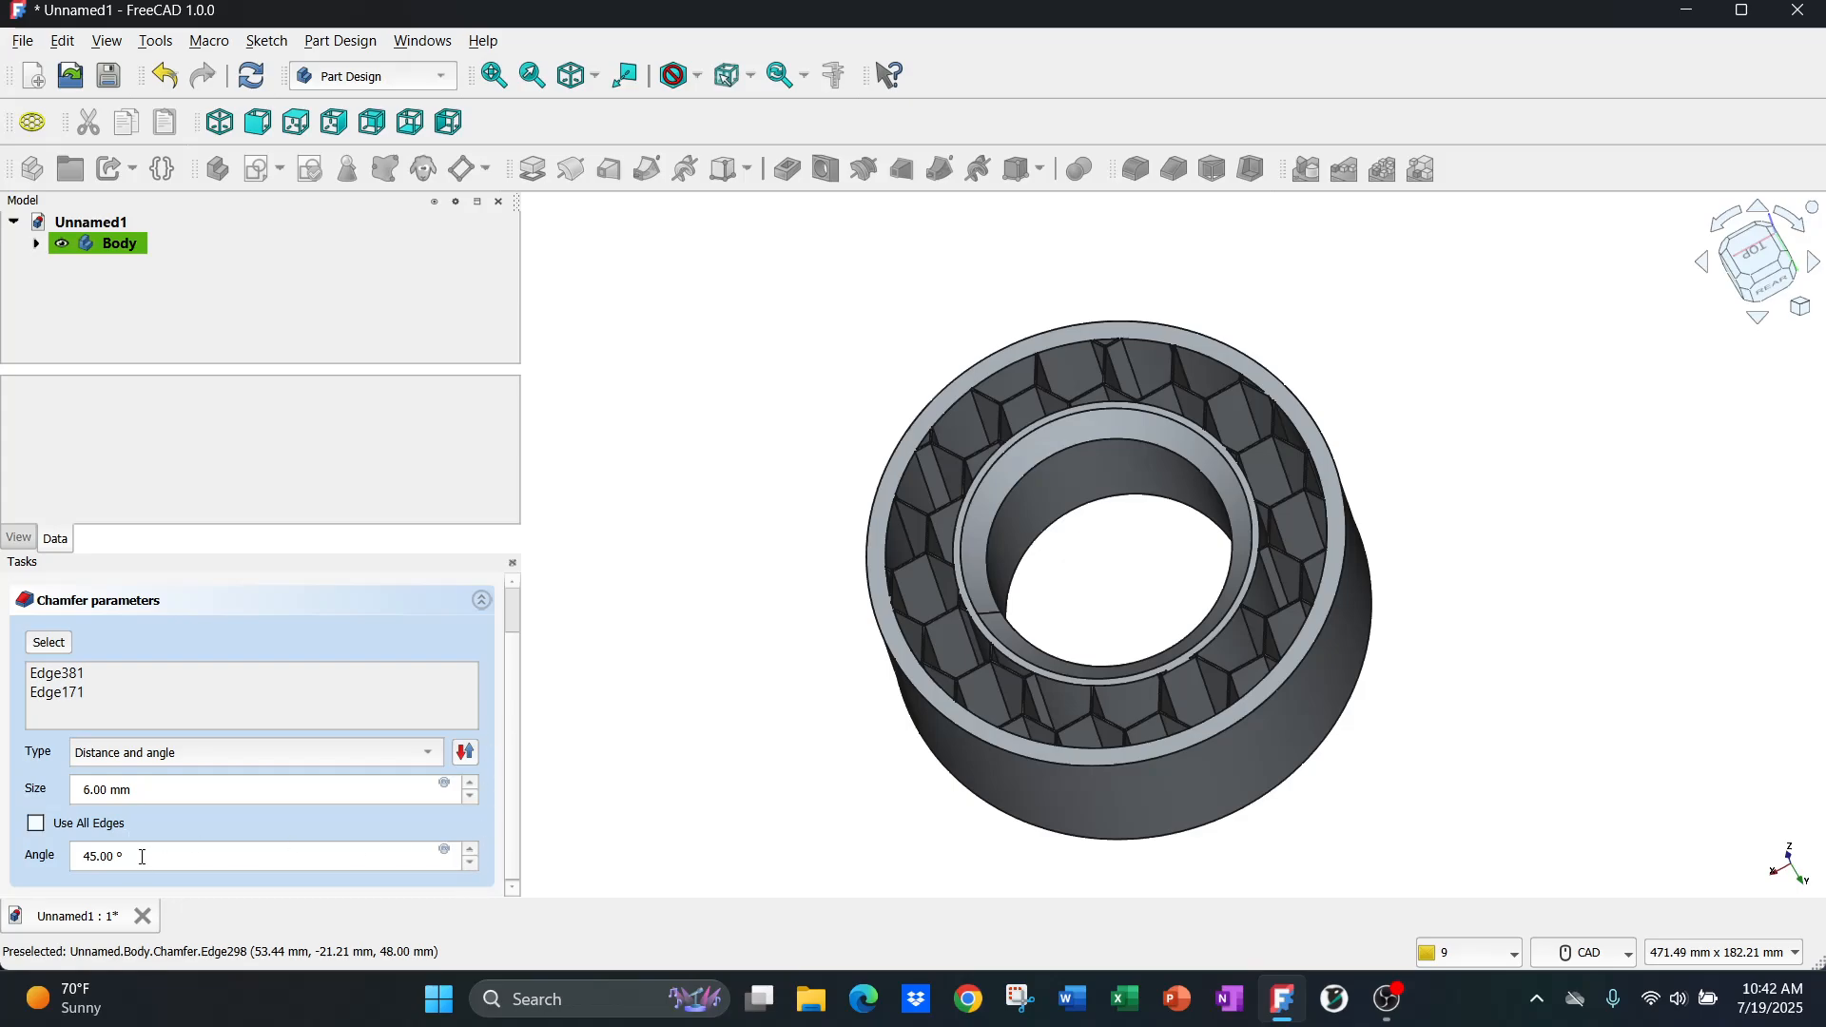
- Set the bore chamfer's angle to 58°, apply it, and check the chamfered bore from another angle
{"action": "left_click_drag", "start_coordinate": [138, 856], "coordinate": [3, 867]}
{"action": "type", "text": "58"}
{"action": "scroll", "coordinate": [494, 751], "scroll_direction": "up", "scroll_amount": 1}
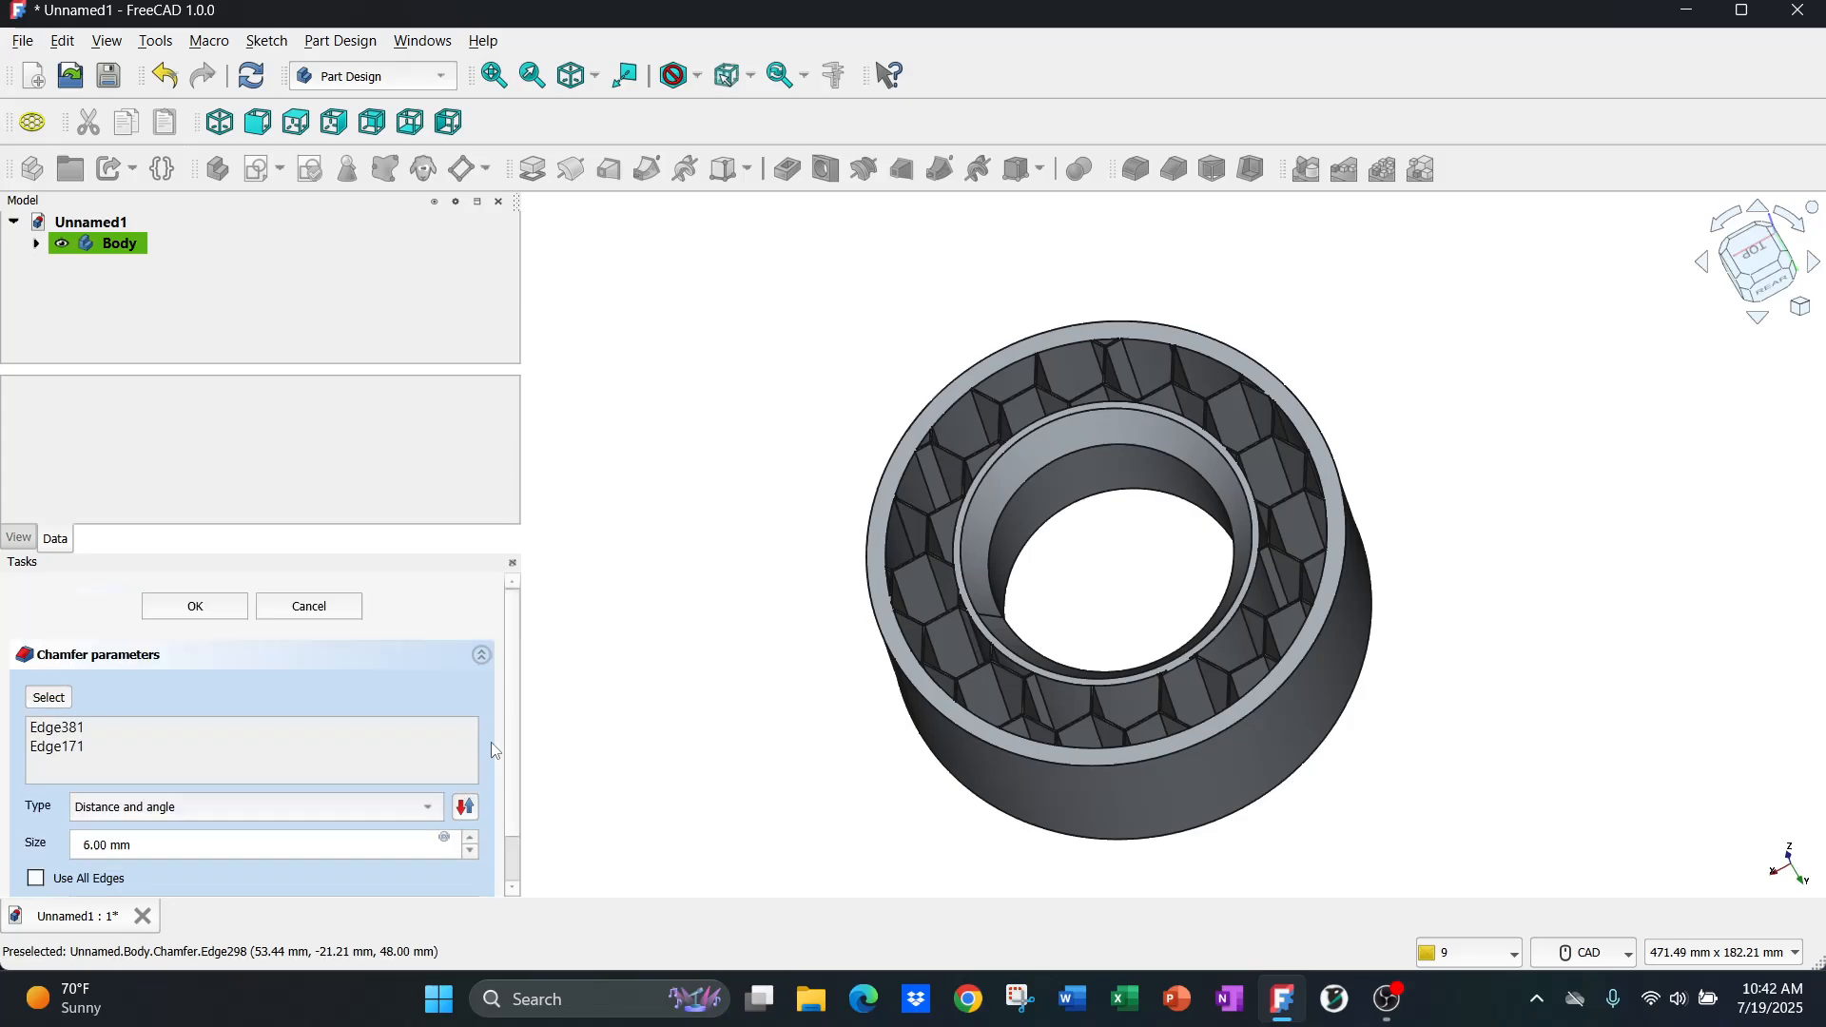
{"action": "left_click", "coordinate": [194, 607]}
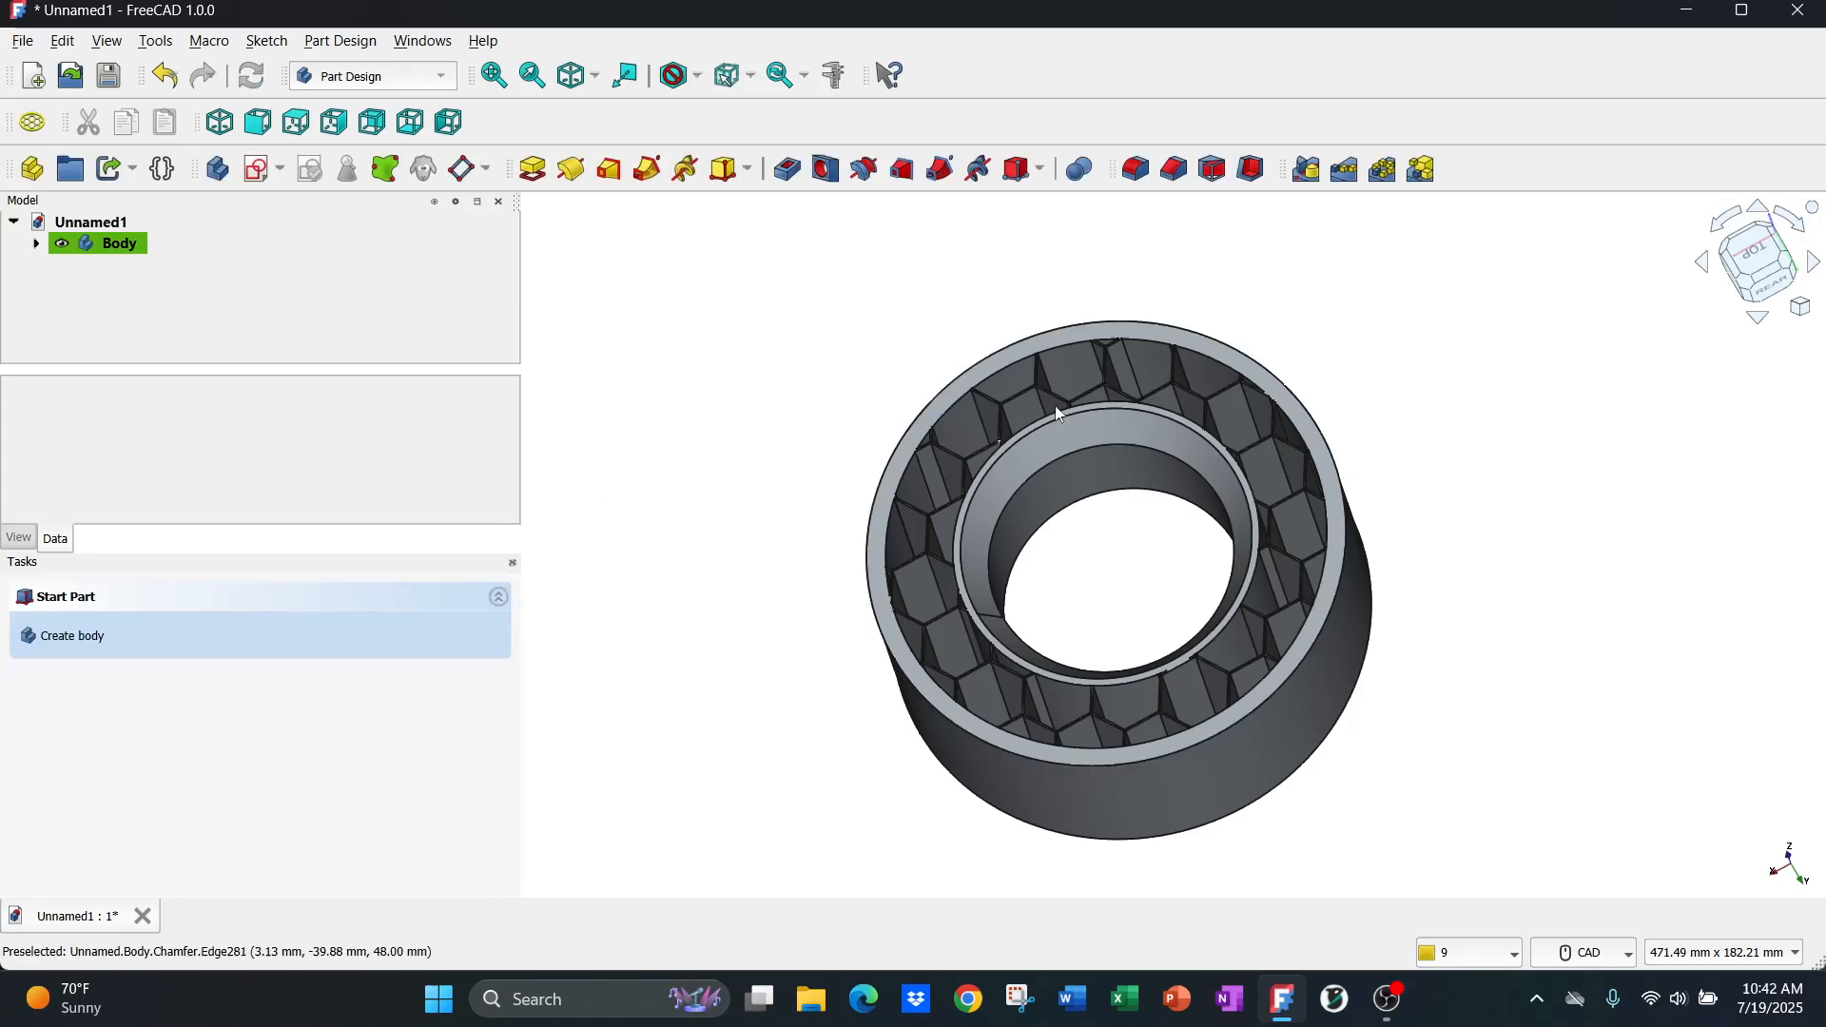
{"action": "middle_click_drag", "start_coordinate": [1054, 405], "coordinate": [1073, 512]}
{"action": "scroll", "coordinate": [1170, 583], "scroll_direction": "up", "scroll_amount": 5}
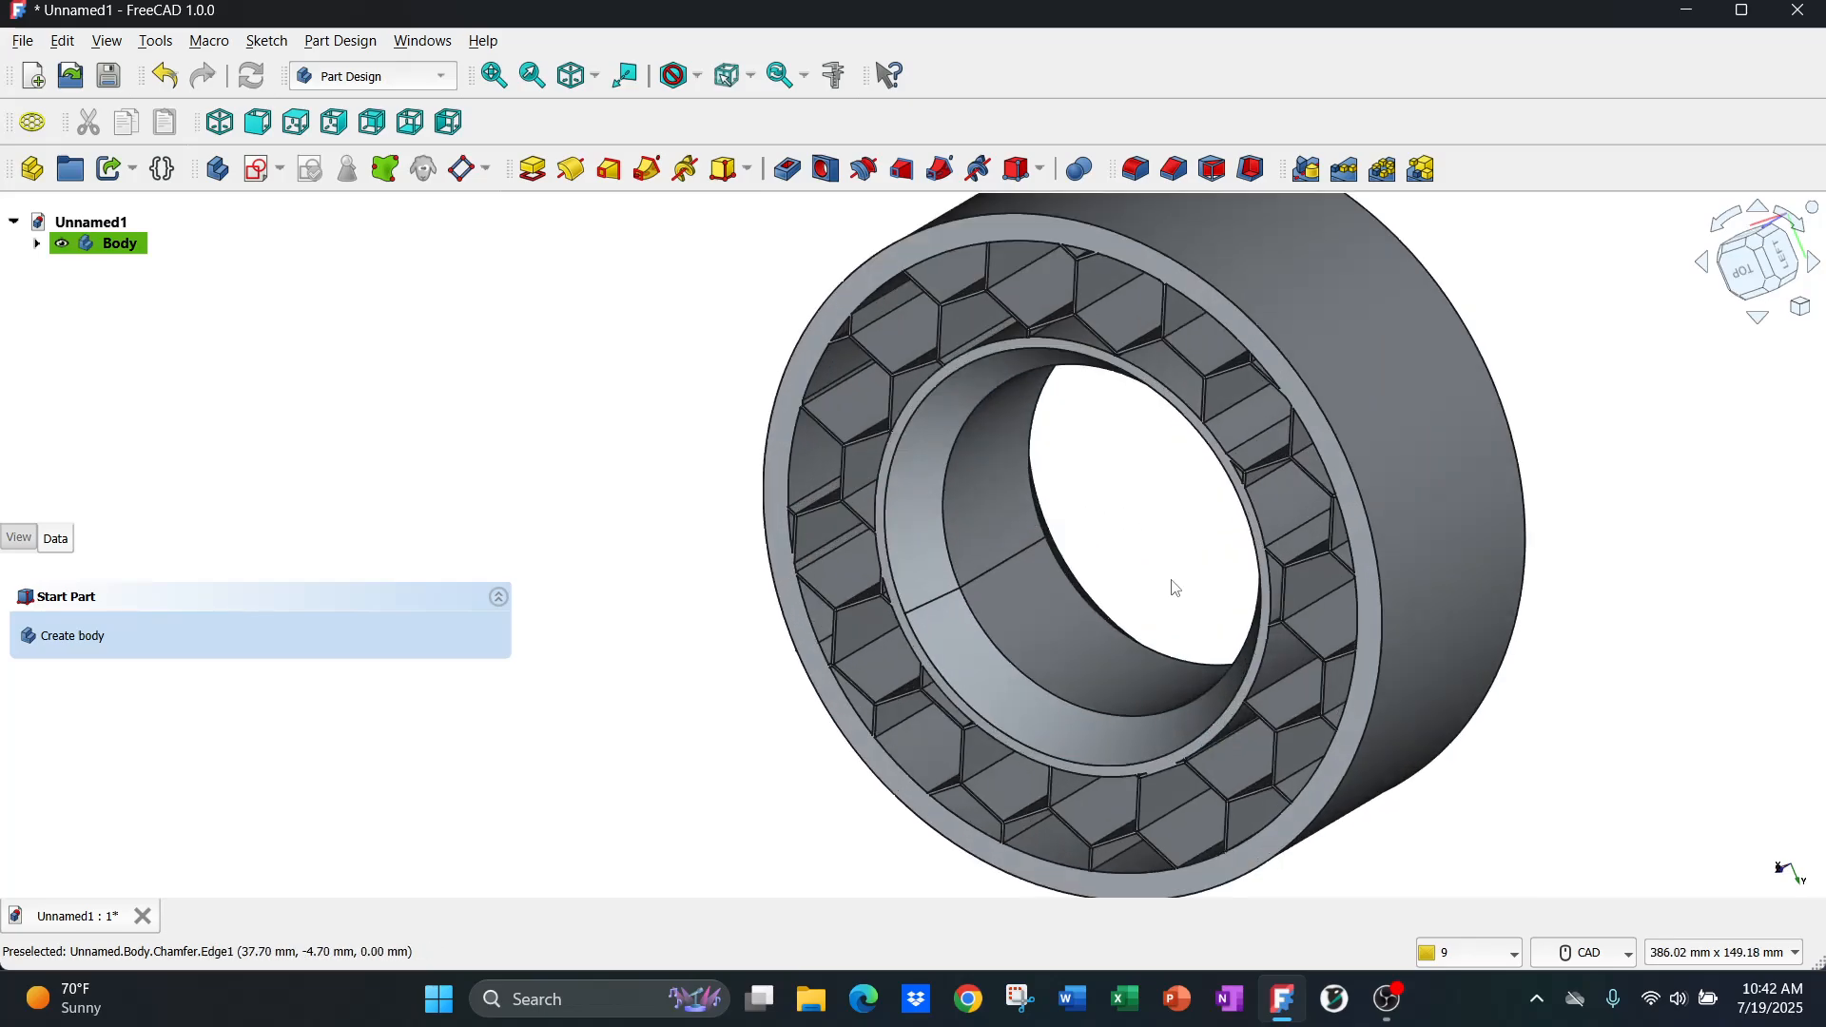
- Measure the distance between the two inner chamfer edges of the centre bore, and close the measurement
{"action": "middle_click_drag", "start_coordinate": [1158, 571], "coordinate": [1087, 546]}
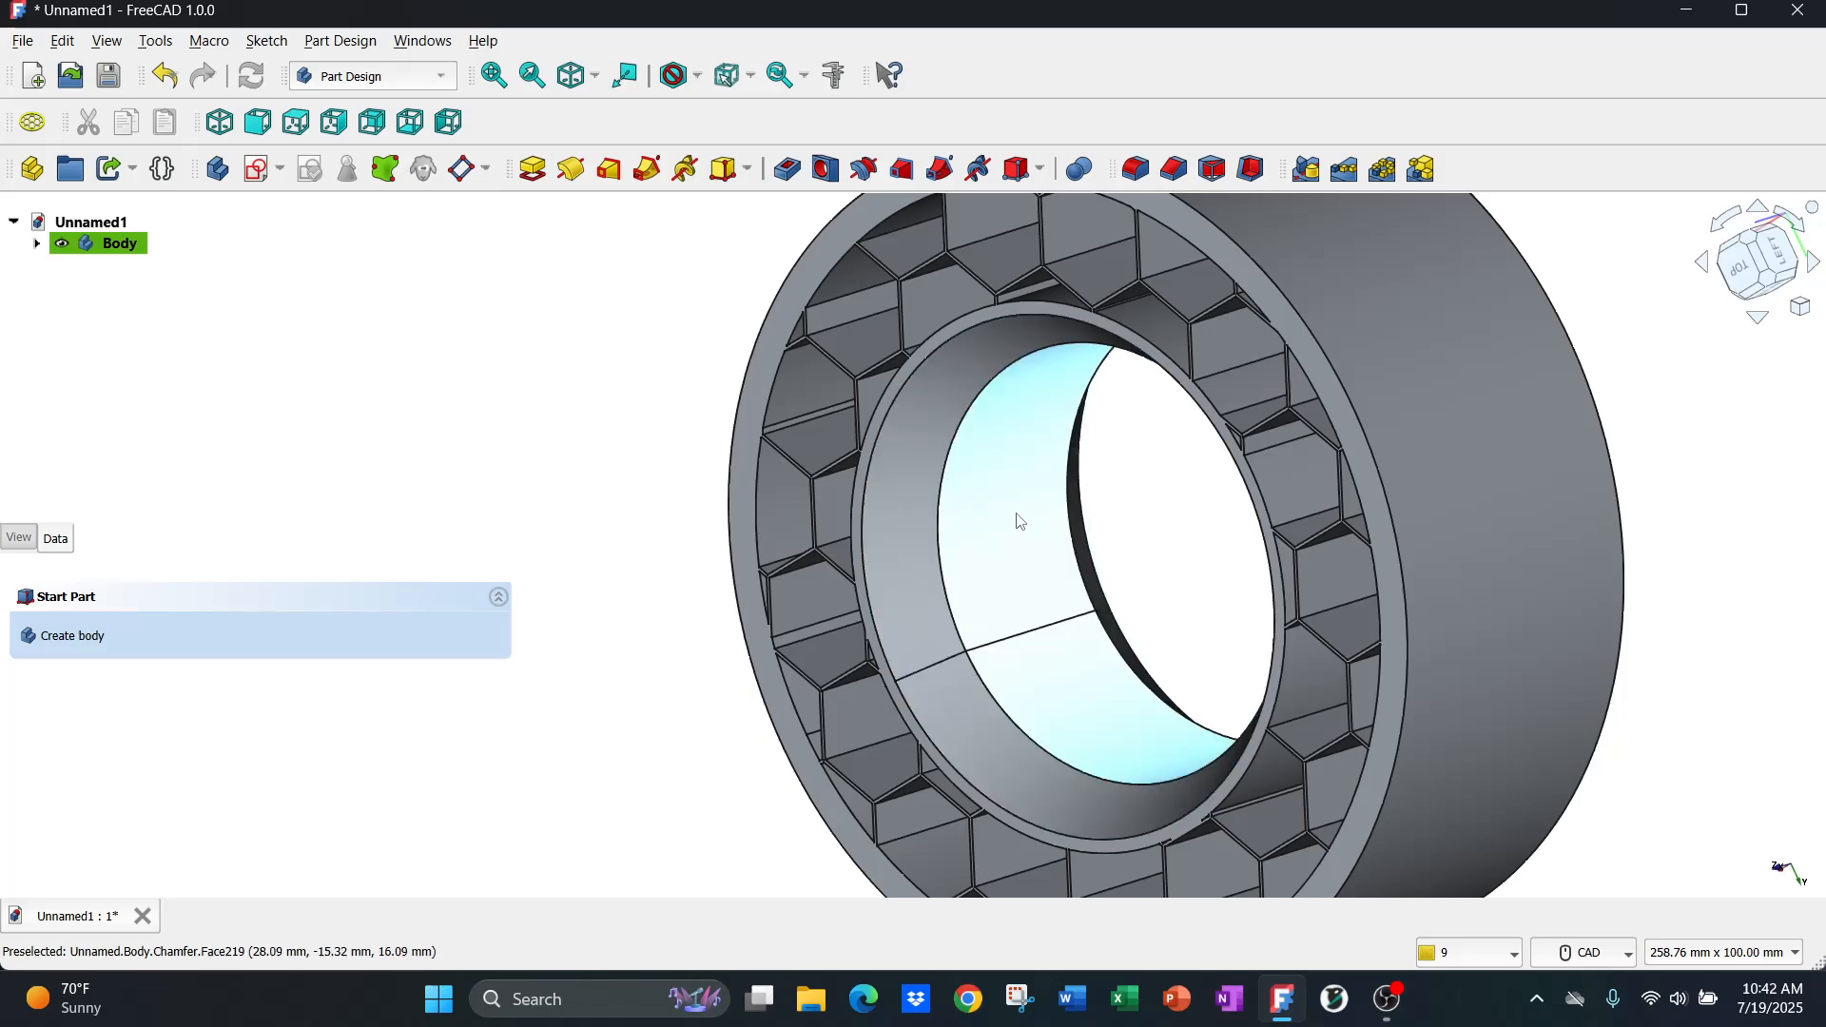
{"action": "left_click", "coordinate": [155, 41]}
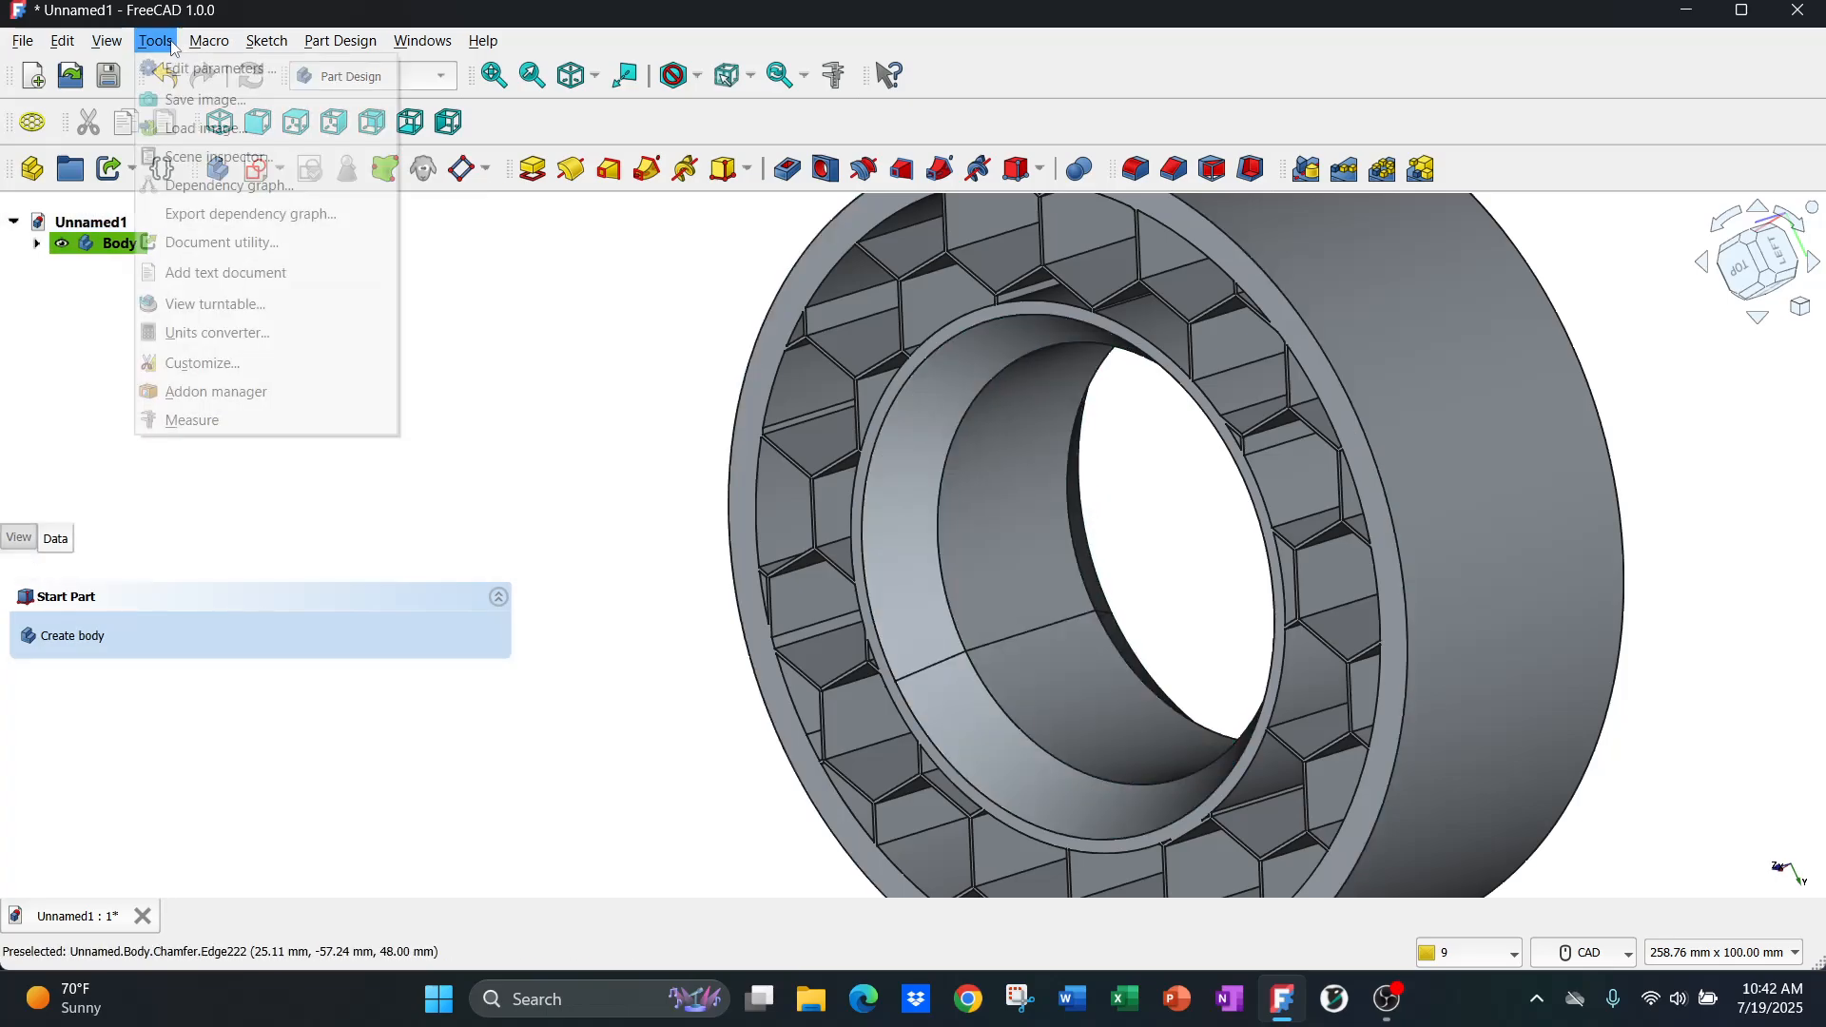
{"action": "left_click", "coordinate": [221, 420]}
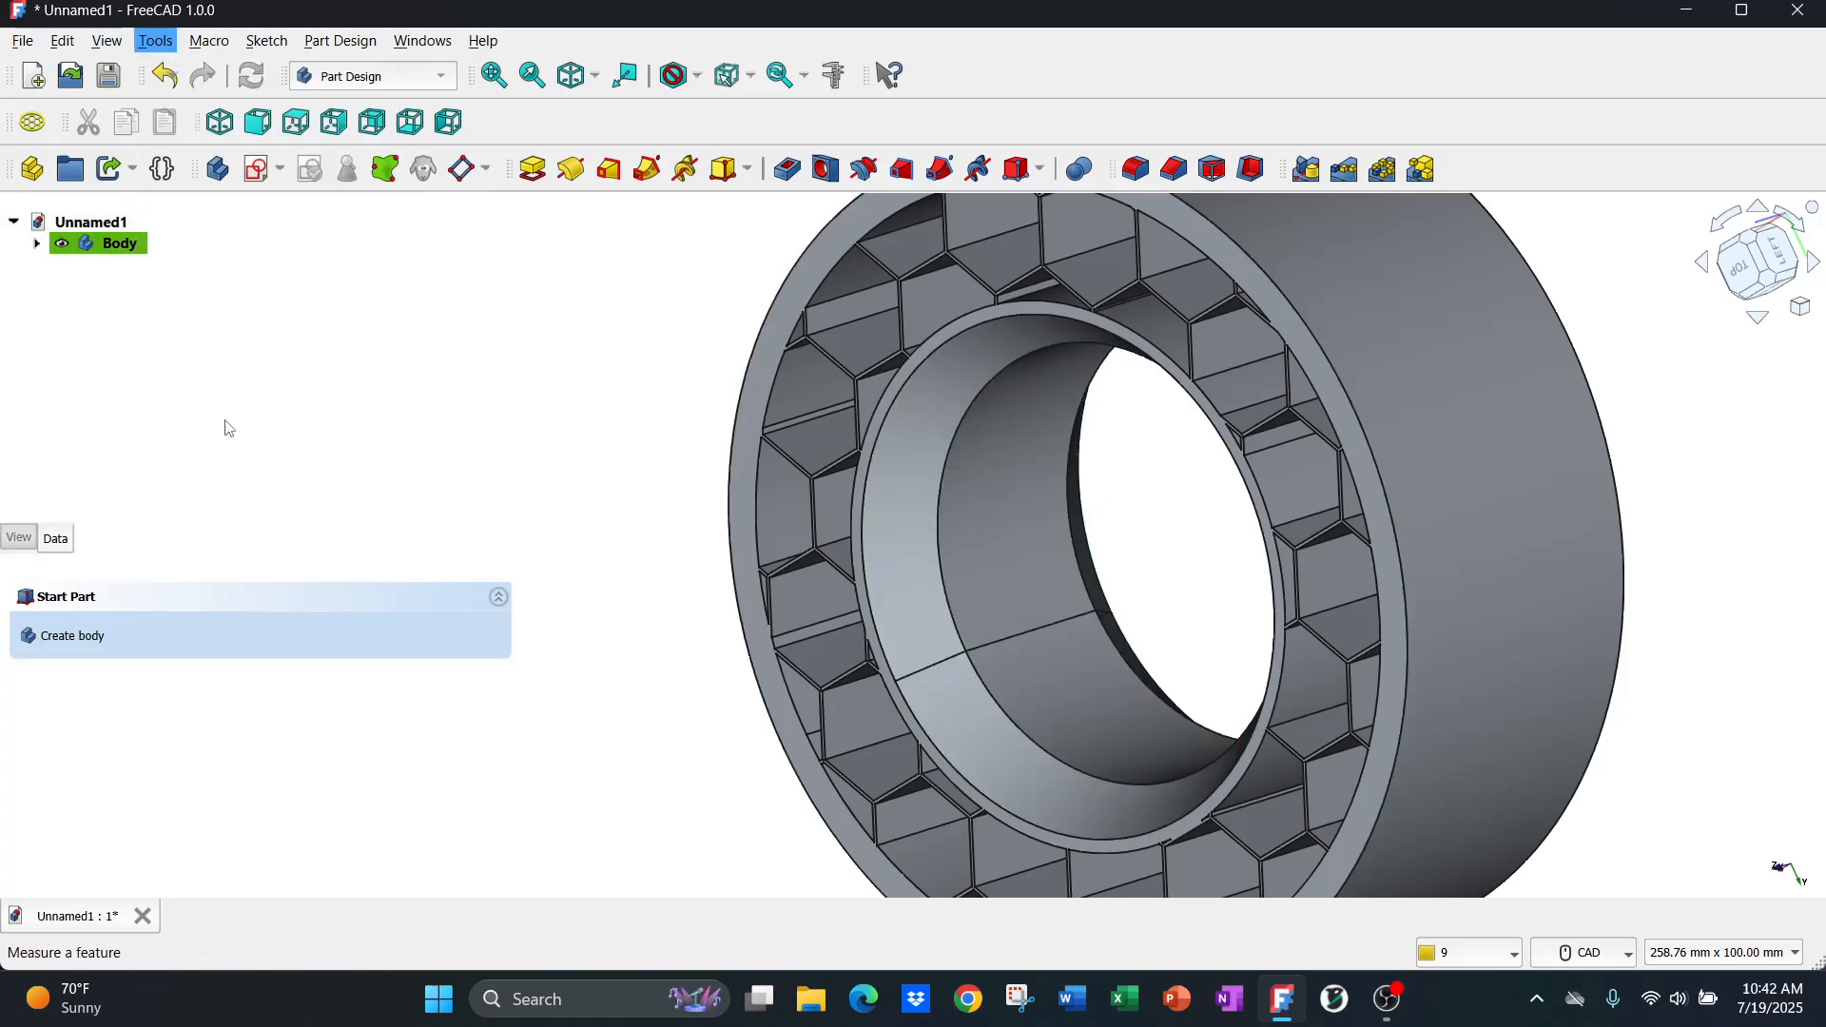
{"action": "left_click", "coordinate": [944, 562]}
{"action": "left_click", "coordinate": [1080, 521]}
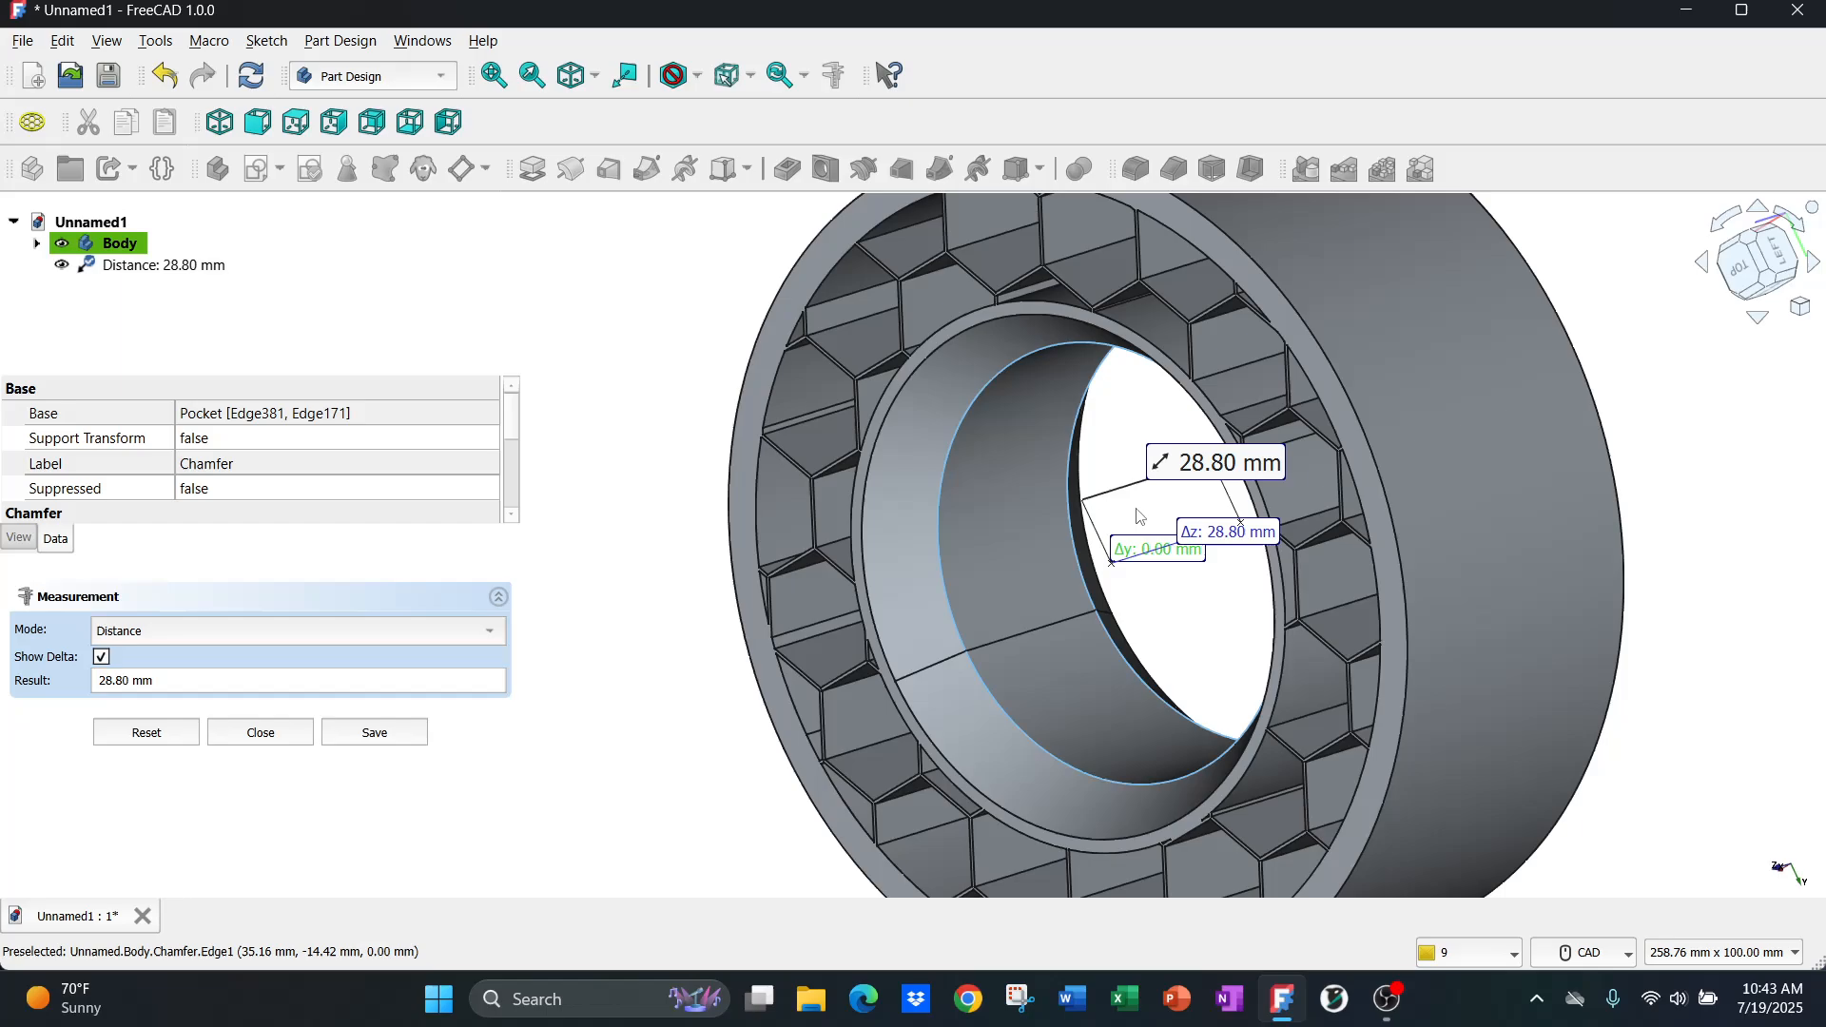
{"action": "left_click", "coordinate": [171, 734]}
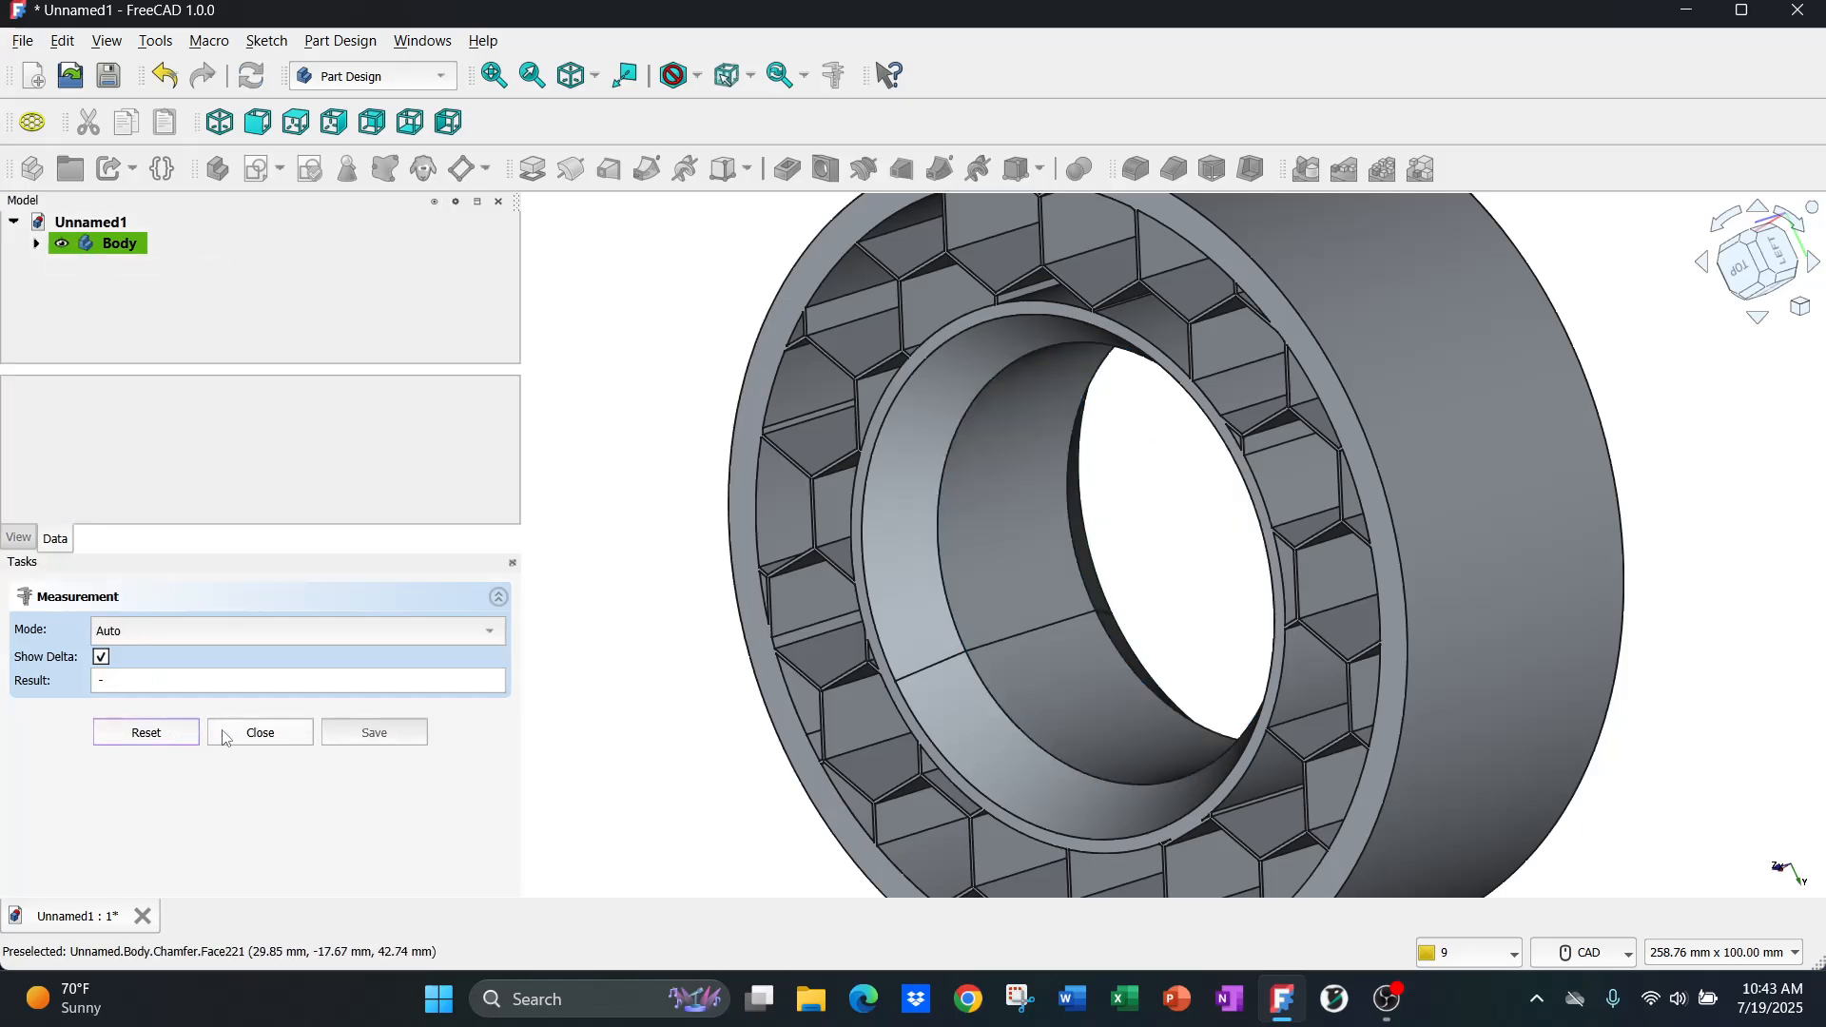
{"action": "left_click", "coordinate": [238, 734]}
- Fillet the outer circular edges at both ends of the tire insert
{"action": "scroll", "coordinate": [1039, 583], "scroll_direction": "down", "scroll_amount": 4}
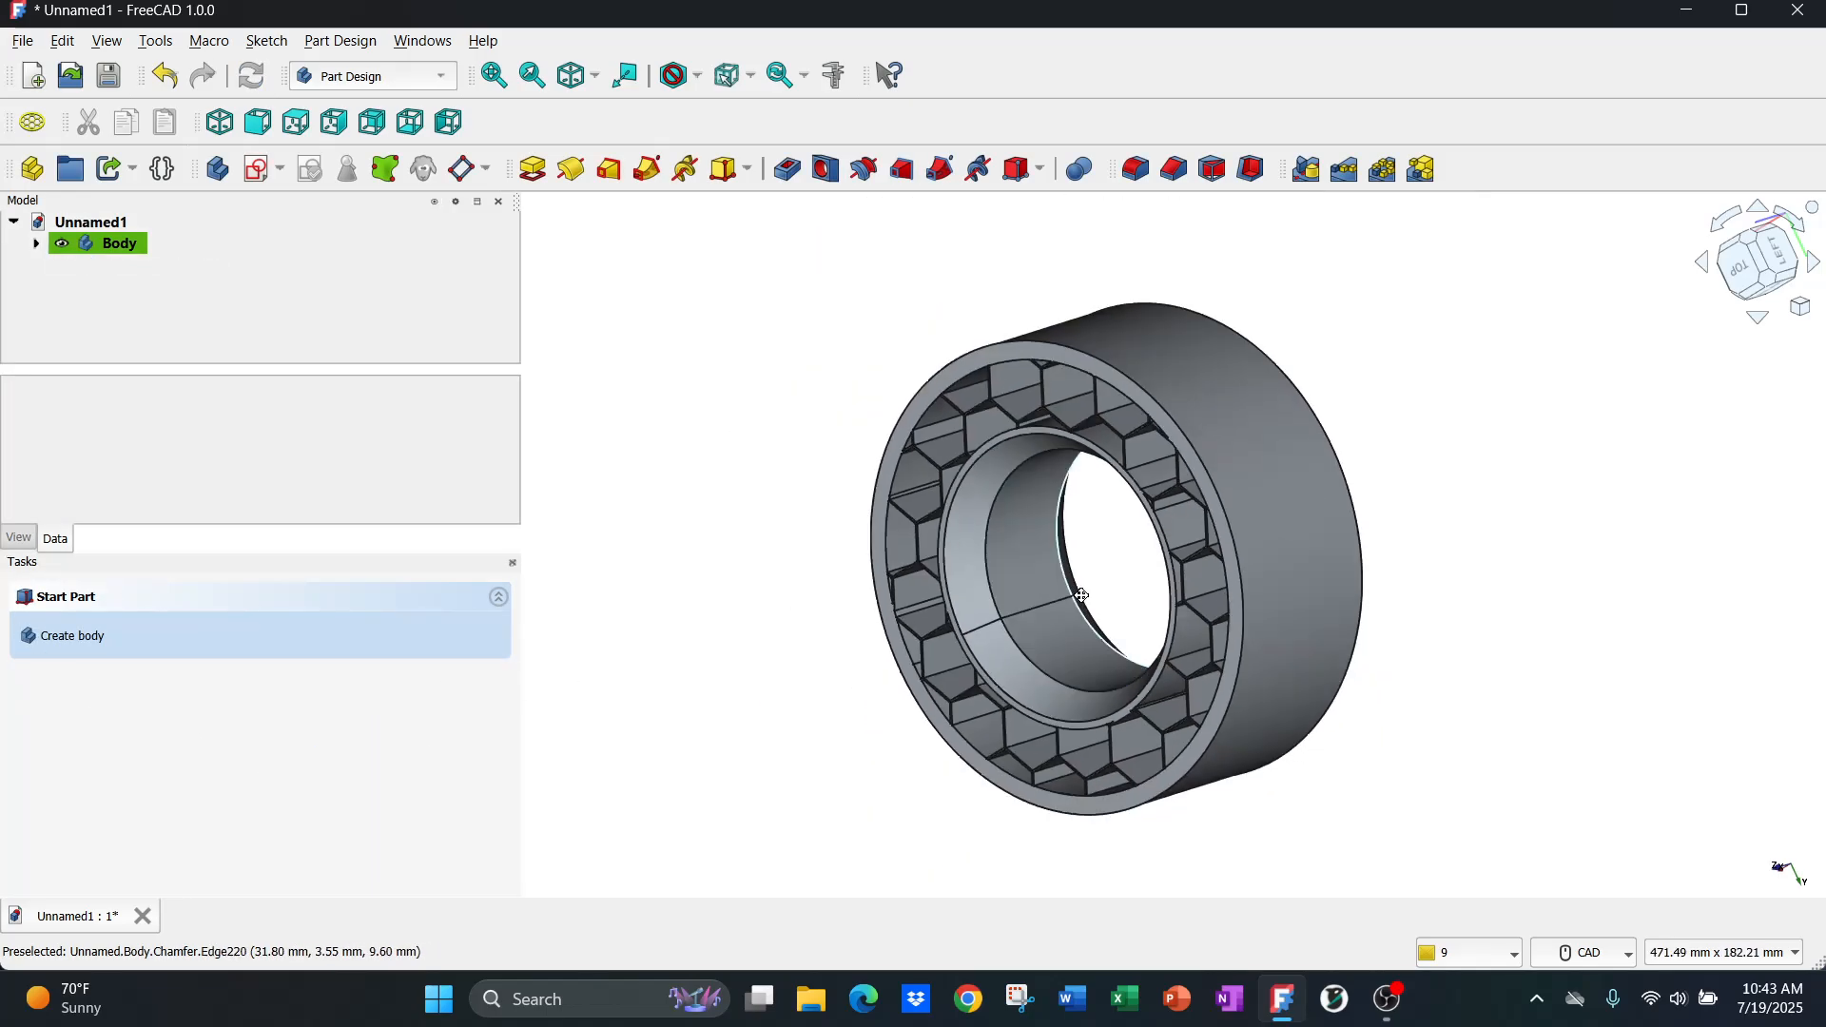
{"action": "middle_click_drag", "start_coordinate": [1135, 589], "coordinate": [1141, 532]}
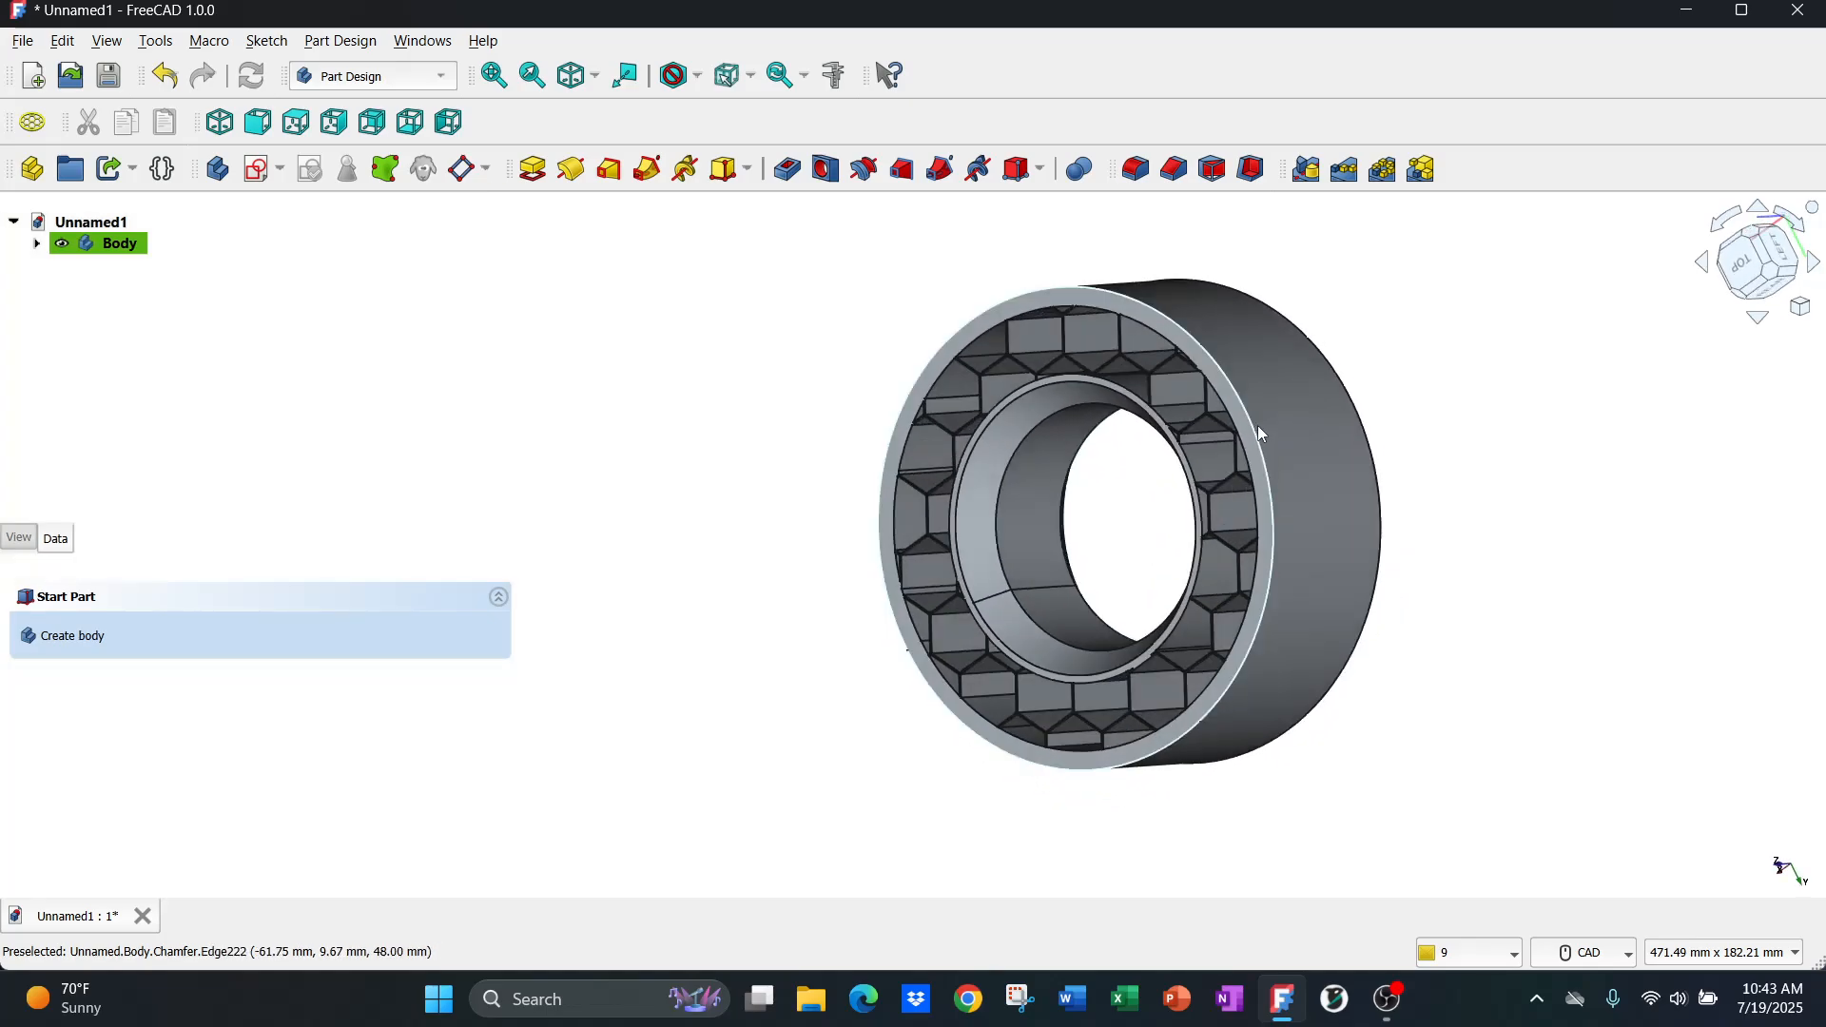
{"action": "left_click", "coordinate": [1259, 425]}
{"action": "middle_click_drag", "start_coordinate": [1264, 435], "coordinate": [1293, 530]}
{"action": "left_click", "coordinate": [1276, 527], "text": "ctrl"}
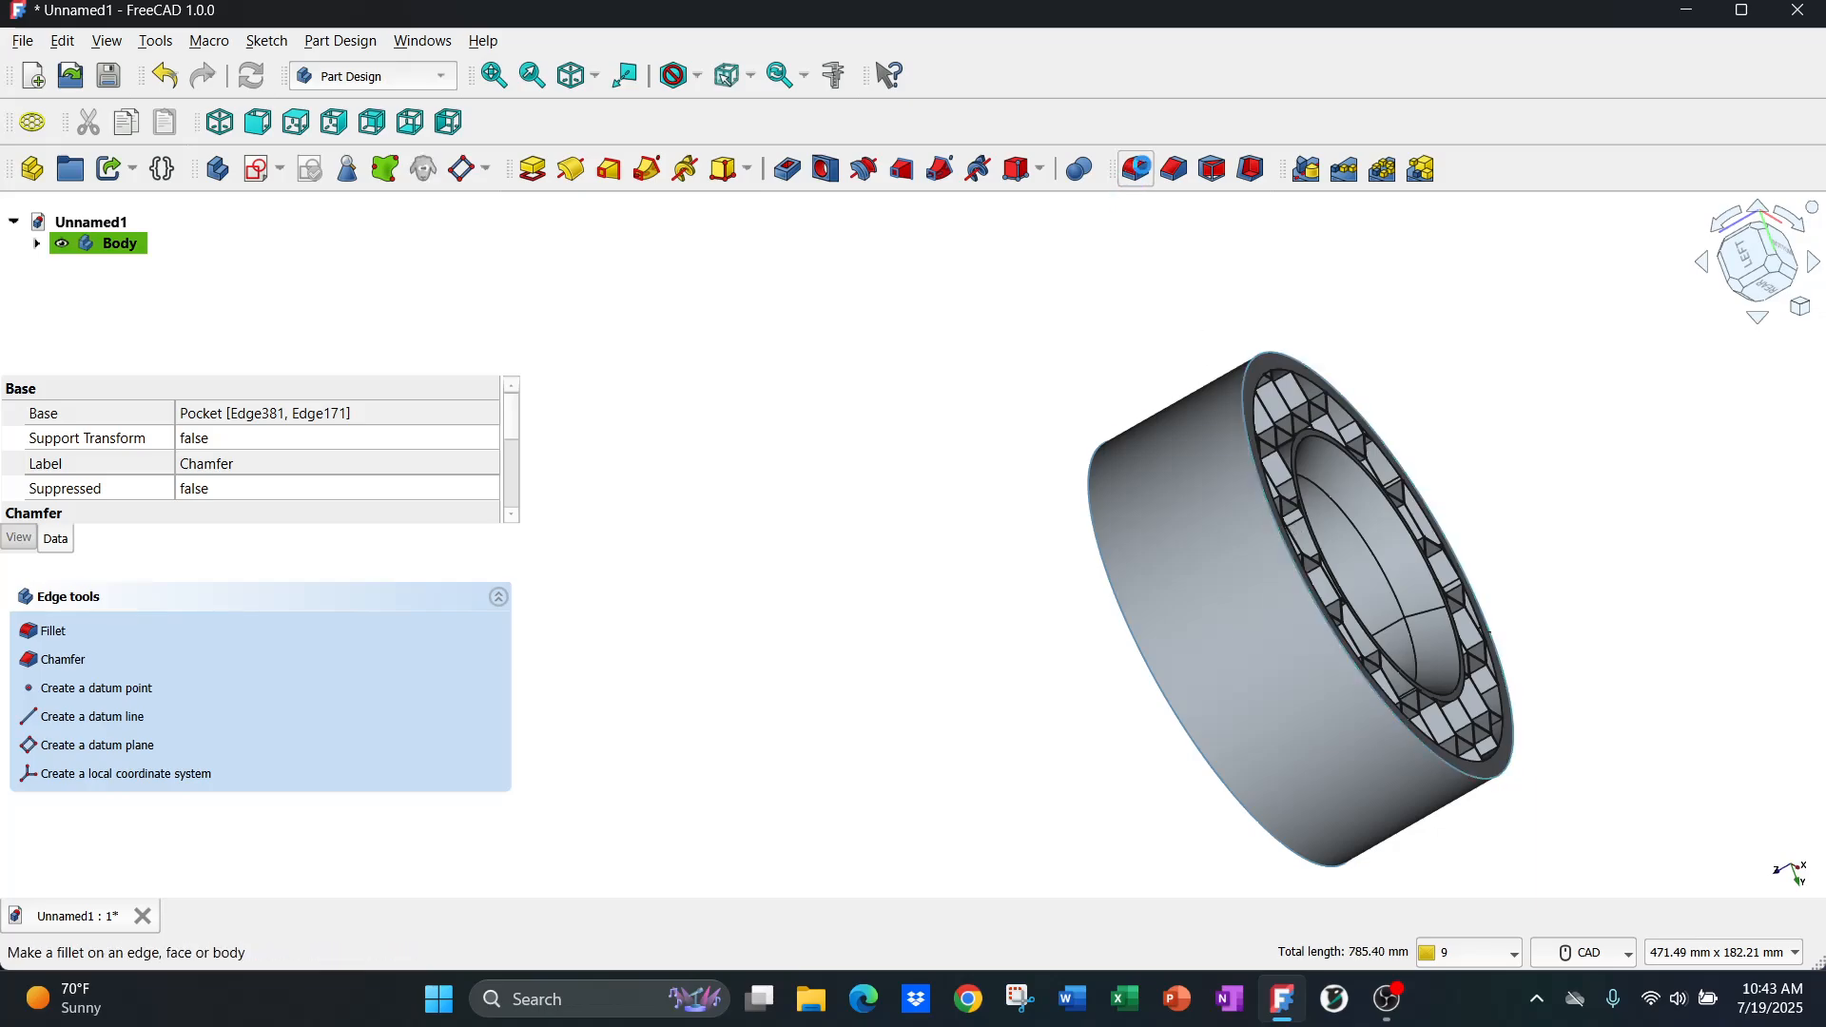
{"action": "left_click", "coordinate": [1138, 171]}
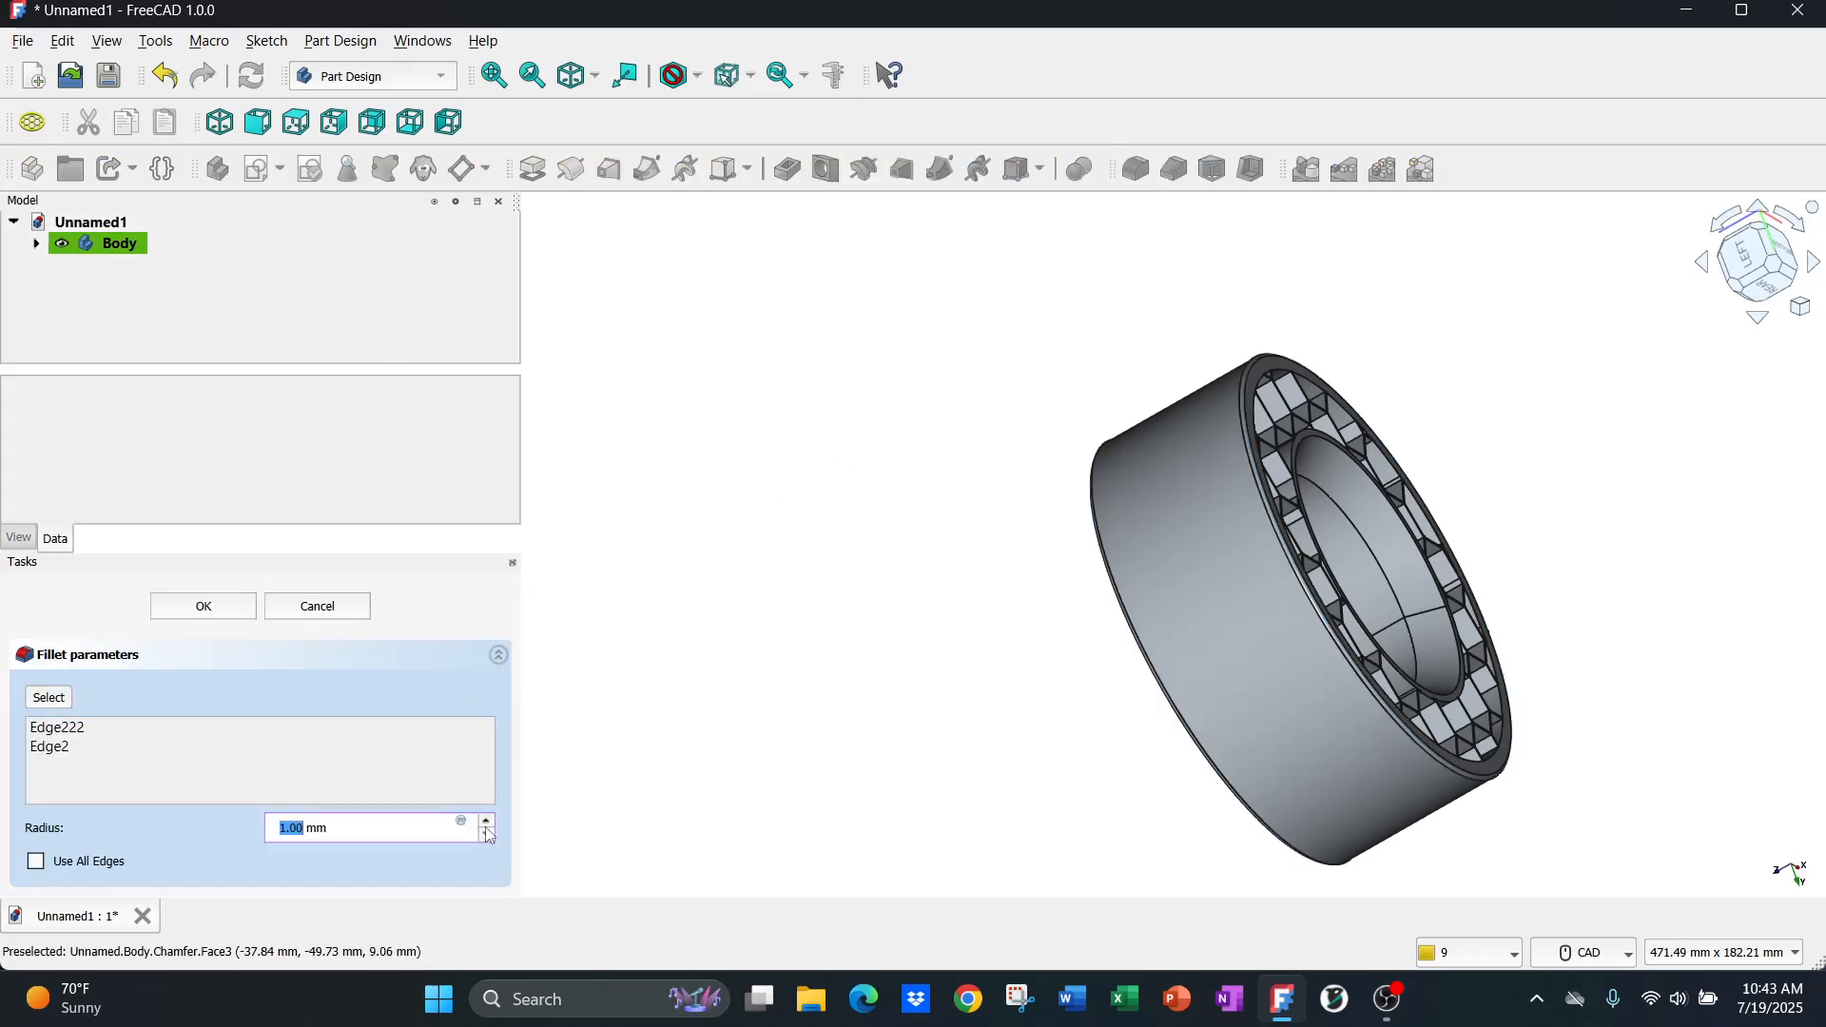
- Set the radius of the outer rim fillet to 4.25 mm and apply it
{"action": "middle_click_drag", "start_coordinate": [985, 634], "coordinate": [1091, 585]}
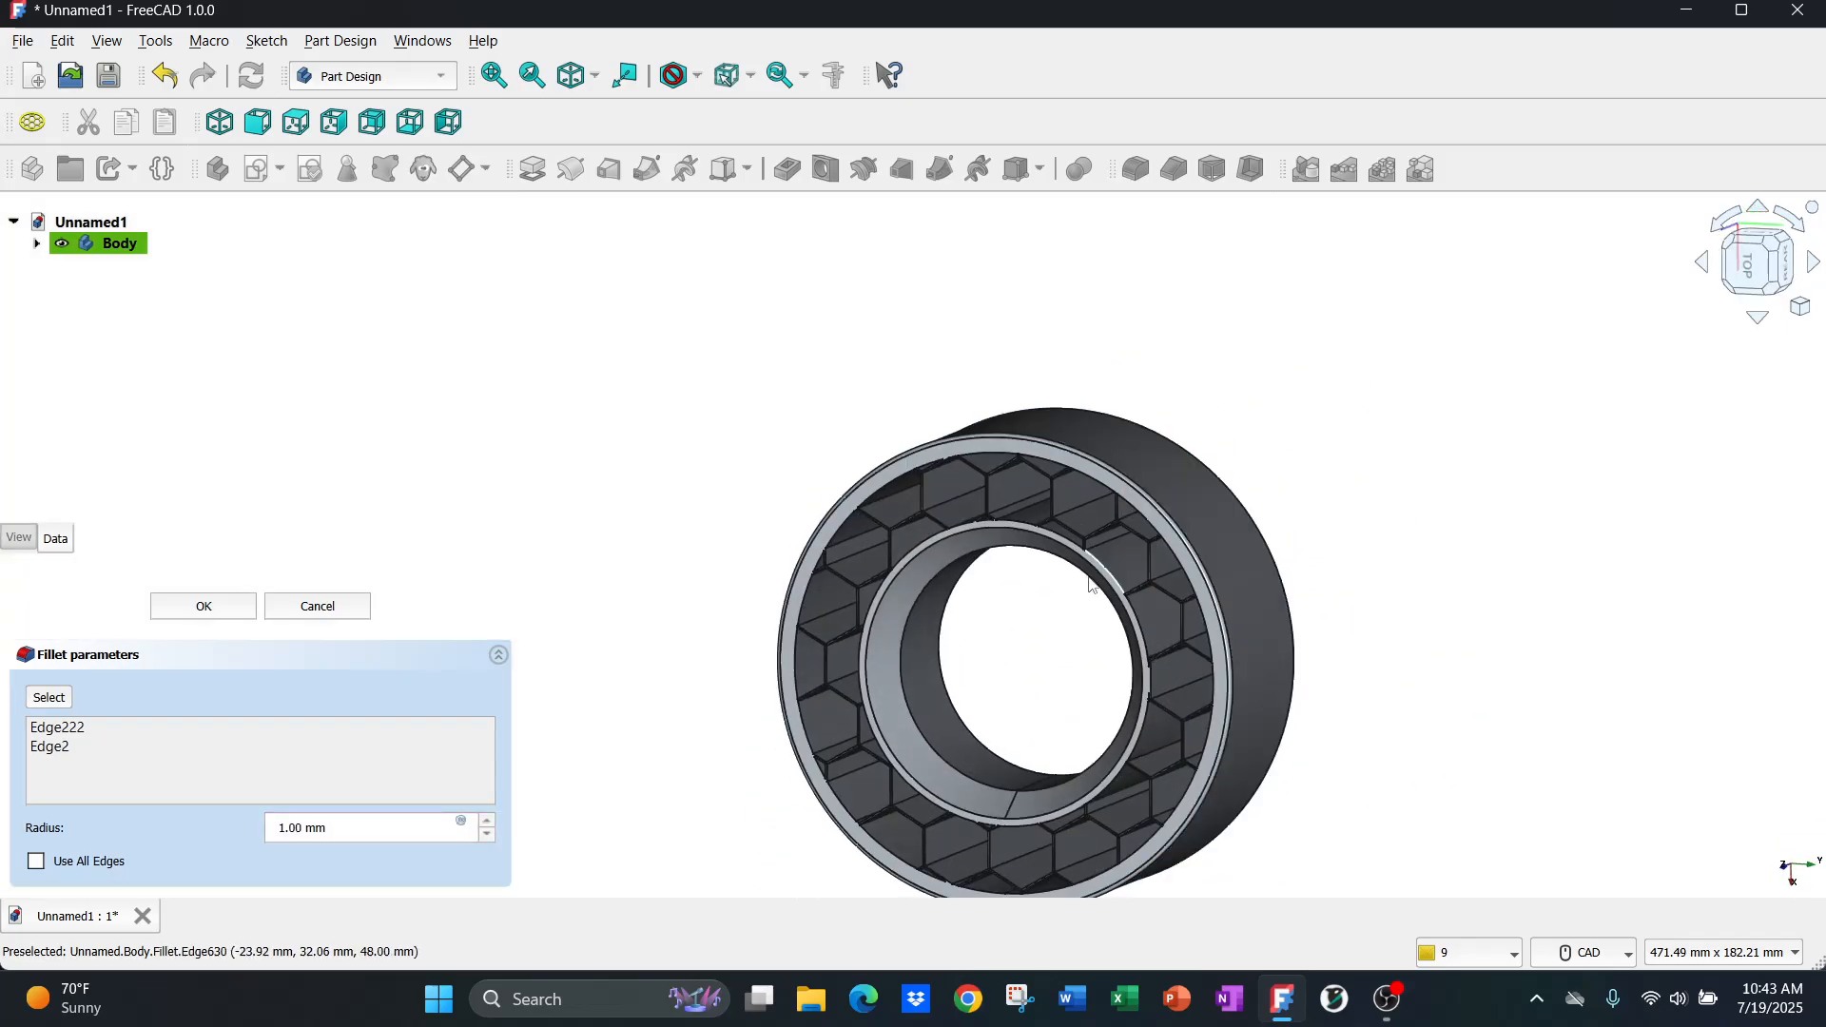
{"action": "scroll", "coordinate": [1113, 532], "scroll_direction": "up", "scroll_amount": 4}
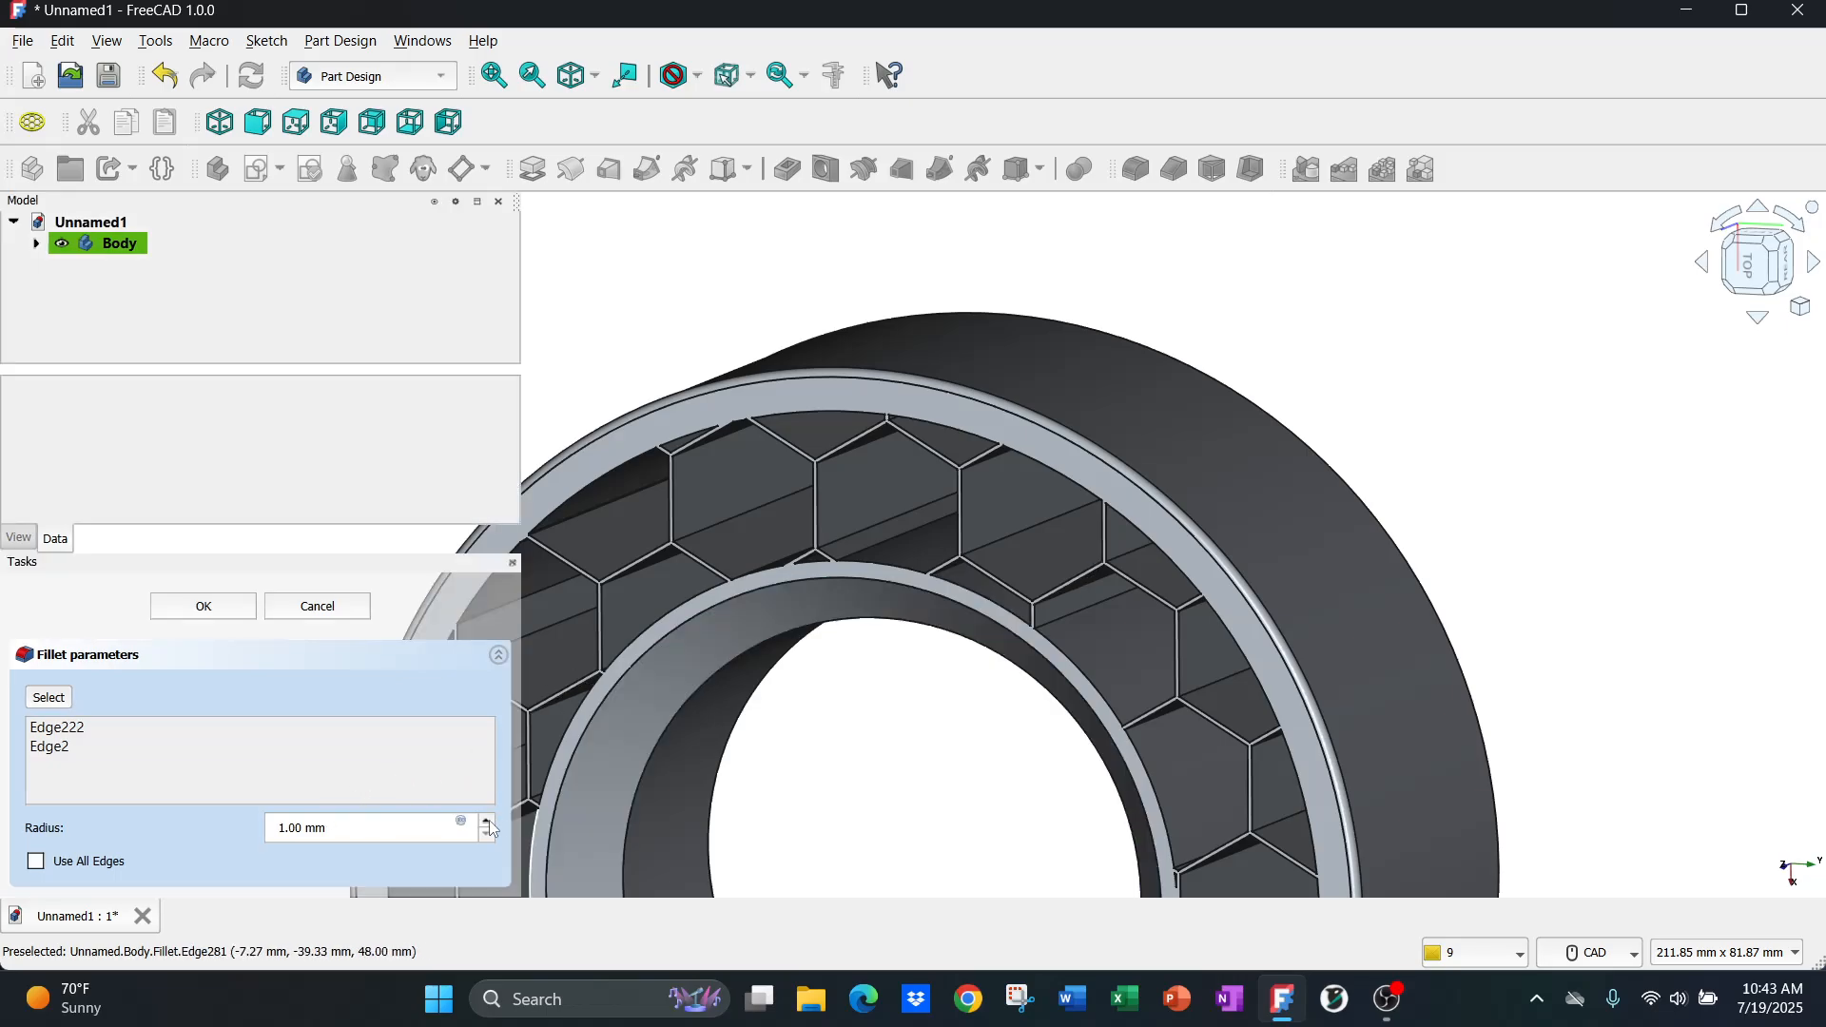
{"action": "left_click", "coordinate": [486, 823]}
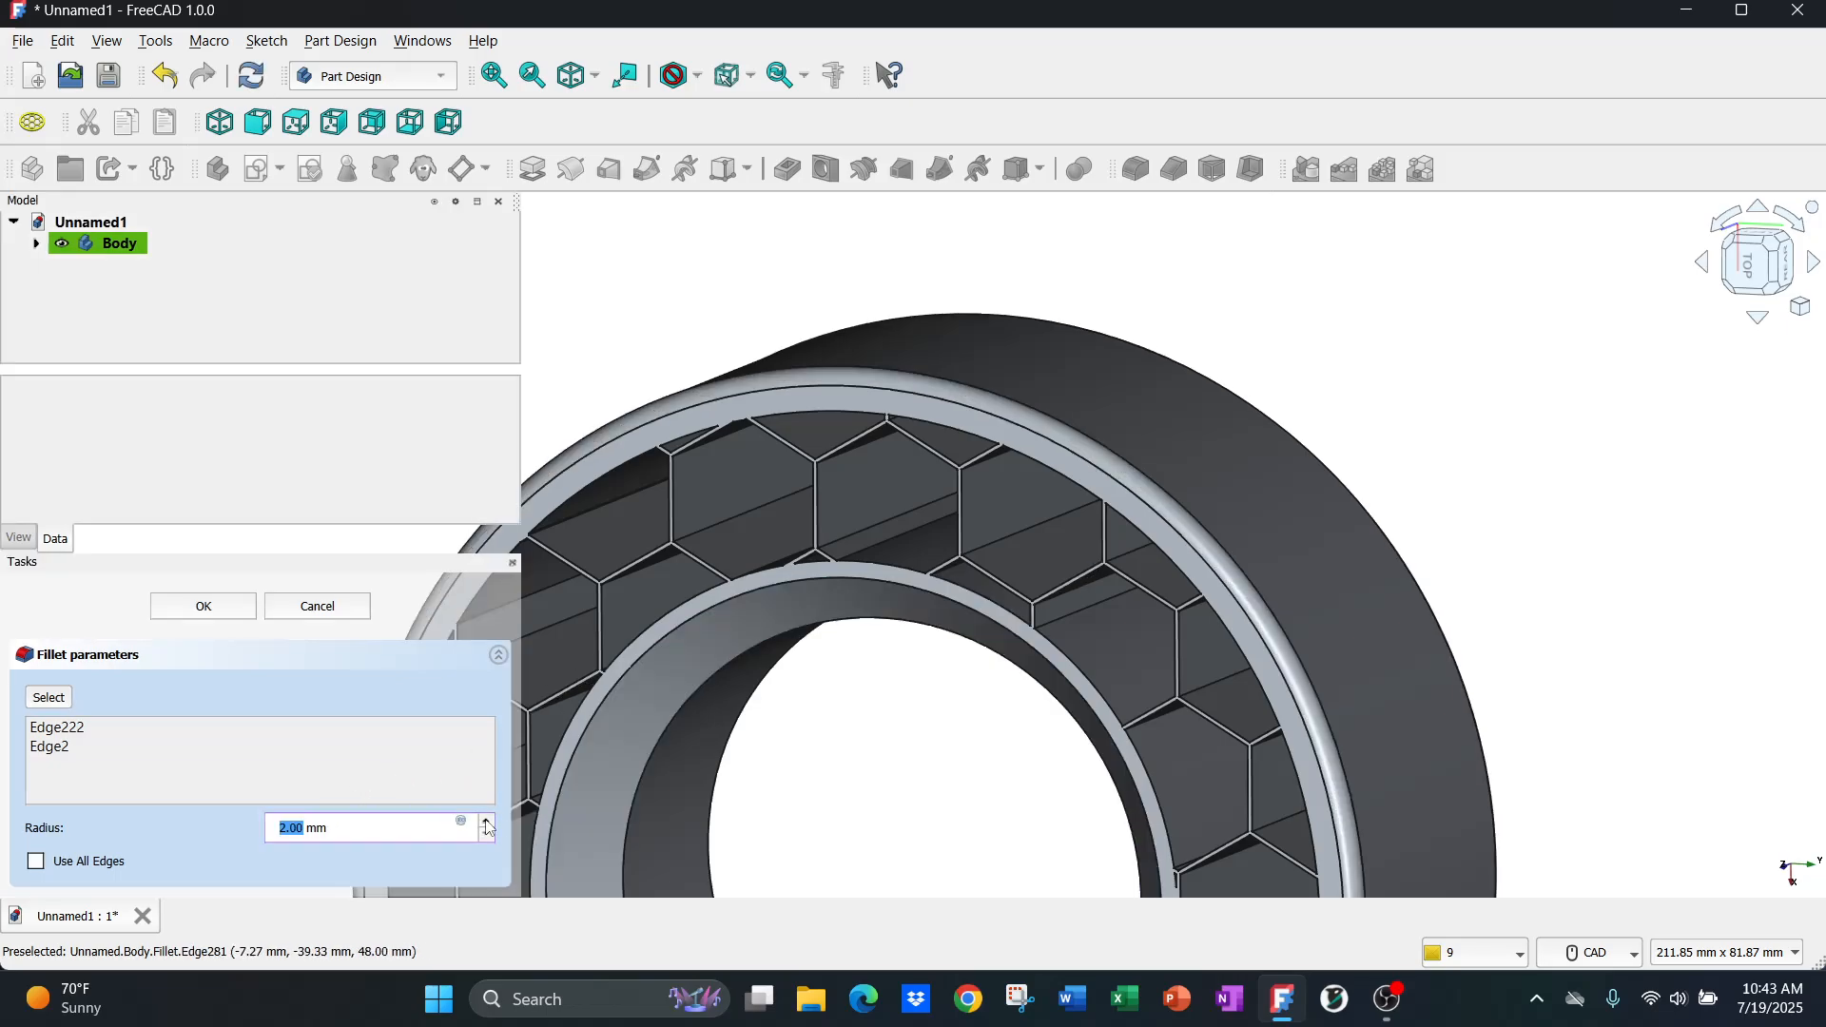
{"action": "left_click", "coordinate": [487, 823]}
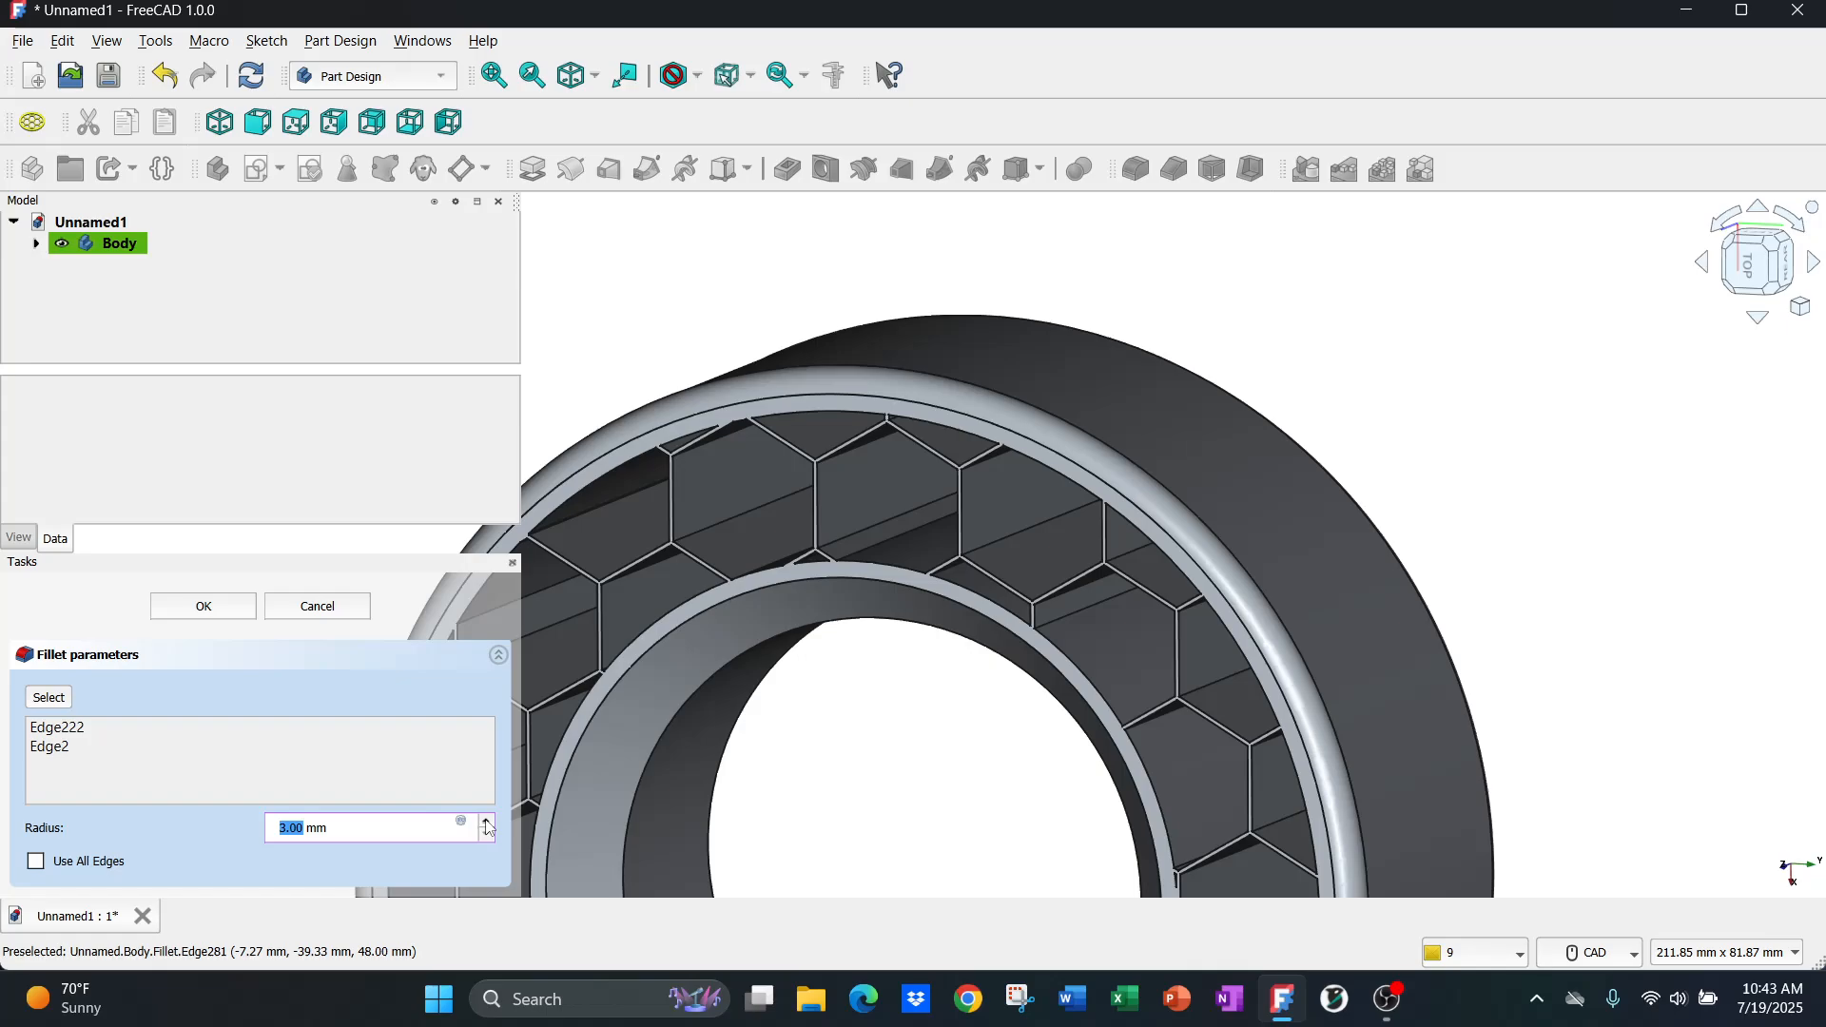
{"action": "left_click", "coordinate": [487, 823]}
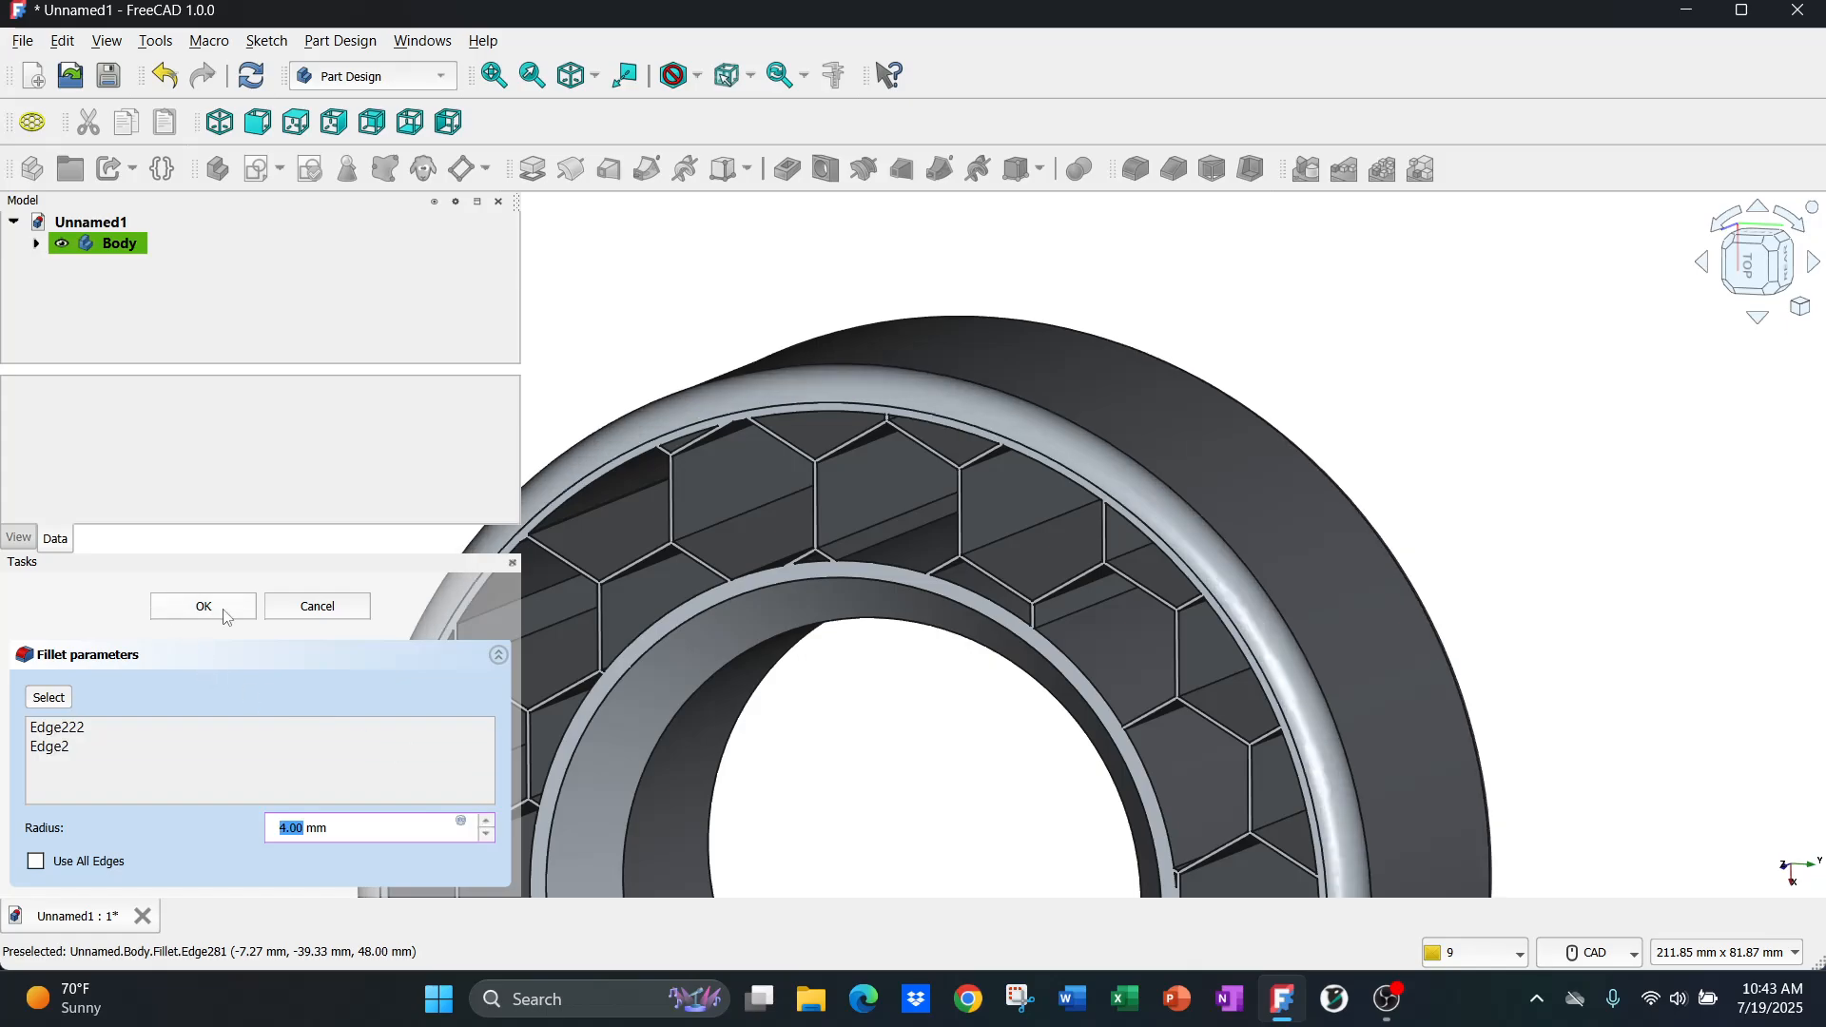
{"action": "left_click", "coordinate": [304, 829]}
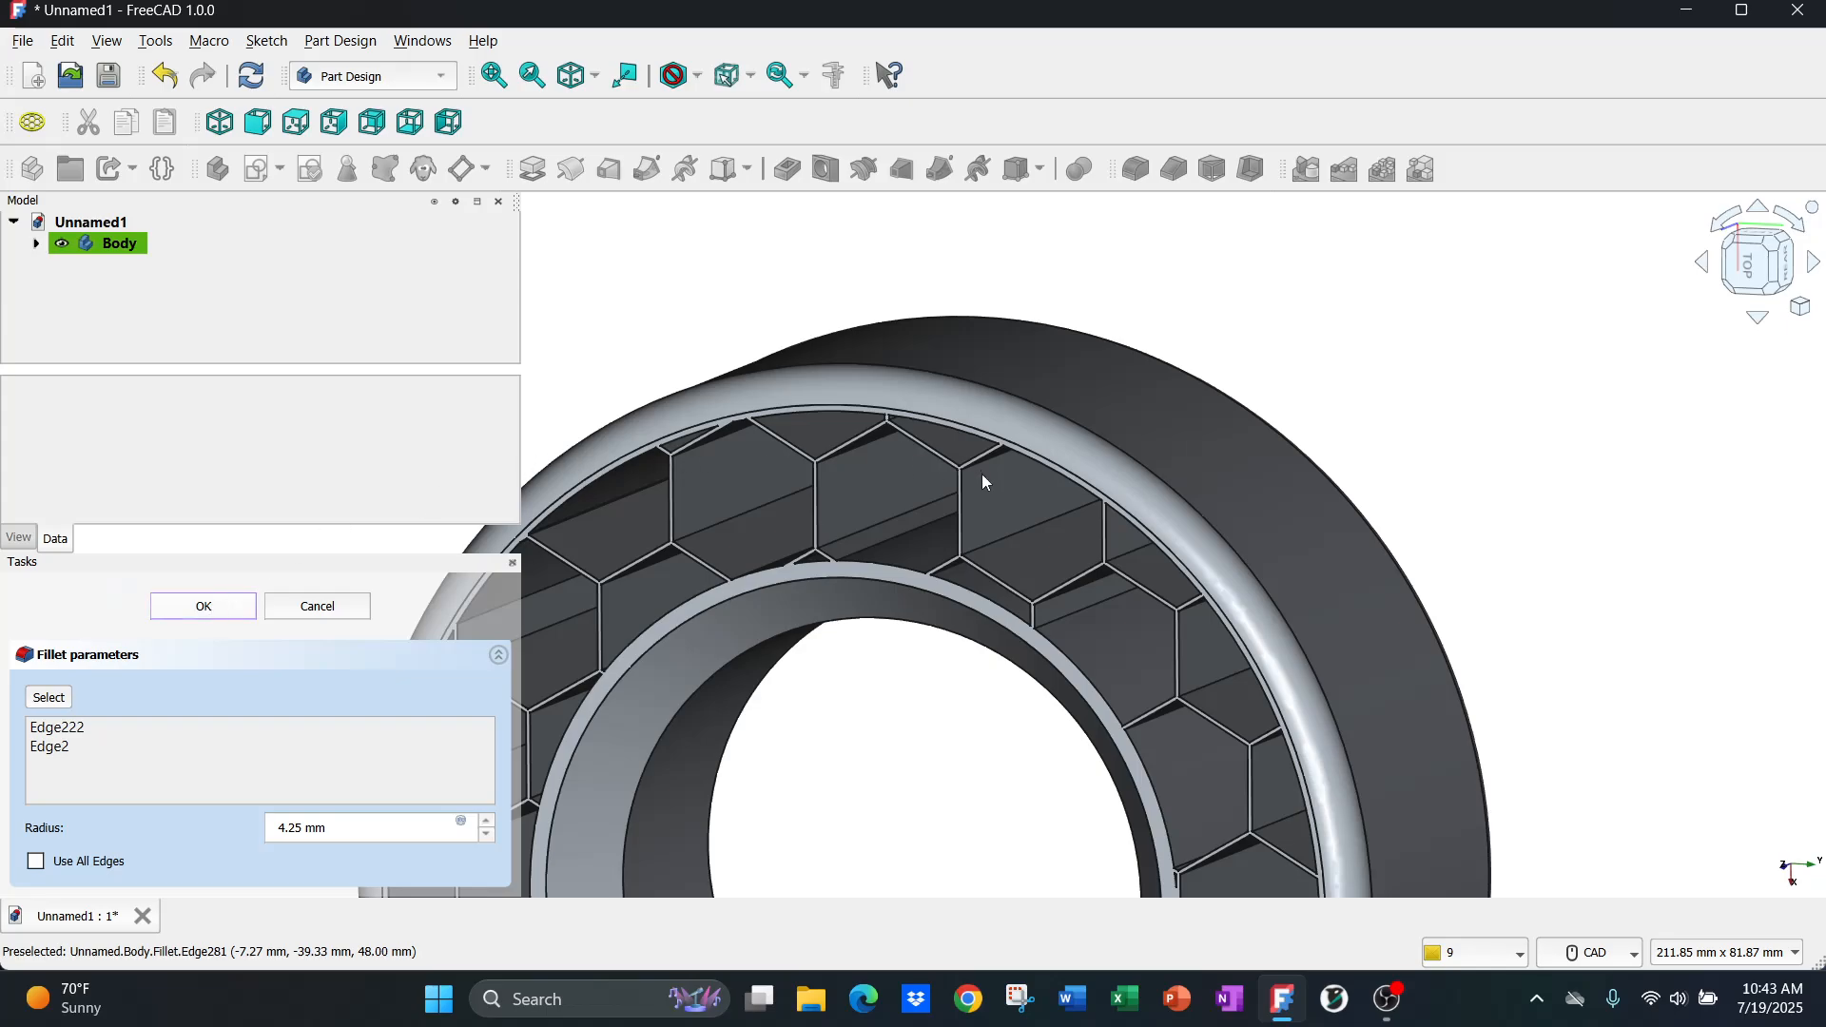
- Examine the filleted outer rim, the chamfered bore and the honeycomb walls from several angles and up close
{"action": "scroll", "coordinate": [951, 552], "scroll_direction": "down", "scroll_amount": 4}
{"action": "middle_click_drag", "start_coordinate": [844, 782], "coordinate": [979, 611]}
{"action": "scroll", "coordinate": [906, 639], "scroll_direction": "down", "scroll_amount": 1}
{"action": "scroll", "coordinate": [982, 602], "scroll_direction": "down", "scroll_amount": 1}
{"action": "scroll", "coordinate": [983, 589], "scroll_direction": "up", "scroll_amount": 3}
{"action": "scroll", "coordinate": [1006, 523], "scroll_direction": "down", "scroll_amount": 1}
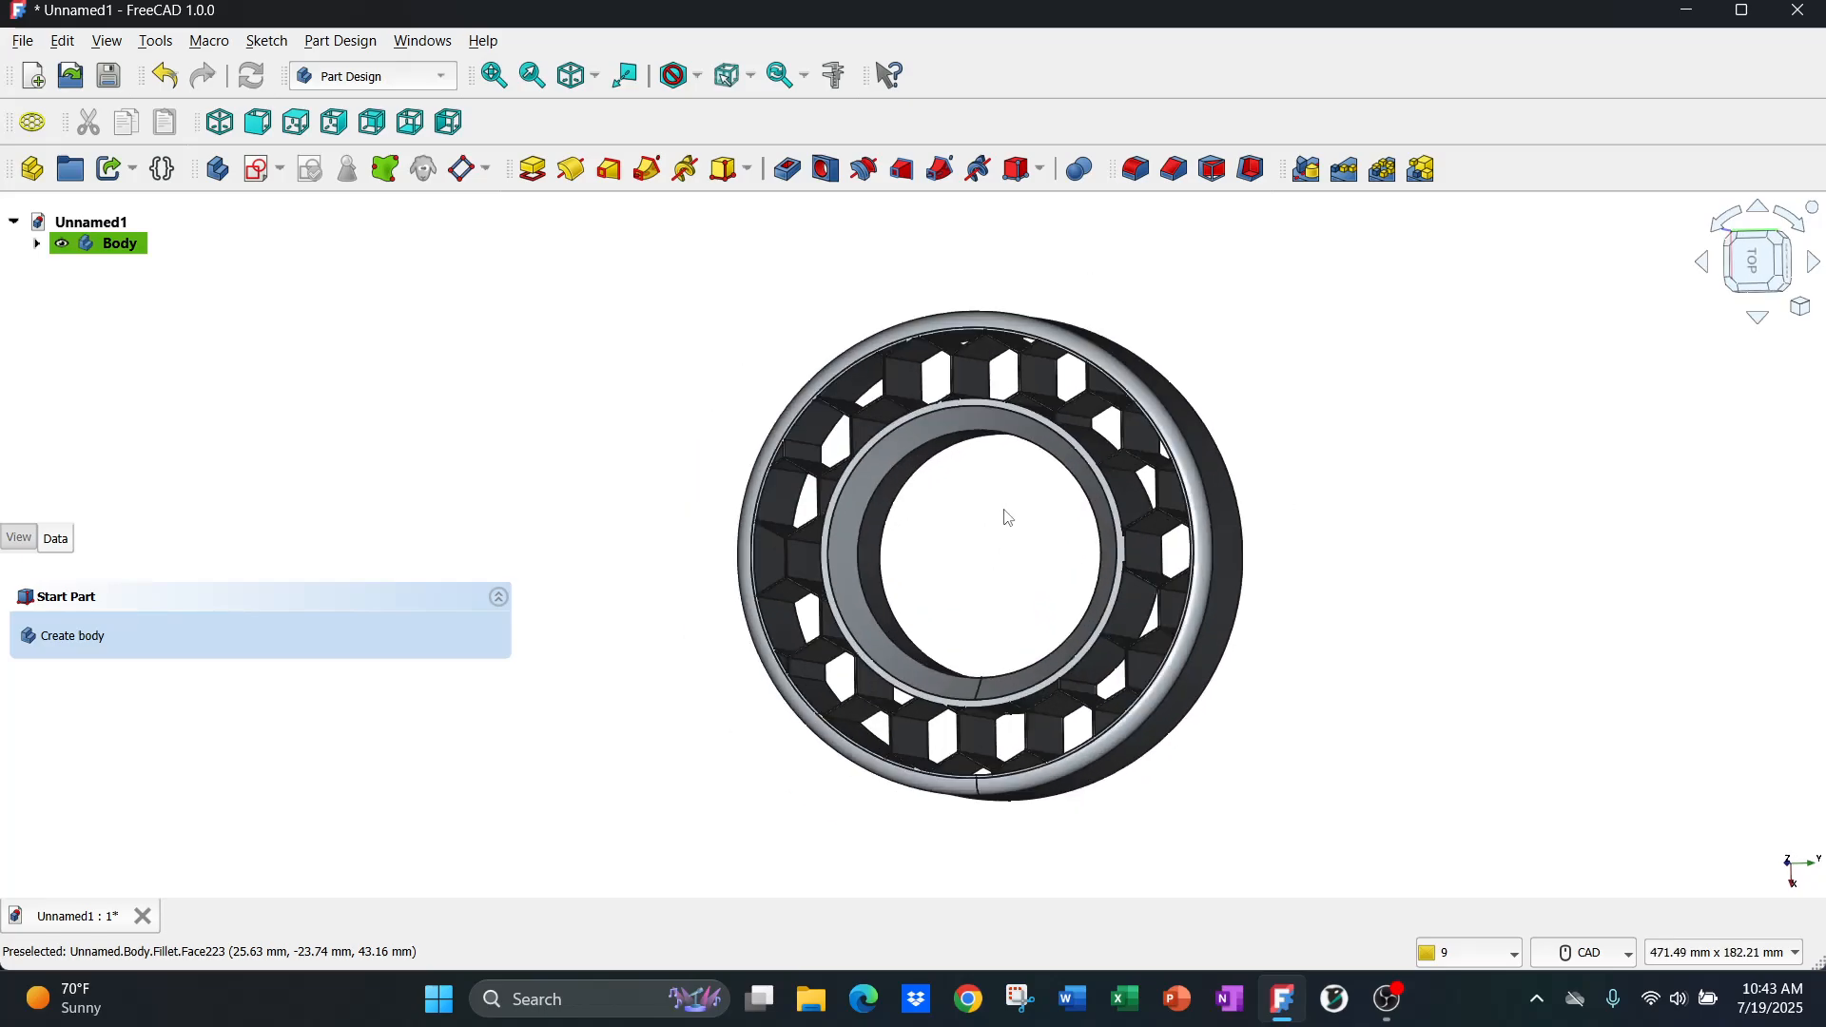
{"action": "middle_click_drag", "start_coordinate": [961, 540], "coordinate": [1036, 367]}
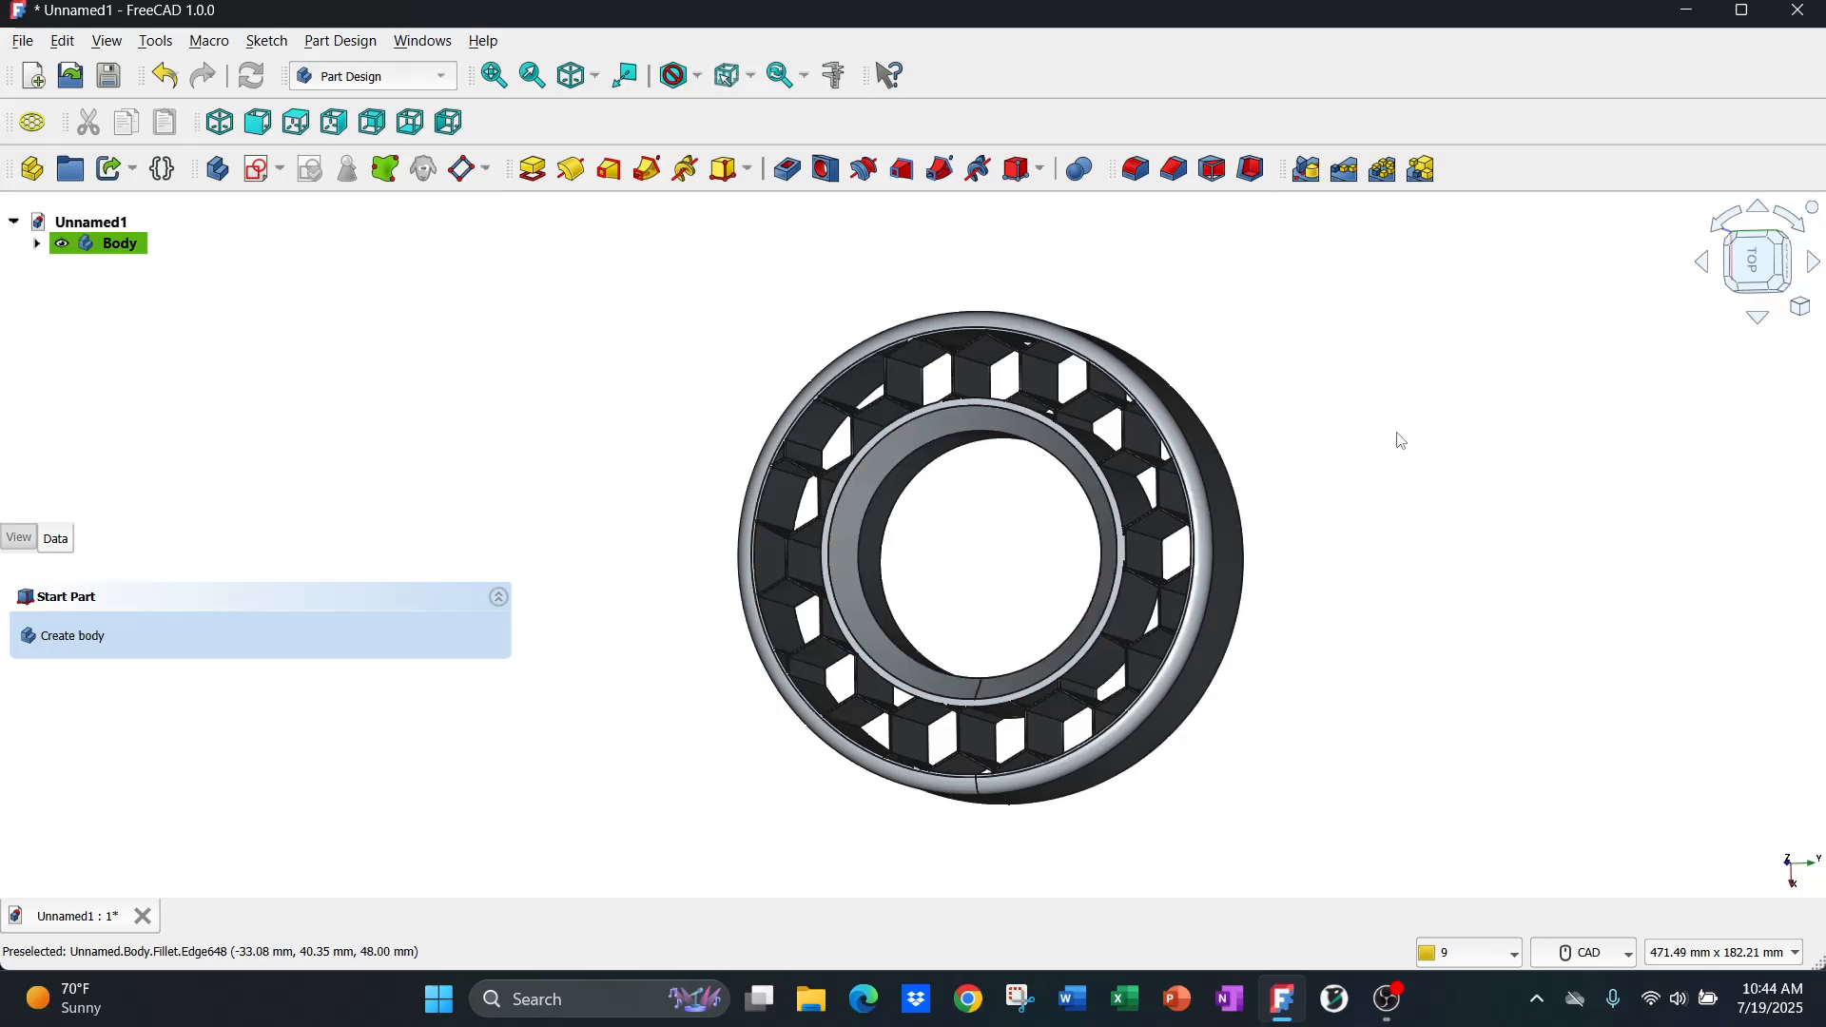
{"action": "middle_click_drag", "start_coordinate": [1308, 476], "coordinate": [1087, 578]}
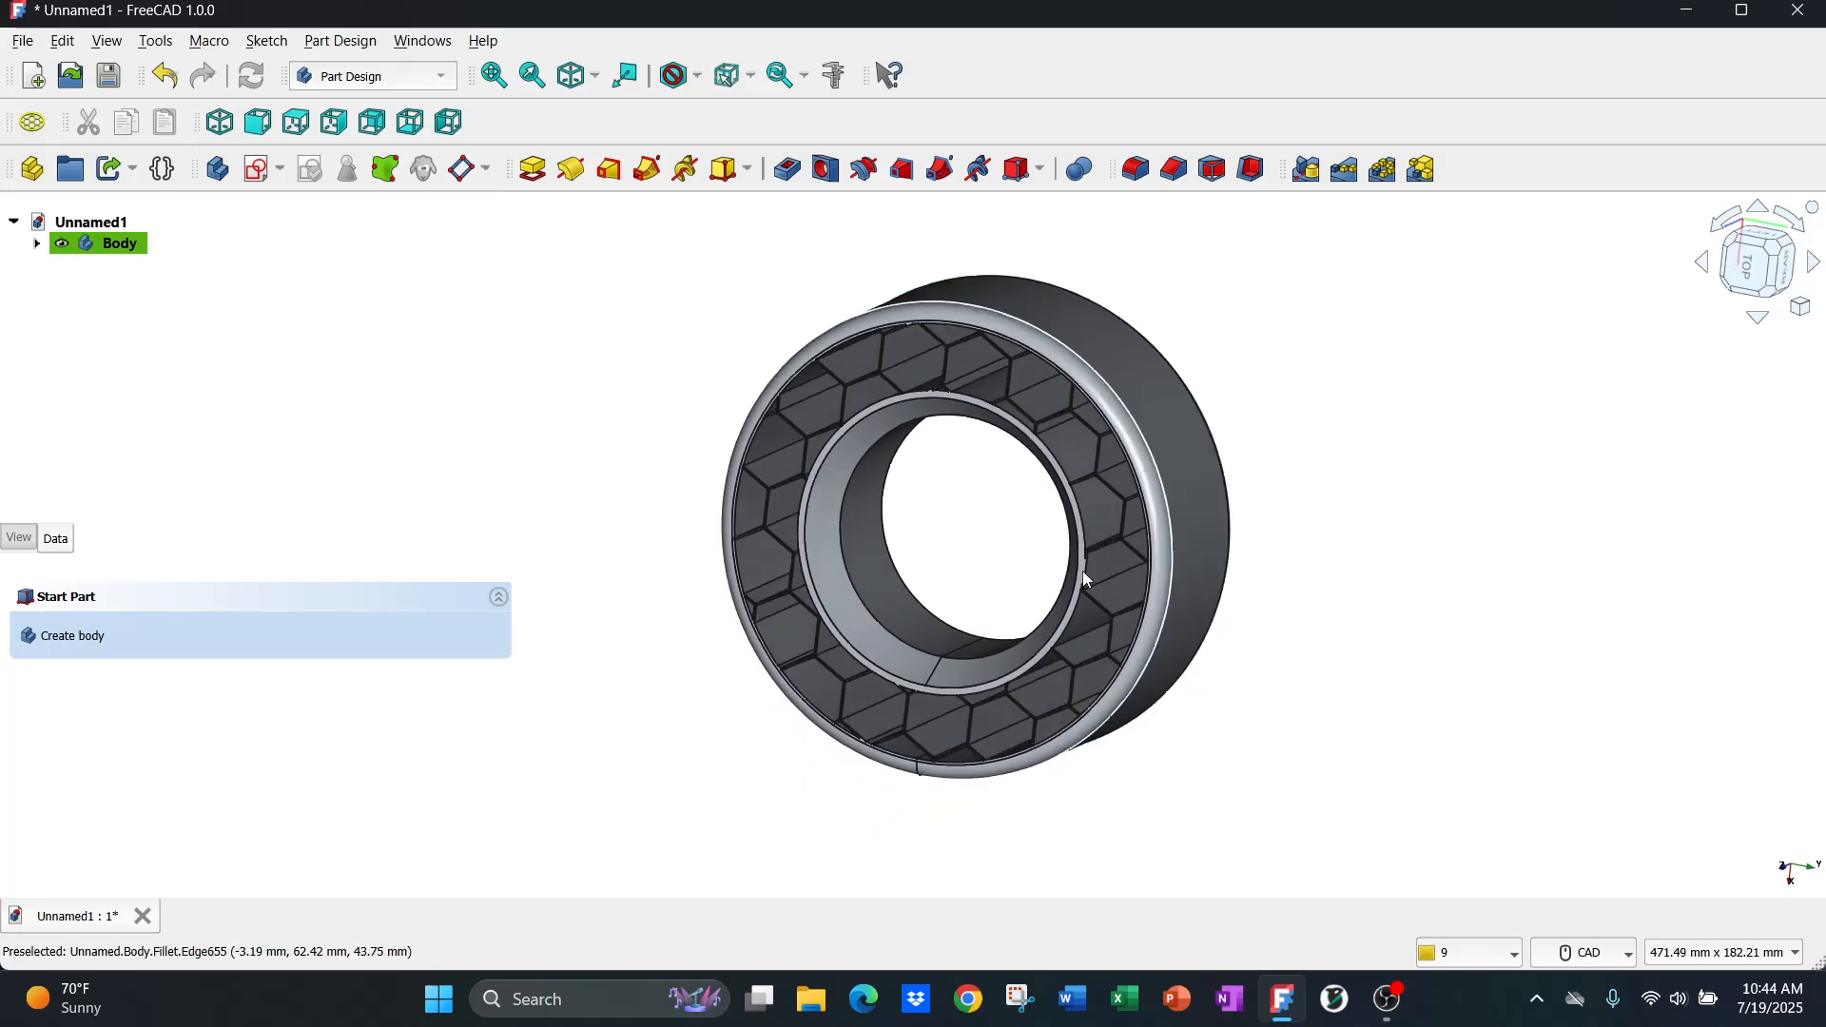
{"action": "middle_click_drag", "start_coordinate": [986, 548], "coordinate": [1149, 561]}
{"action": "scroll", "coordinate": [1148, 570], "scroll_direction": "down", "scroll_amount": 1}
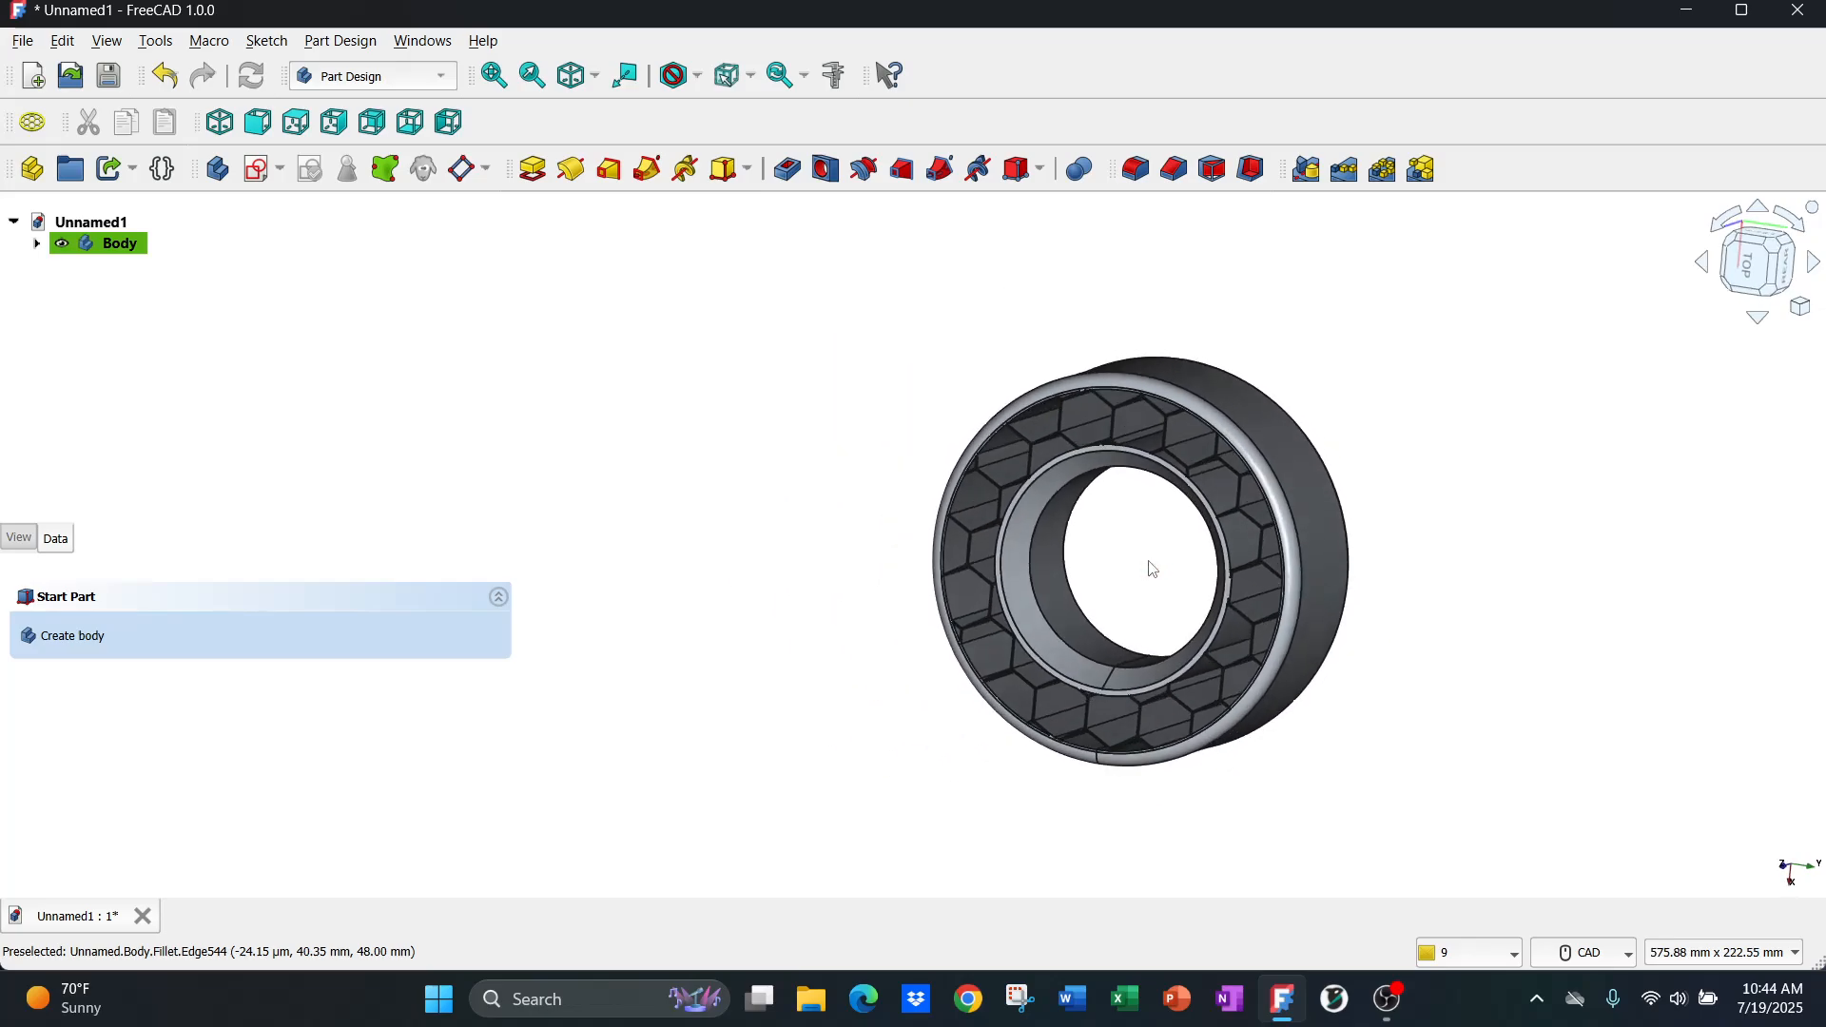
{"action": "scroll", "coordinate": [1150, 567], "scroll_direction": "up", "scroll_amount": 5}
{"action": "scroll", "coordinate": [1150, 567], "scroll_direction": "down", "scroll_amount": 4}
{"action": "scroll", "coordinate": [1141, 569], "scroll_direction": "up", "scroll_amount": 1}
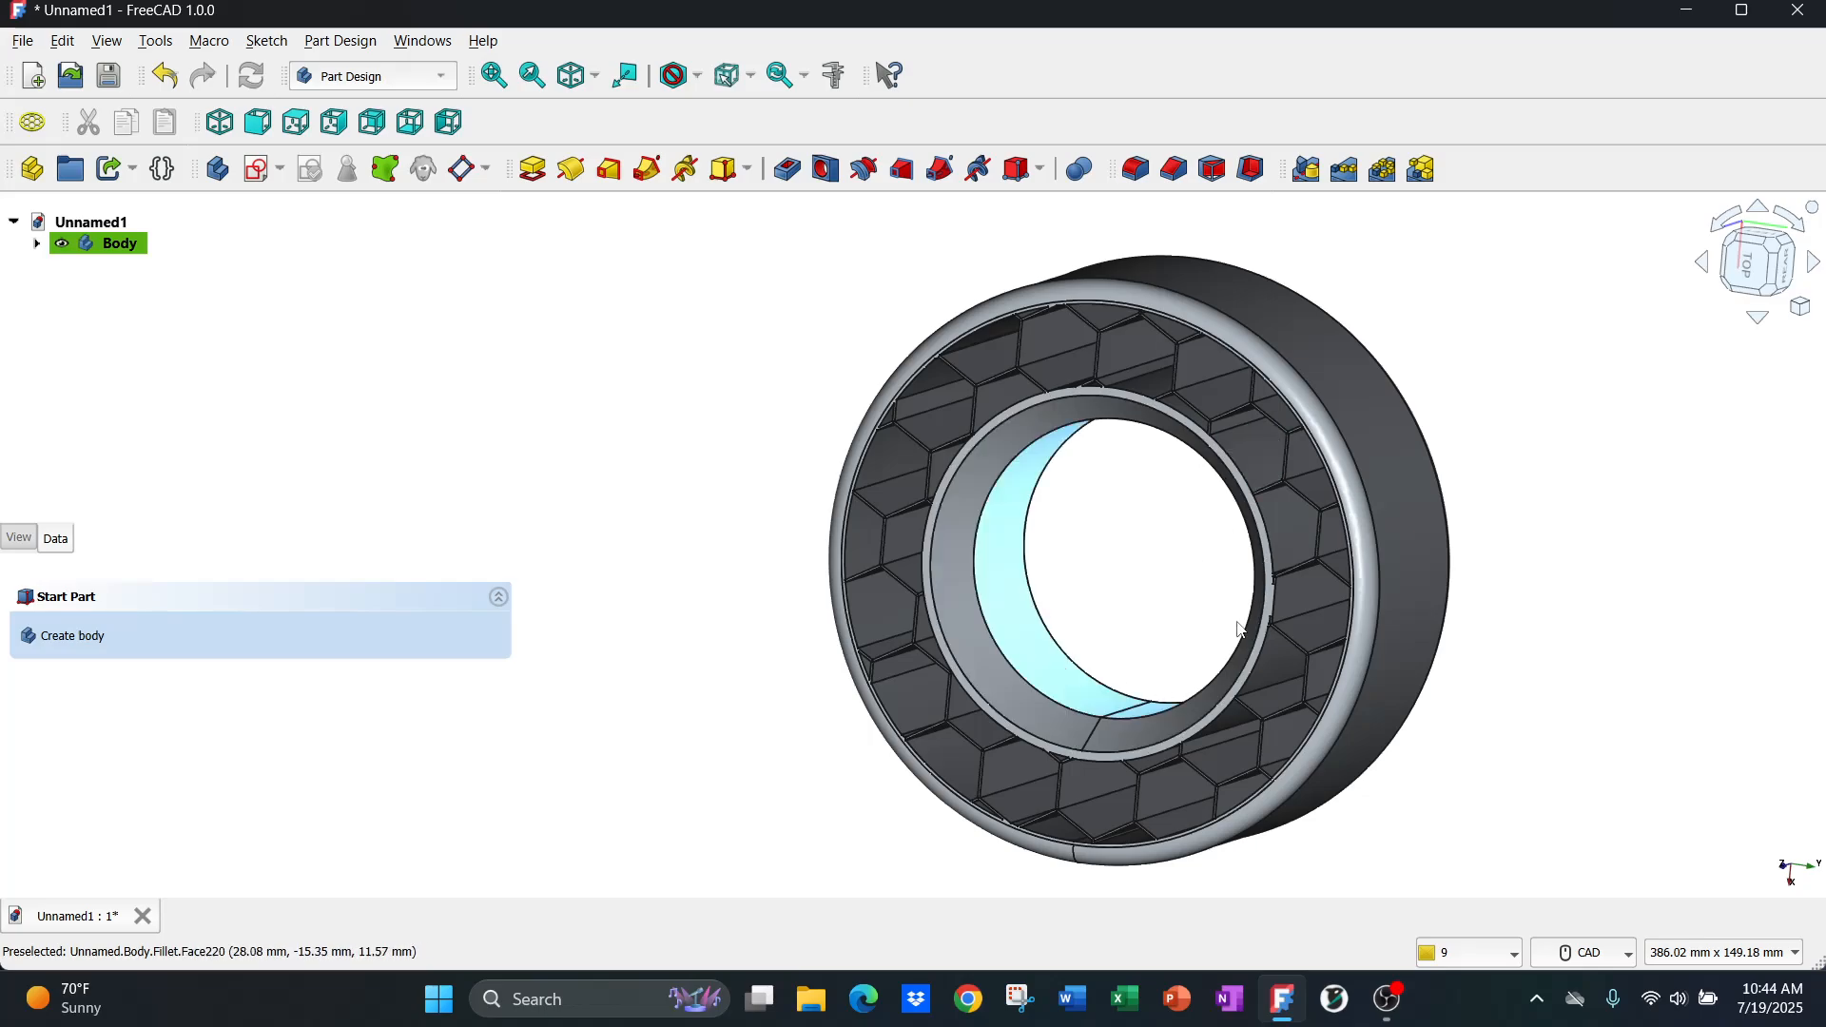
{"action": "middle_click_drag", "start_coordinate": [1077, 571], "coordinate": [1115, 582]}
{"action": "scroll", "coordinate": [1115, 582], "scroll_direction": "up", "scroll_amount": 4}
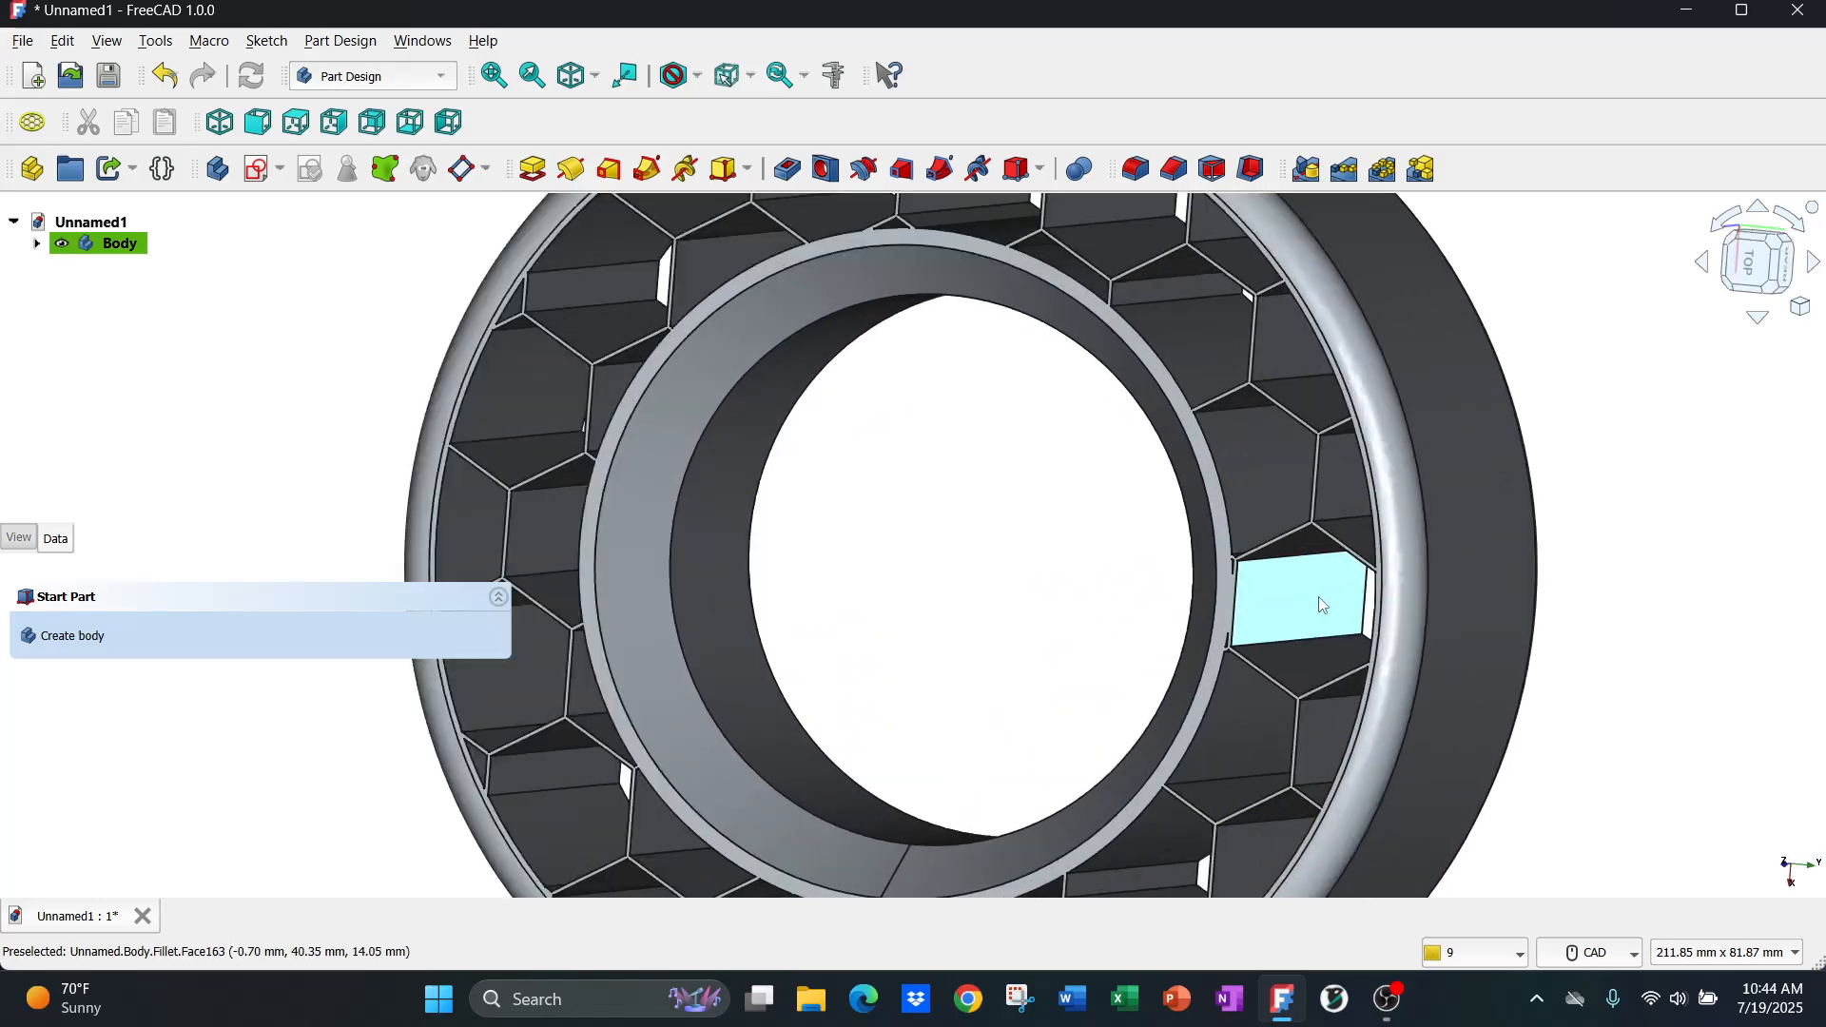
{"action": "scroll", "coordinate": [1036, 567], "scroll_direction": "down", "scroll_amount": 3}
{"action": "scroll", "coordinate": [994, 534], "scroll_direction": "up", "scroll_amount": 1}
{"action": "middle_click_drag", "start_coordinate": [1011, 532], "coordinate": [1058, 530]}
{"action": "scroll", "coordinate": [1050, 529], "scroll_direction": "down", "scroll_amount": 1}
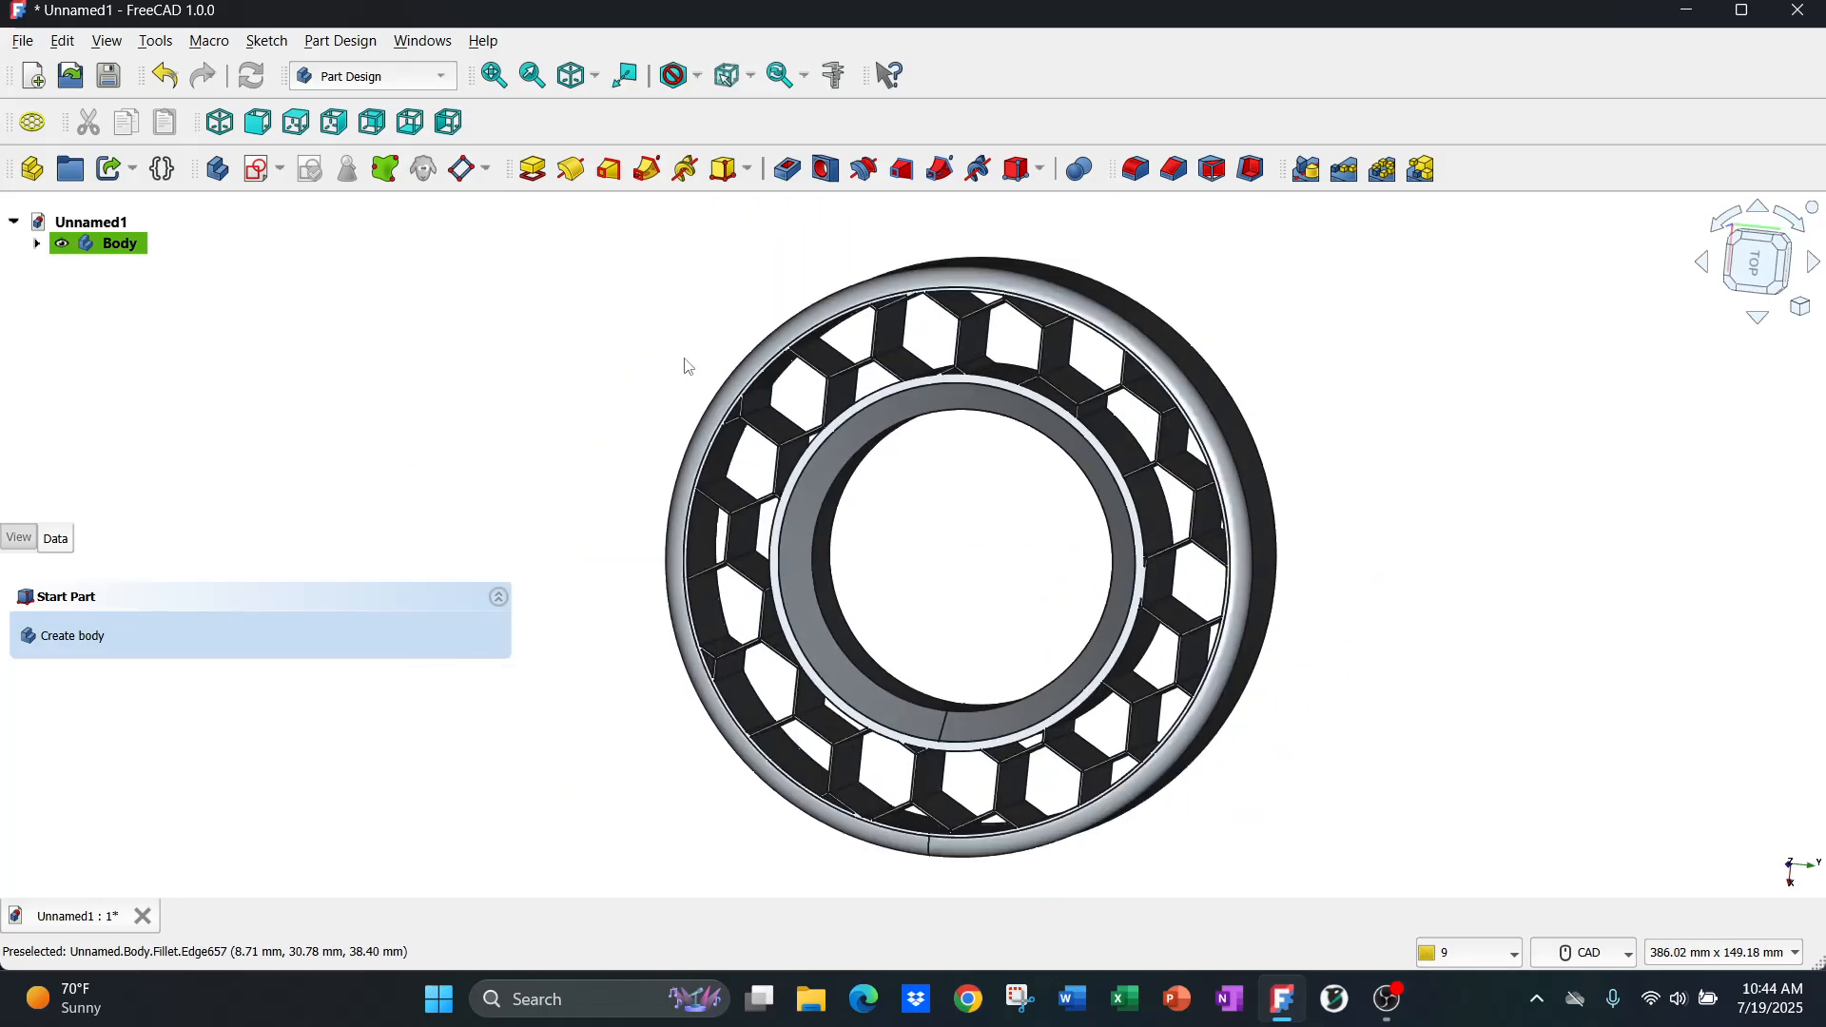
- Set the Separation of the HoneyComb object inside the body's Boolean to 1 to change the wall thickness
{"action": "left_click", "coordinate": [37, 245]}
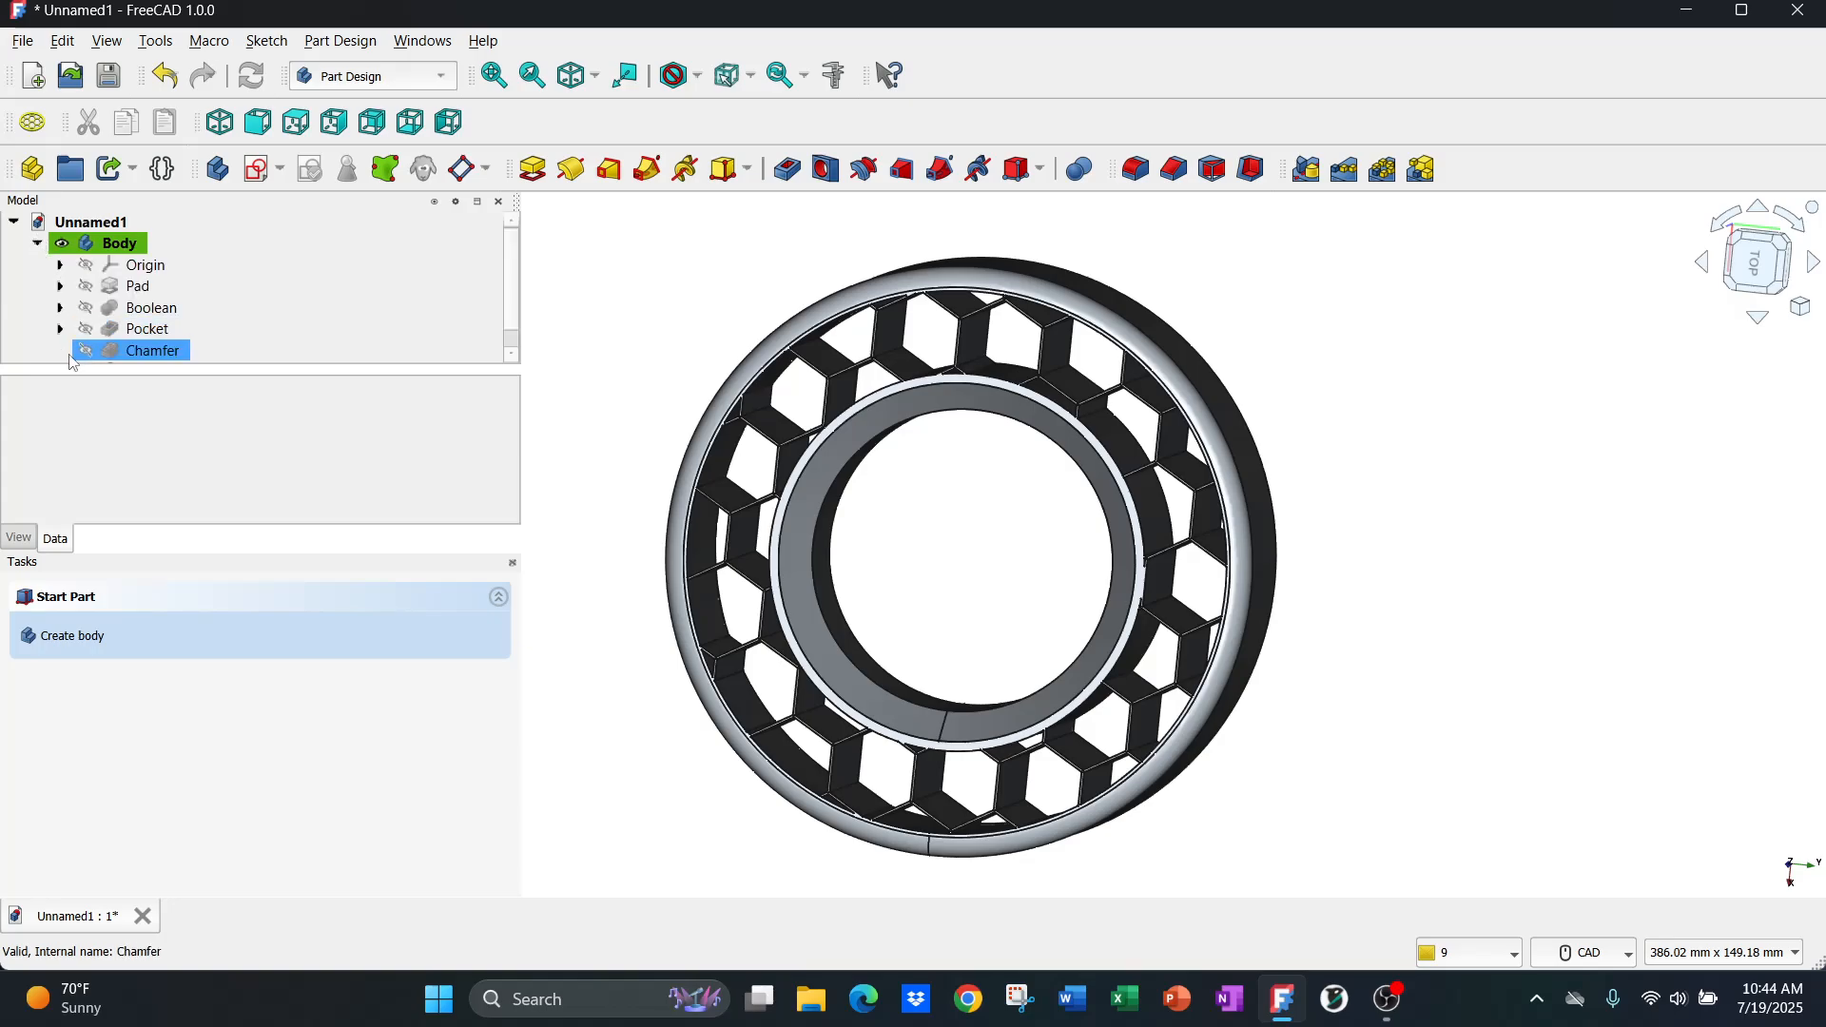
{"action": "left_click", "coordinate": [60, 308]}
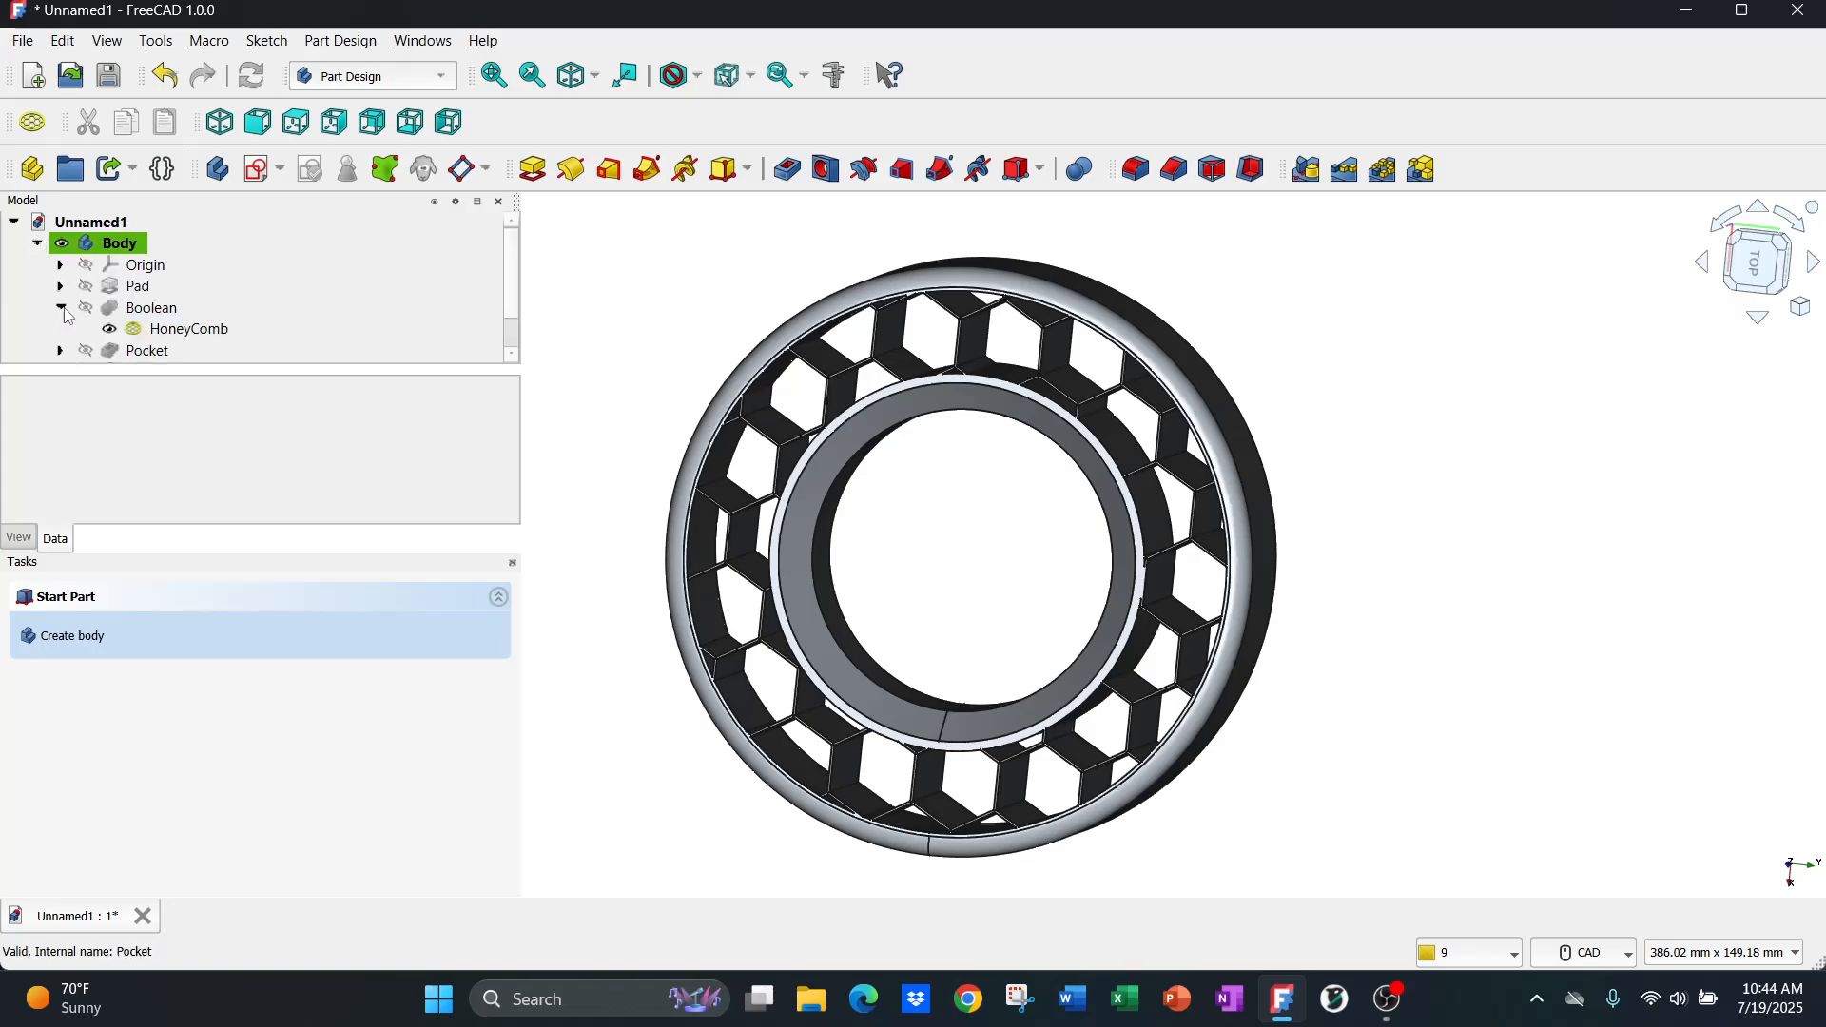
{"action": "left_click", "coordinate": [195, 329]}
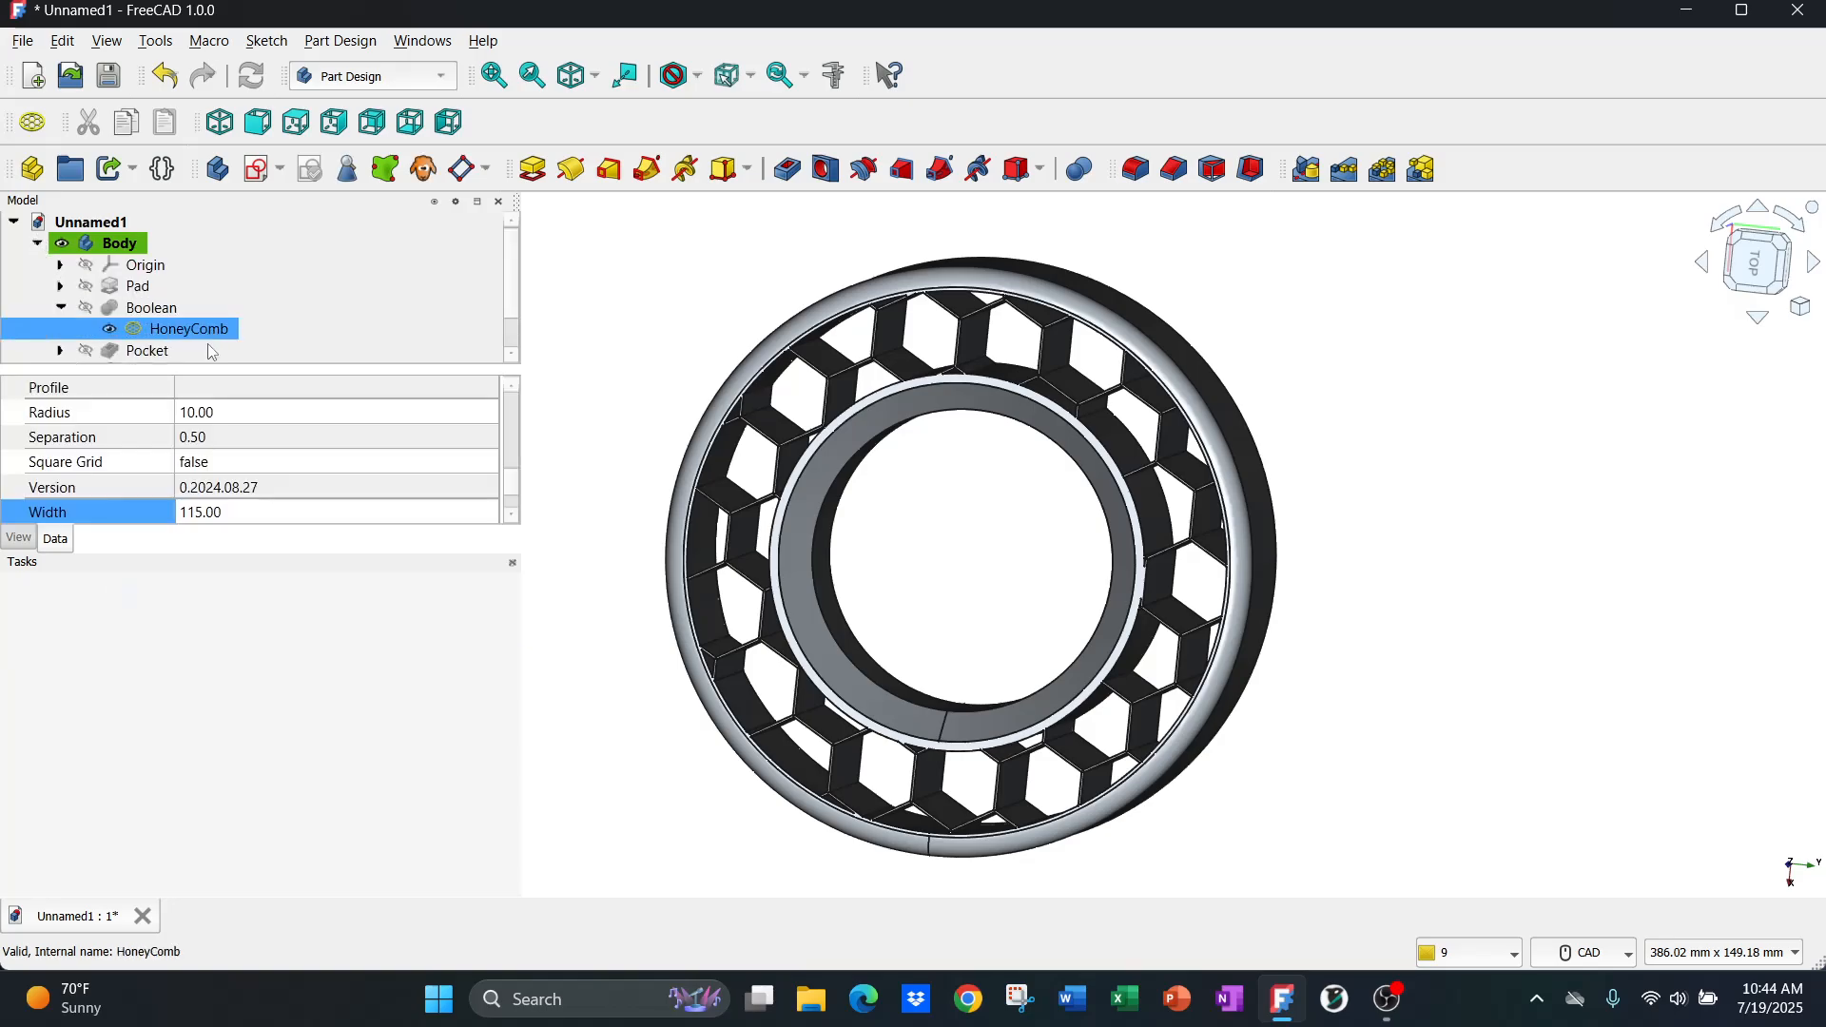
{"action": "left_click", "coordinate": [228, 435]}
{"action": "type", "text": "1"}
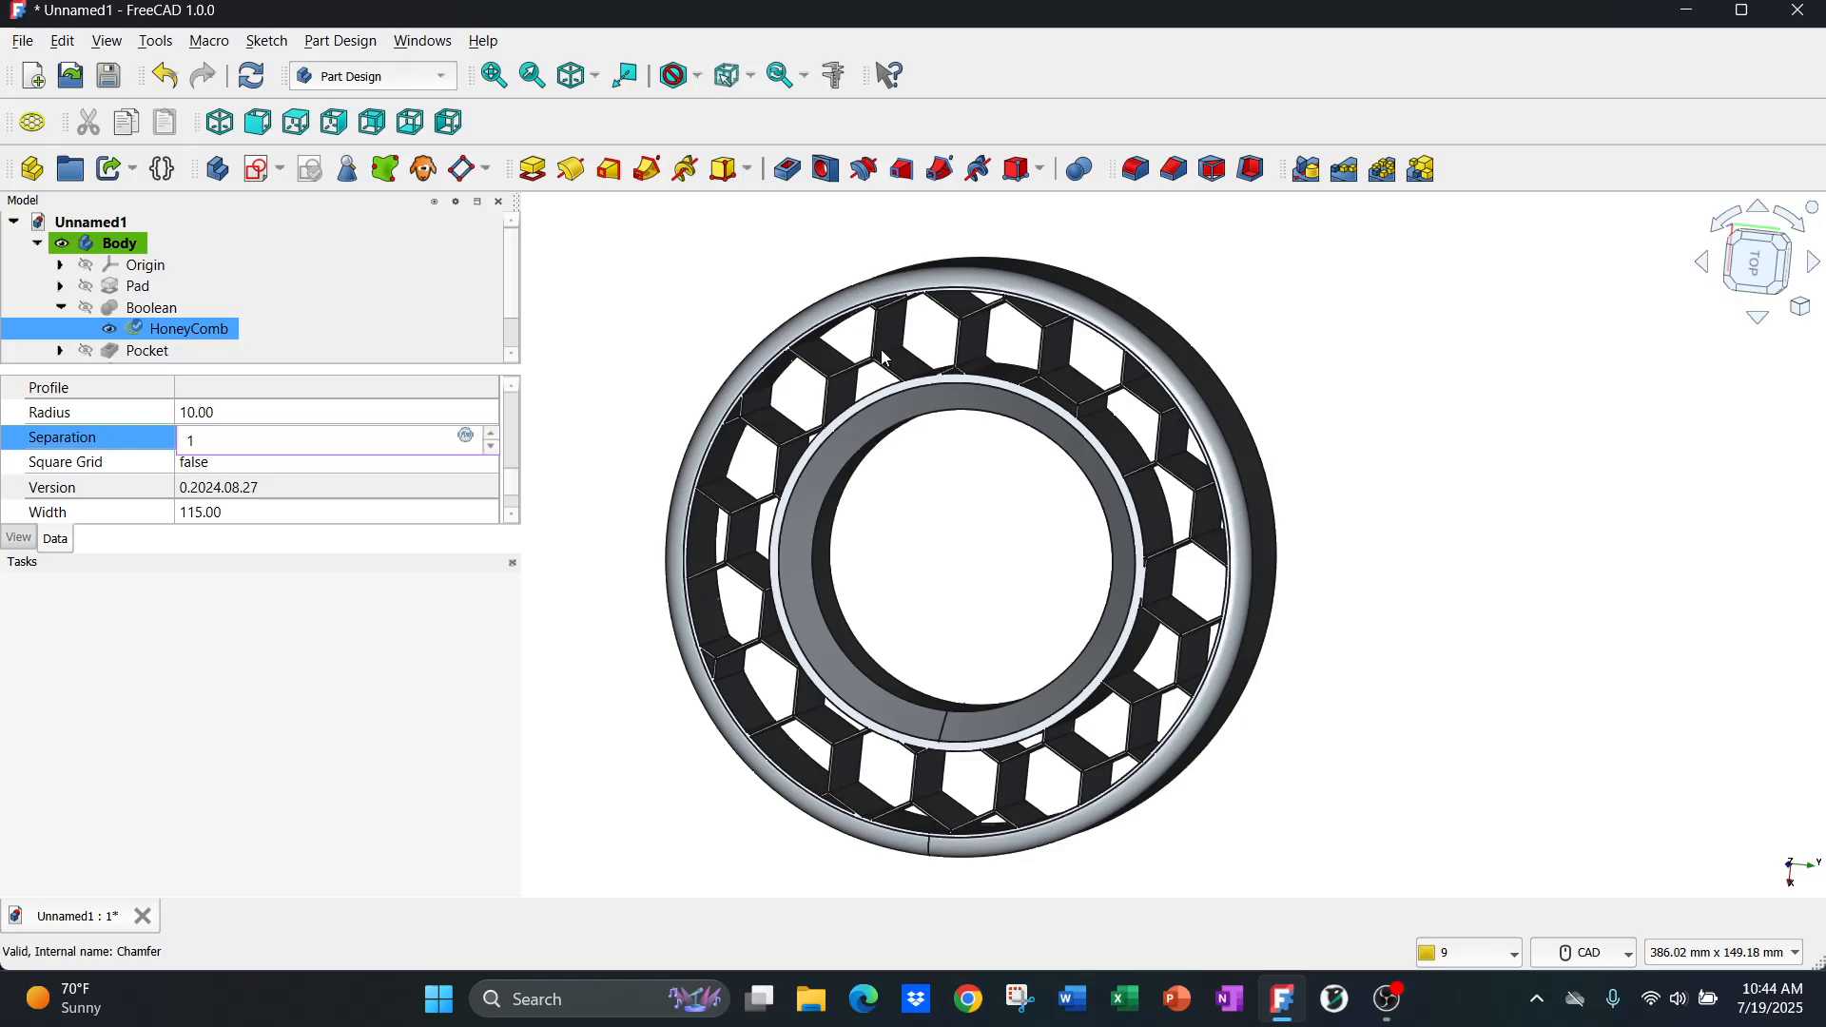
{"action": "key", "text": "Return"}
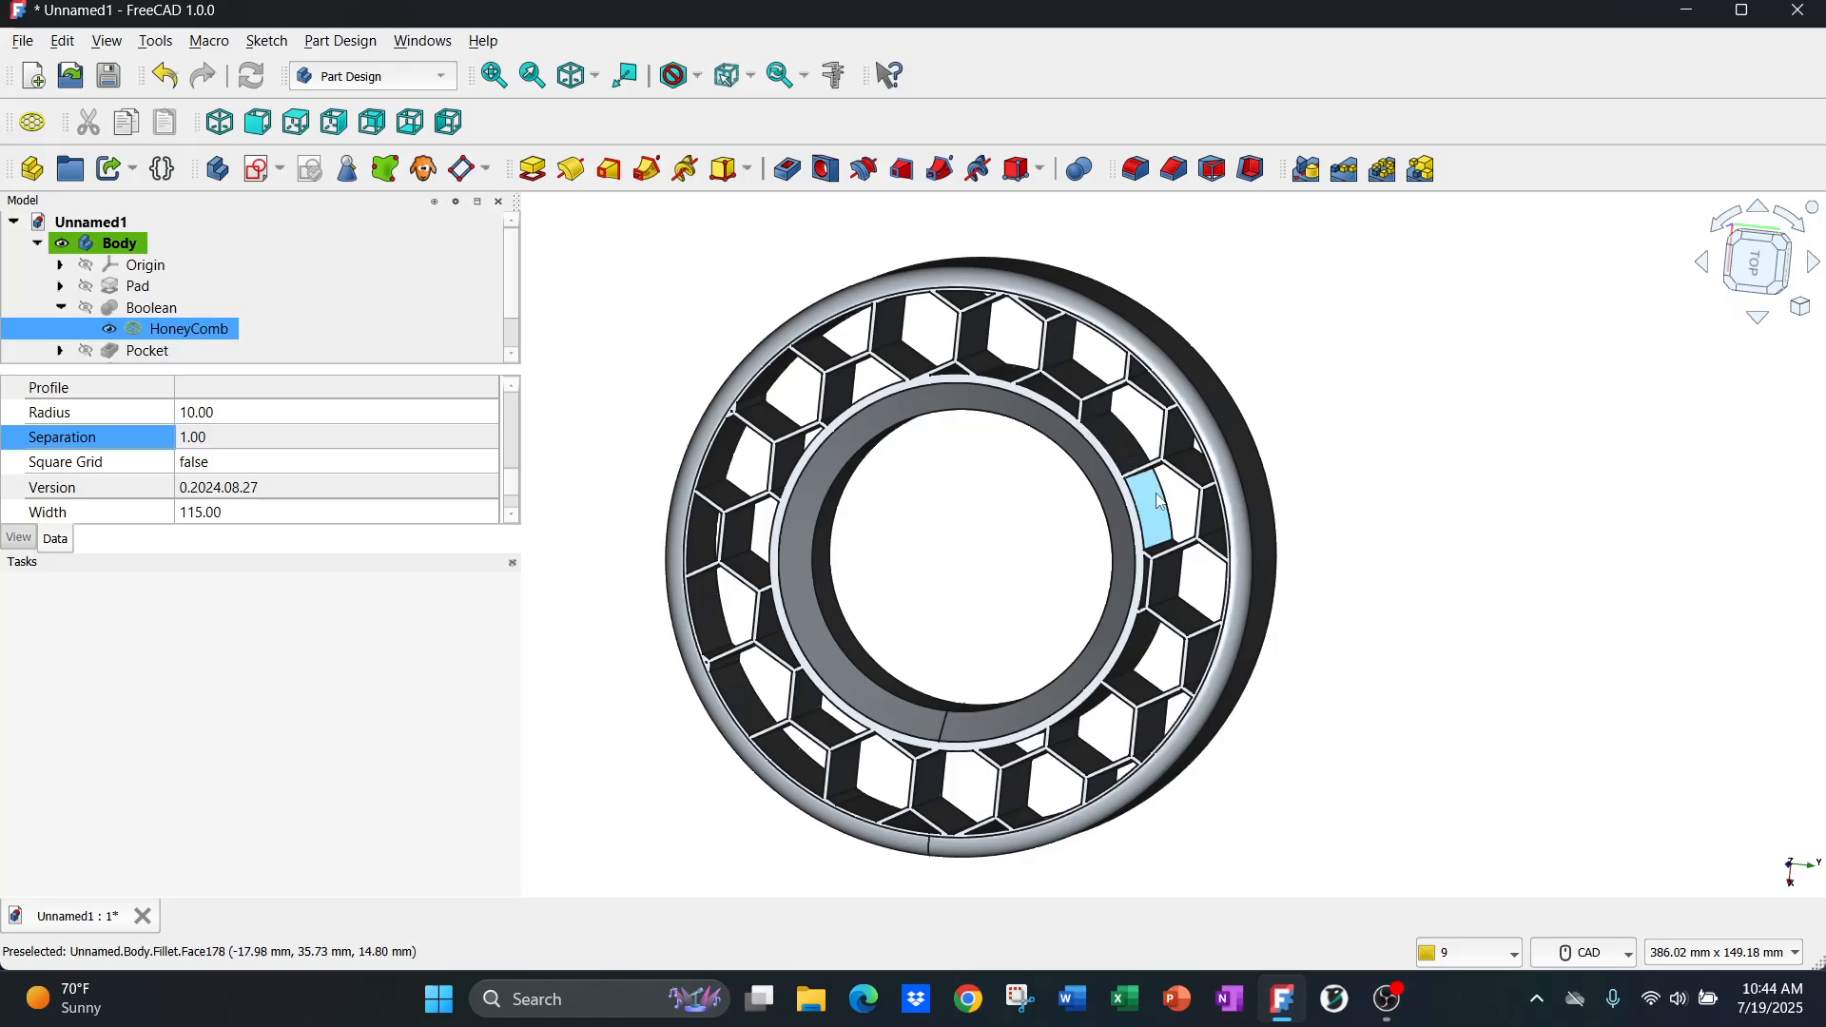
{"action": "left_click", "coordinate": [61, 307]}
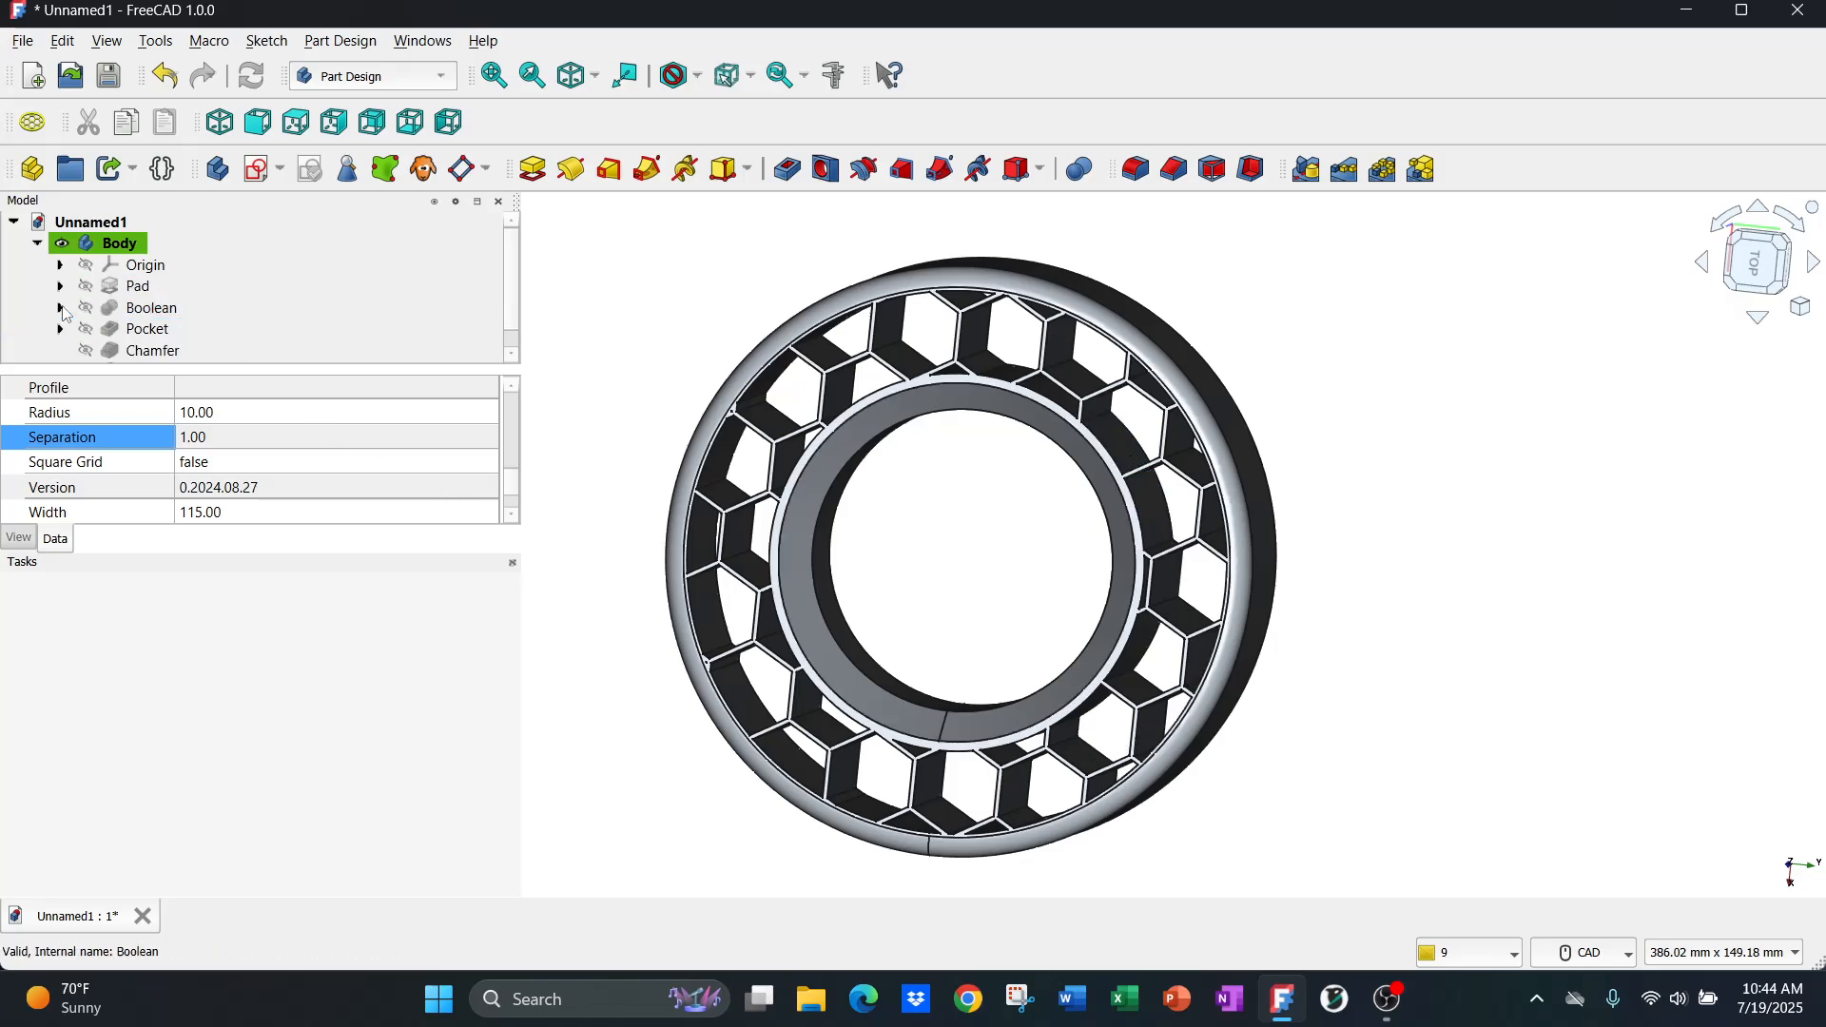
{"action": "left_click", "coordinate": [37, 244]}
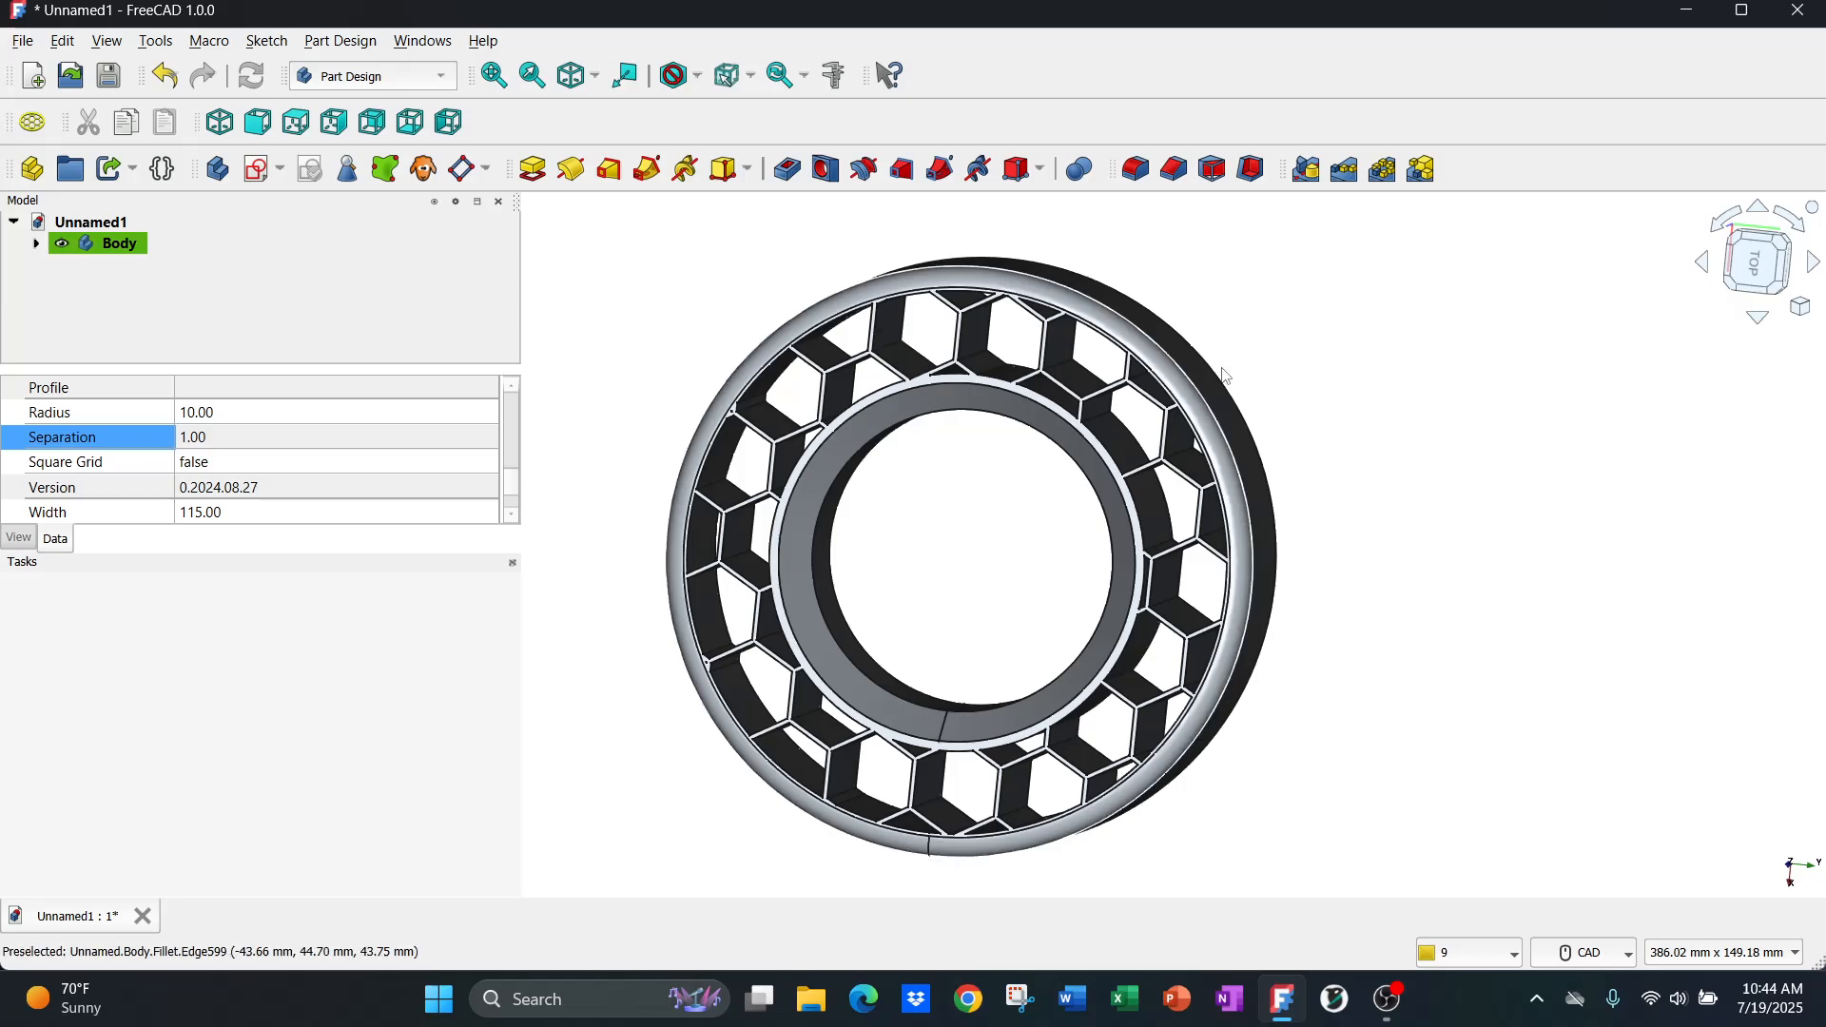
- Measure the length of the outer circular edge where the rim fillet meets the tire insert's outside wall
{"action": "middle_click_drag", "start_coordinate": [1630, 408], "coordinate": [1738, 385]}
{"action": "mouse_move", "coordinate": [1605, 456]}
{"action": "middle_mouse_down"}
{"action": "mouse_move", "coordinate": [1487, 456]}
{"action": "mouse_move", "coordinate": [1708, 436]}
{"action": "mouse_move", "coordinate": [1660, 436]}
{"action": "middle_mouse_up"}
{"action": "scroll", "coordinate": [1489, 453], "scroll_direction": "up", "scroll_amount": 2}
{"action": "scroll", "coordinate": [1648, 412], "scroll_direction": "down", "scroll_amount": 3}
{"action": "scroll", "coordinate": [1596, 476], "scroll_direction": "up", "scroll_amount": 1}
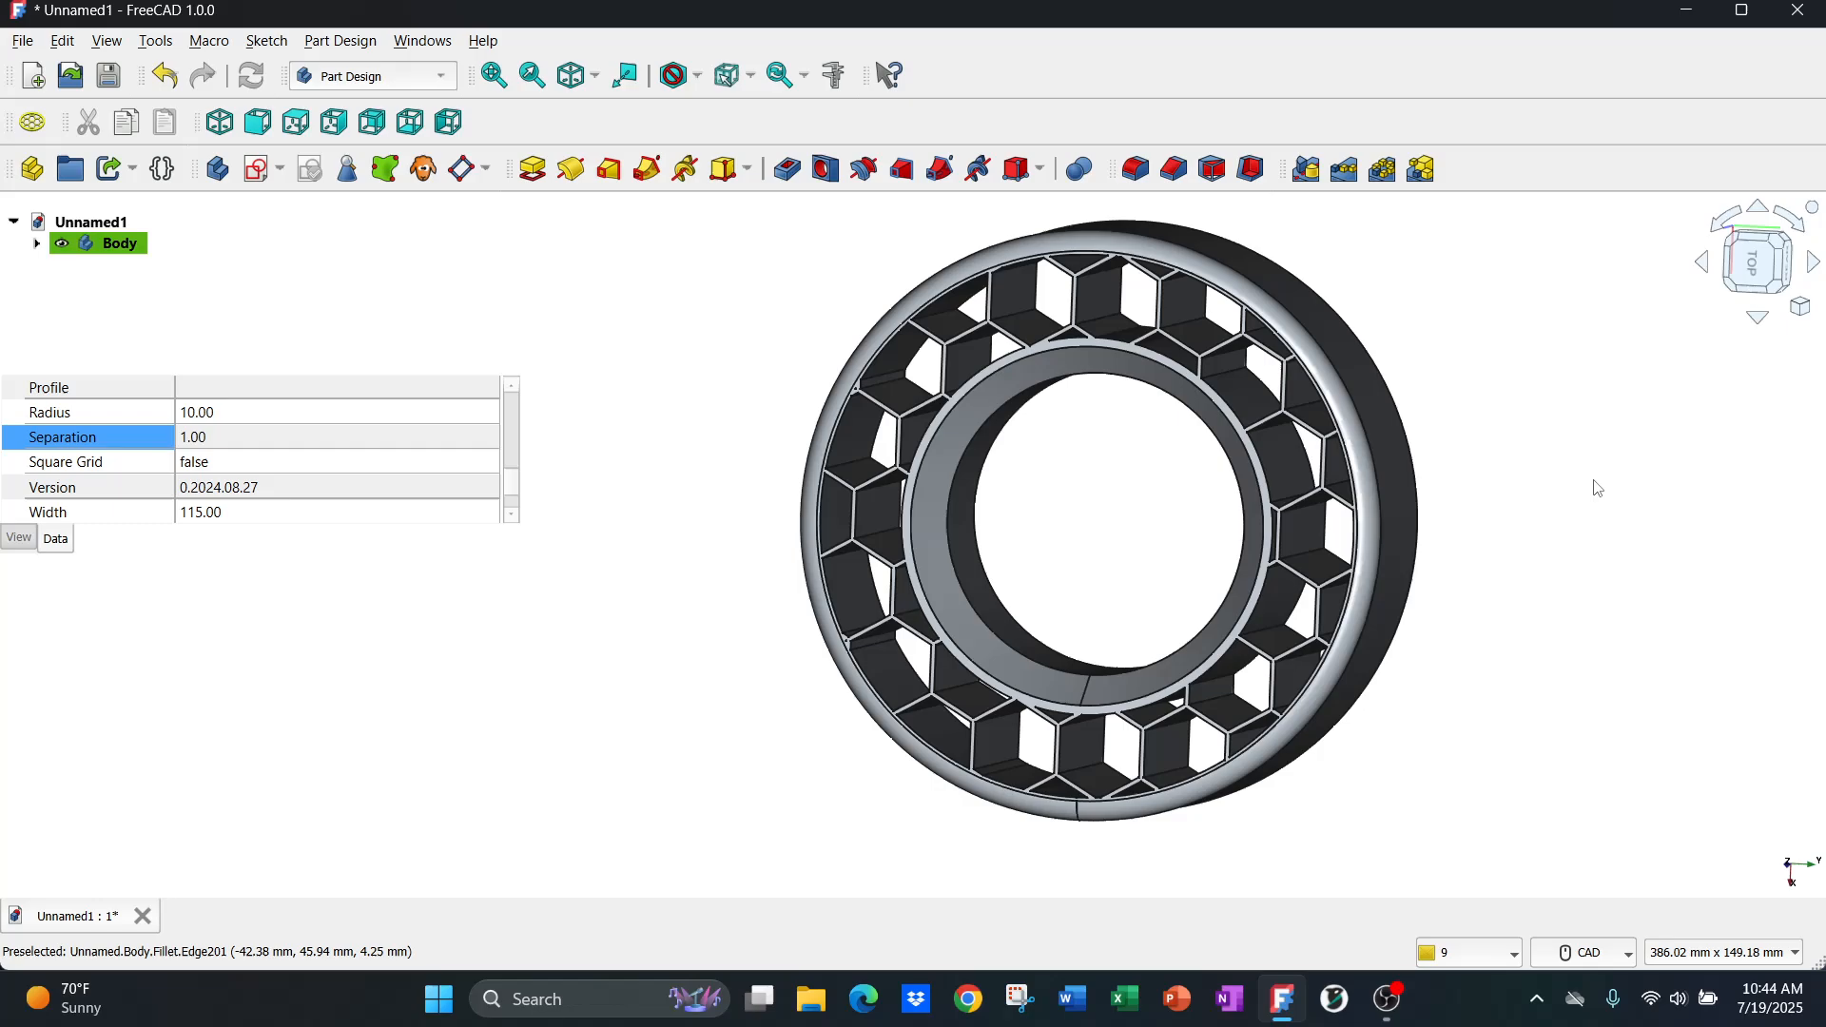
{"action": "middle_click_drag", "start_coordinate": [1576, 485], "coordinate": [1527, 482]}
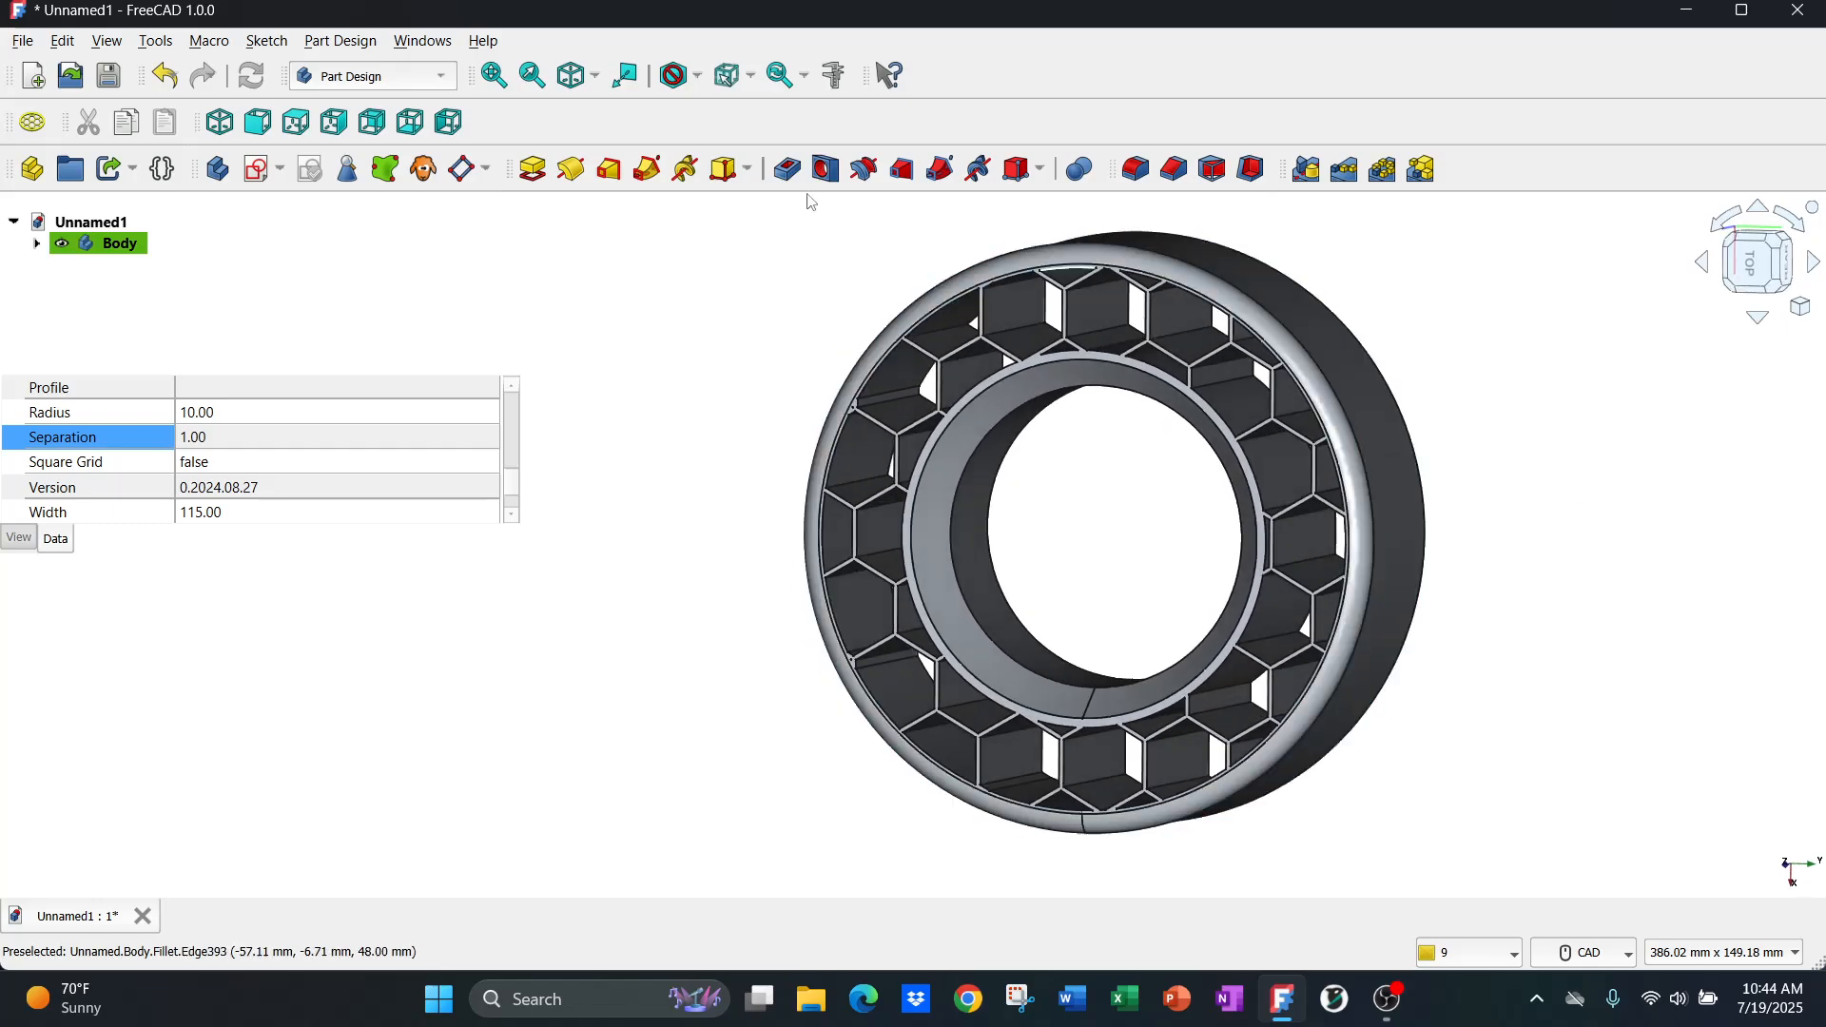
{"action": "left_click", "coordinate": [155, 41]}
{"action": "left_click", "coordinate": [236, 420]}
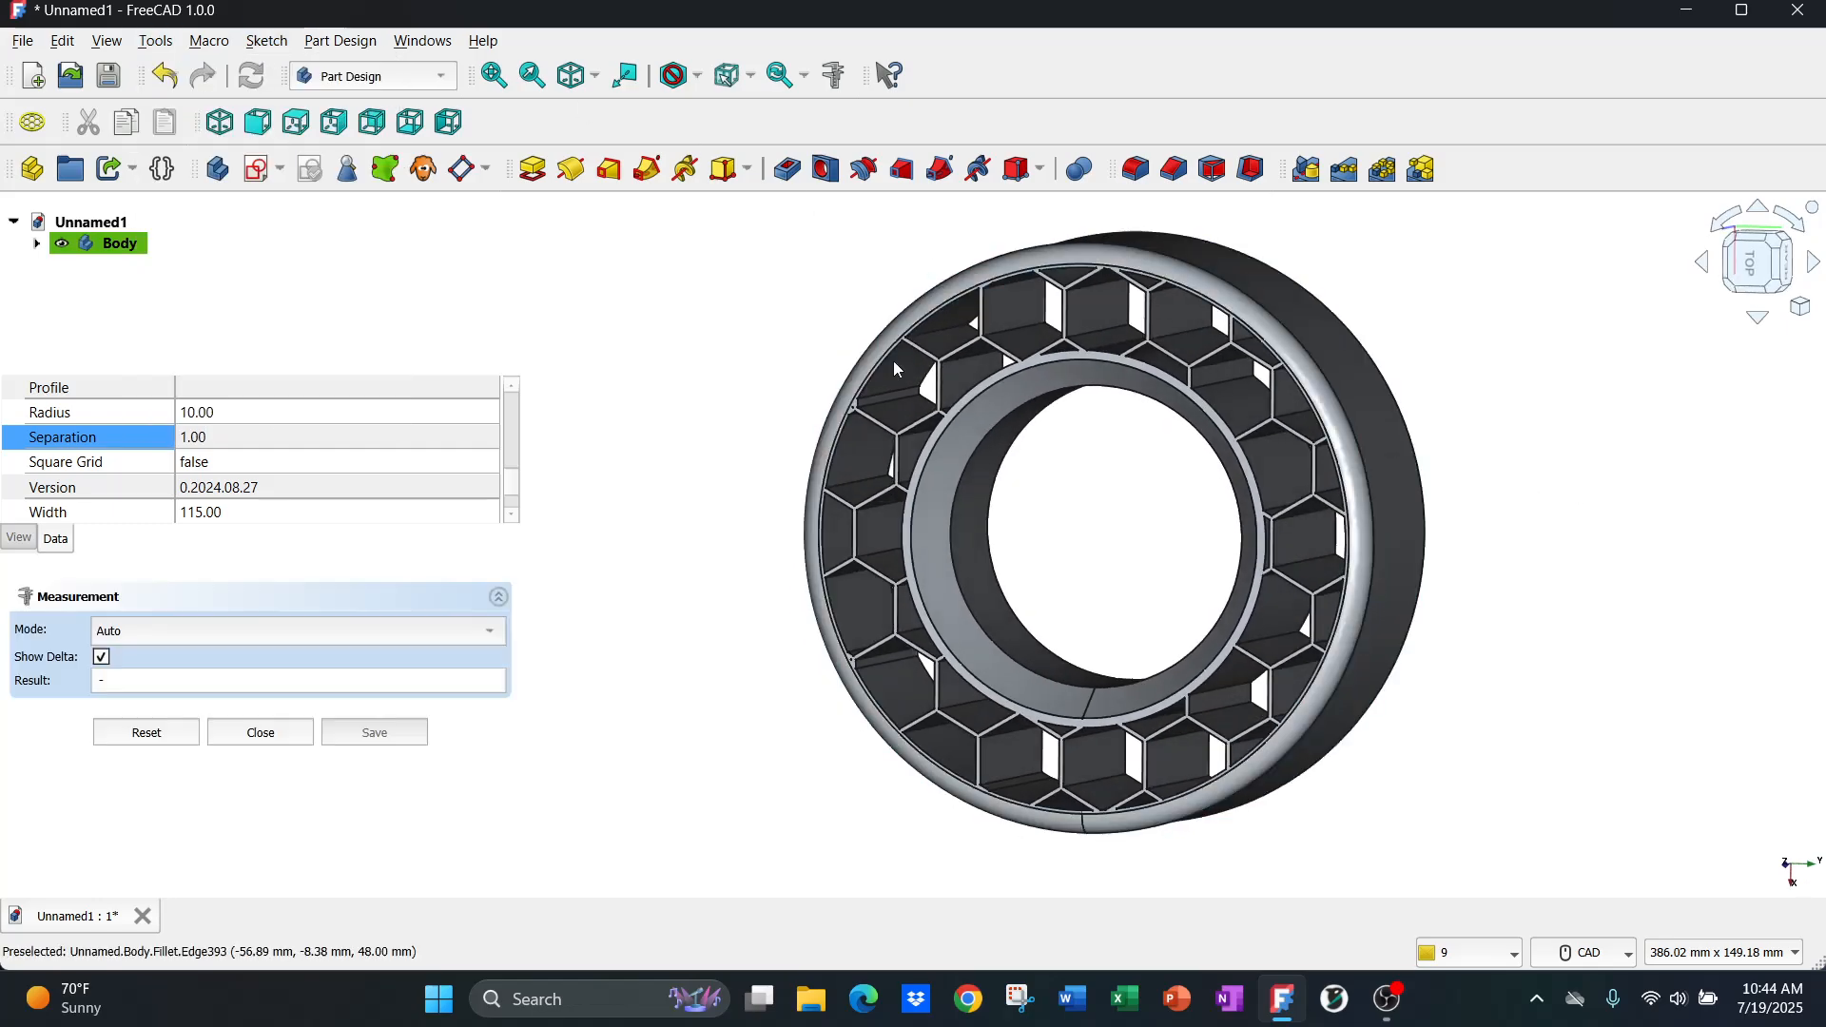
{"action": "left_click", "coordinate": [1190, 260]}
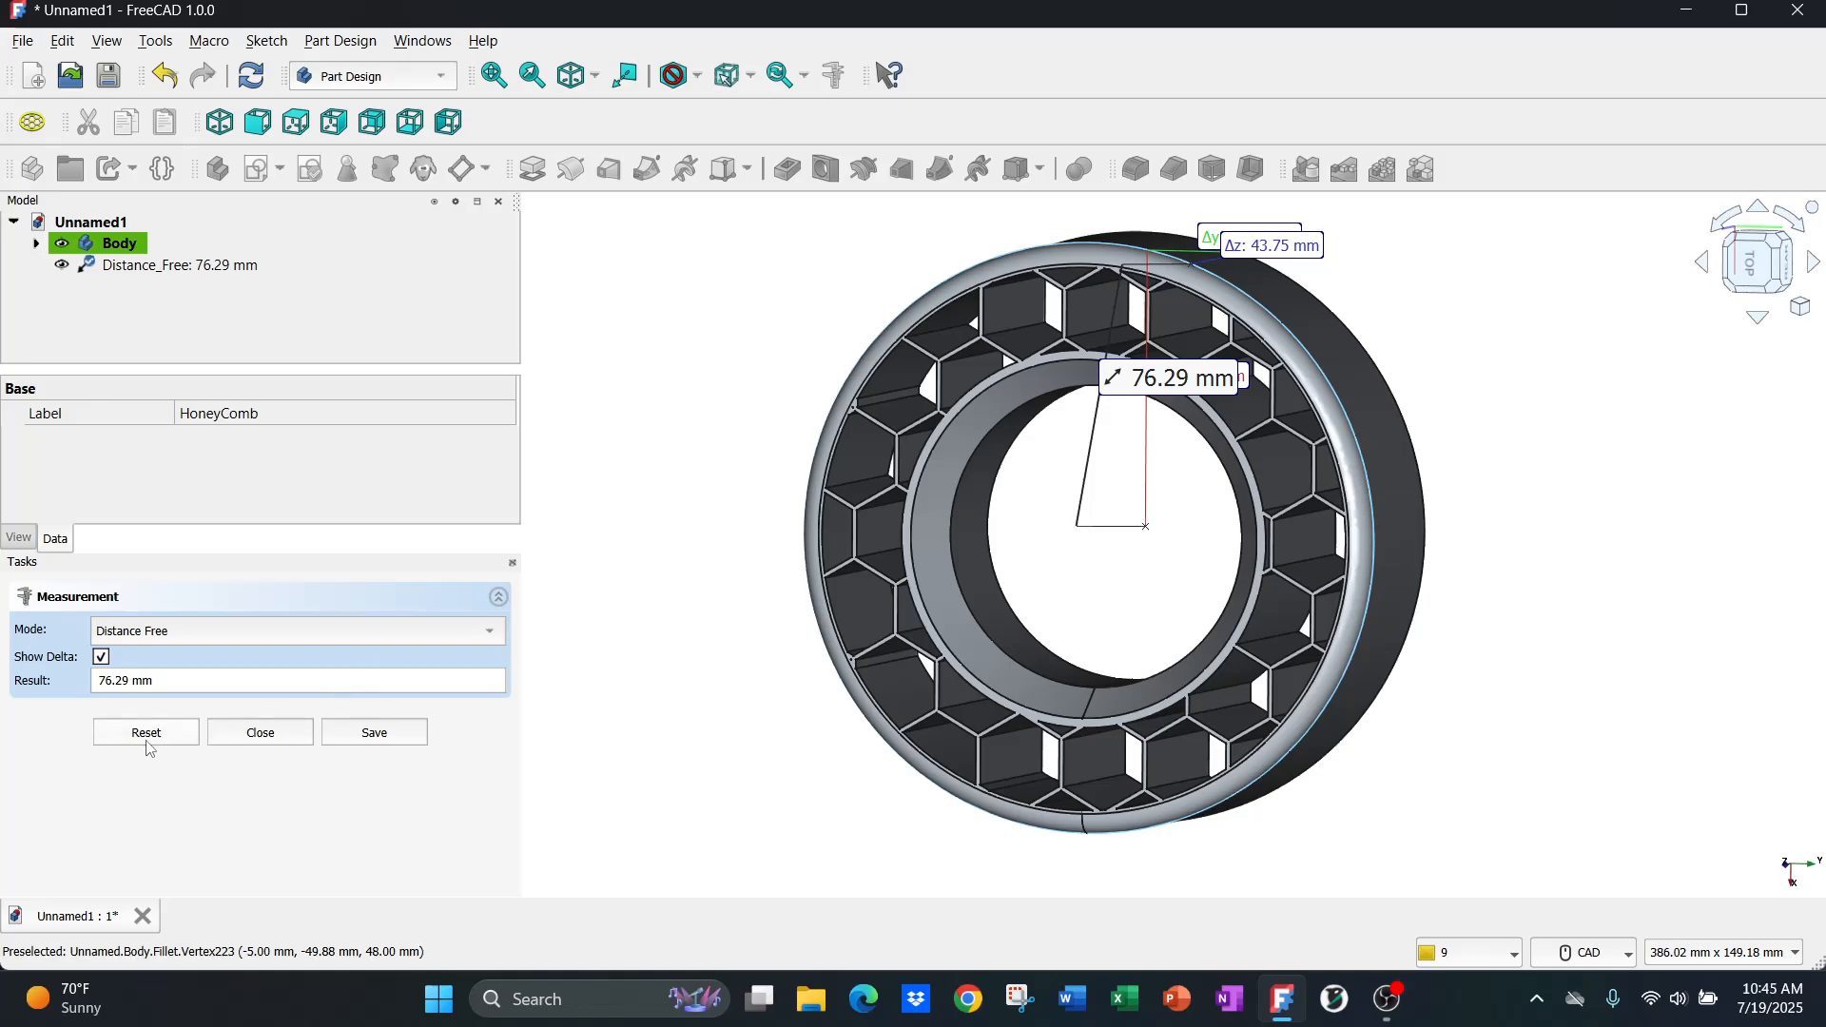
{"action": "left_click", "coordinate": [150, 736]}
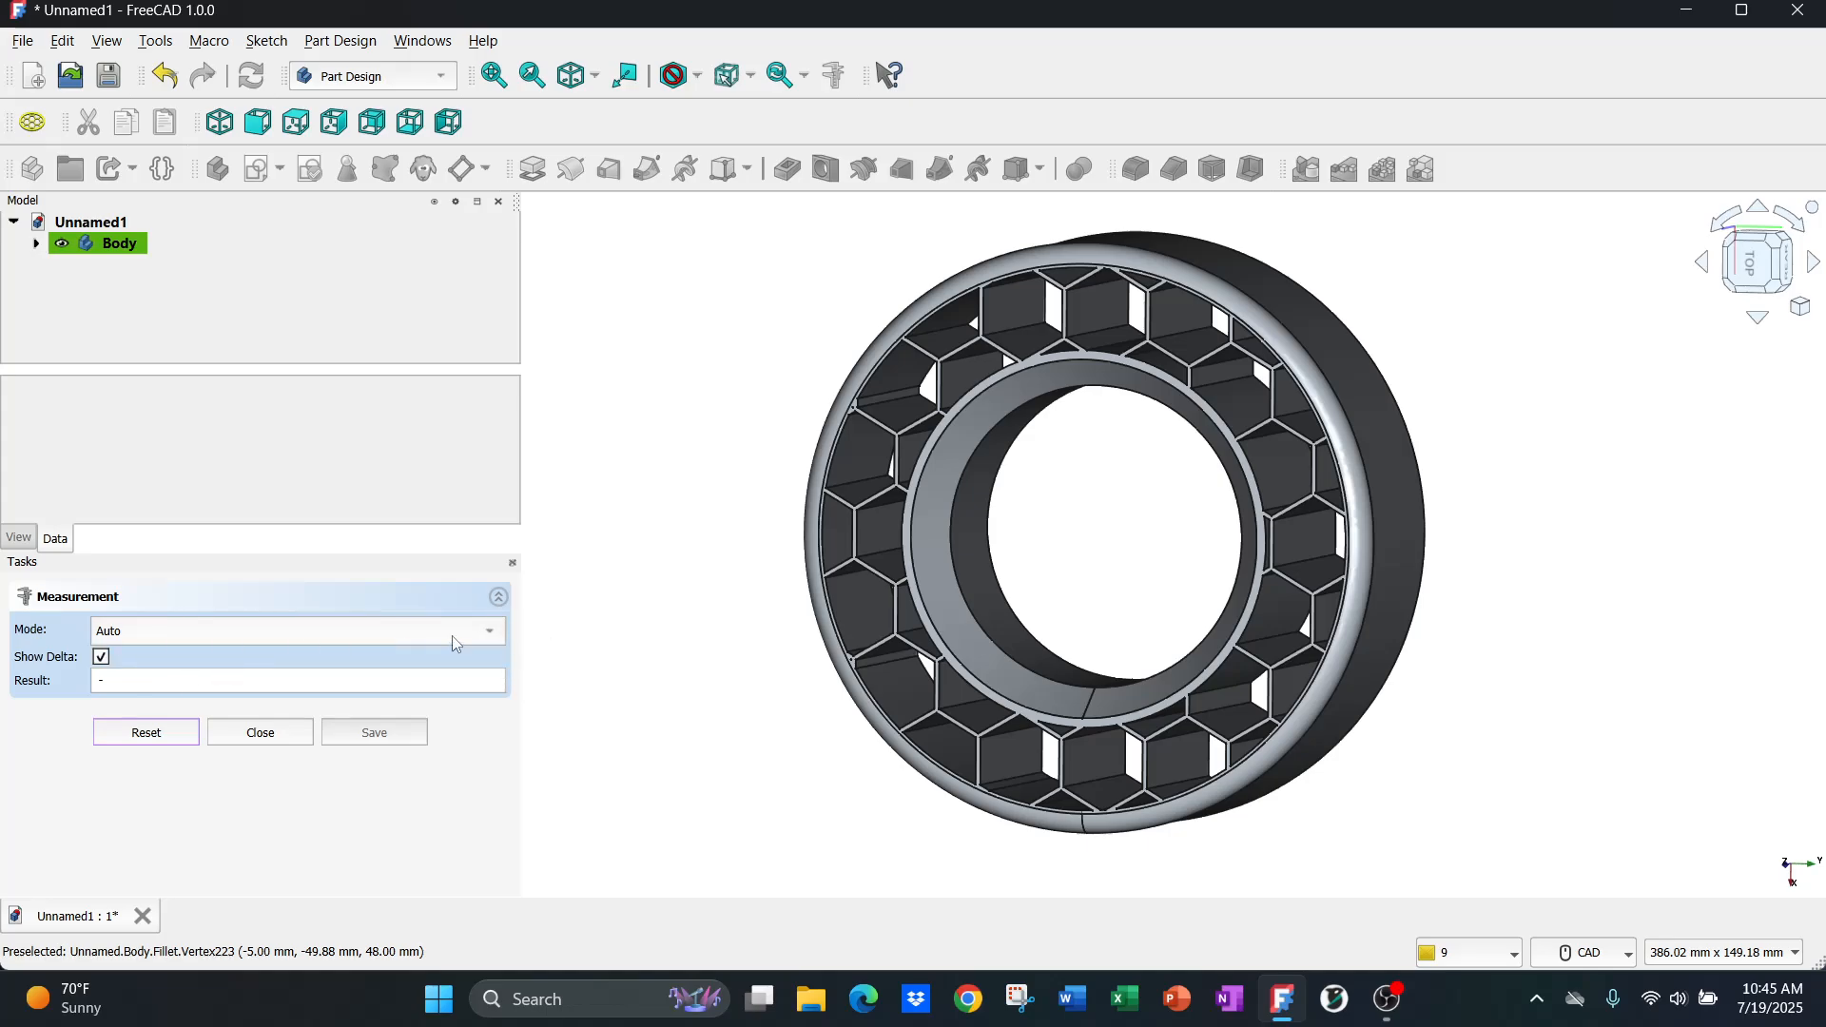
{"action": "scroll", "coordinate": [1209, 273], "scroll_direction": "up", "scroll_amount": 3}
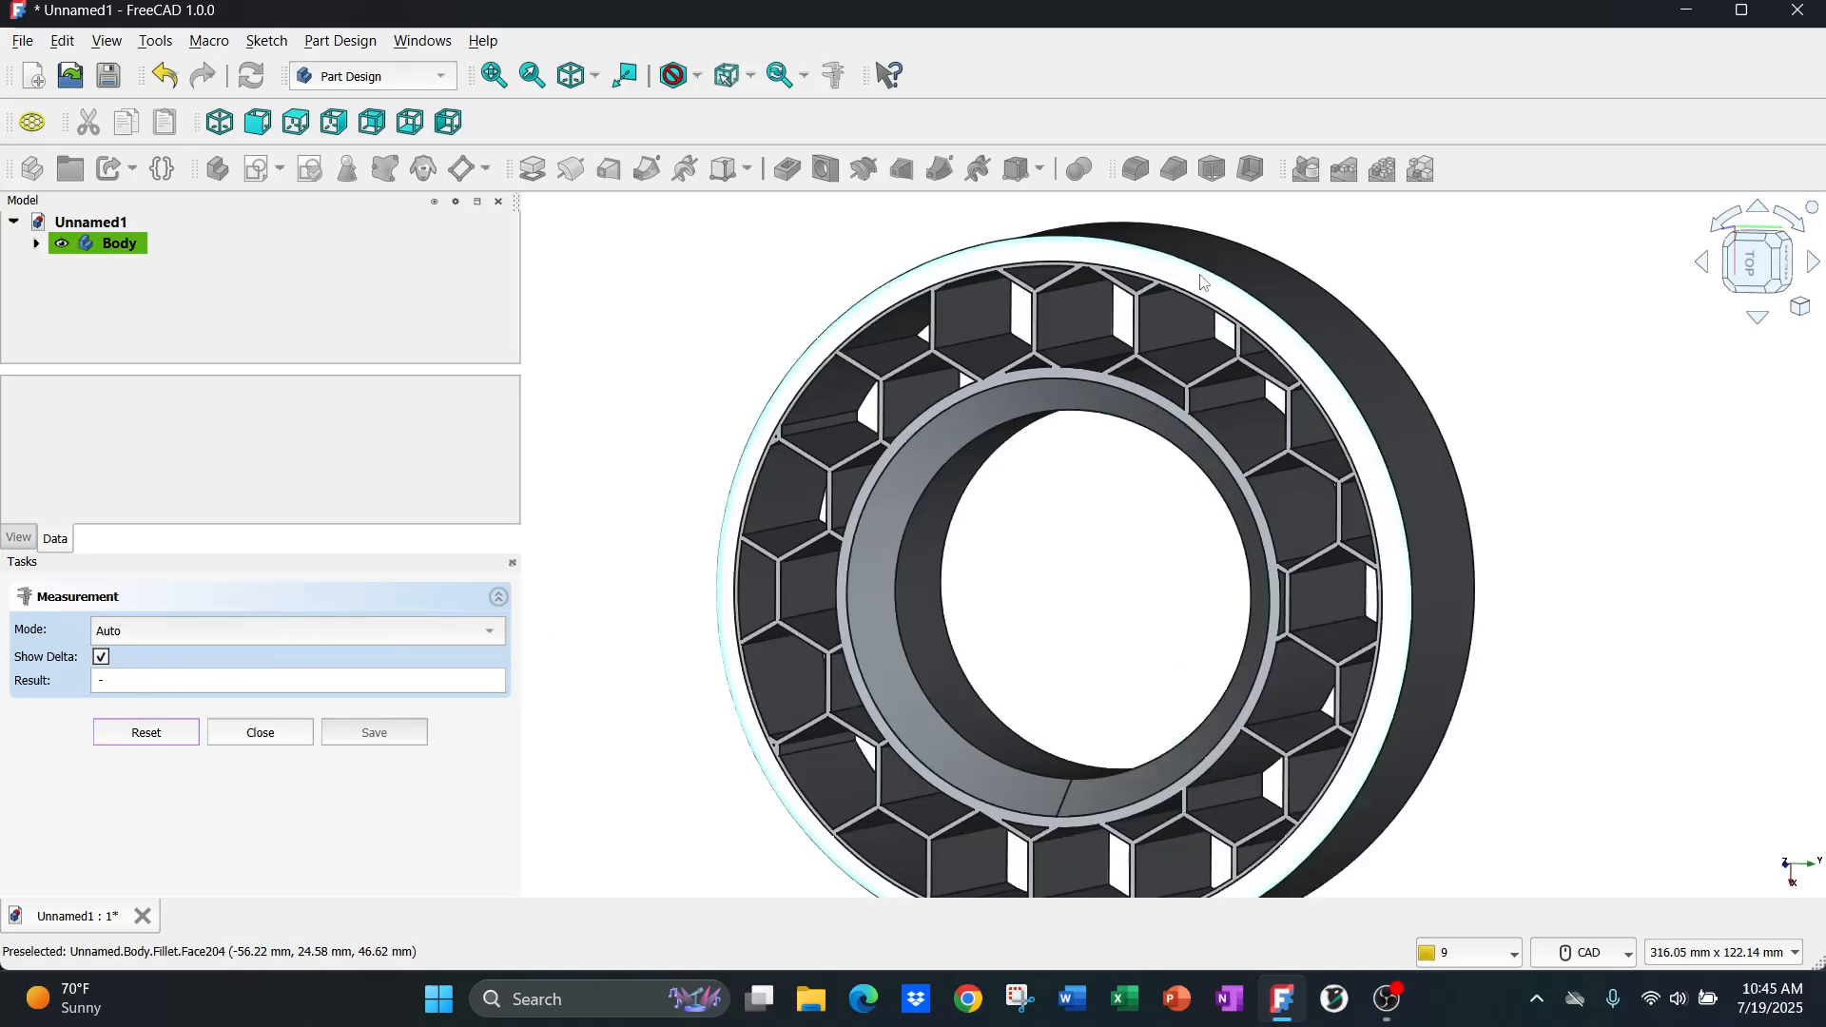
{"action": "left_click", "coordinate": [1209, 268]}
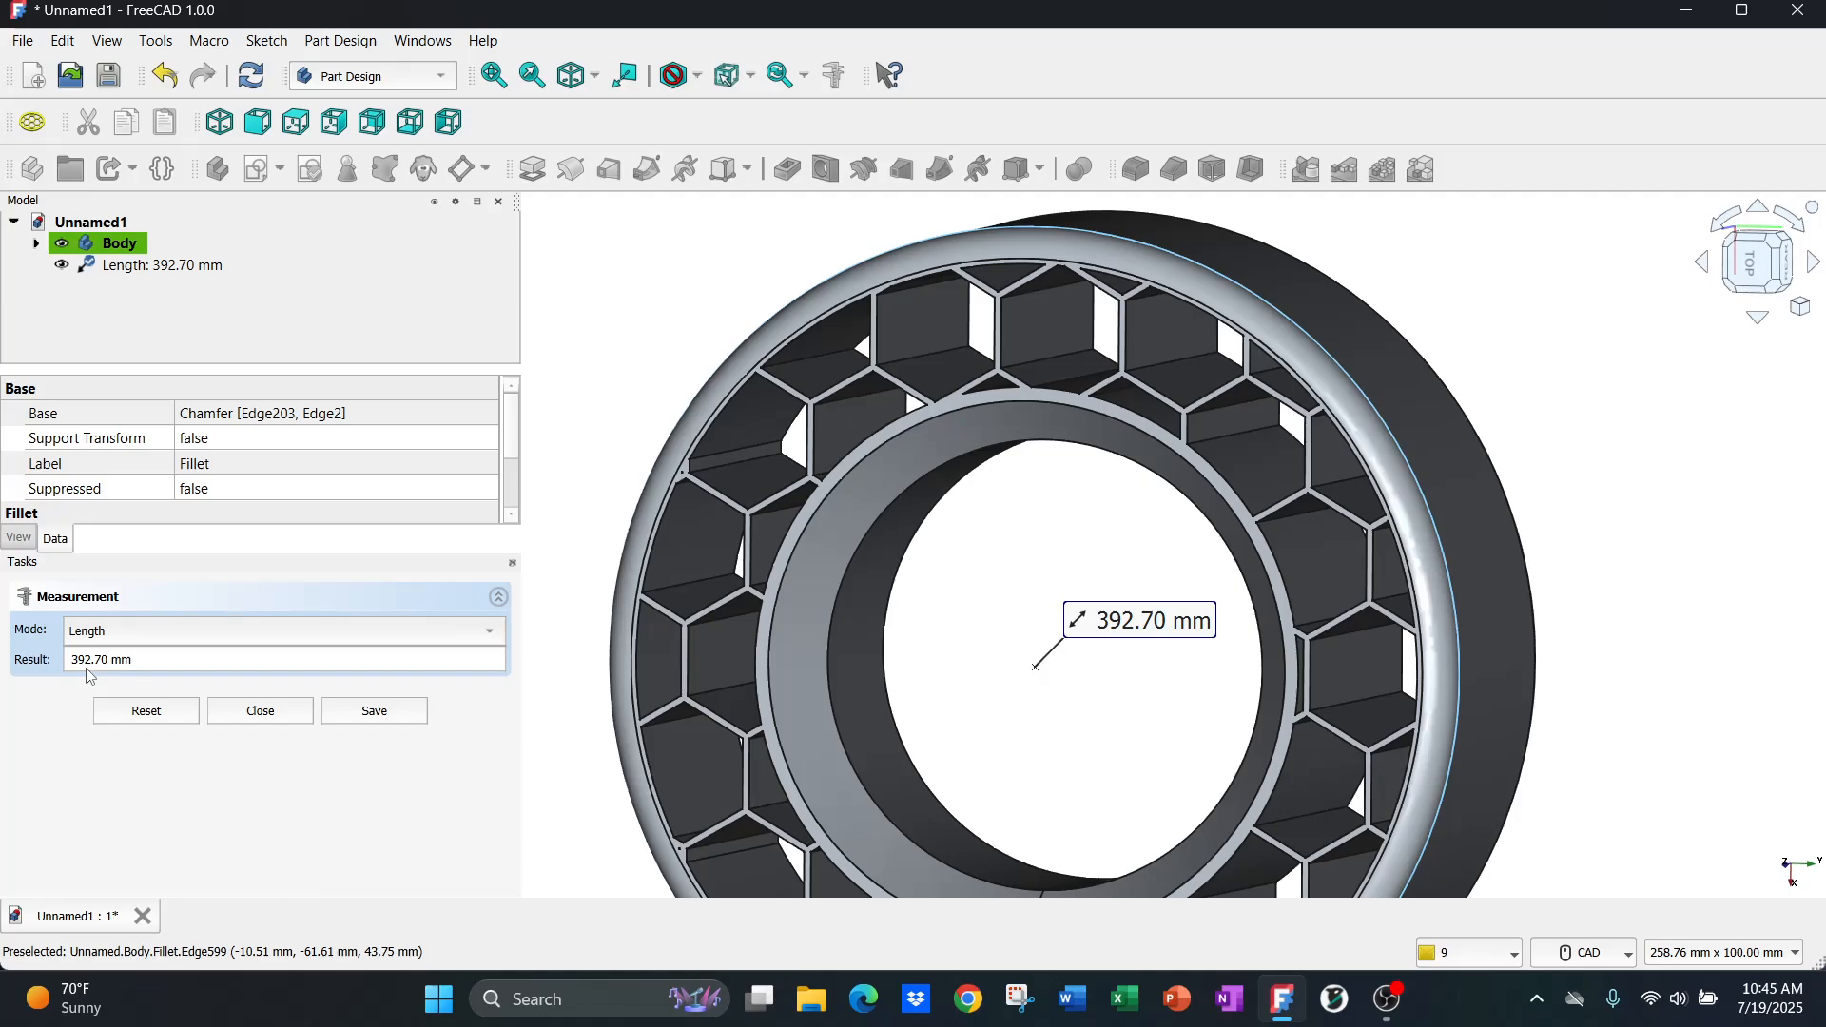
- Switch to Chrome, search for "circumference to diameter" and open Omni Calculator's Circumference to Diameter Calculator
{"action": "left_click", "coordinate": [968, 999]}
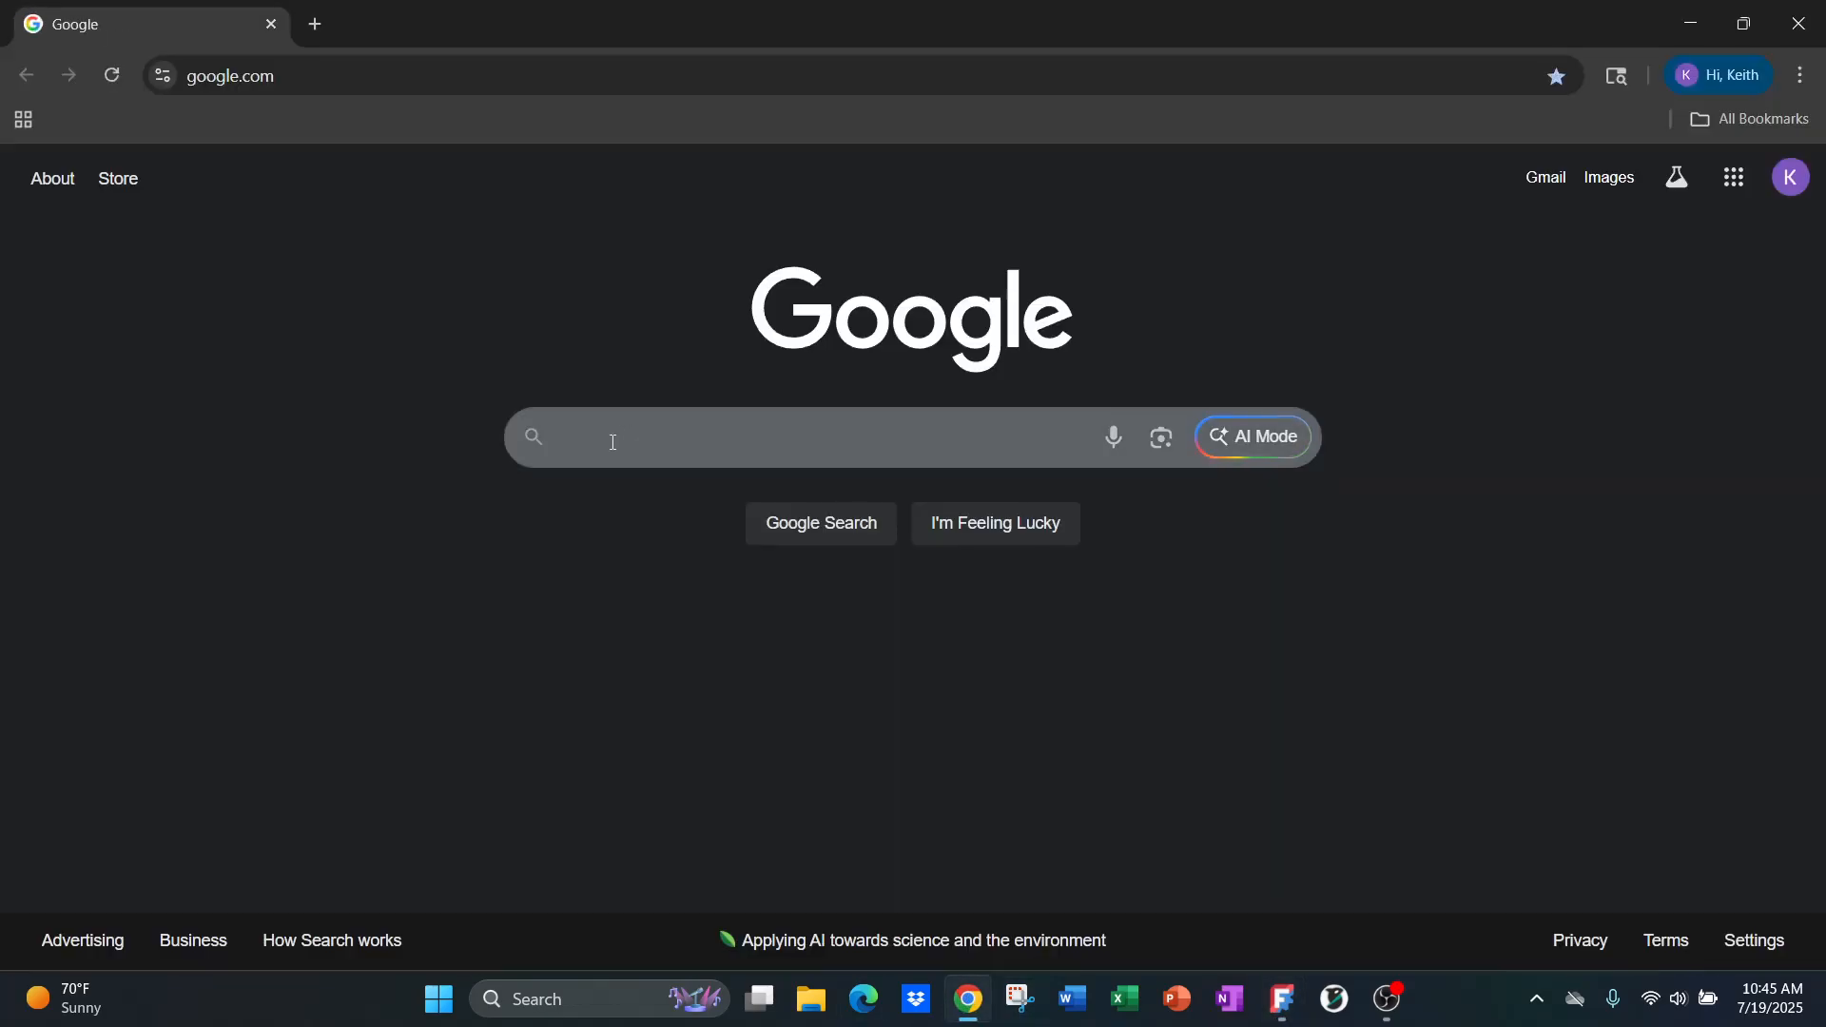
{"action": "left_click", "coordinate": [612, 442]}
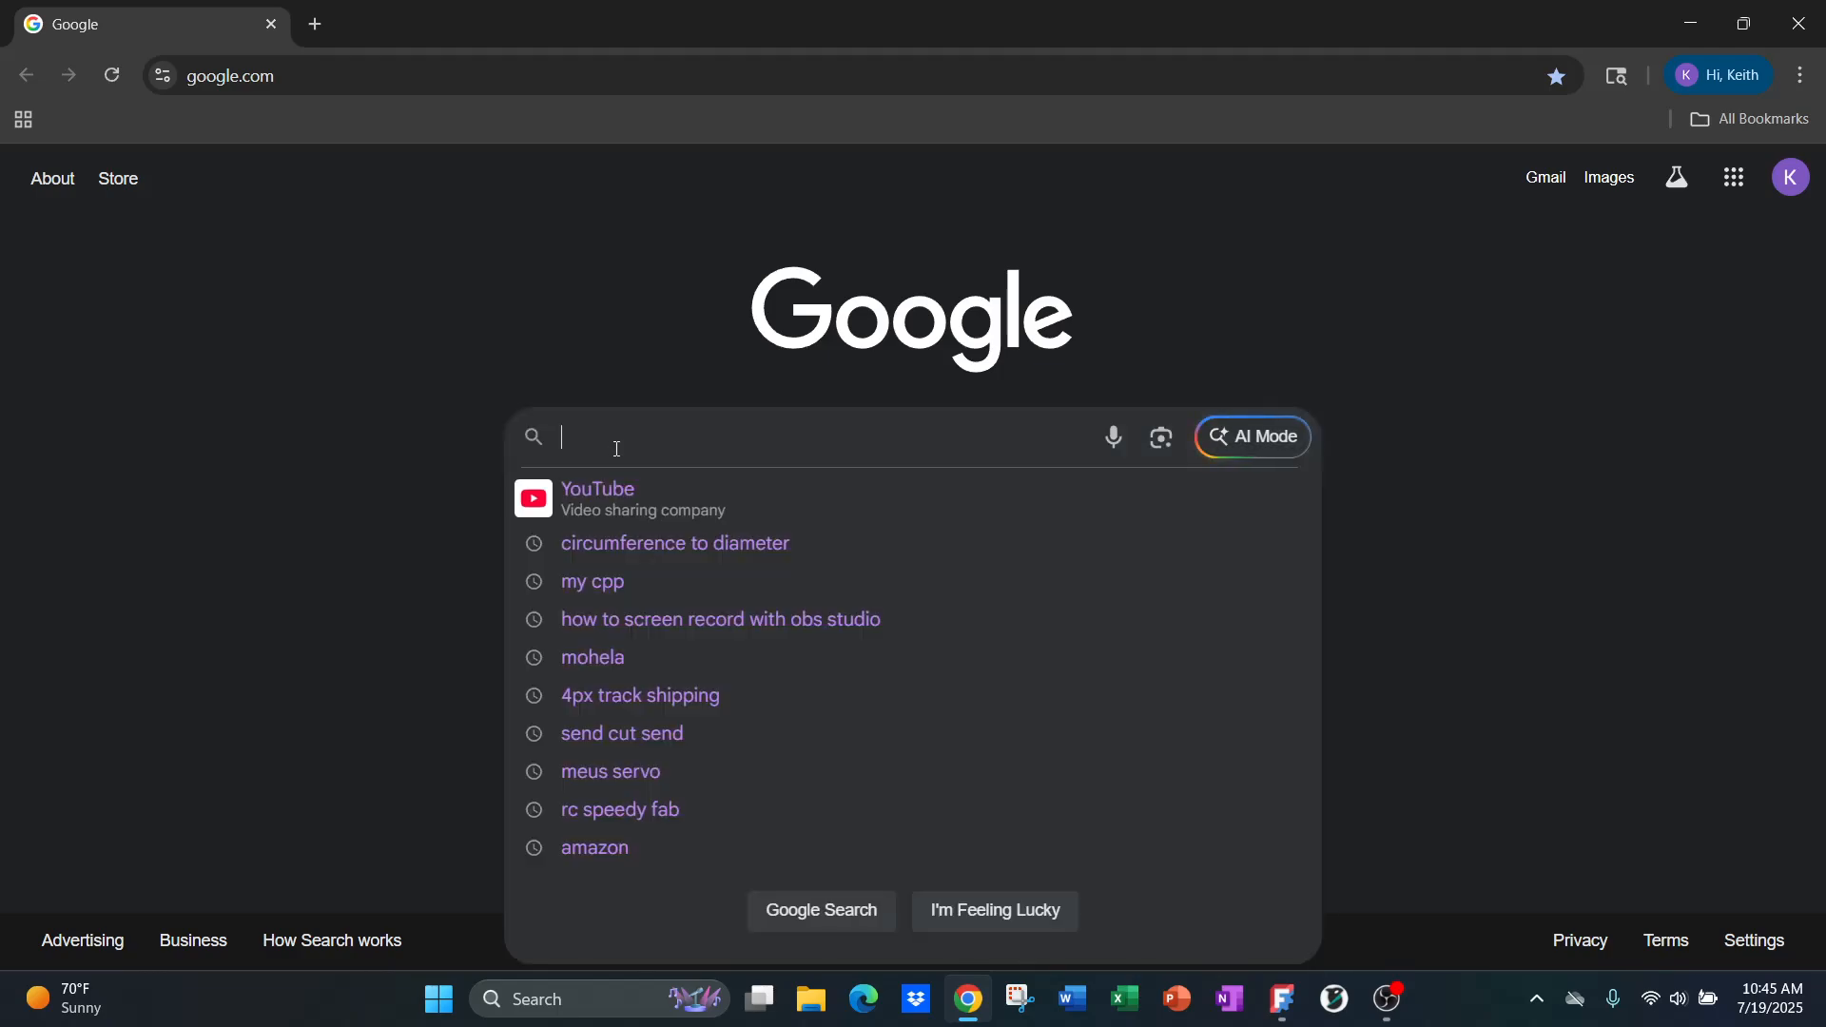
{"action": "left_click", "coordinate": [702, 556]}
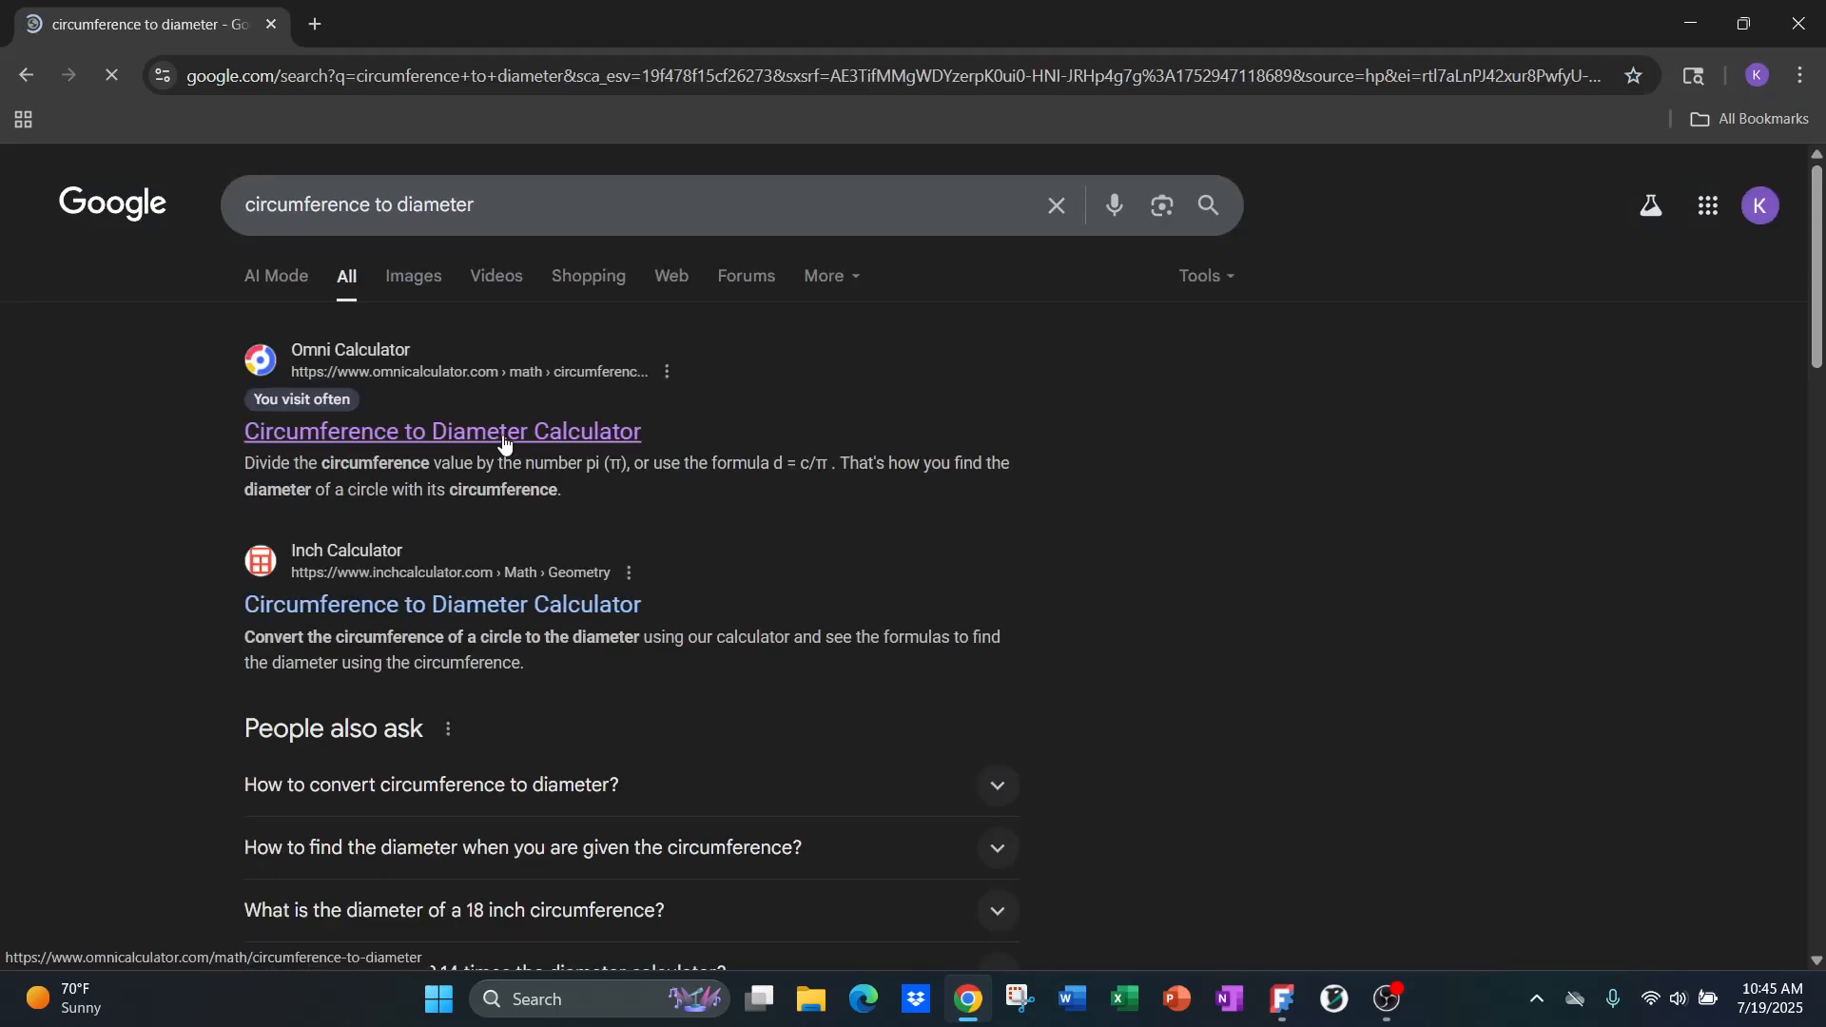
{"action": "left_click", "coordinate": [504, 443]}
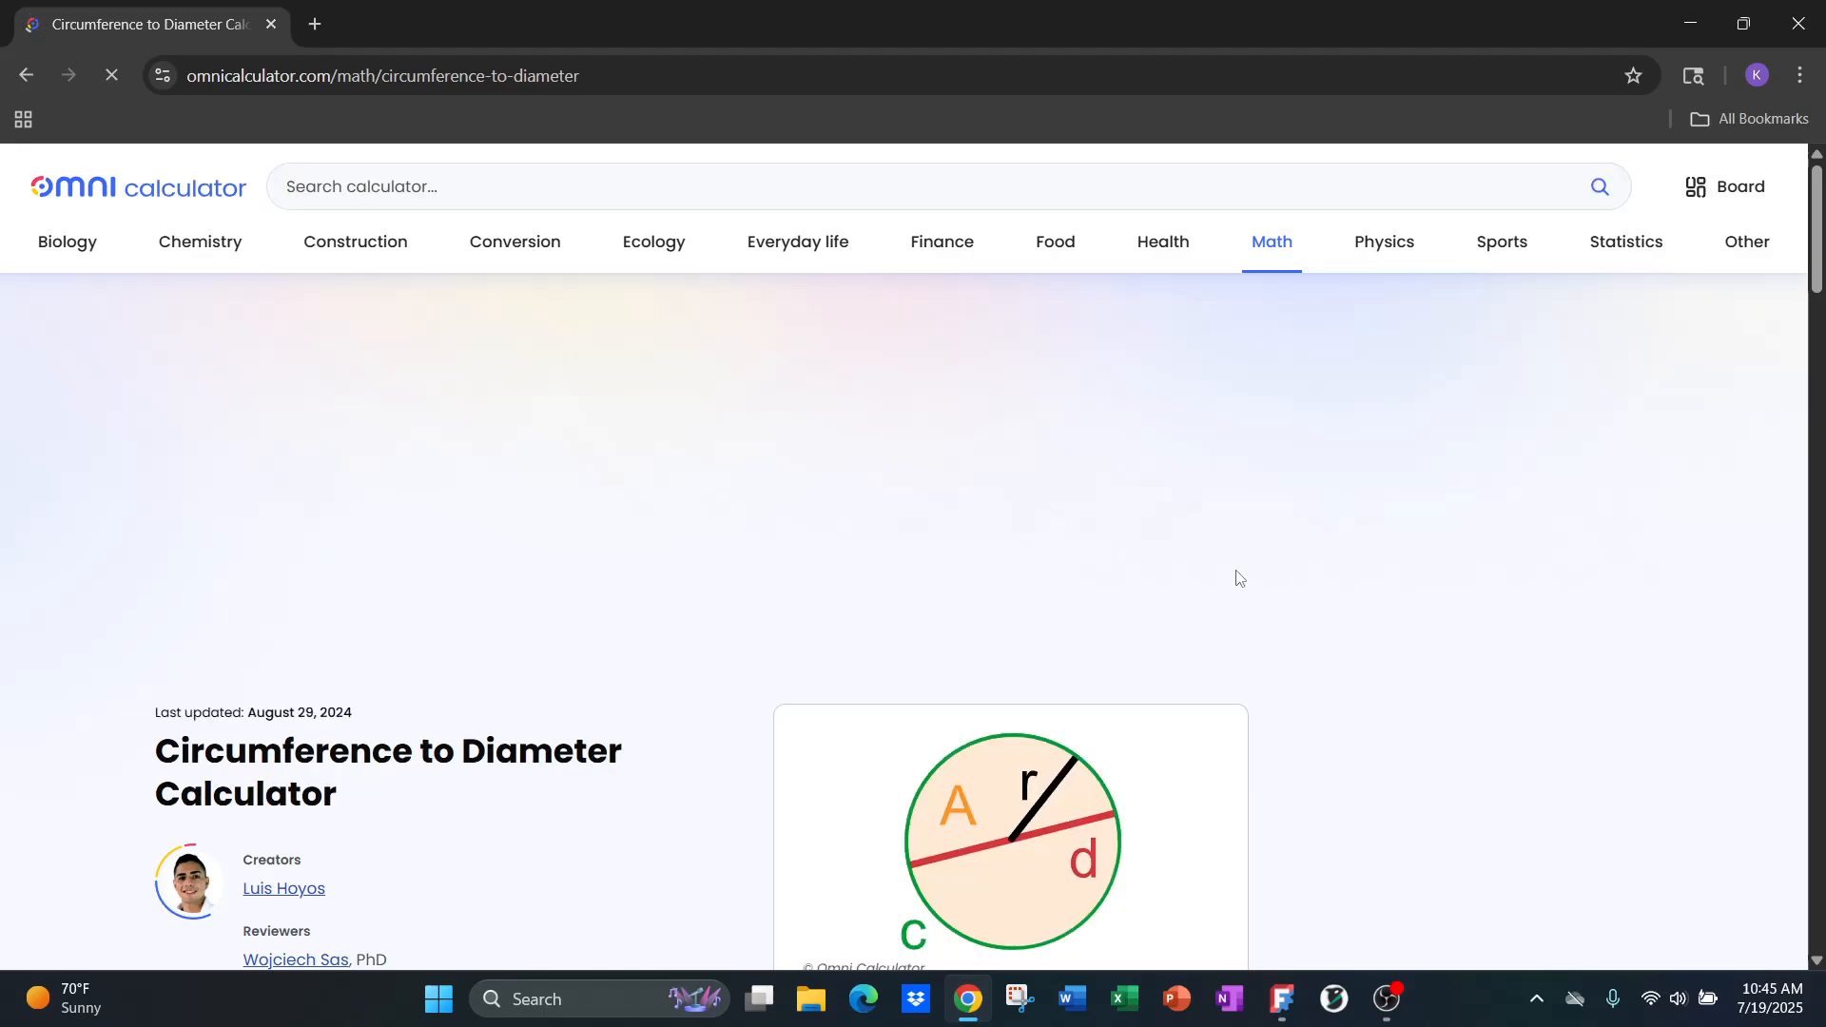
{"action": "scroll", "coordinate": [1245, 580], "scroll_direction": "down", "scroll_amount": 5}
- Convert the measured circumference of 392.7 mm to a diameter in the calculator
{"action": "left_click", "coordinate": [843, 463]}
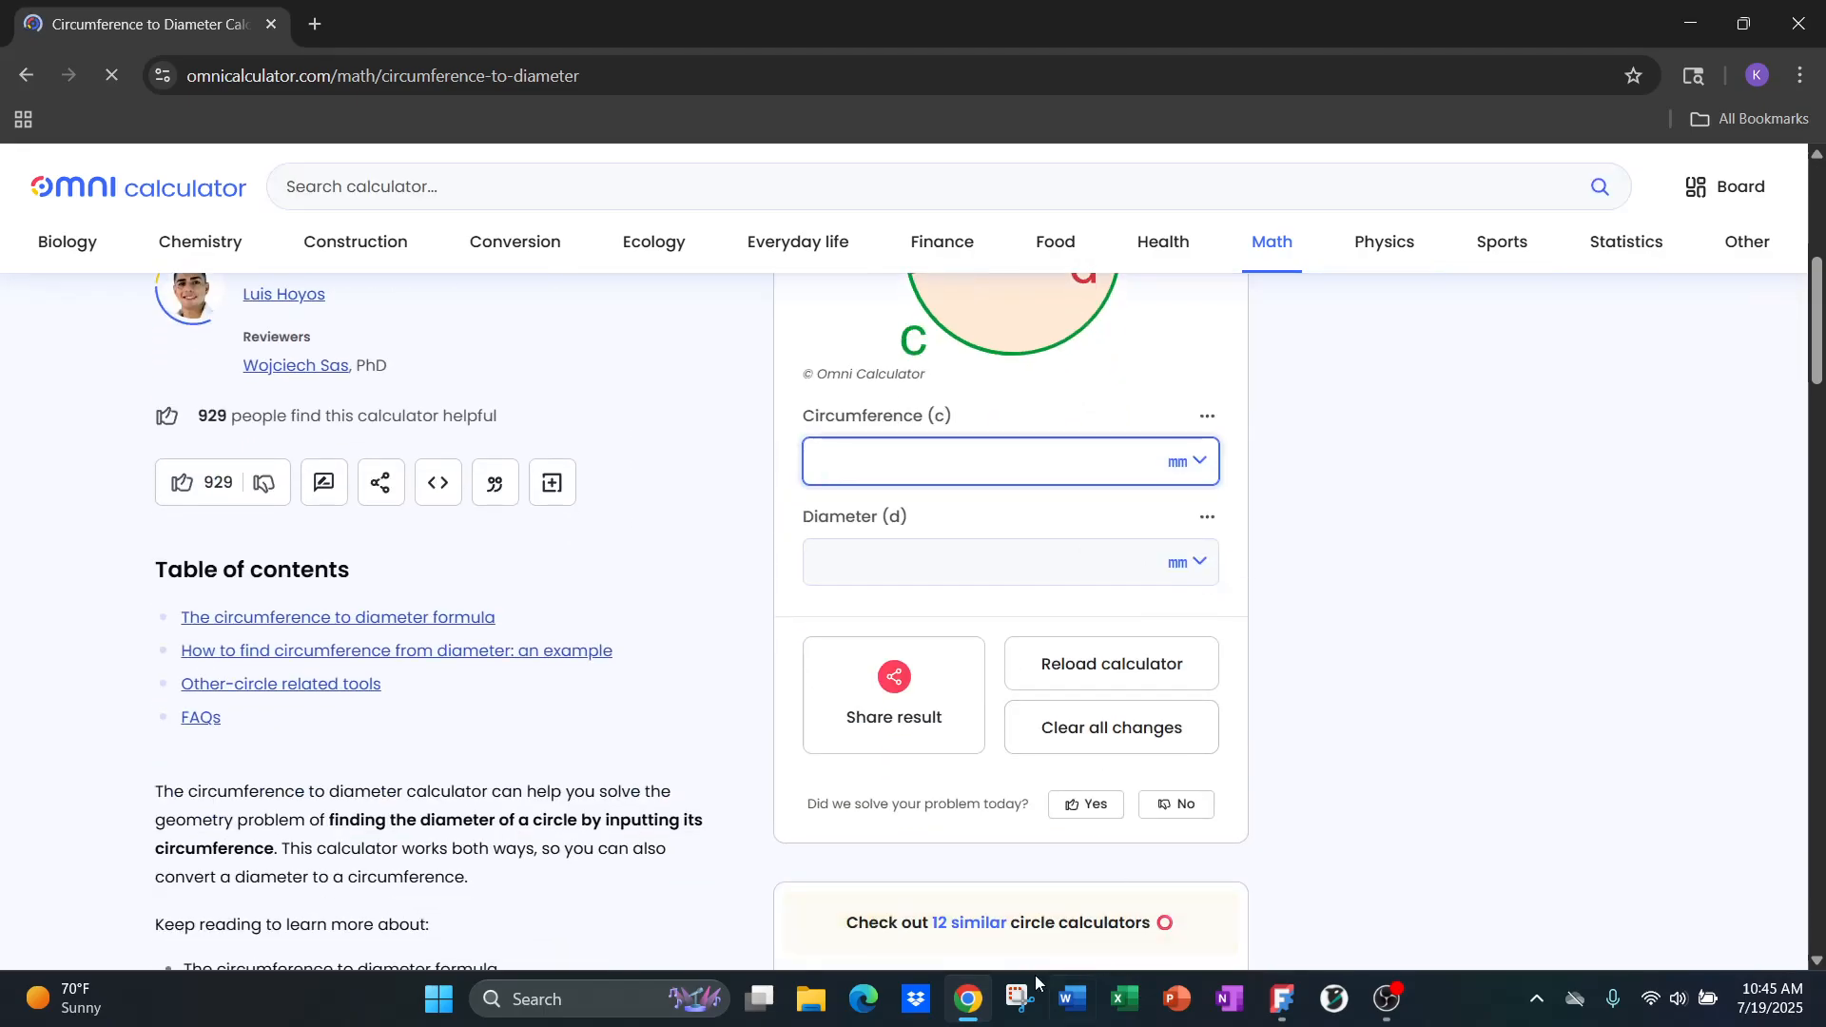
{"action": "left_click", "coordinate": [1294, 1015]}
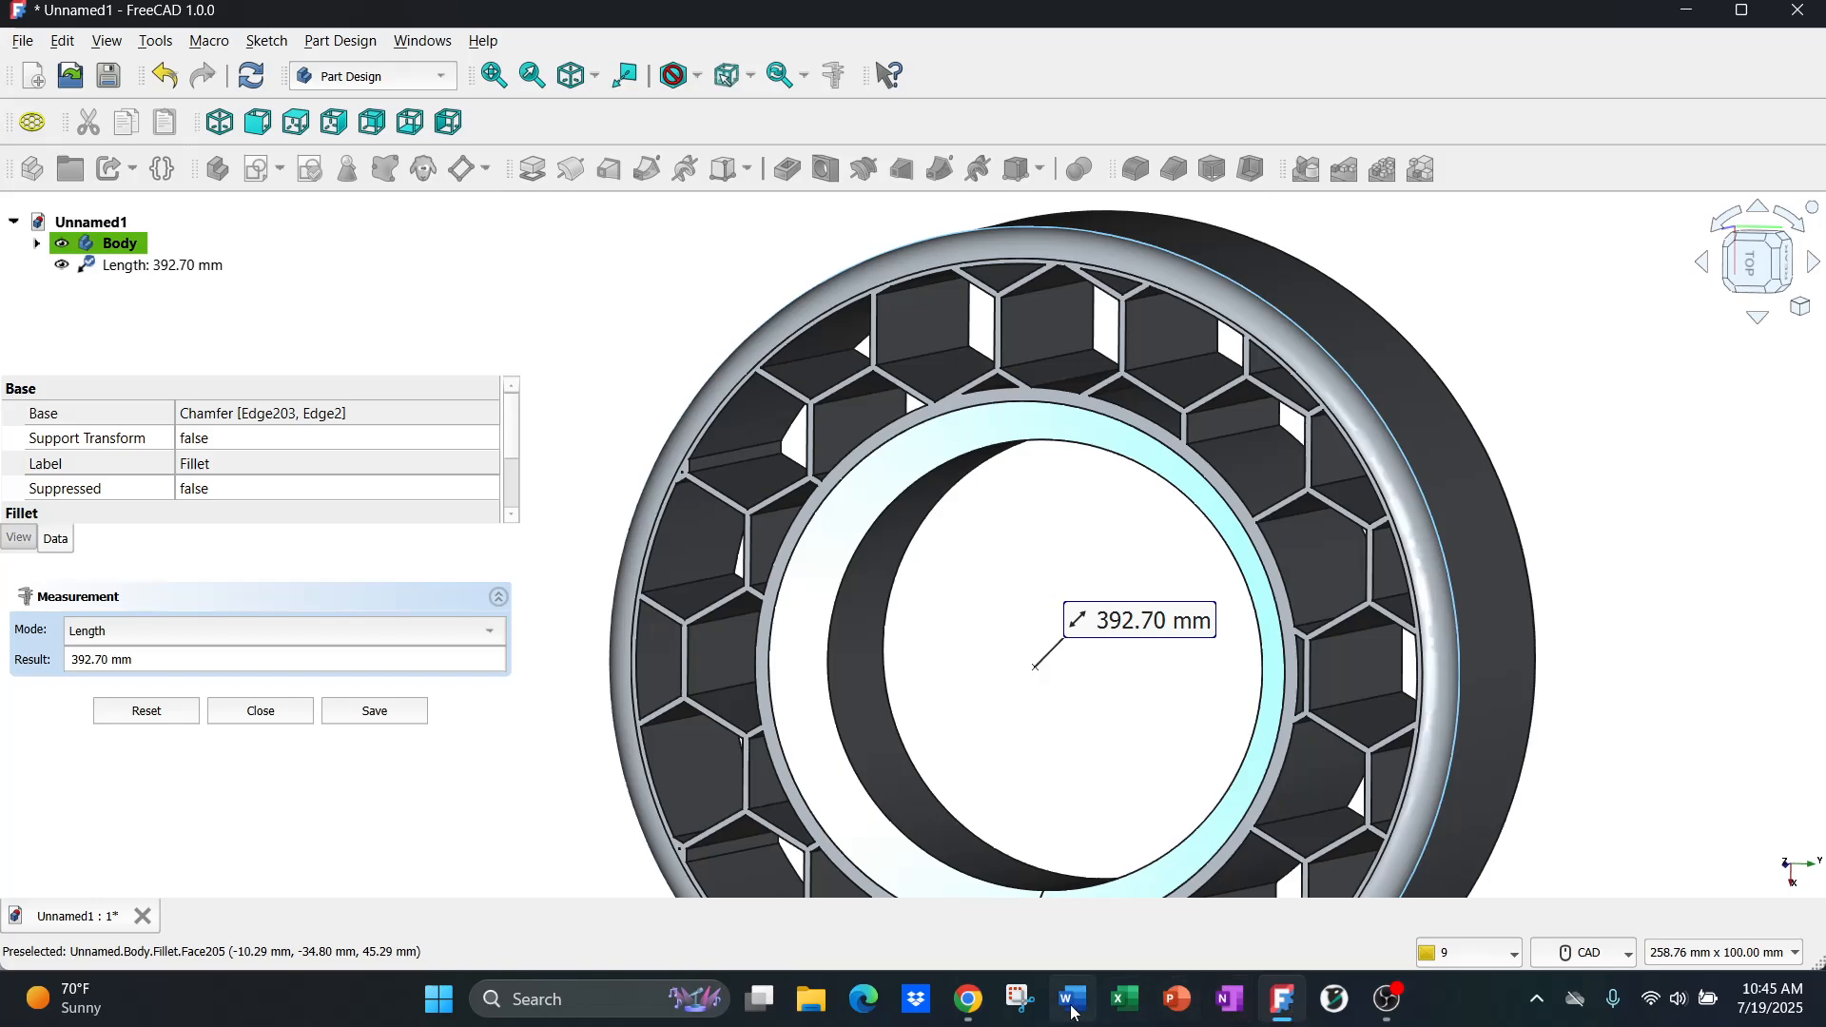
{"action": "left_click", "coordinate": [968, 999]}
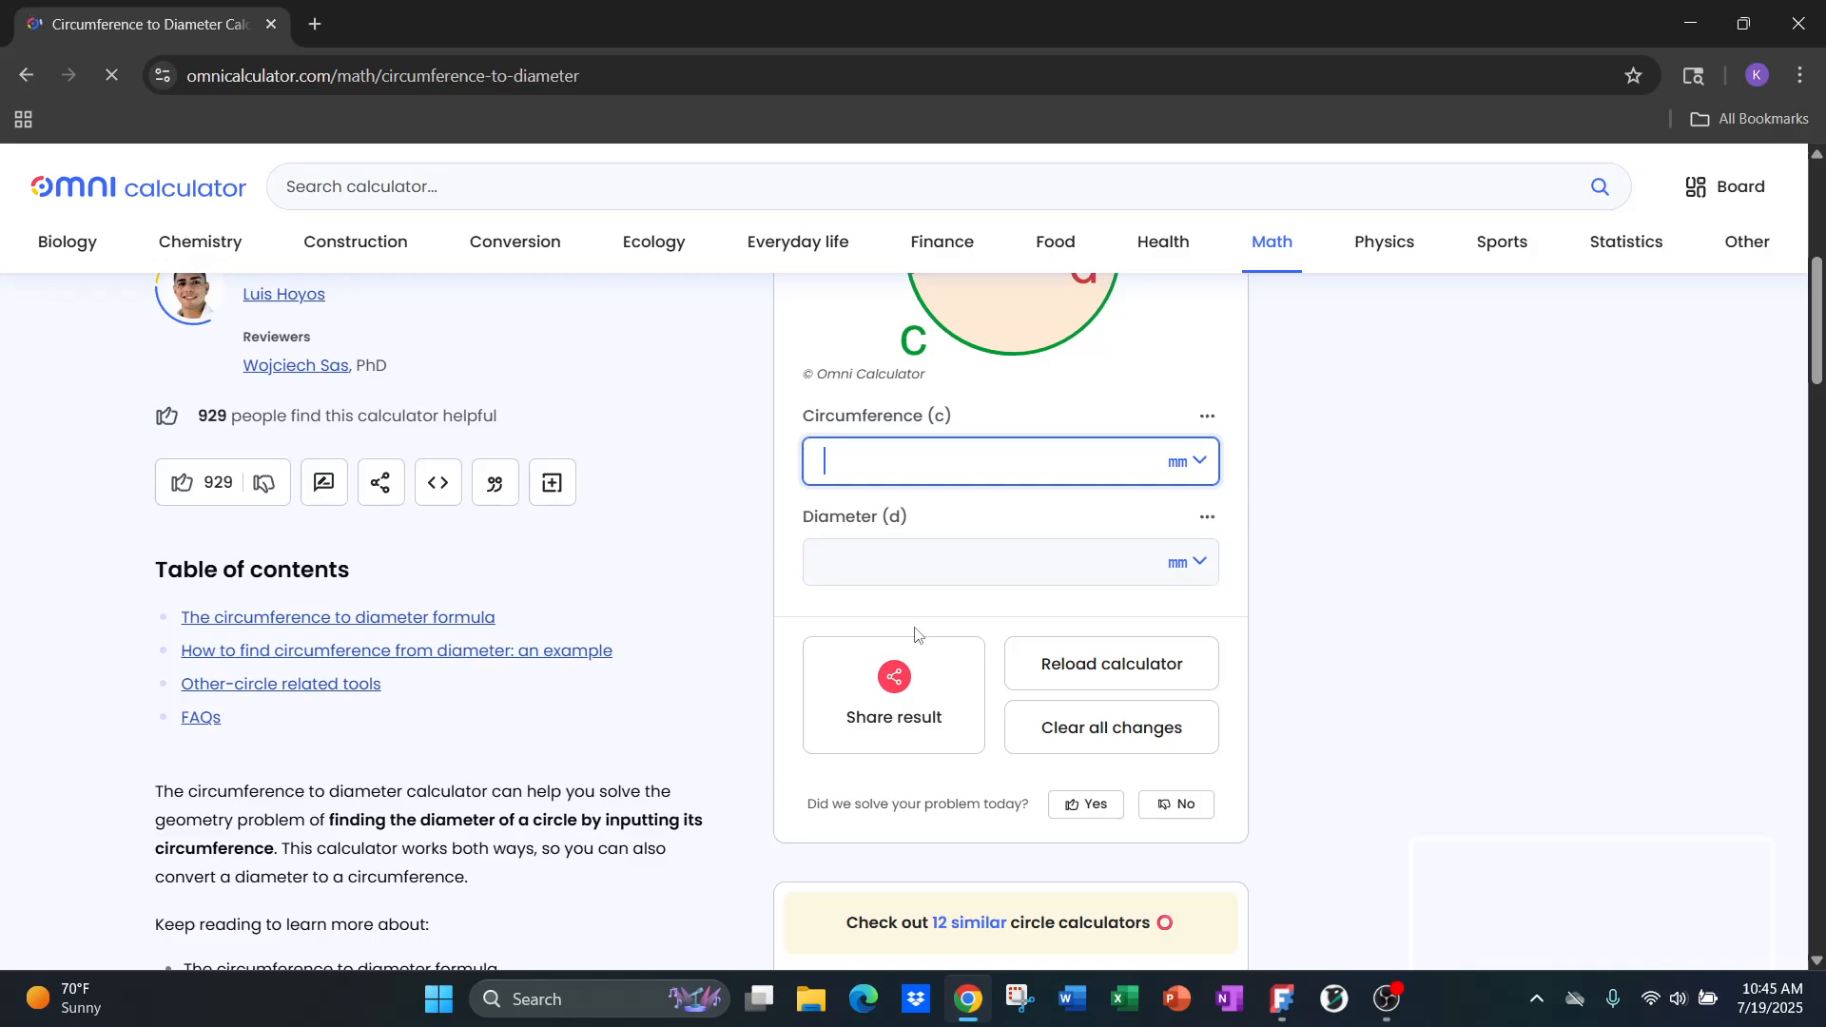
{"action": "type", "text": "392.7"}
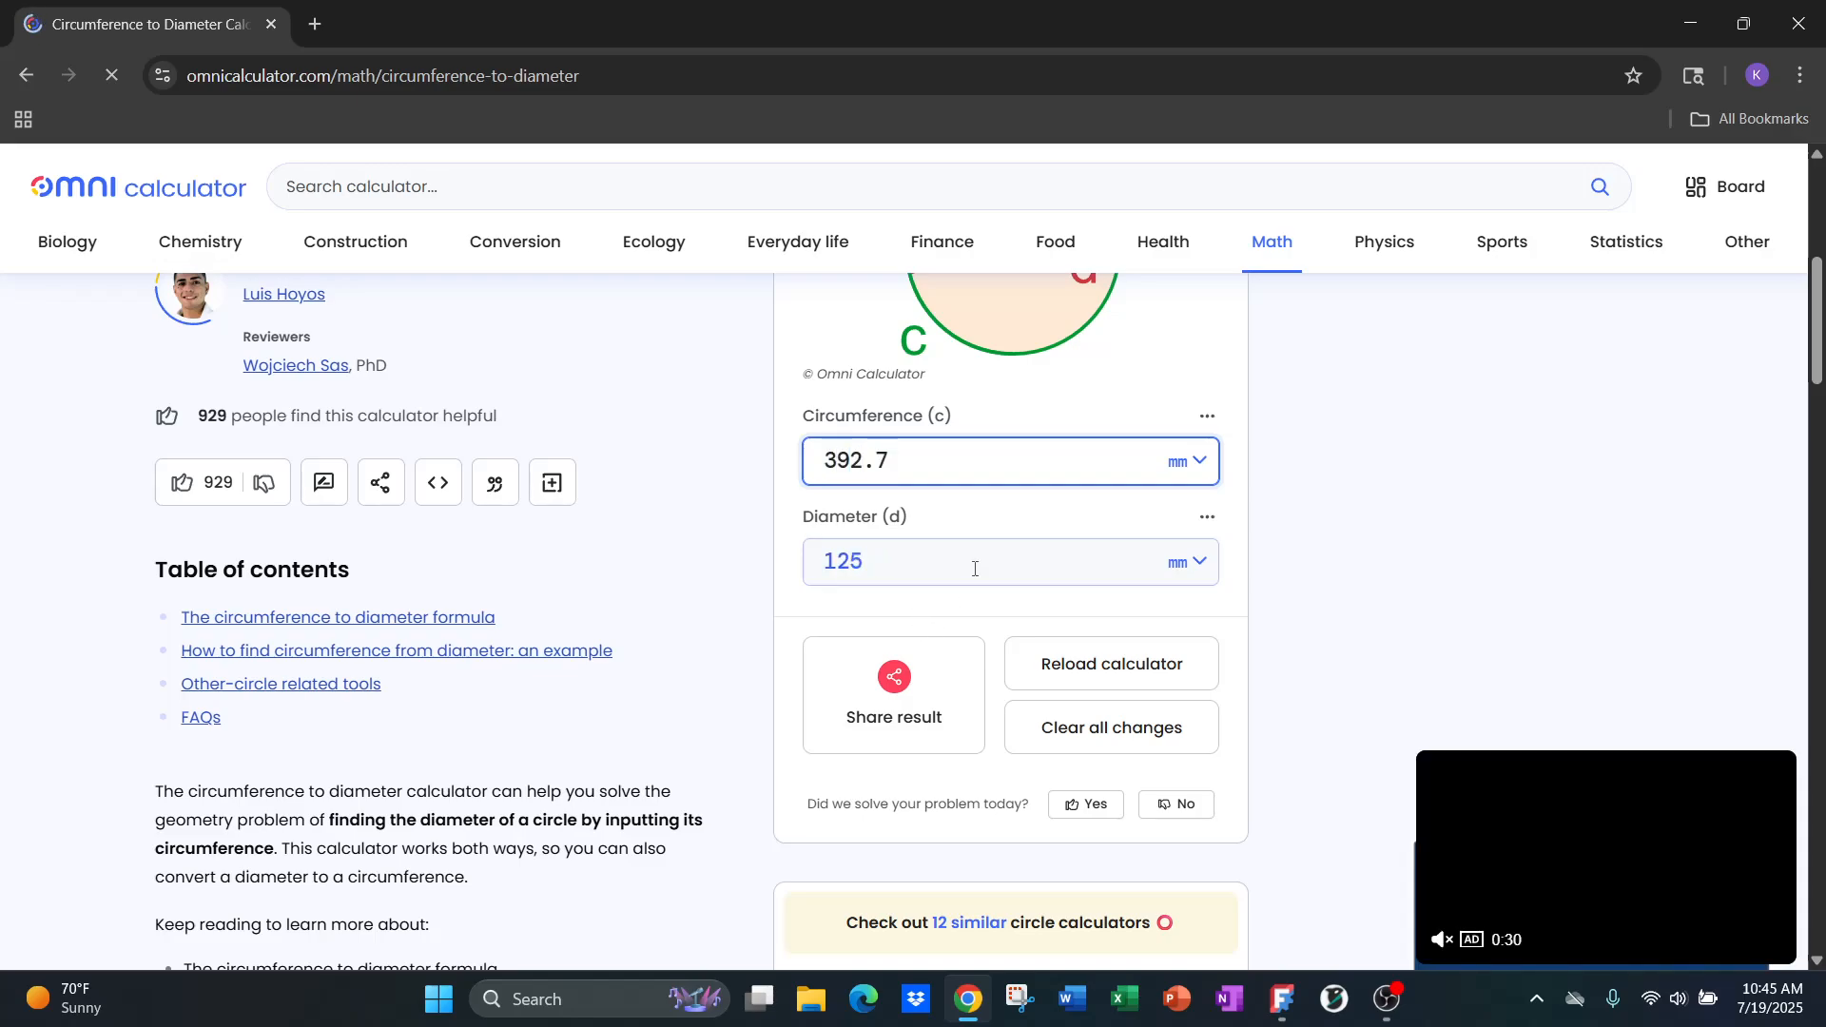
{"action": "left_click", "coordinate": [1007, 512]}
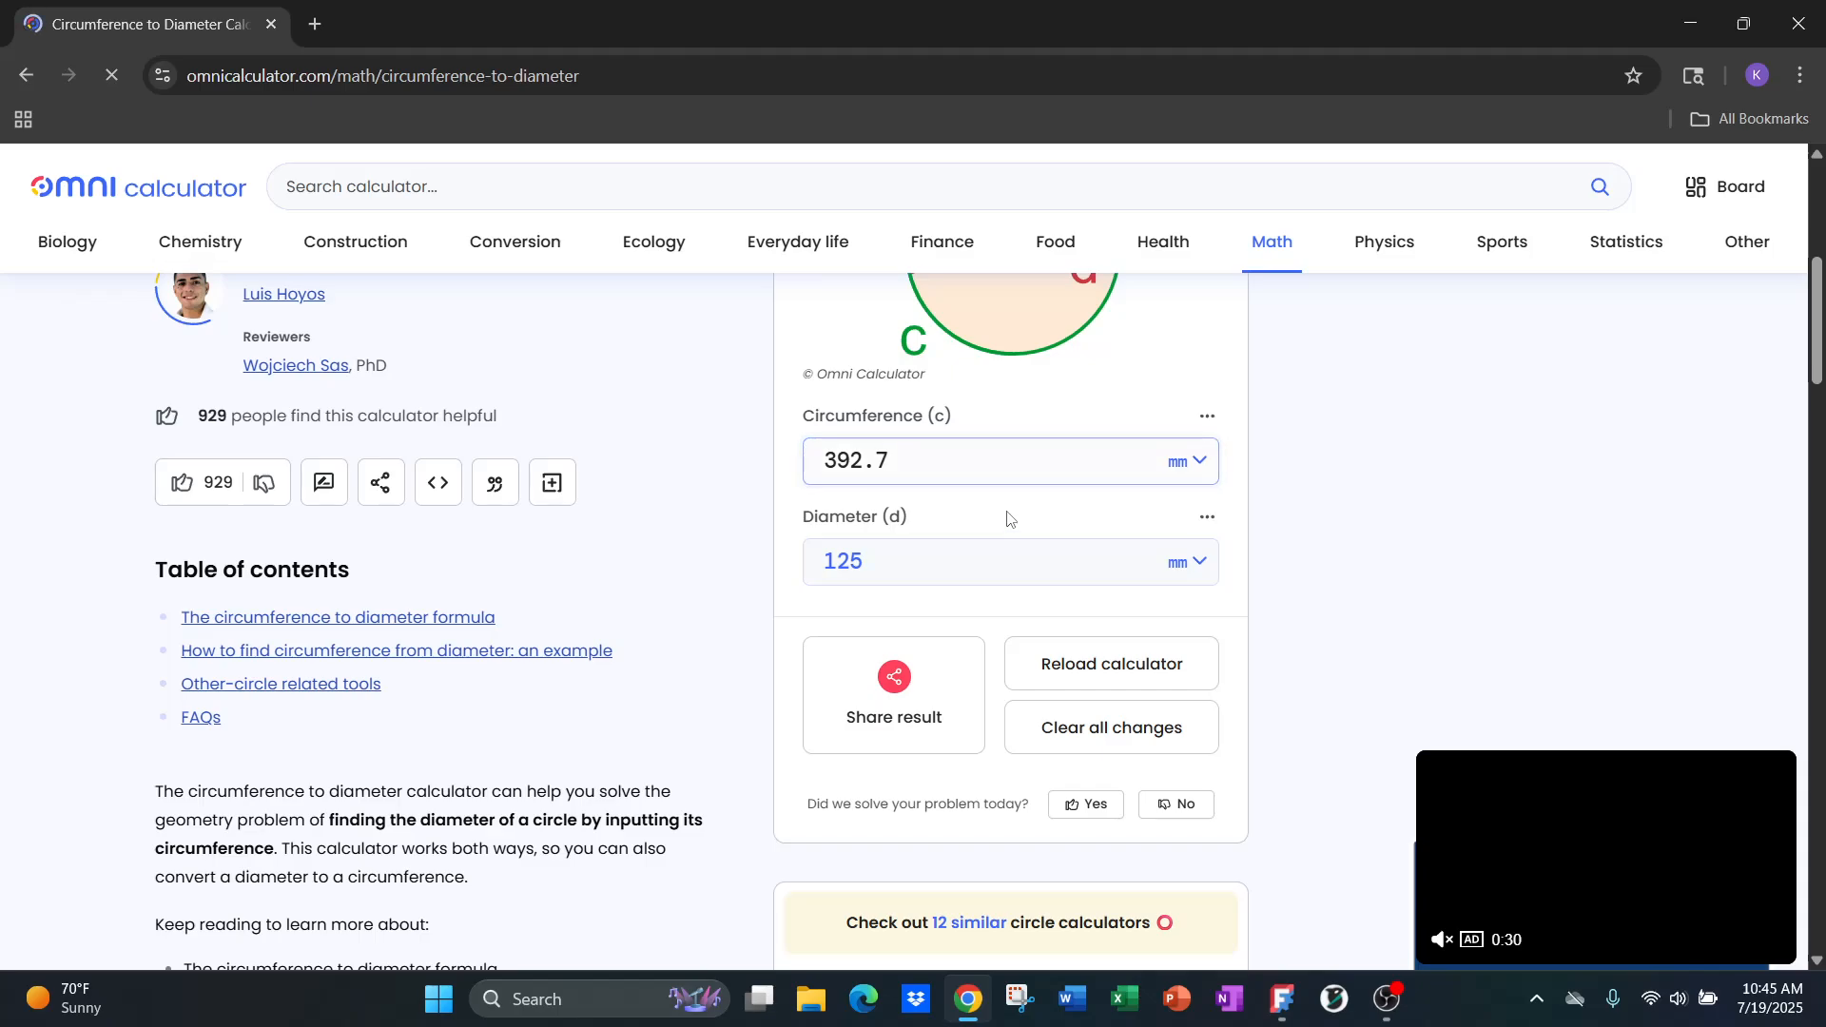
- Close the calculator page, then clear the edge measurement and exit the measuring tool in FreeCAD
{"action": "left_click", "coordinate": [273, 26]}
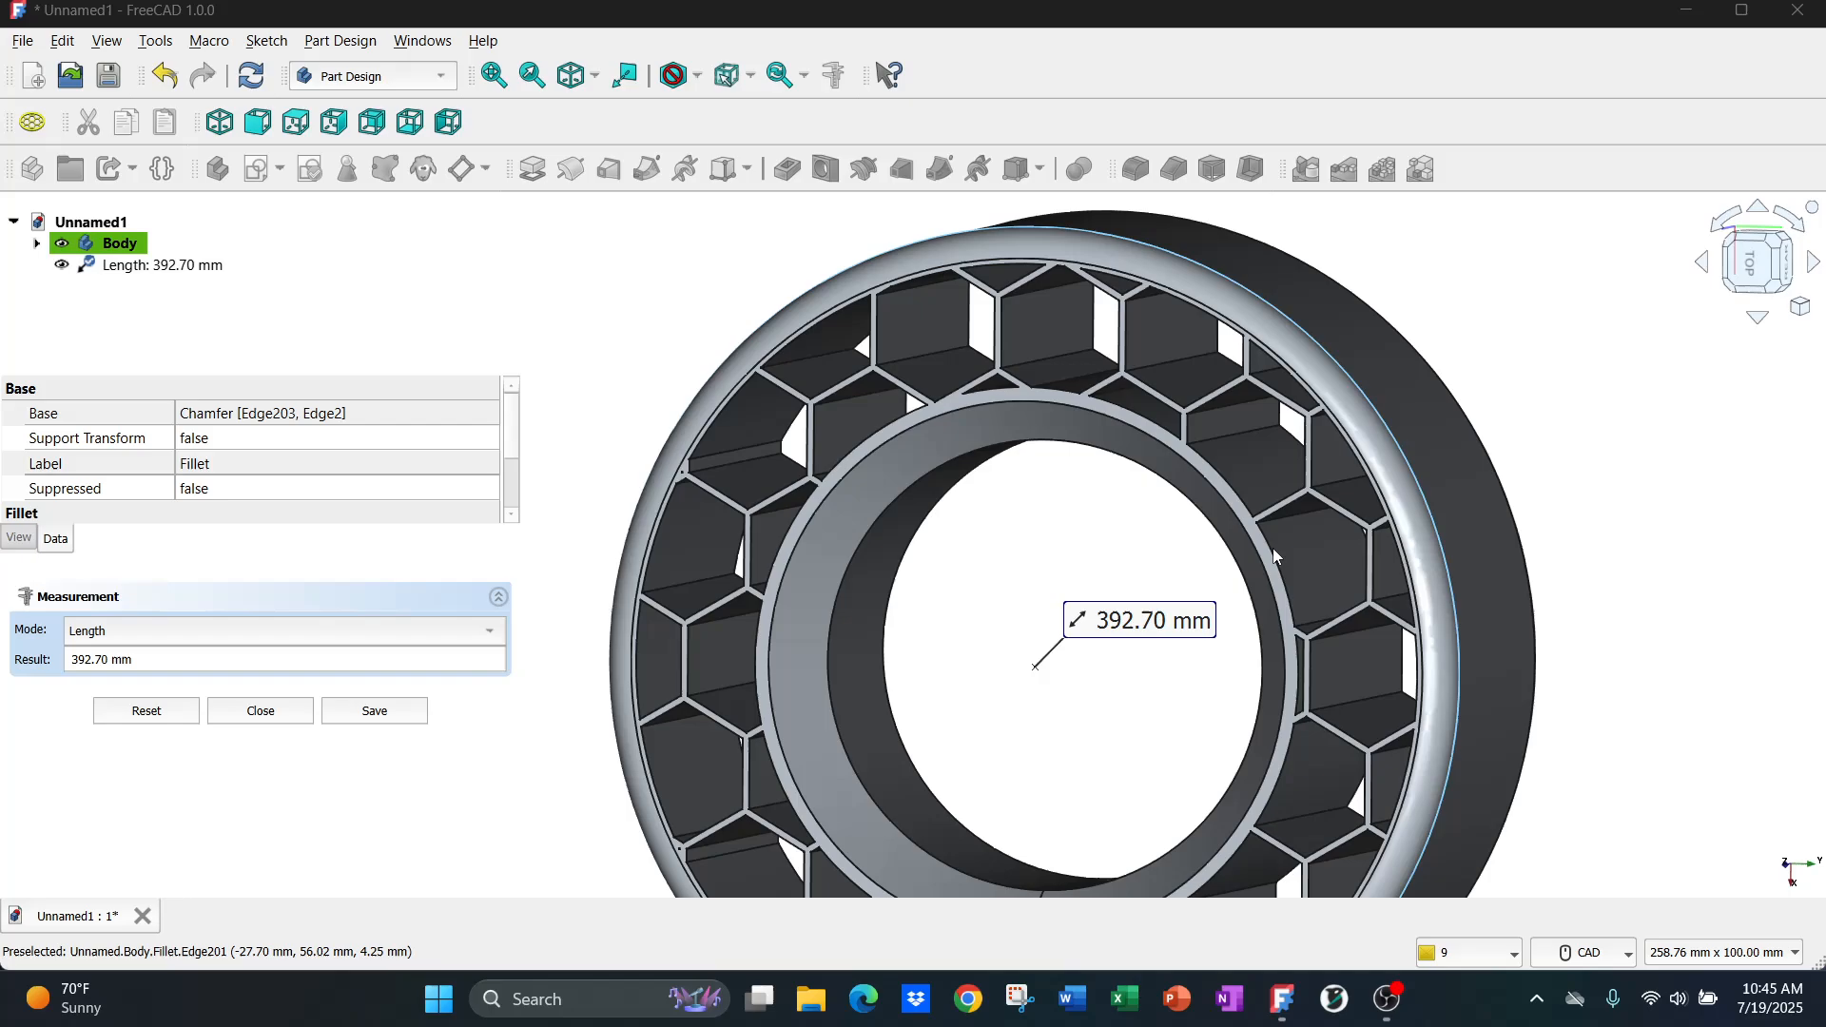
{"action": "left_click", "coordinate": [152, 712]}
{"action": "left_click", "coordinate": [267, 713]}
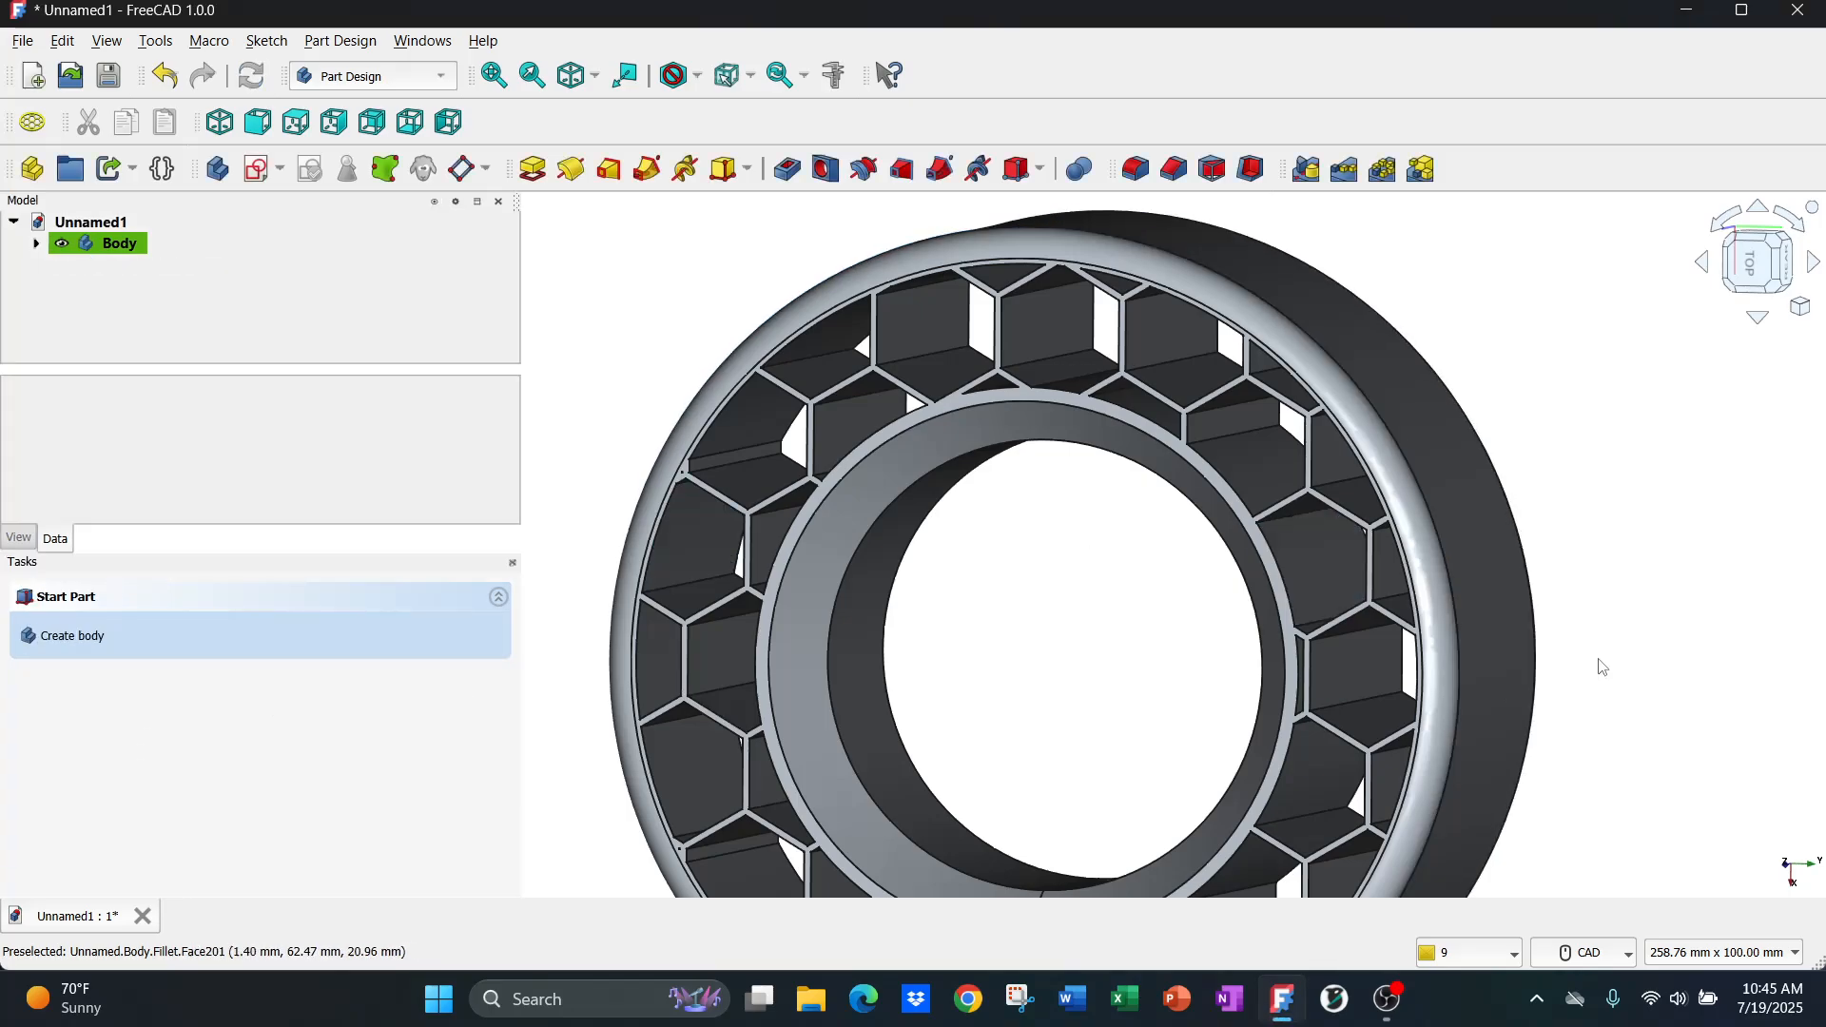
- Examine the finished tire insert's honeycomb walls, chamfered bore and filleted rim from both sides
{"action": "scroll", "coordinate": [1657, 558], "scroll_direction": "down", "scroll_amount": 5}
{"action": "middle_click_drag", "start_coordinate": [1646, 595], "coordinate": [1502, 481]}
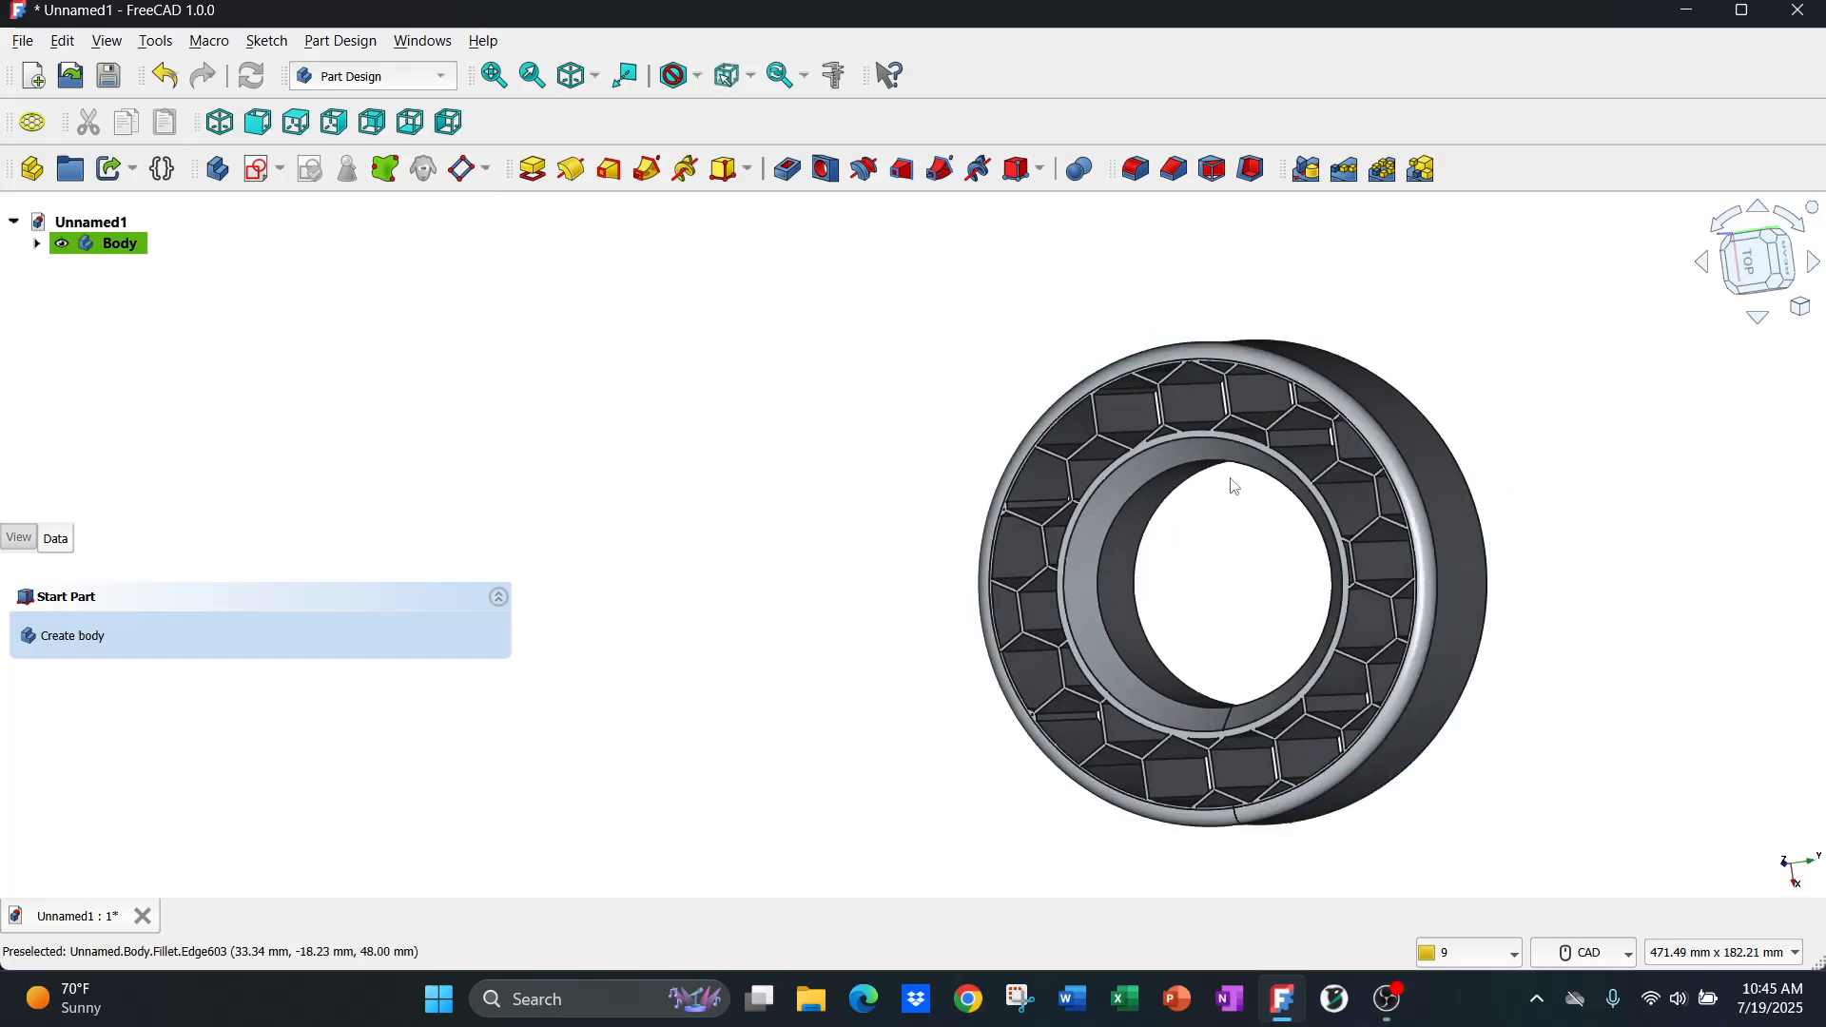
{"action": "mouse_move", "coordinate": [971, 407]}
{"action": "middle_mouse_down"}
{"action": "mouse_move", "coordinate": [1200, 410]}
{"action": "mouse_move", "coordinate": [1309, 457]}
{"action": "mouse_move", "coordinate": [1081, 394]}
{"action": "mouse_move", "coordinate": [1537, 447]}
{"action": "middle_mouse_up"}
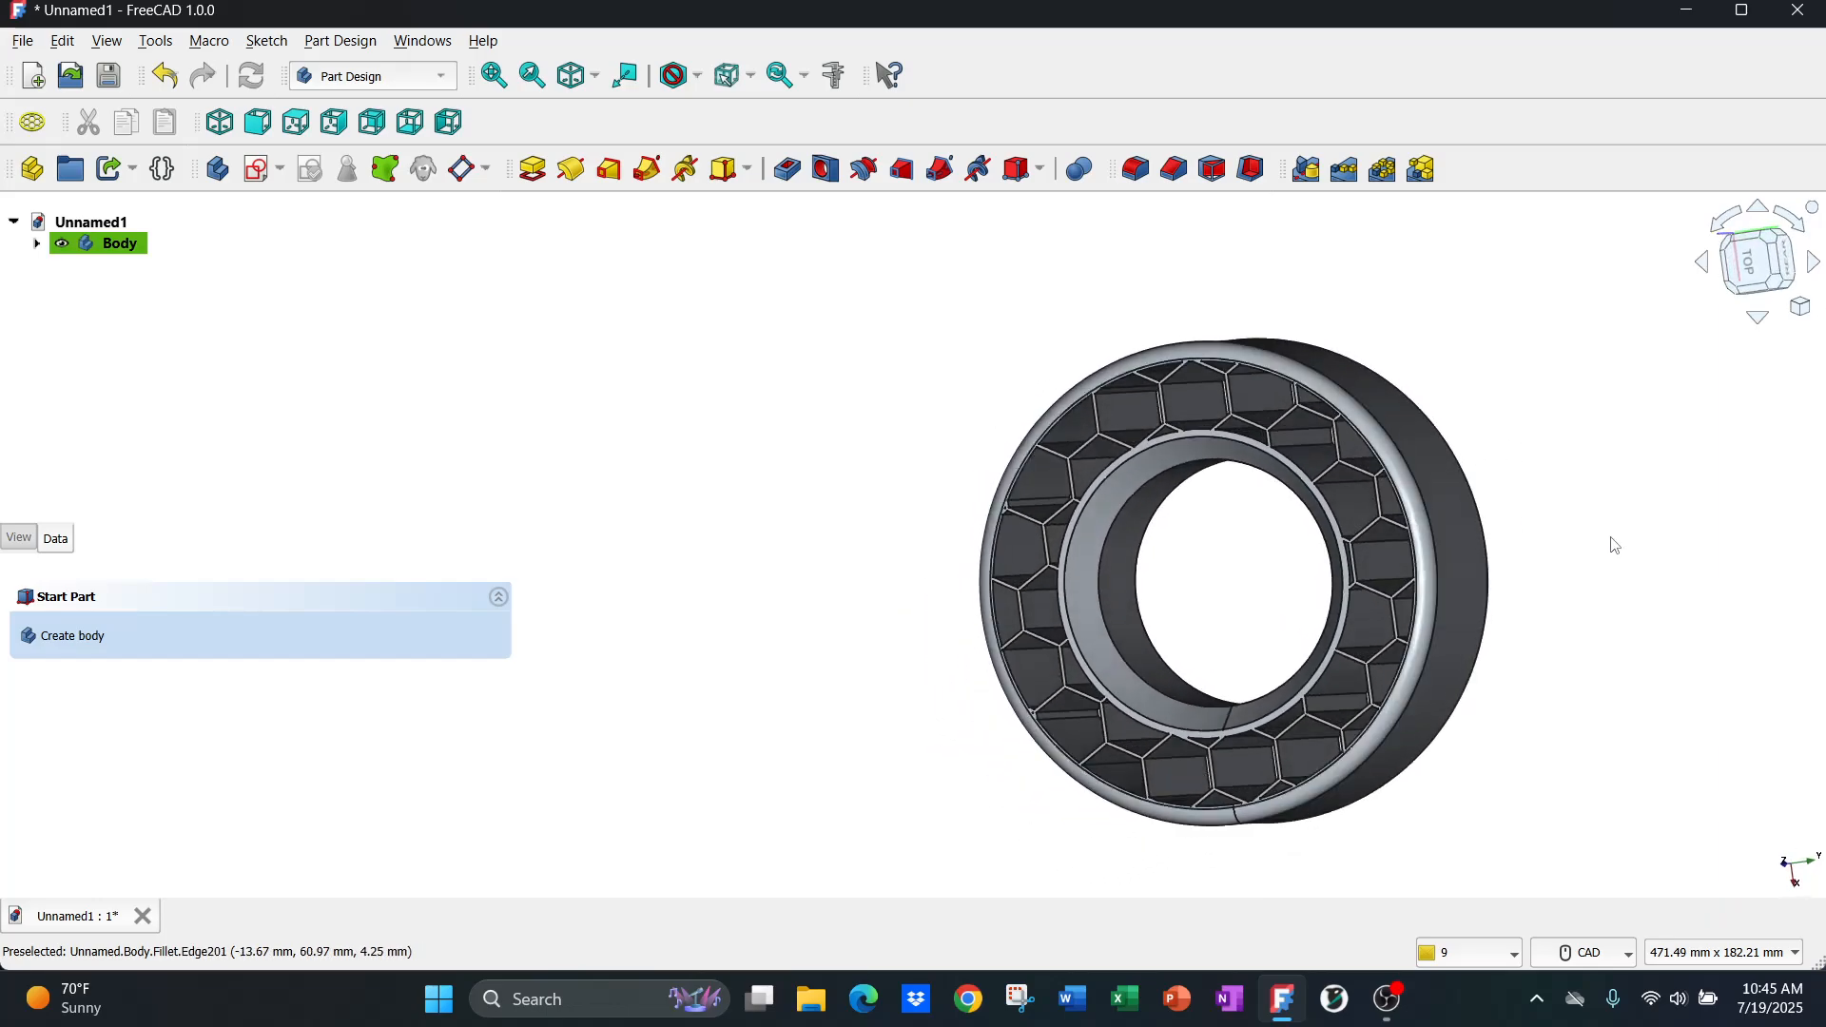
{"action": "mouse_move", "coordinate": [1609, 540]}
{"action": "middle_mouse_down"}
{"action": "mouse_move", "coordinate": [1068, 522]}
{"action": "mouse_move", "coordinate": [1296, 533]}
{"action": "mouse_move", "coordinate": [1508, 514]}
{"action": "mouse_move", "coordinate": [803, 679]}
{"action": "middle_mouse_up"}
{"action": "middle_click_drag", "start_coordinate": [848, 555], "coordinate": [1218, 559]}
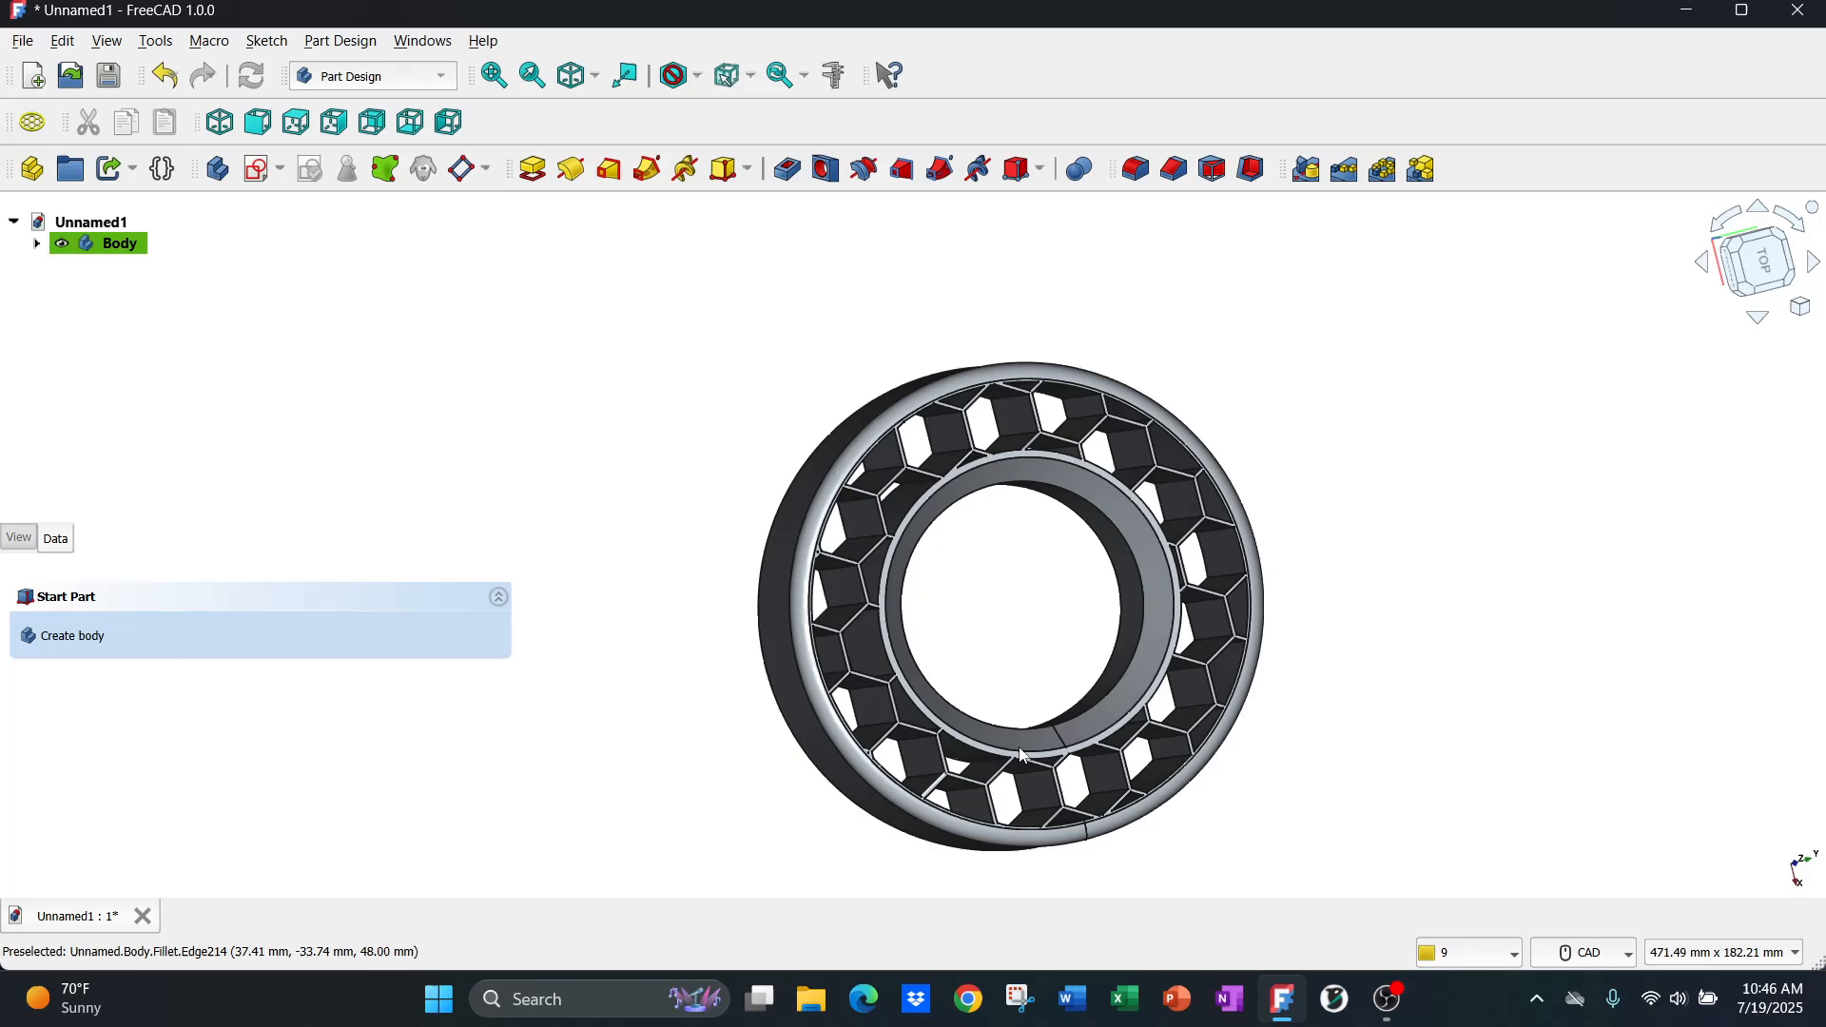
{"action": "scroll", "coordinate": [1443, 585], "scroll_direction": "down", "scroll_amount": 1}
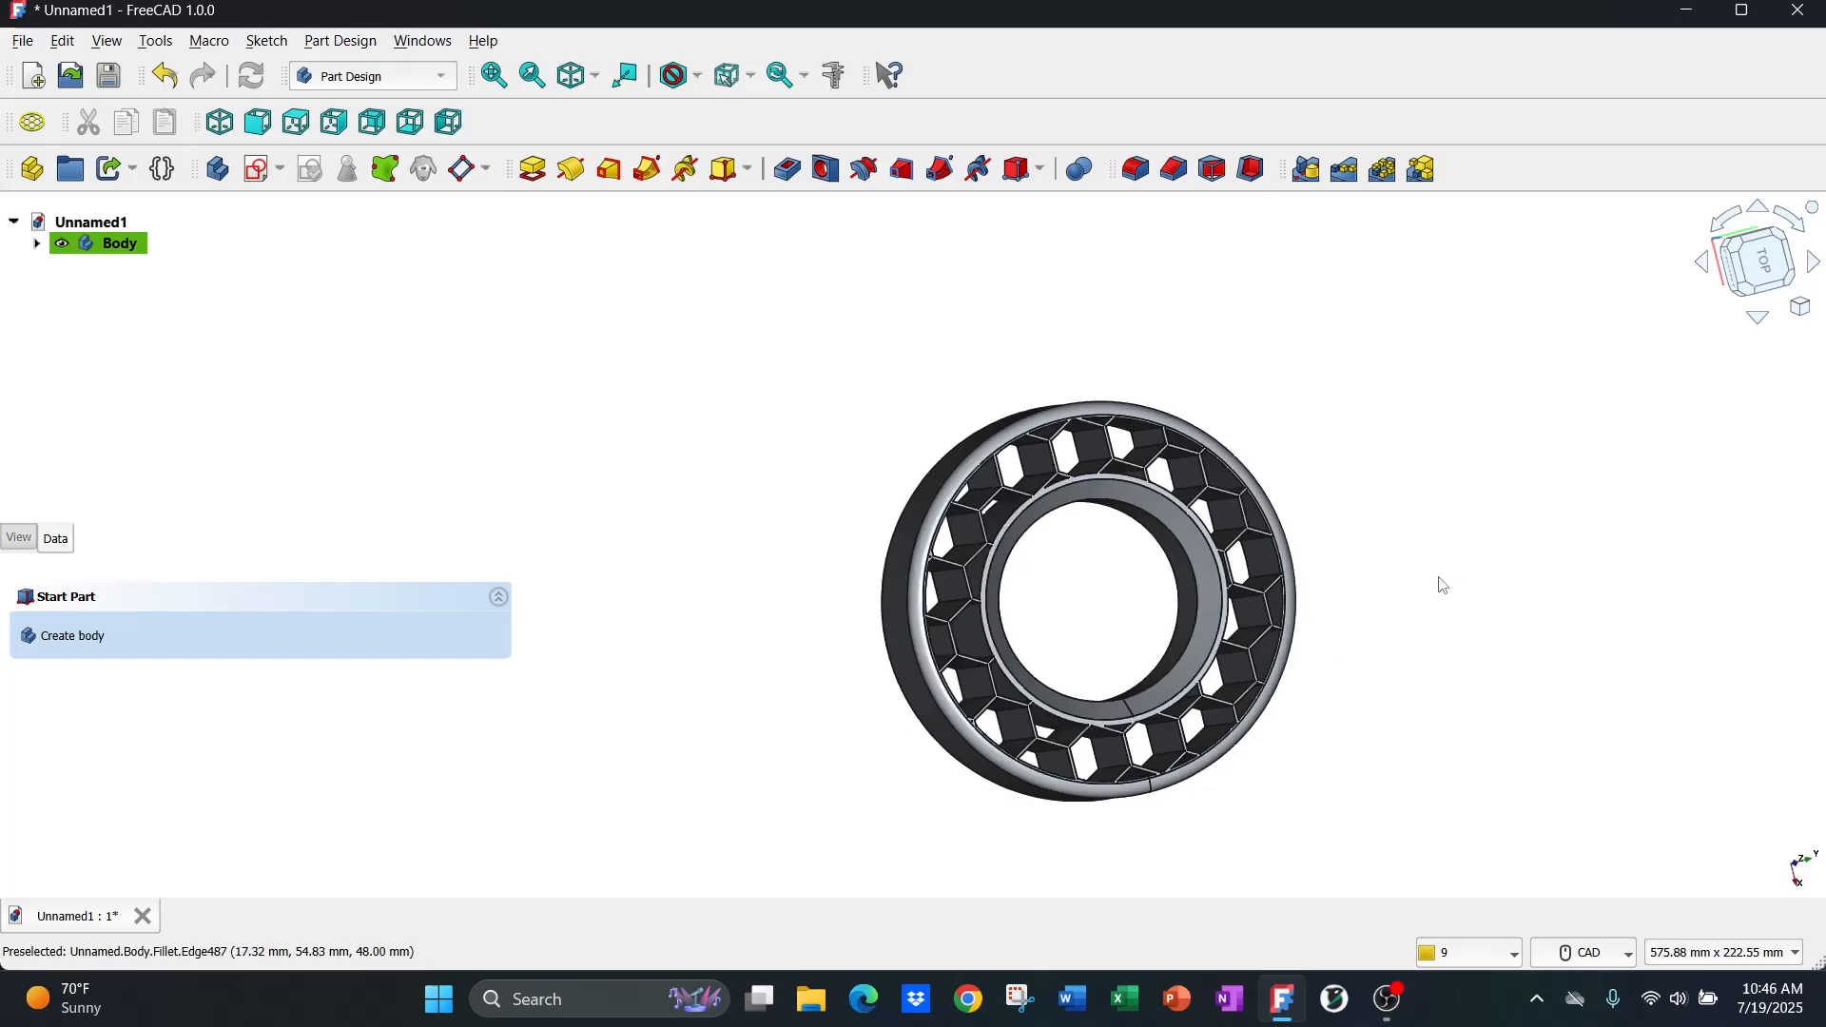
{"action": "mouse_move", "coordinate": [1423, 600]}
{"action": "middle_mouse_down"}
{"action": "mouse_move", "coordinate": [1259, 587]}
{"action": "mouse_move", "coordinate": [1231, 632]}
{"action": "mouse_move", "coordinate": [1399, 646]}
{"action": "mouse_move", "coordinate": [1458, 615]}
{"action": "mouse_move", "coordinate": [1424, 601]}
{"action": "mouse_move", "coordinate": [1246, 623]}
{"action": "middle_mouse_up"}
{"action": "scroll", "coordinate": [1180, 533], "scroll_direction": "up", "scroll_amount": 3}
{"action": "middle_click_drag", "start_coordinate": [1190, 538], "coordinate": [1111, 542]}
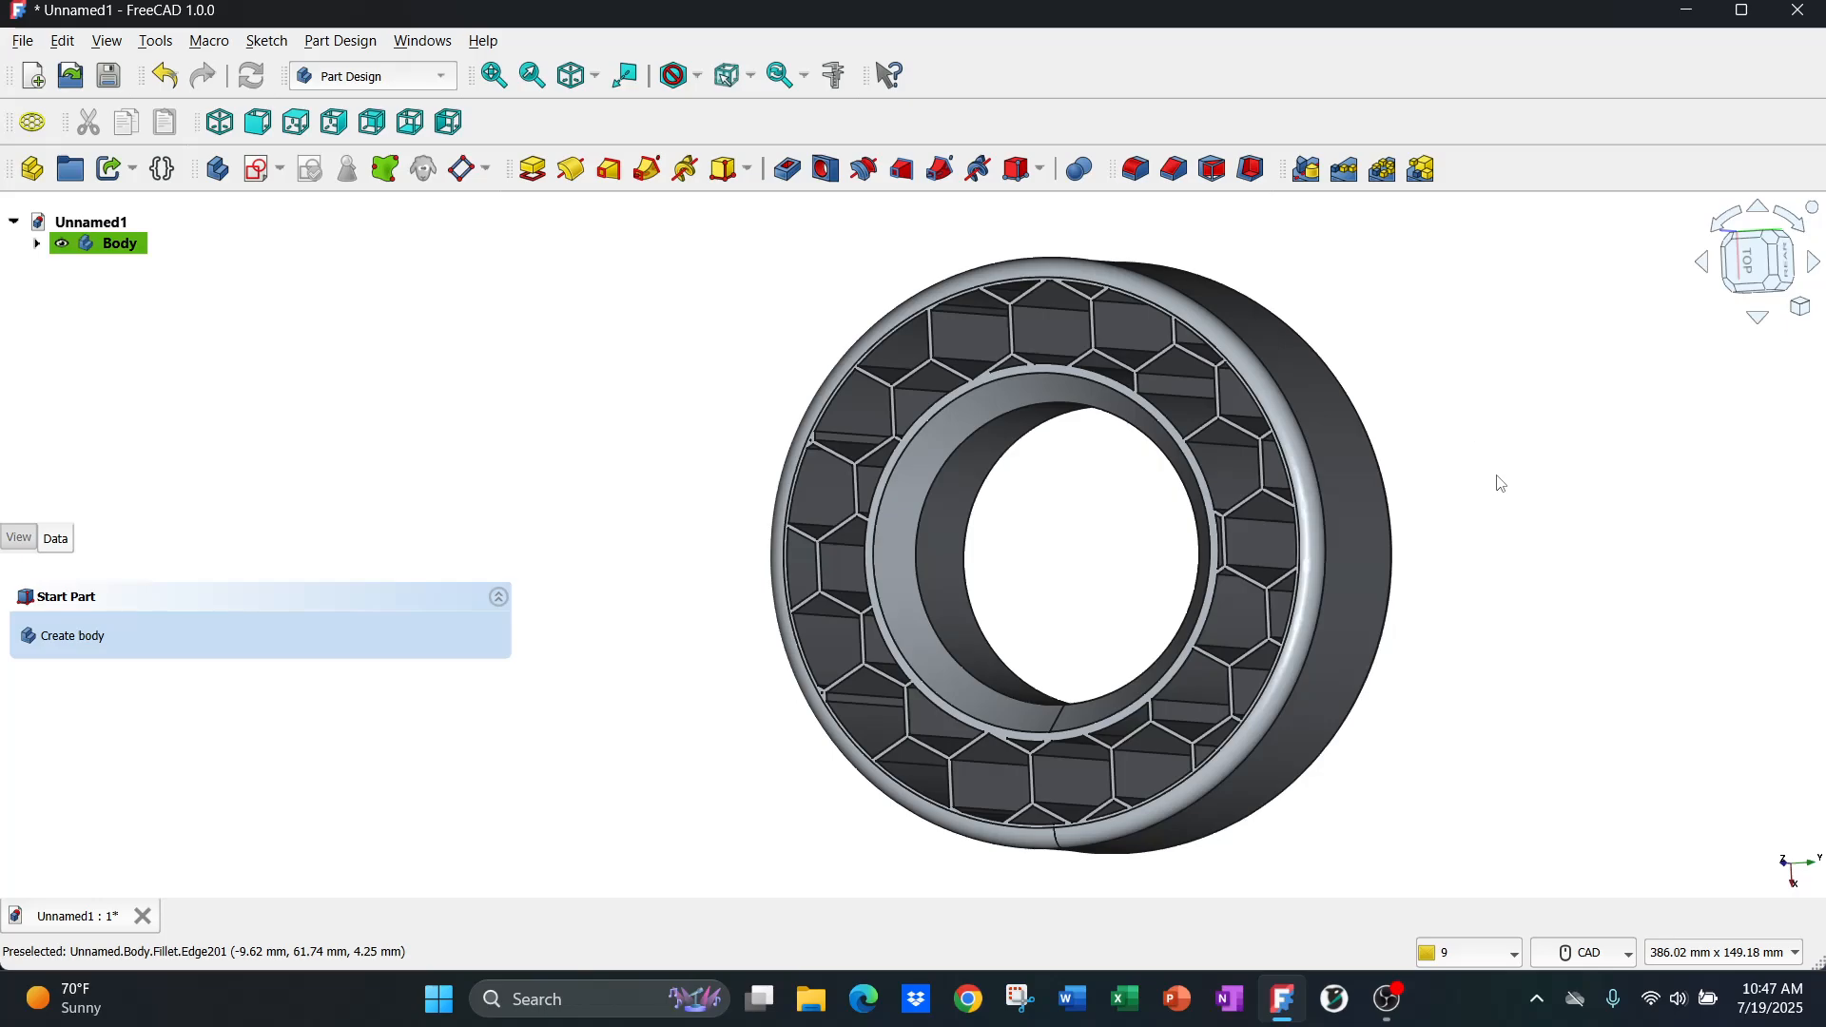
{"action": "scroll", "coordinate": [1501, 513], "scroll_direction": "down", "scroll_amount": 1}
{"action": "middle_click_drag", "start_coordinate": [1508, 550], "coordinate": [1398, 550]}
{"action": "scroll", "coordinate": [1329, 530], "scroll_direction": "up", "scroll_amount": 1}
{"action": "scroll", "coordinate": [1331, 537], "scroll_direction": "down", "scroll_amount": 1}
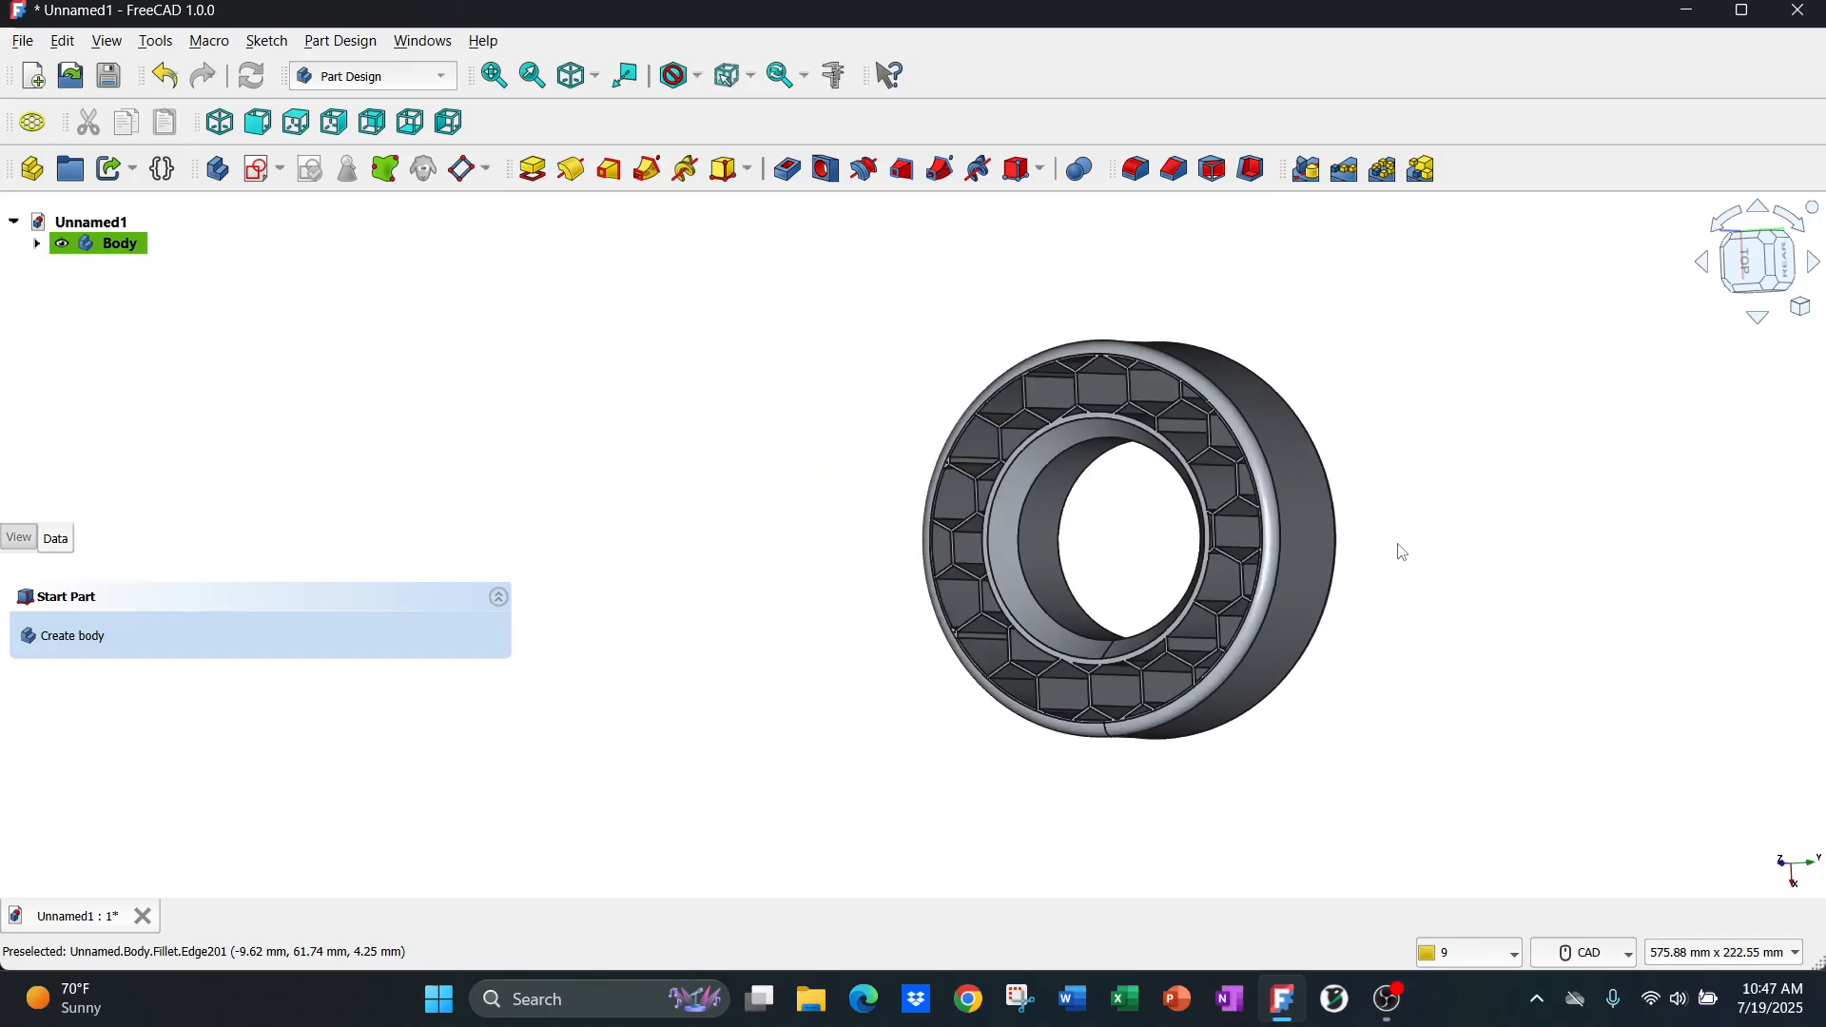
{"action": "scroll", "coordinate": [1402, 550], "scroll_direction": "up", "scroll_amount": 1}
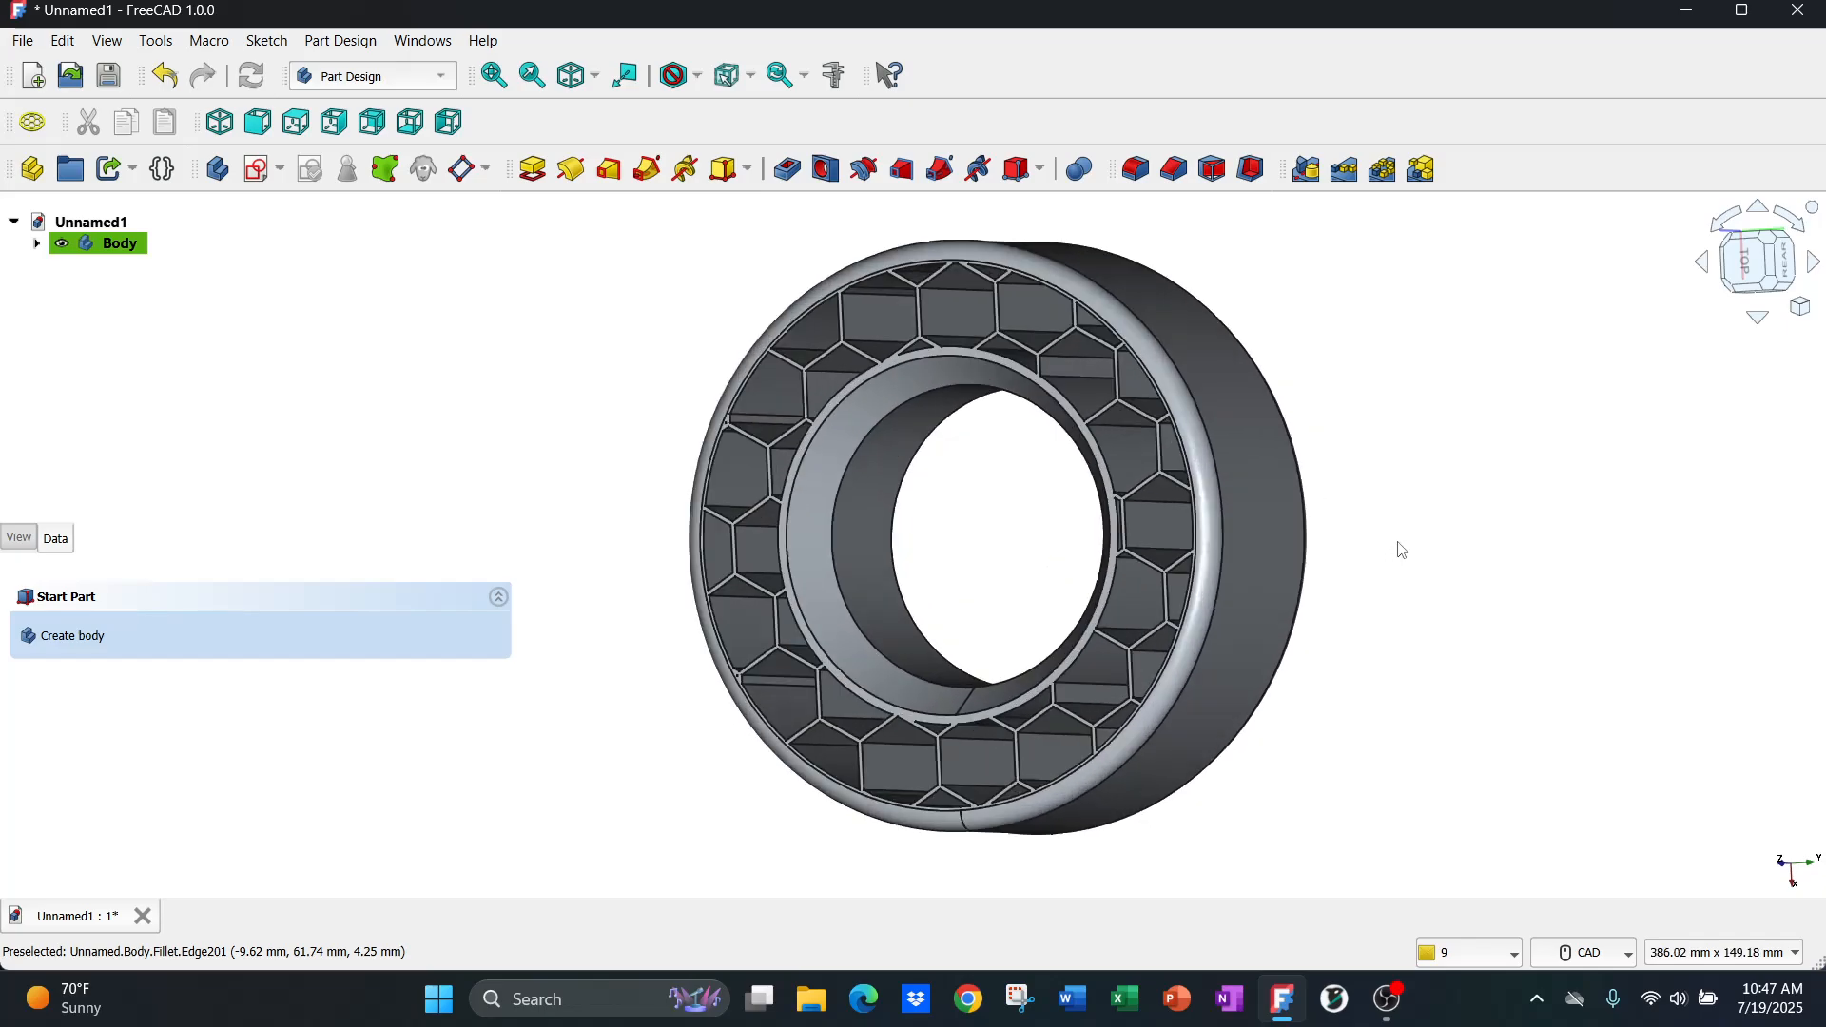